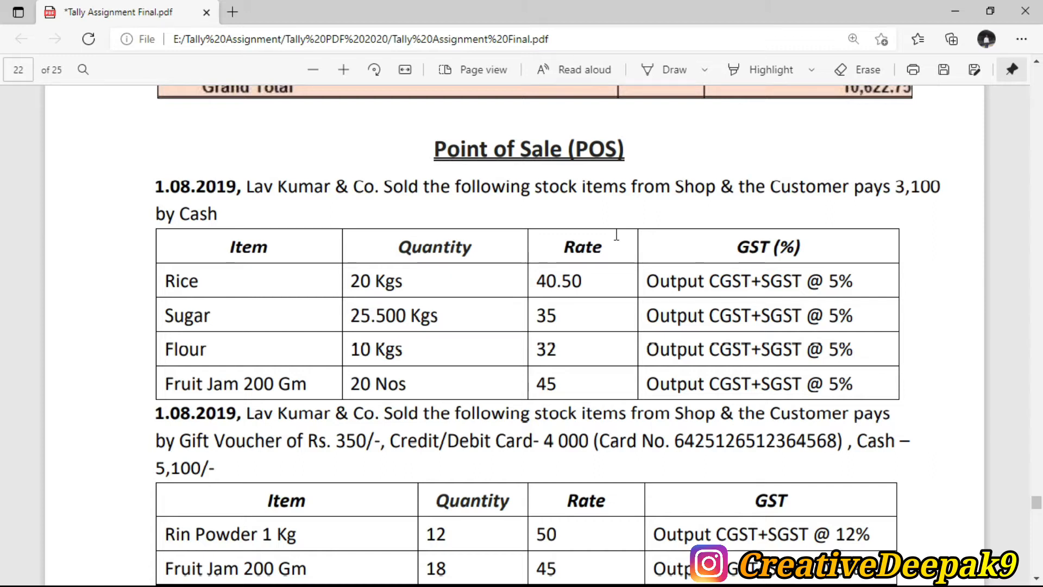
Step: Switch from the assignment PDF to Tally.ERP 9's Gateway of Tally
key(alt+Tab)
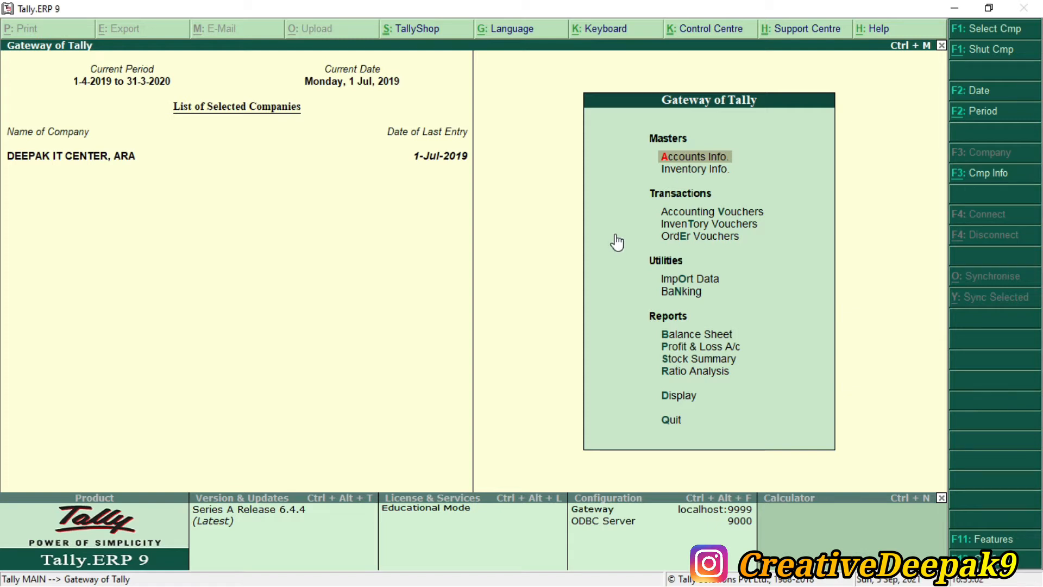
Step: Go to Accounts Info > Voucher Types and start creating a new voucher type
key(Down)
key(Up)
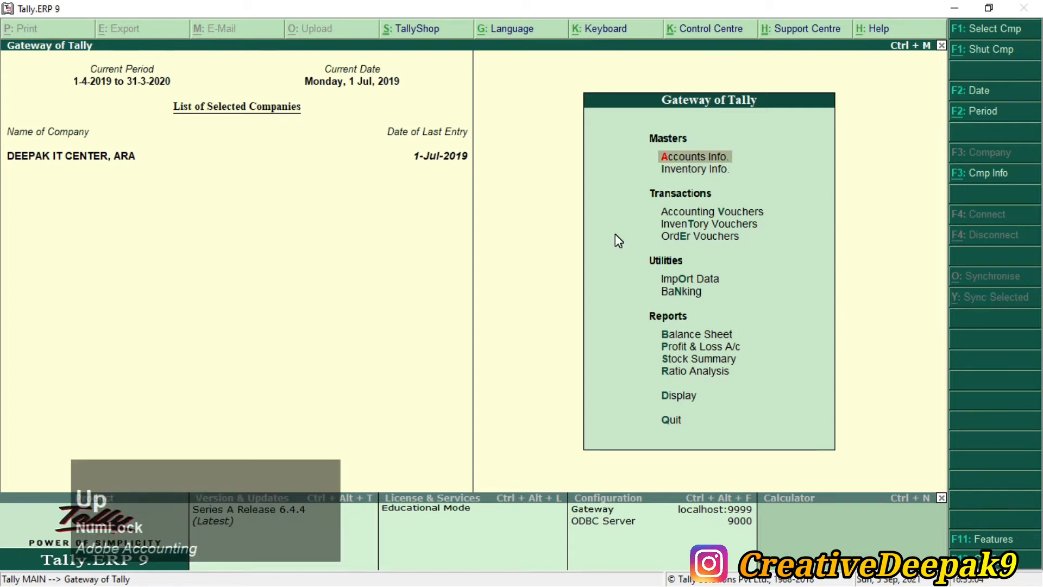
key(KP_Enter)
key(Down)
key(Down)
key(Down)
key(Down)
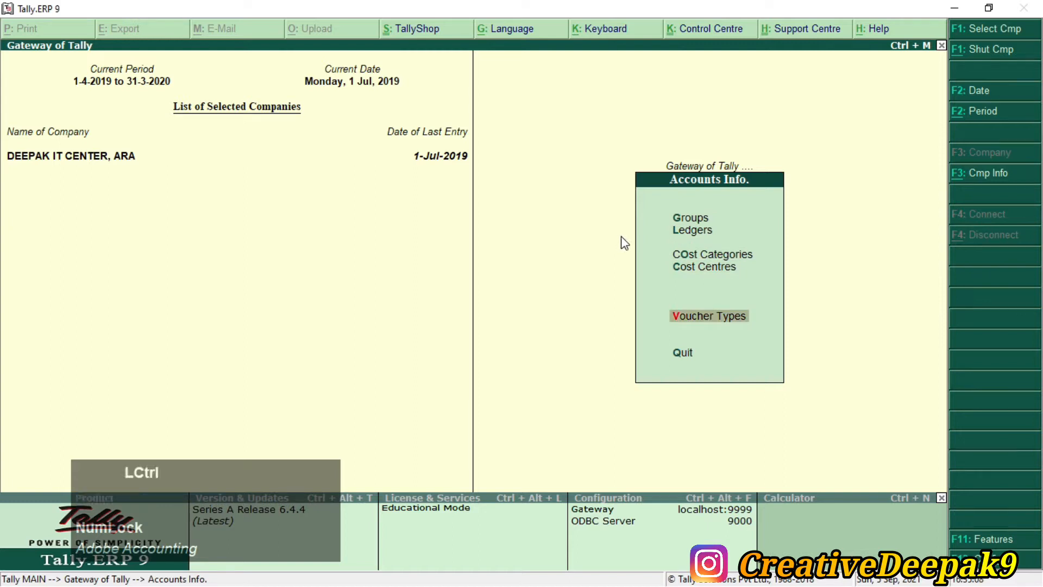
drag(654, 302, 758, 334)
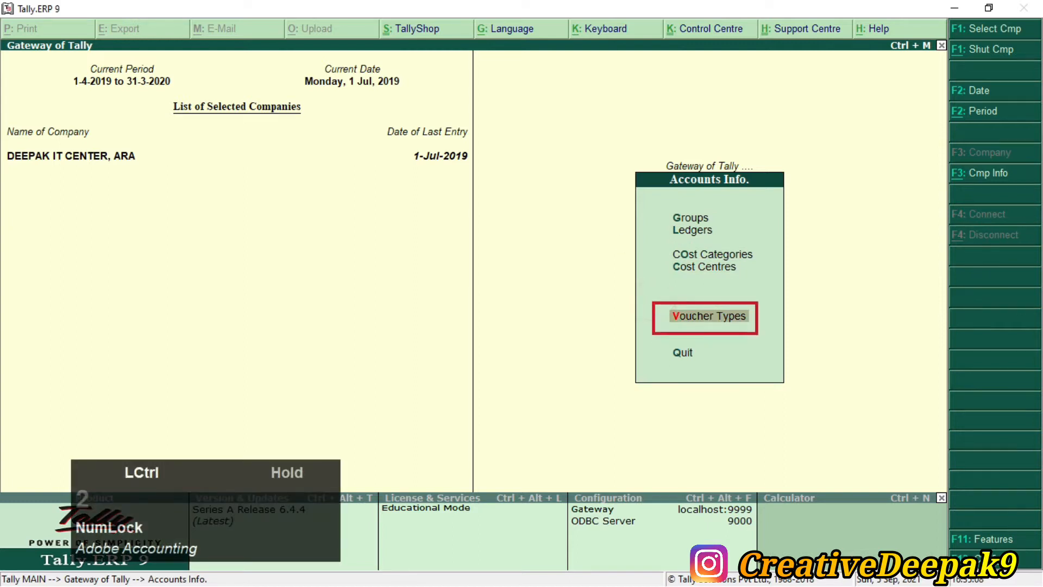
key(Escape)
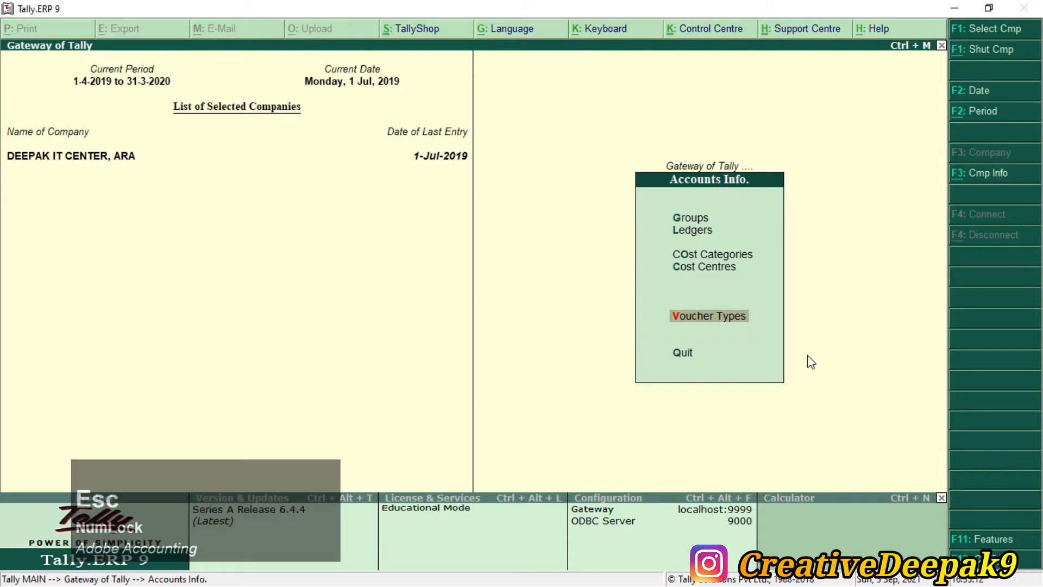
key(KP_Enter)
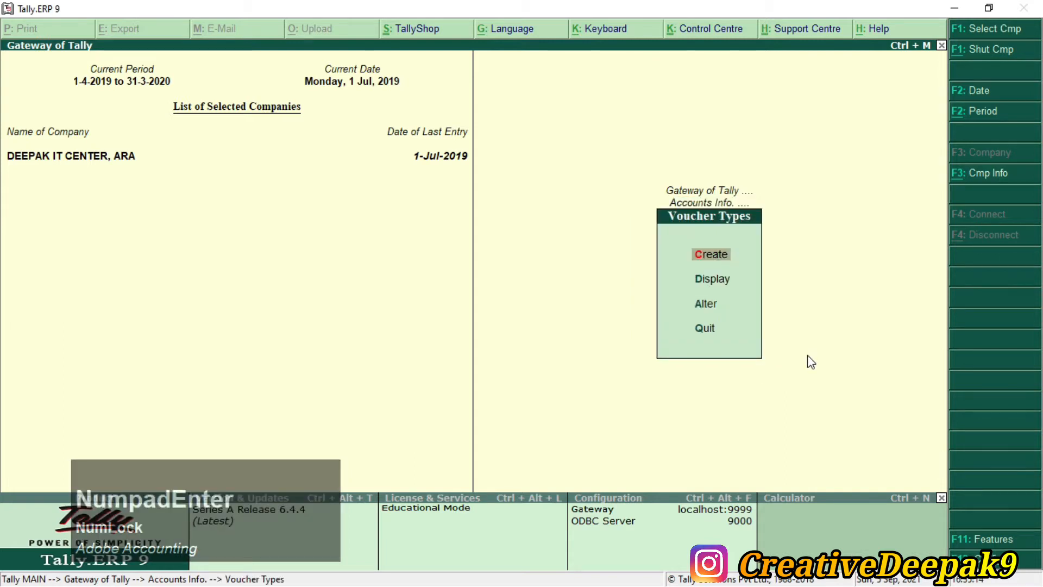
key(KP_Enter)
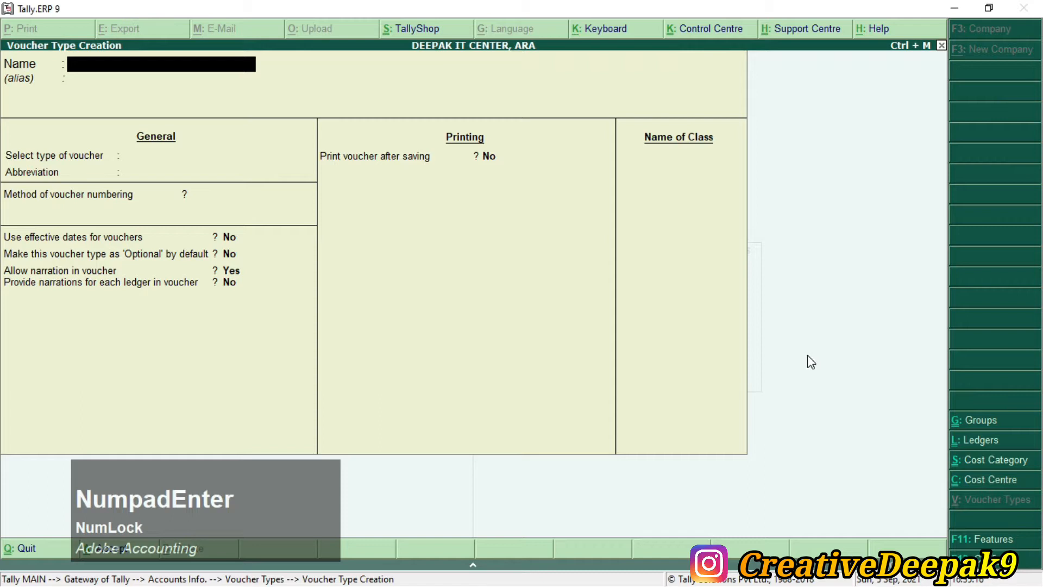
Step: Name the voucher type 'POS Invoice' and choose Sales as its type
text(POS Invo)
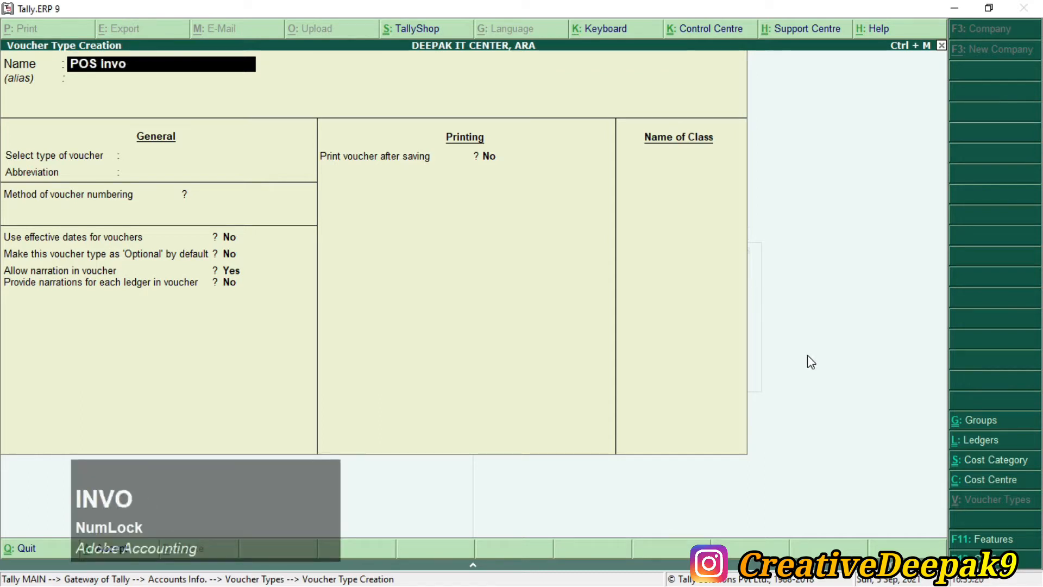
text(icin)
key(BackSpace)
key(BackSpace)
text(e)
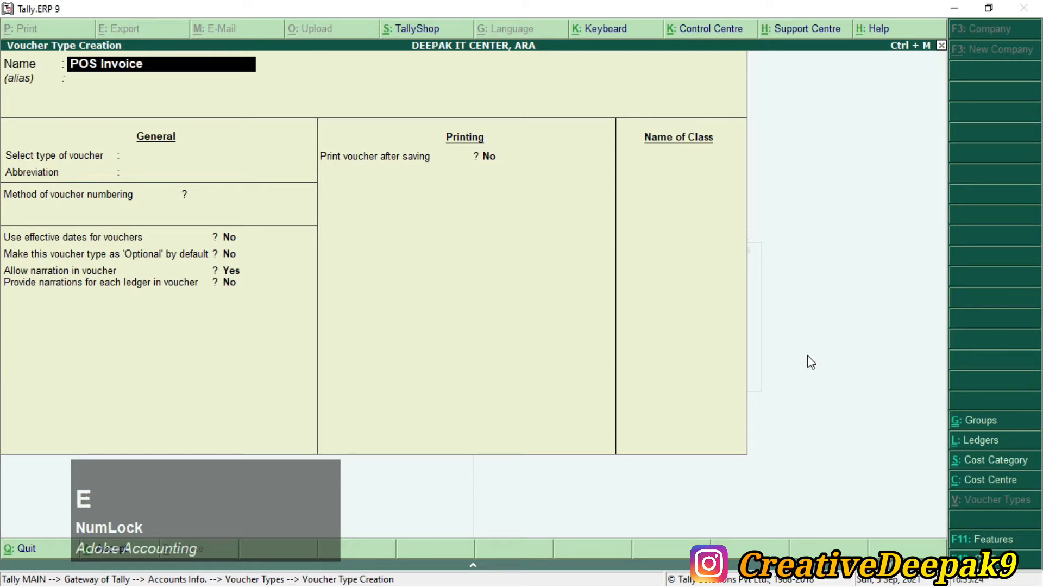
key(Return)
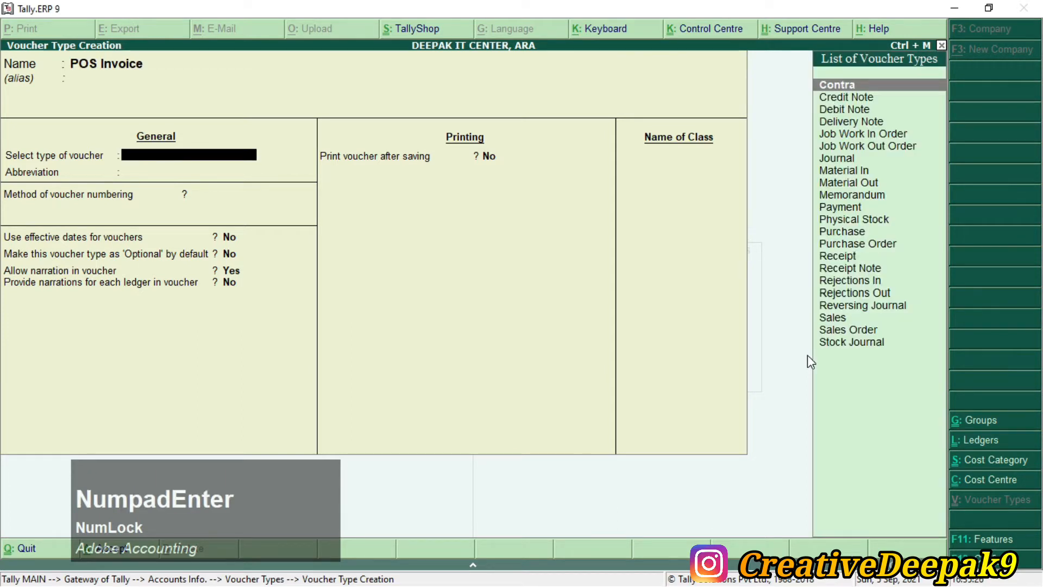
key(2)
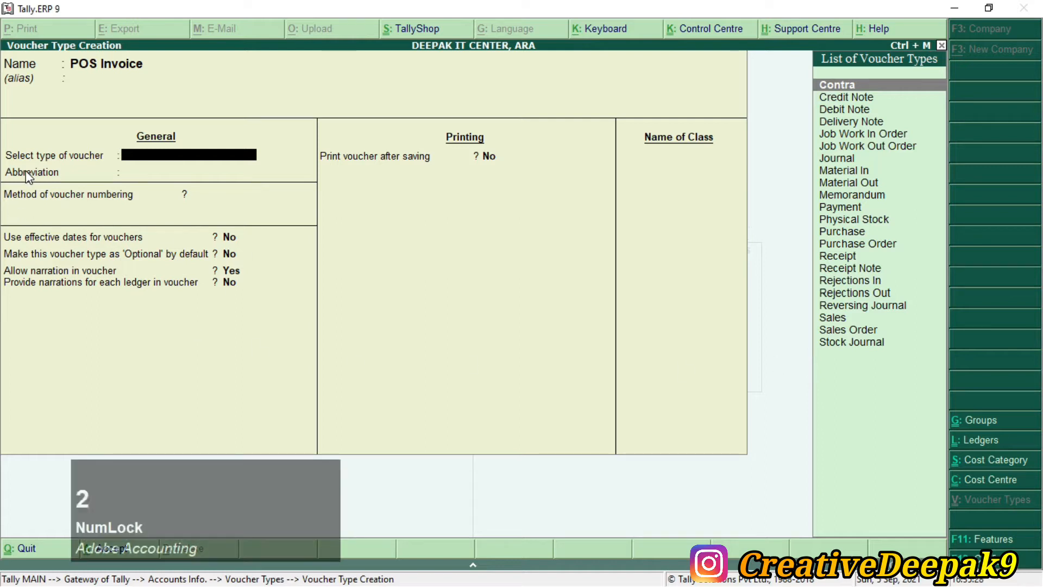
mouse_move(2, 142)
mouse_down()
mouse_move(73, 166)
mouse_move(262, 165)
mouse_up()
mouse_move(805, 308)
mouse_down()
mouse_move(829, 323)
mouse_move(888, 328)
mouse_up()
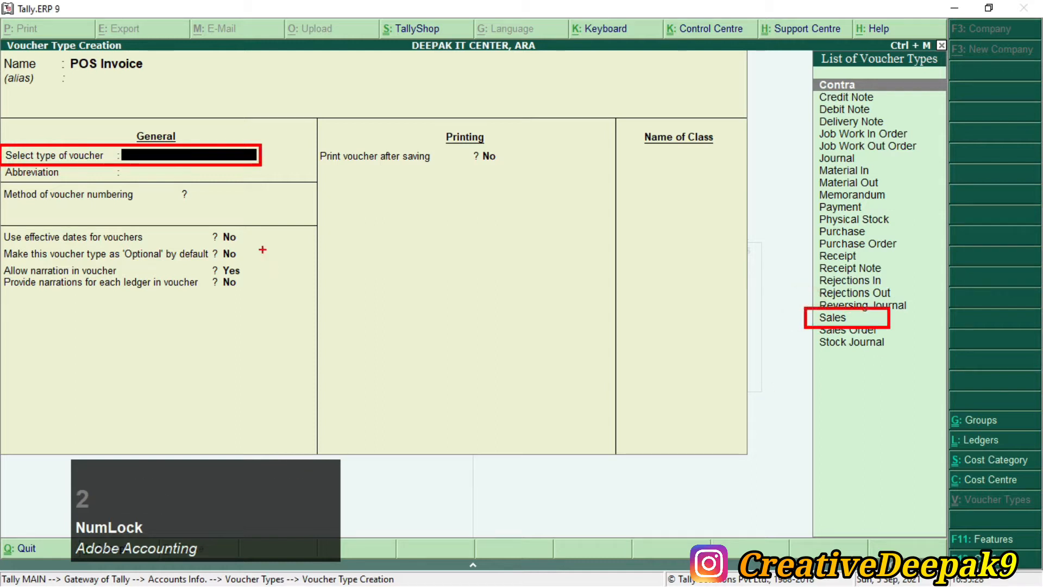
mouse_move(271, 158)
mouse_down()
mouse_move(374, 219)
mouse_move(740, 315)
mouse_move(794, 316)
mouse_up()
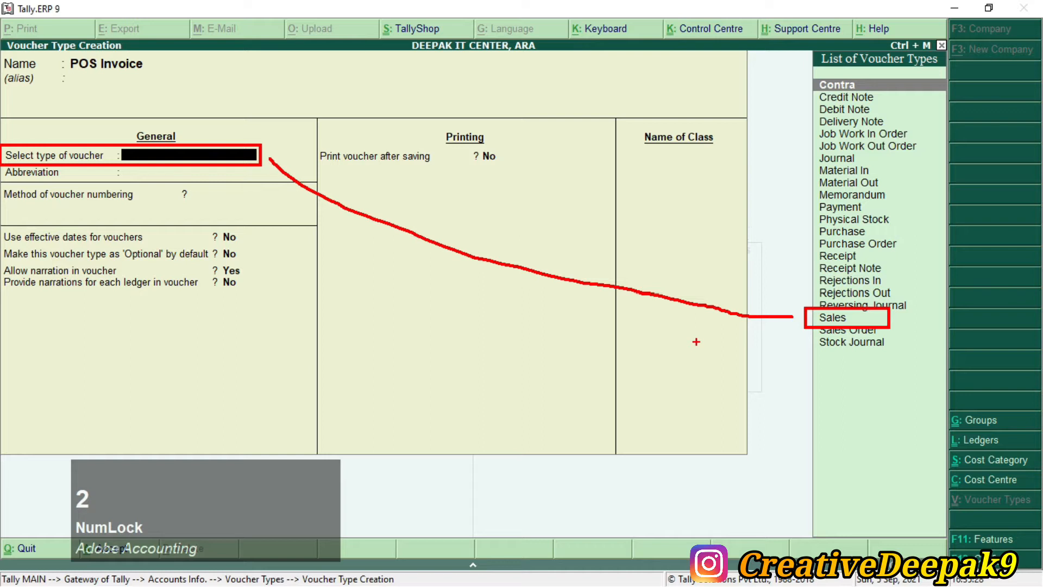
key(Escape)
key(Down)
key(Down)
key(Down)
key(Down)
key(Down)
key(Down)
key(Down)
key(Down)
key(Down)
key(Down)
key(Down)
key(Down)
key(Down)
key(Down)
key(Down)
key(Down)
key(Down)
key(Down)
key(Down)
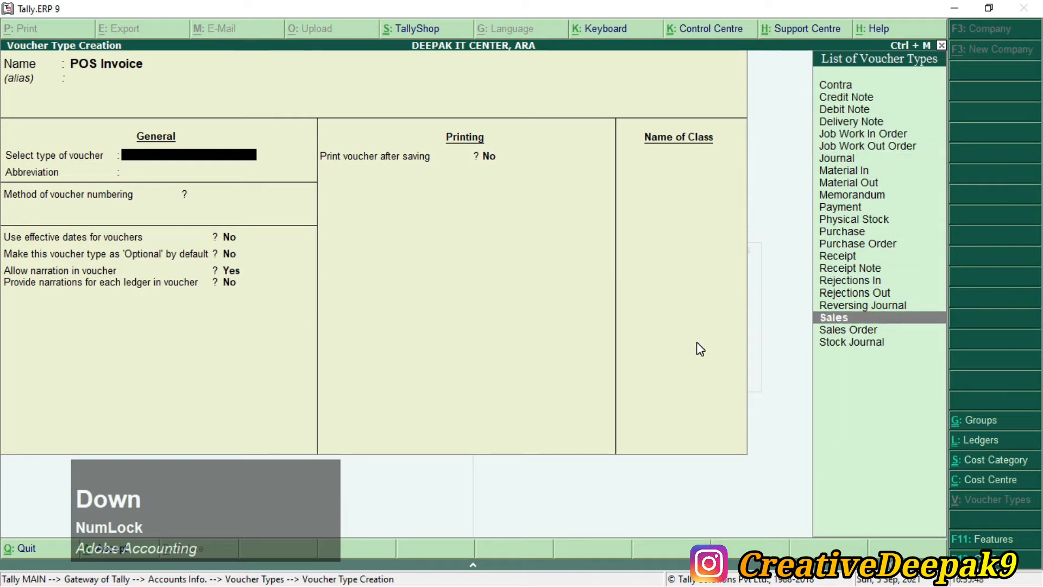
key(Return)
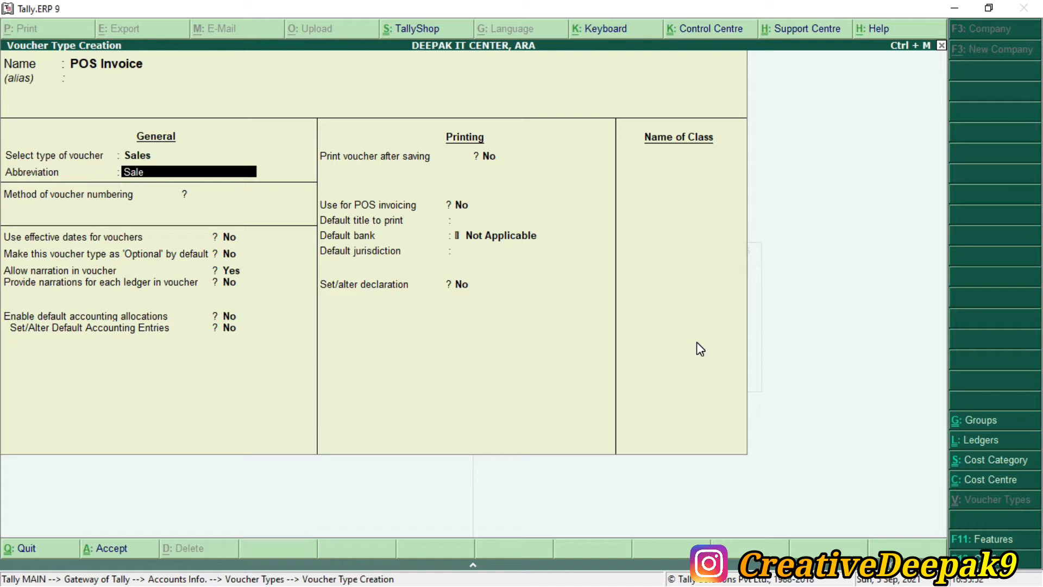
Step: Accept the Sale abbreviation and Automatic voucher numbering
key(ctrl+2)
drag(1, 115, 274, 379)
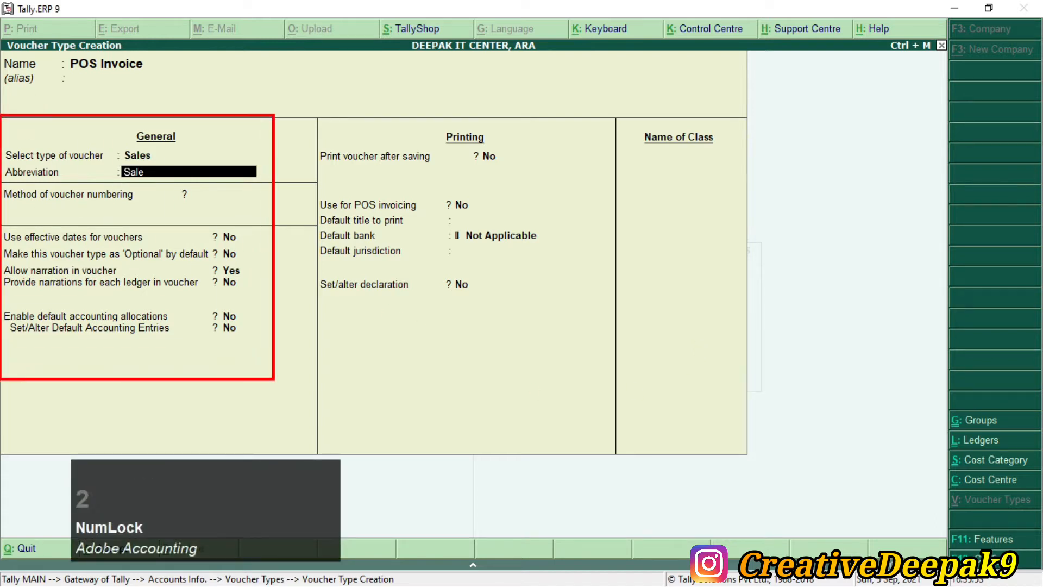
key(Escape)
key(Return)
key(Return)
key(Return)
key(Return)
key(Return)
key(Return)
key(Return)
key(Return)
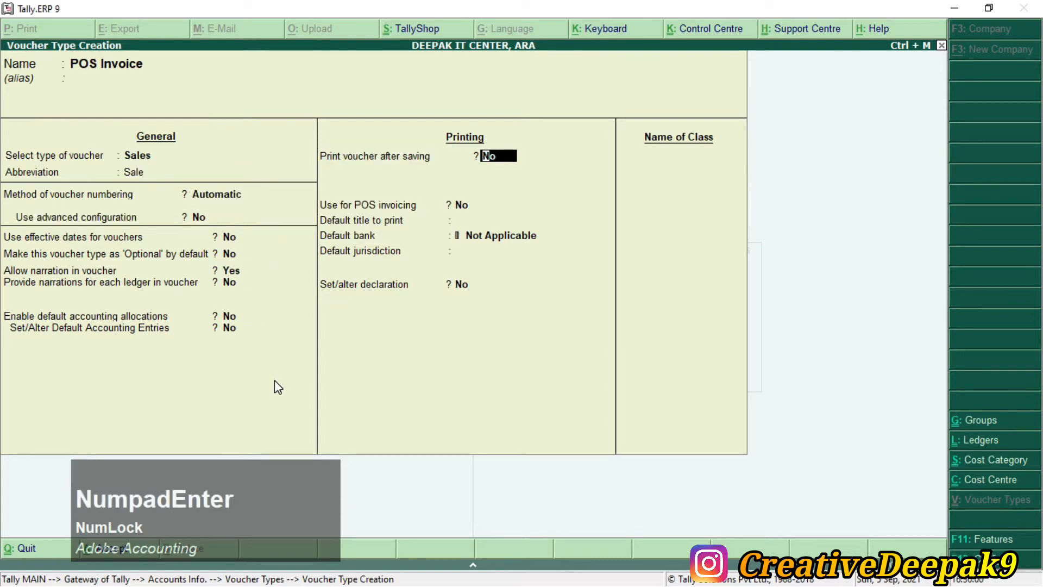
Step: Set Print voucher after saving to Yes
key(ctrl+2)
drag(436, 122, 502, 143)
drag(314, 143, 537, 173)
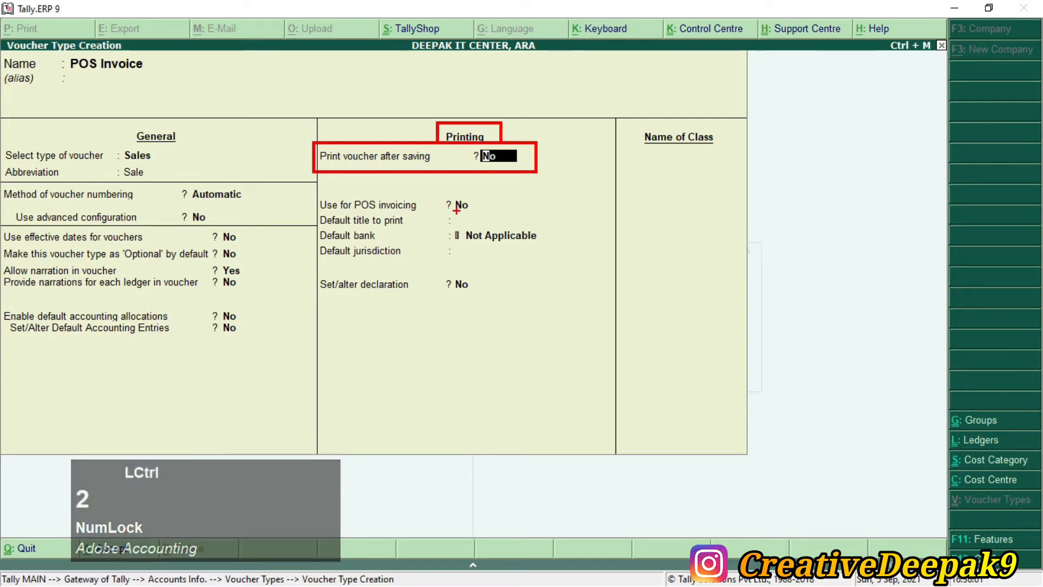
key(Escape)
text(y)
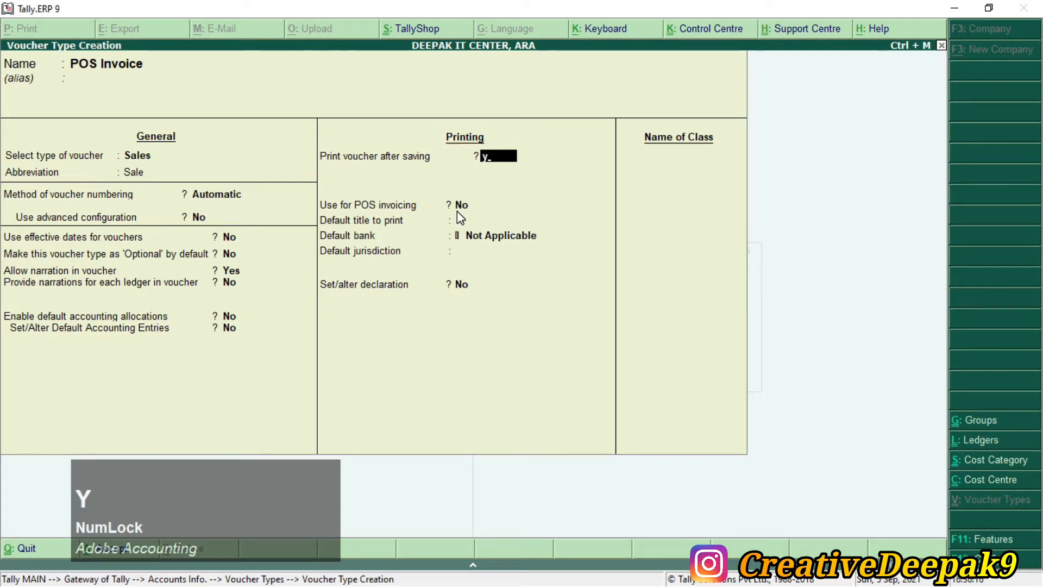
key(KP_Enter)
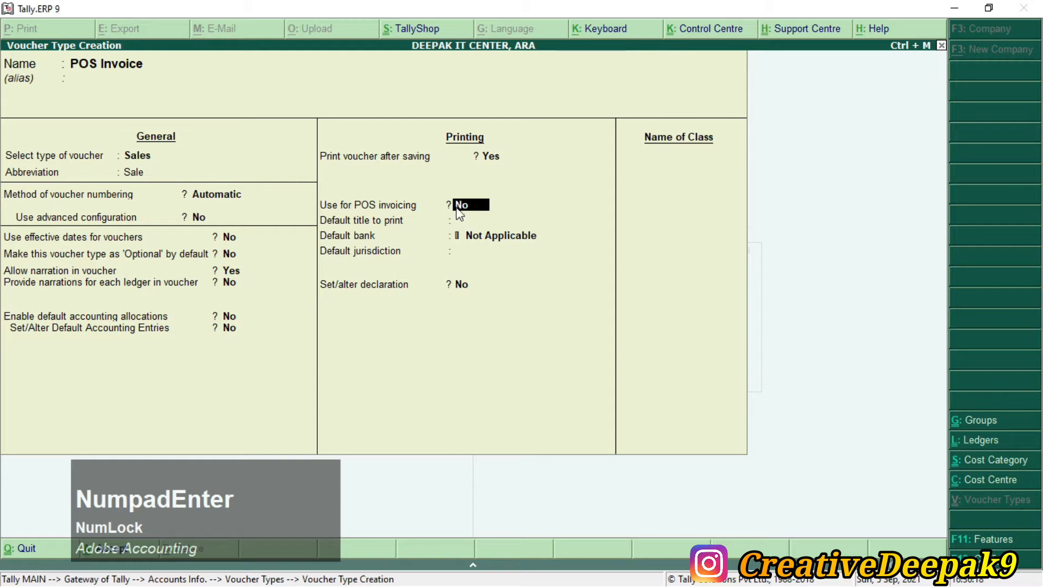
Step: Set Use for POS invoicing to Yes
key(ctrl+2)
mouse_move(317, 194)
mouse_down()
mouse_move(450, 228)
mouse_move(506, 219)
mouse_up()
key(Escape)
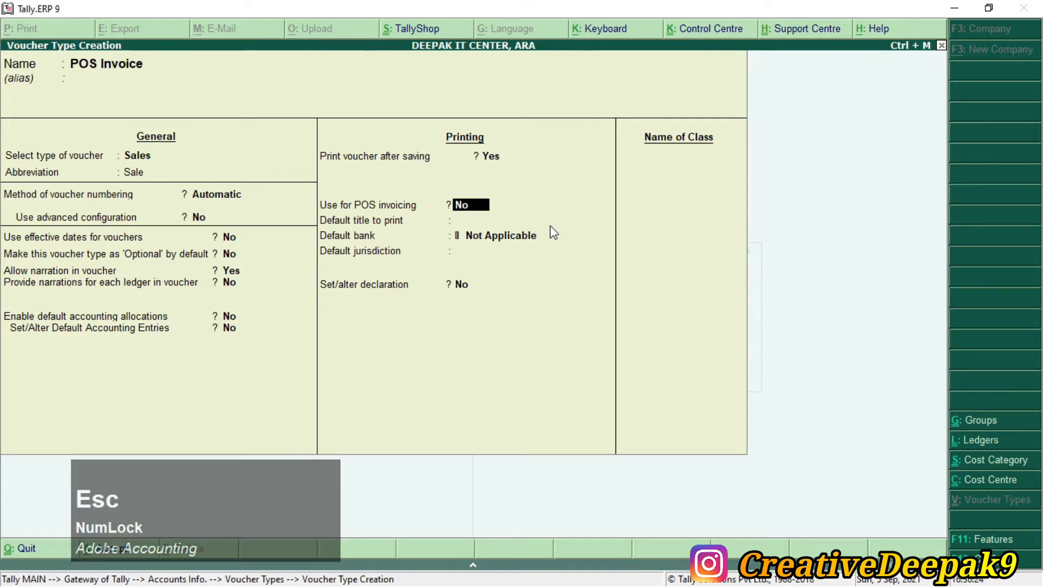
key(y)
key(KP_Enter)
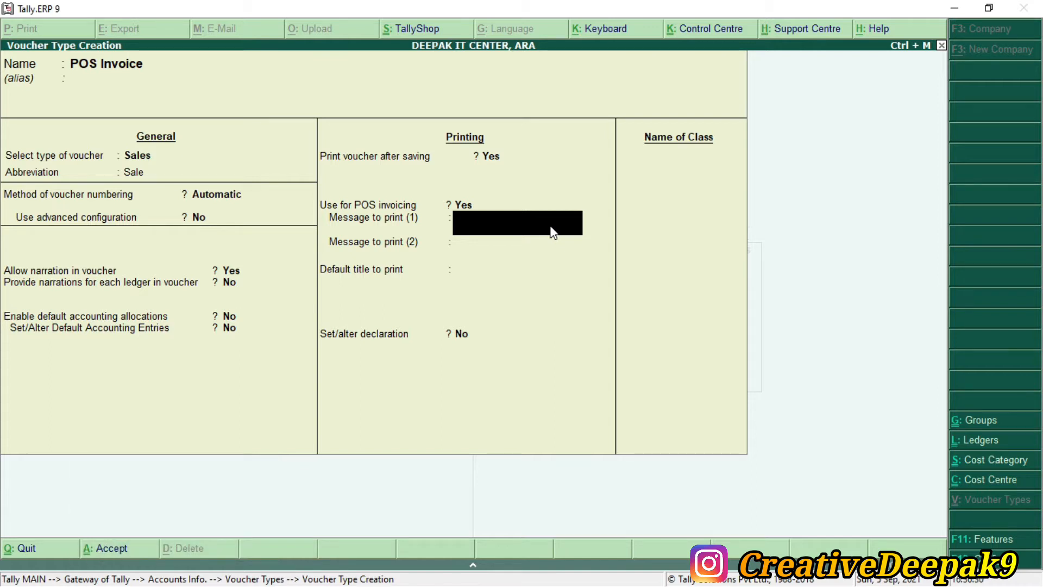
Step: Enter the POS print messages 'Thank You' and 'Visit again'
key(Num_Lock)
text(Thank You)
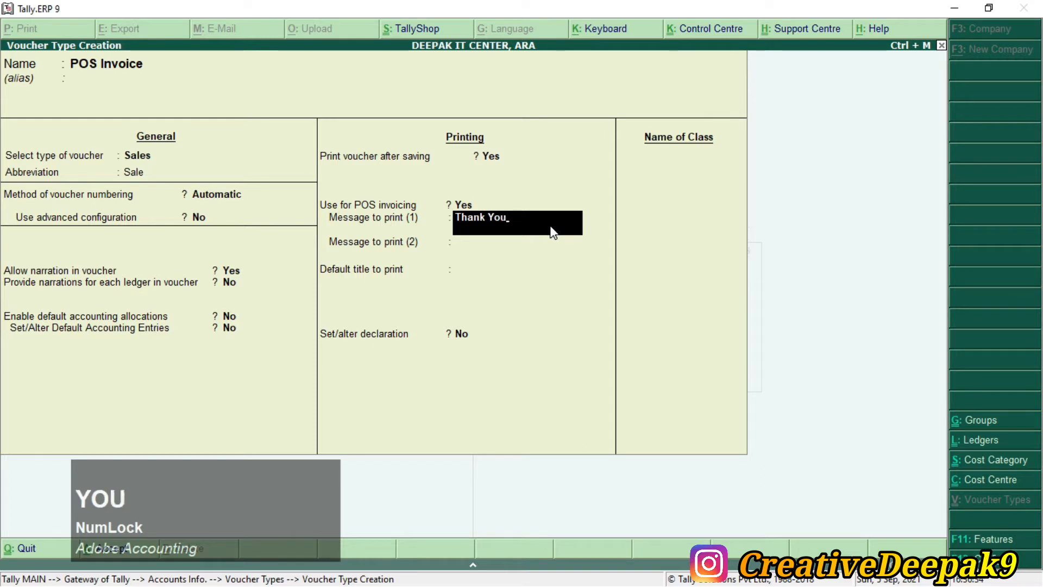
key(Return)
text(")
key(BackSpace)
text(Visit)
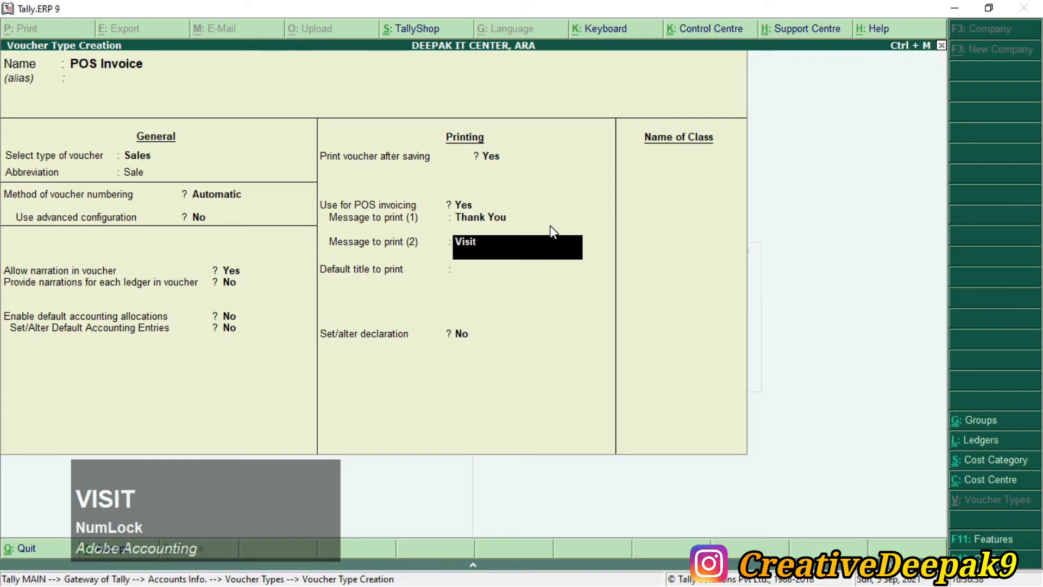
text( again)
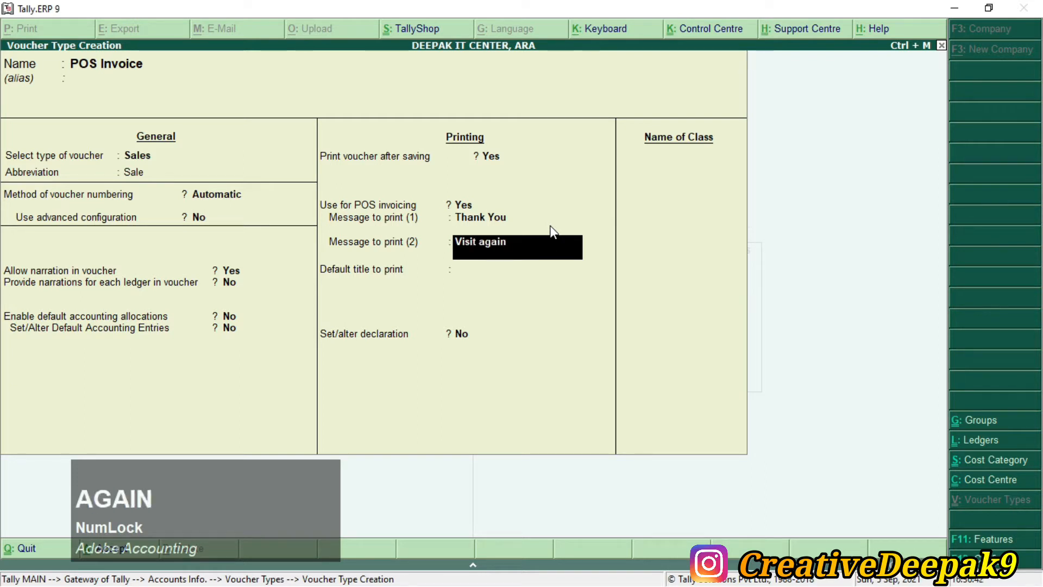
key(Return)
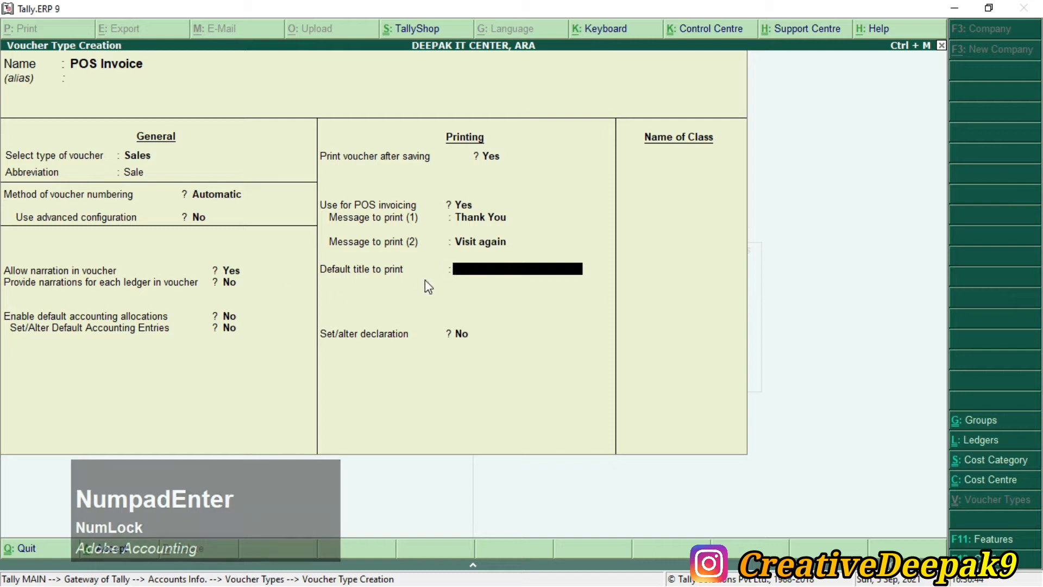
Step: Set the default title to 'Welcome You' and turn Set/alter declaration on
text(Welcome)
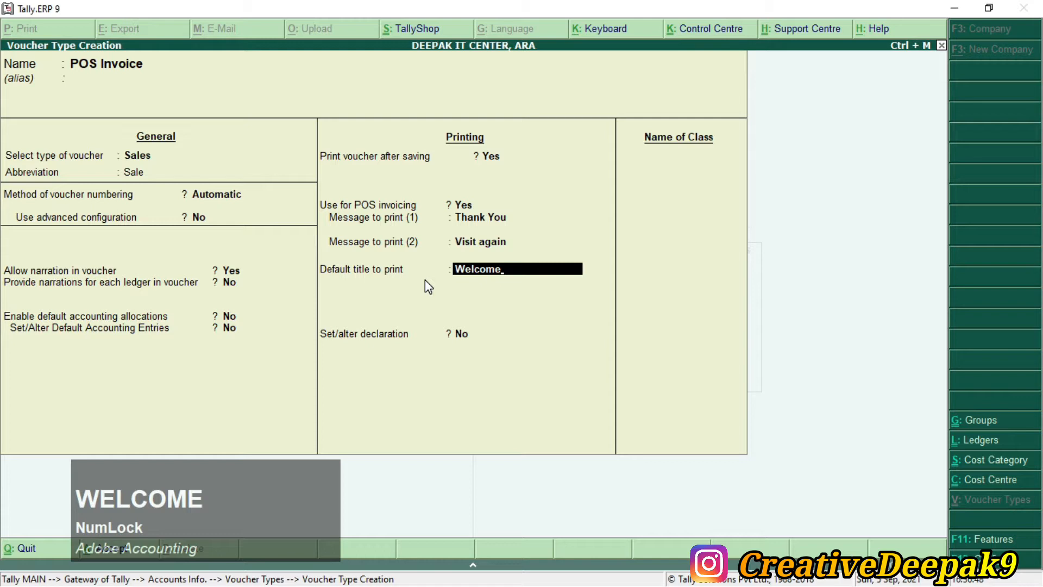
text( You)
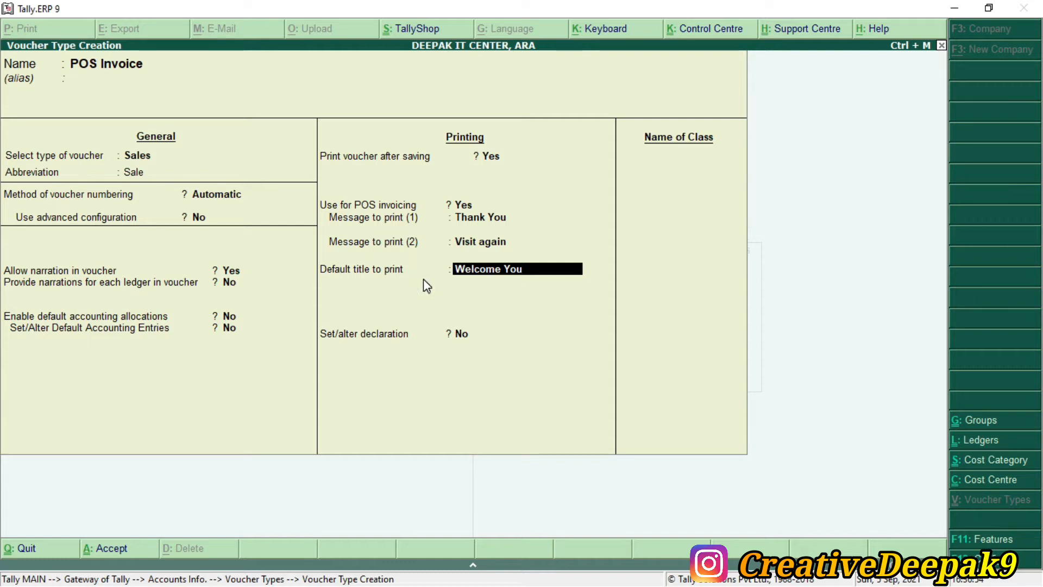
key(KP_Enter)
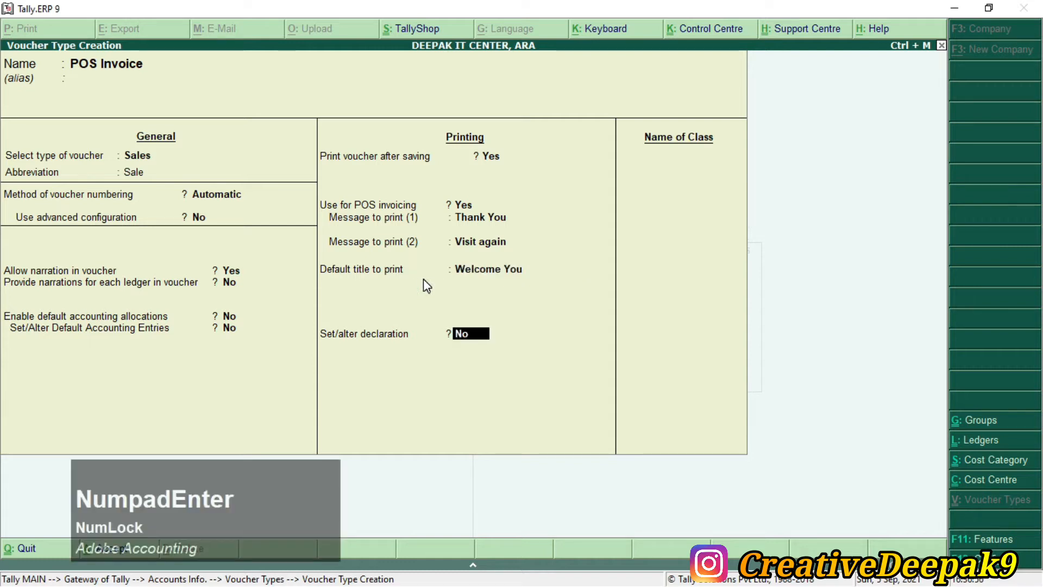
text(y)
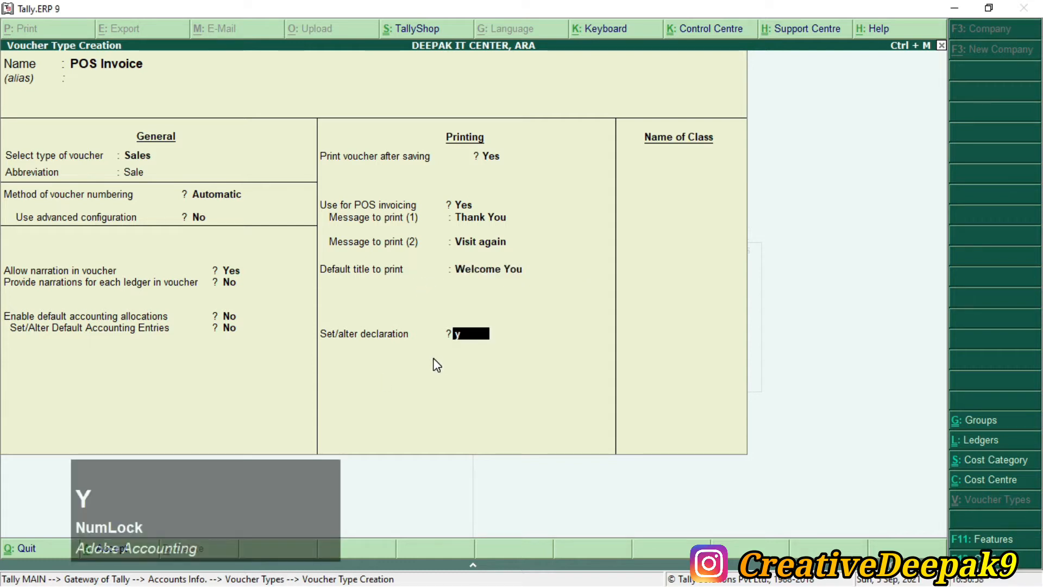
key(KP_Enter)
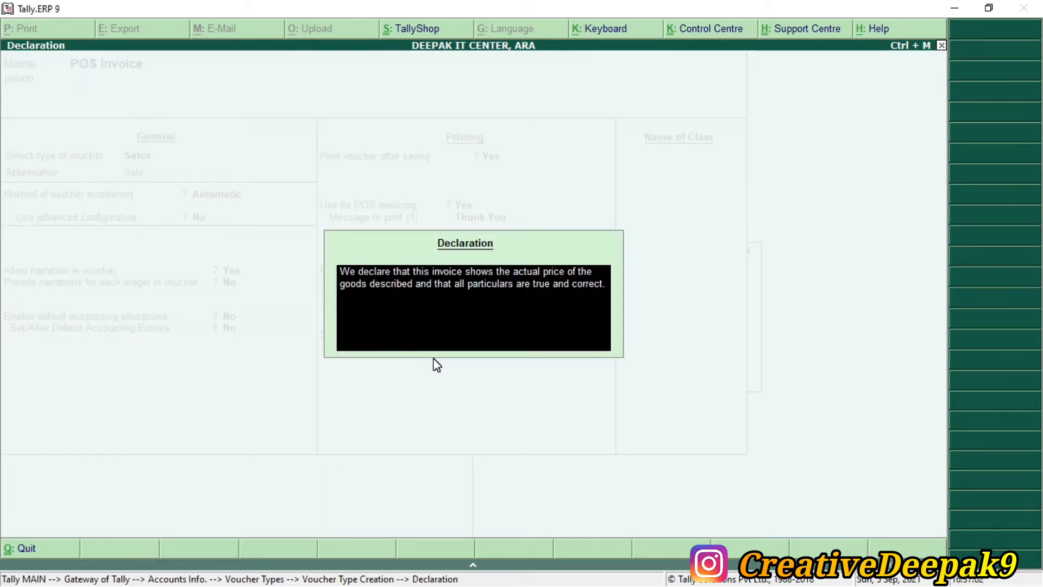
Step: Enter the declaration text 'sold goods for not return...........'
text(sod)
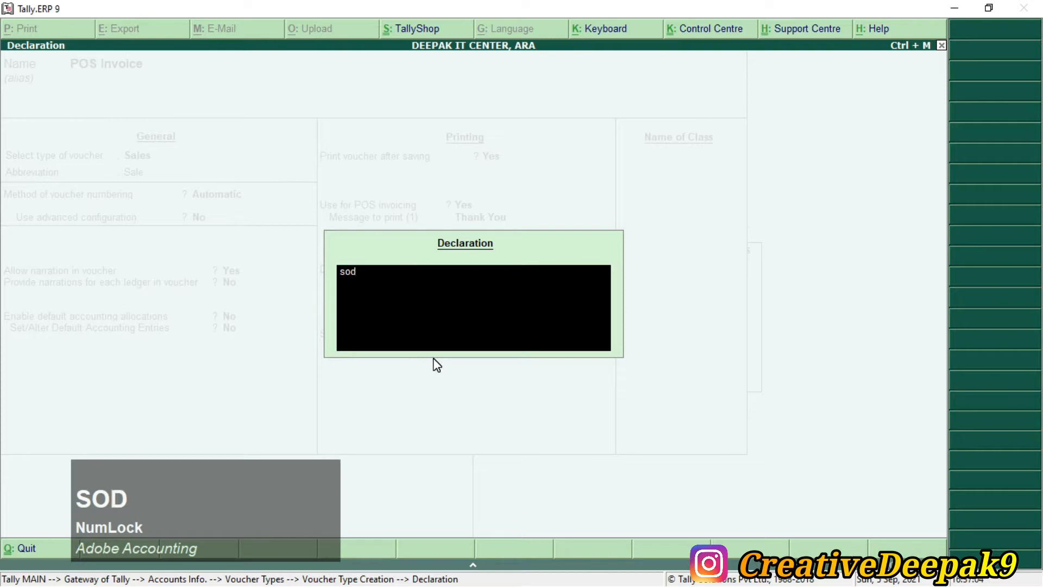
key(BackSpace)
text(;)
key(BackSpace)
text(ld go)
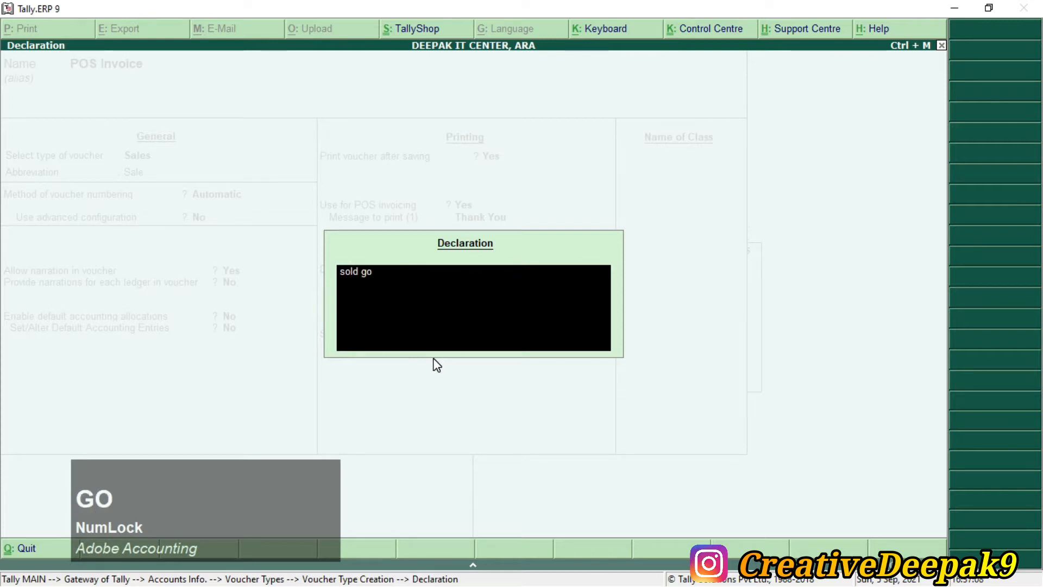
text(ods for n)
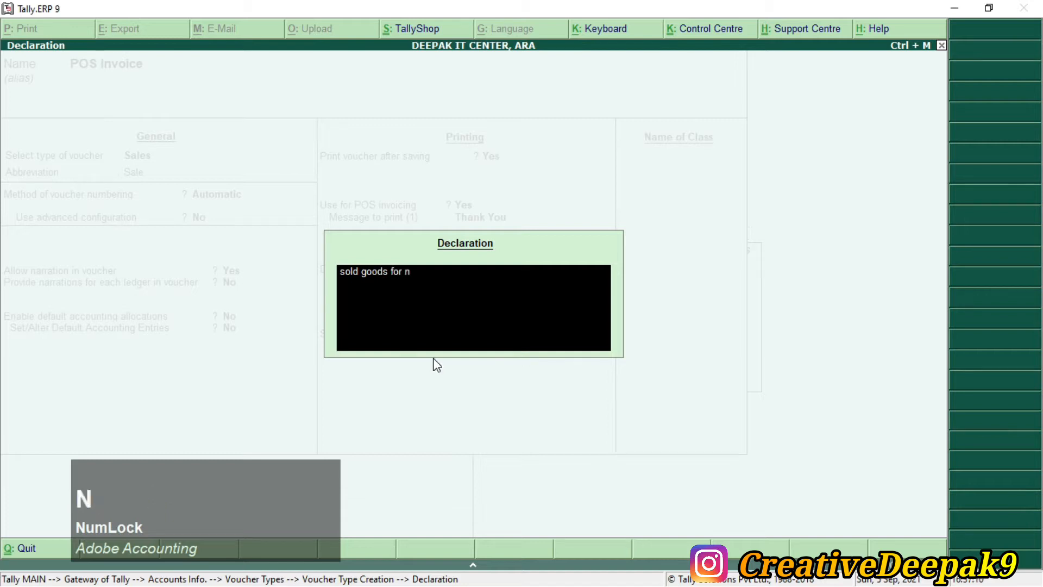
text(ot ret)
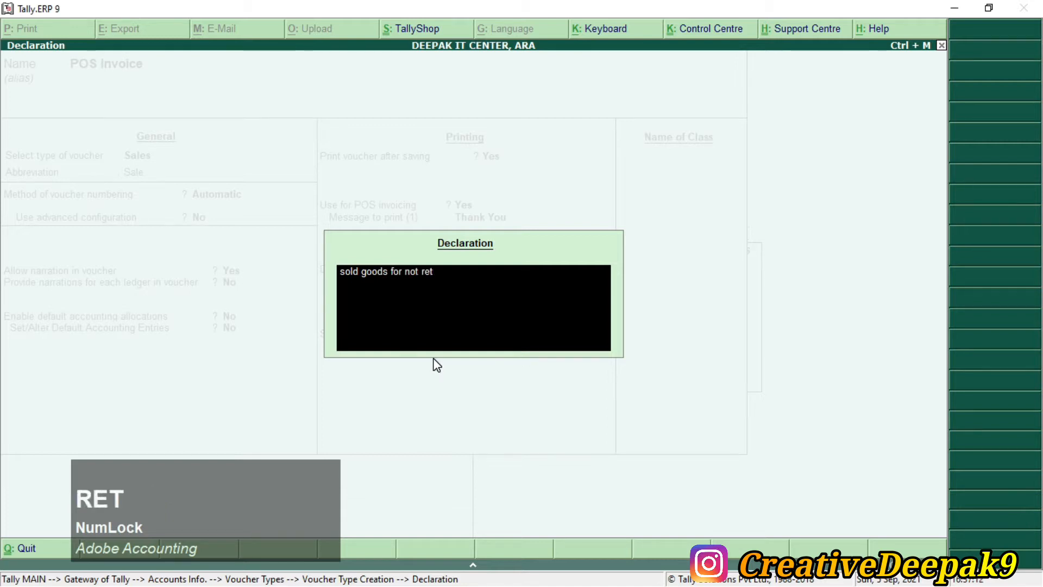
text(urn...........)
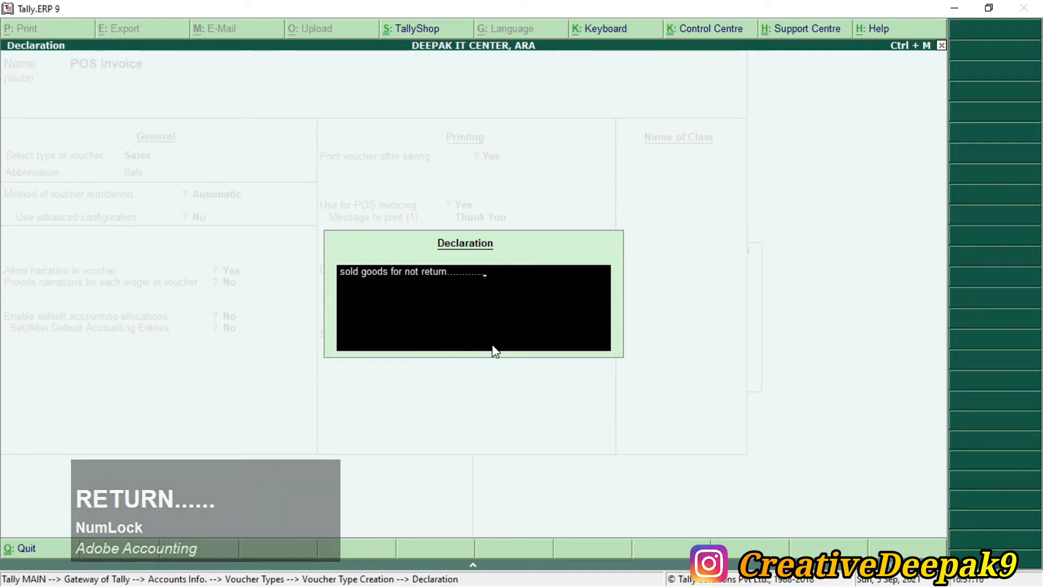
key(Return)
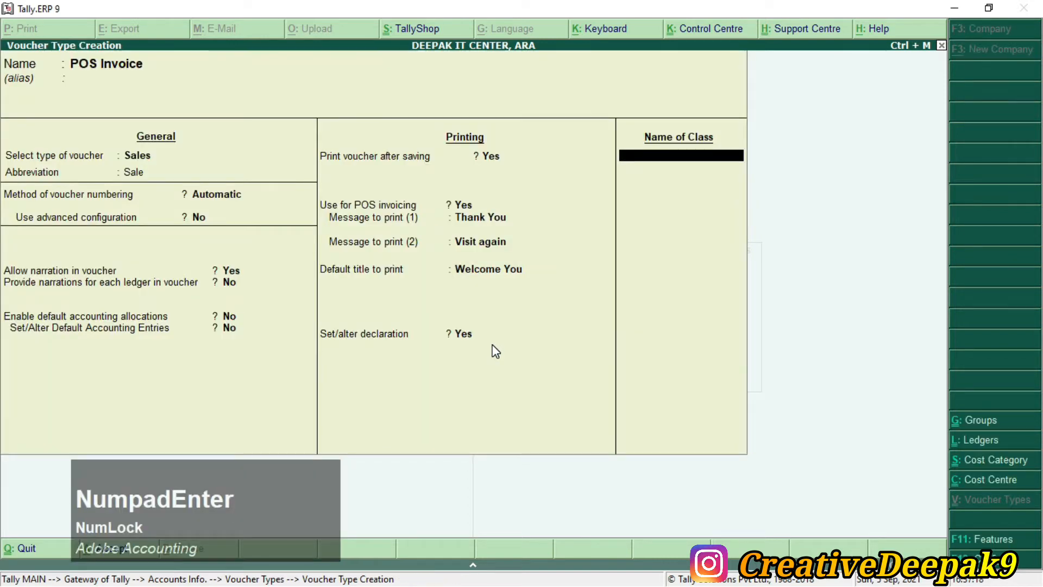
Step: Save the POS Invoice voucher type, return to Gateway of Tally, and switch to the PDF
key(Return)
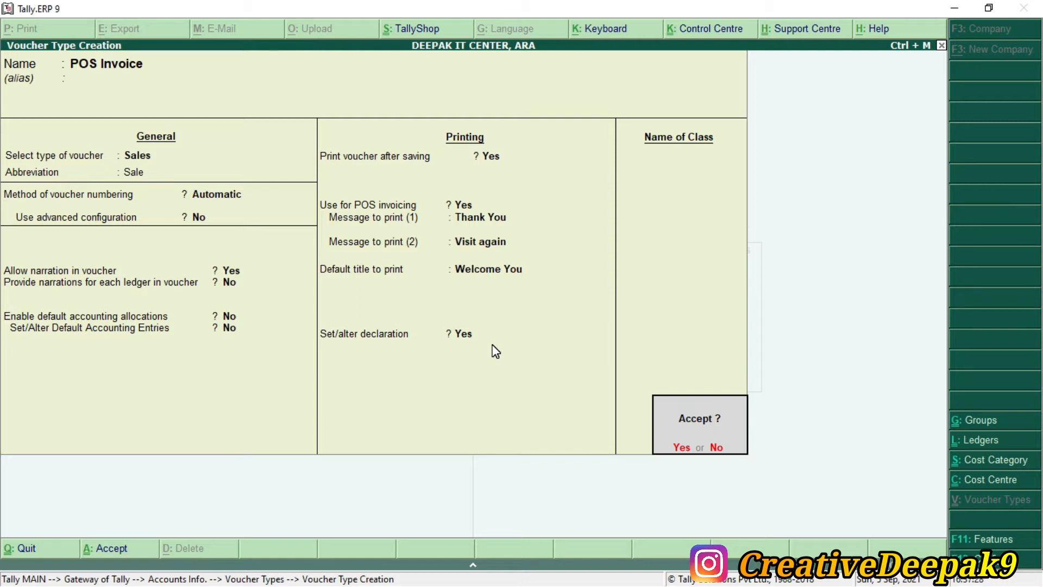
key(KP_Enter)
key(Escape)
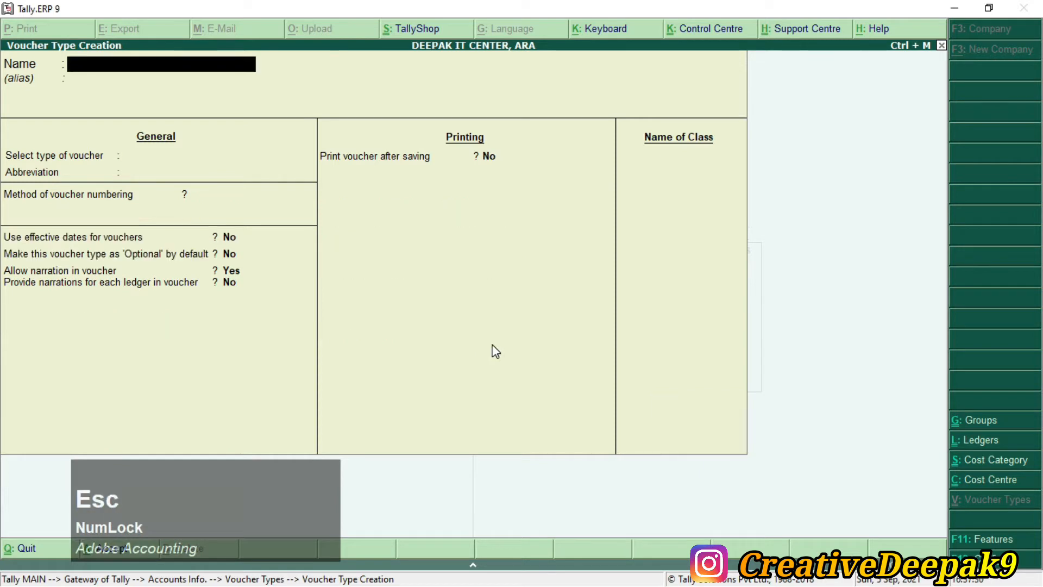
key(Escape)
key(Escape)
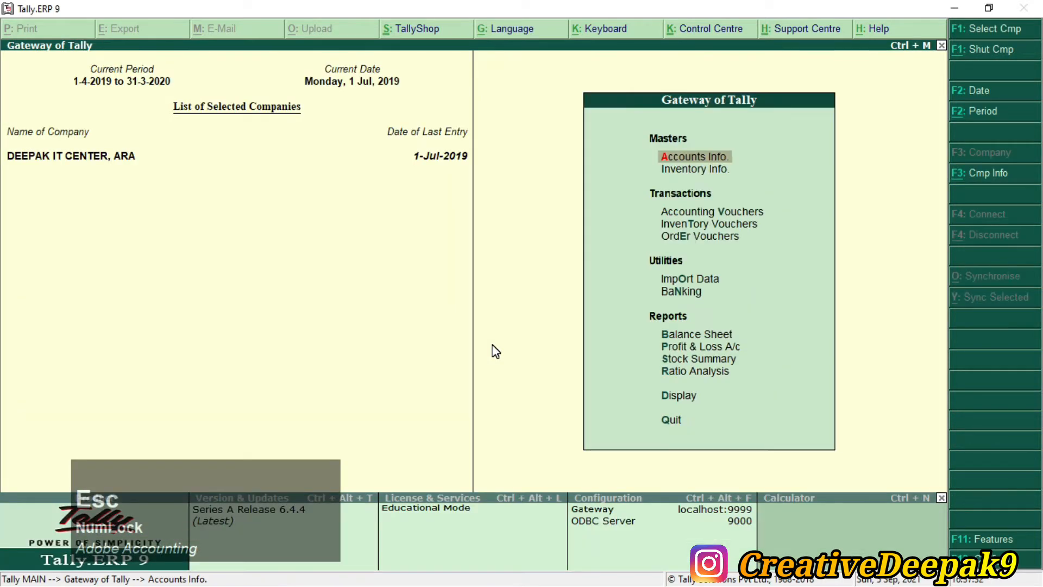
key(alt+Tab)
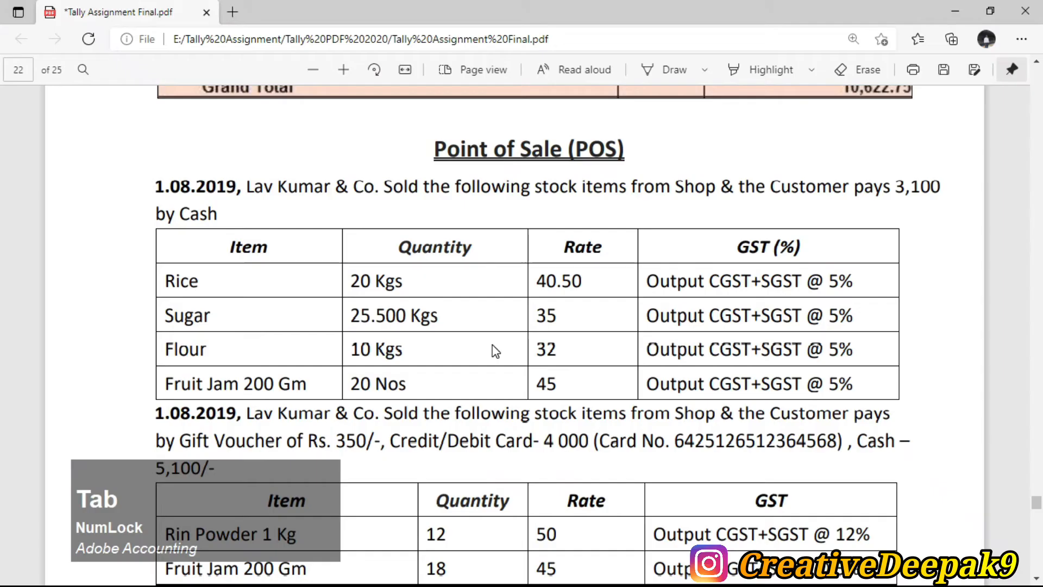
Step: Read the POS question: Lav Kumar & Co selling stock from Shop for a cash payment
click(247, 190)
drag(255, 191, 374, 194)
click(365, 192)
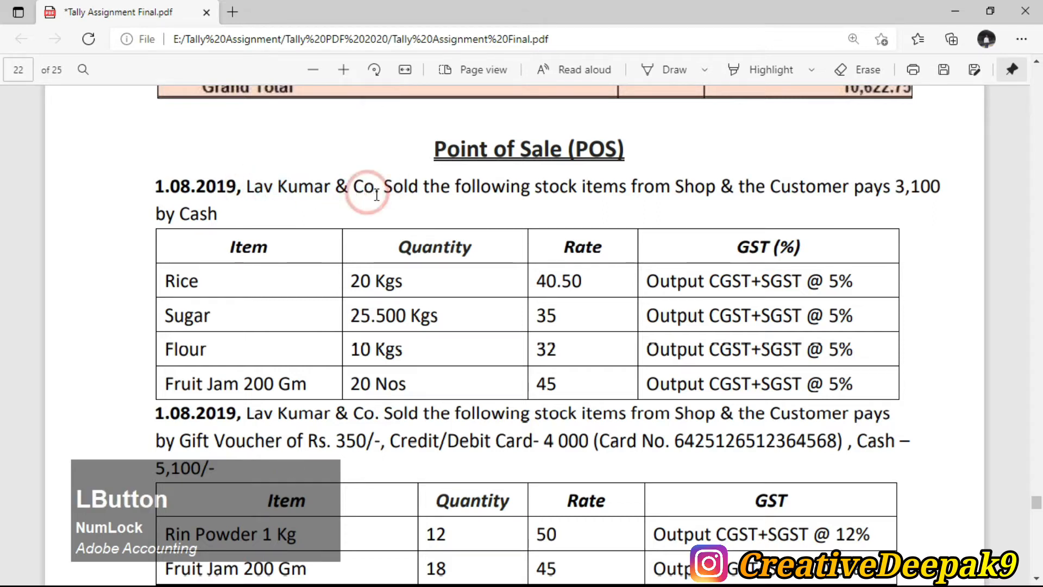
drag(345, 199, 727, 199)
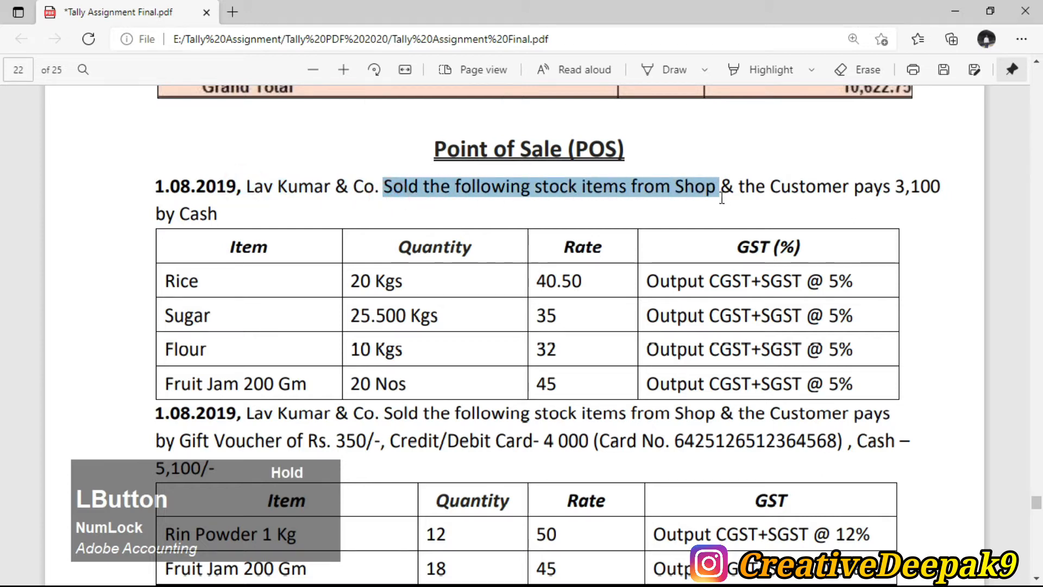
double_click(680, 191)
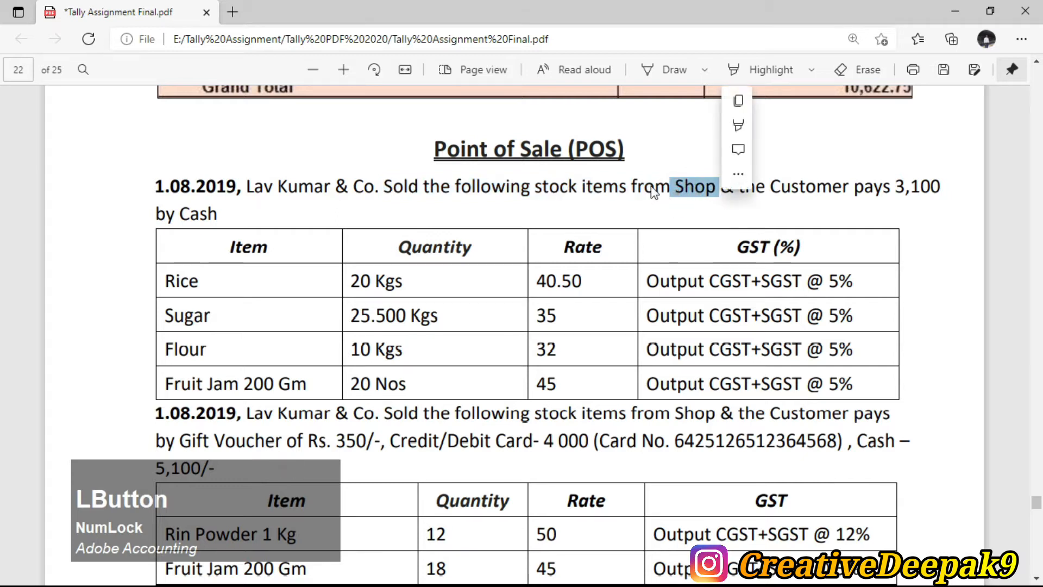
click(780, 196)
drag(740, 187, 910, 198)
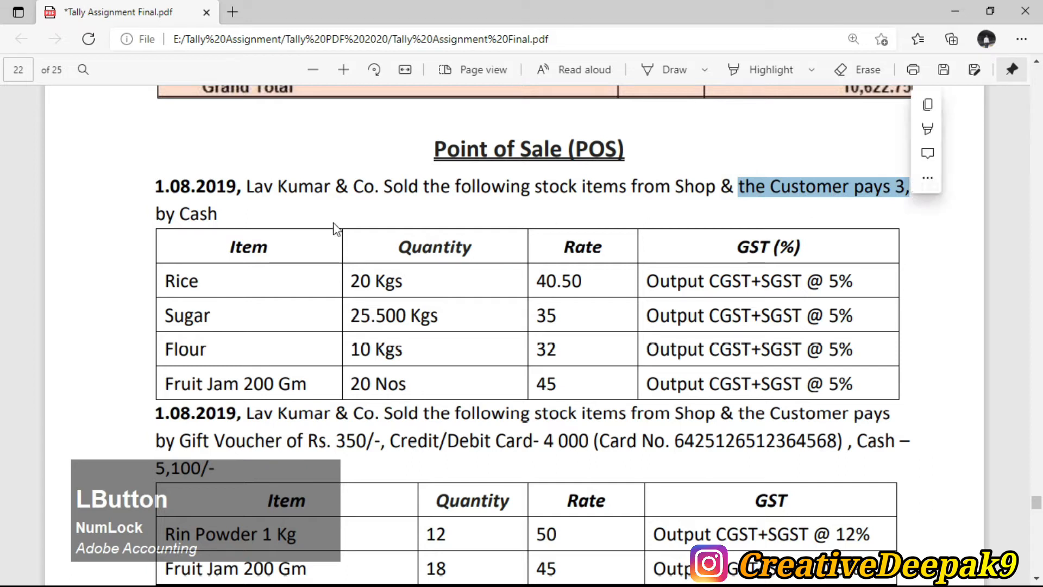
click(825, 186)
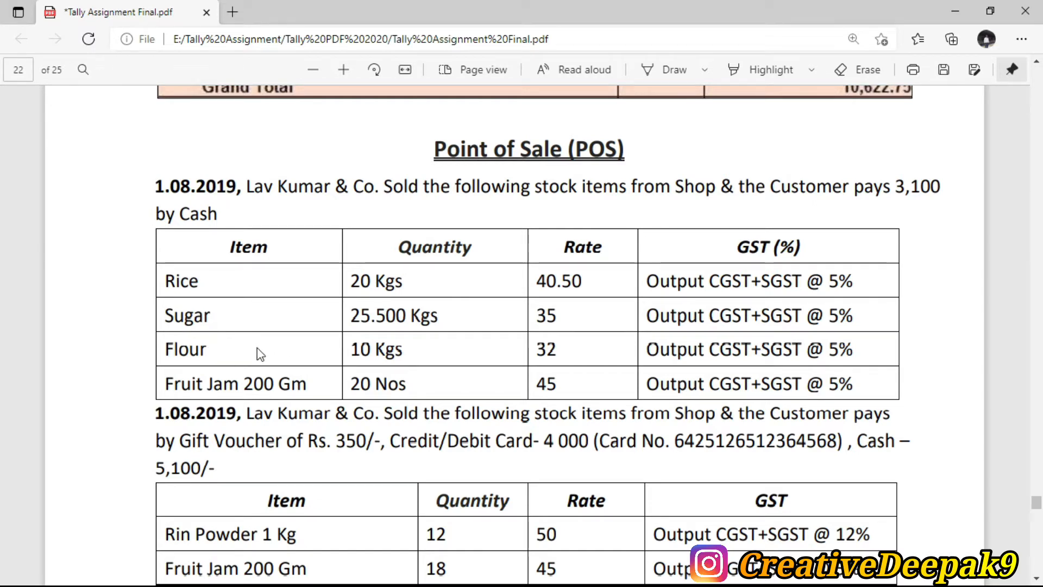
Step: Back in Tally, go to Inventory Info > Stock Items
key(alt+Tab)
key(Down)
key(Return)
key(Down)
key(Return)
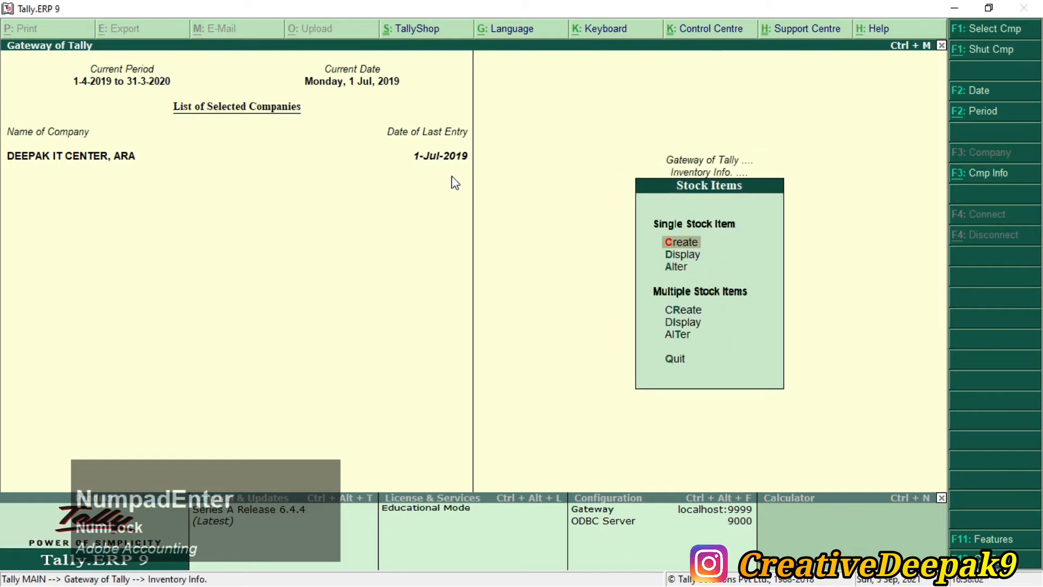
Step: Browse the existing stock items list under Alter, filtering by R, F and S
key(Return)
text(R)
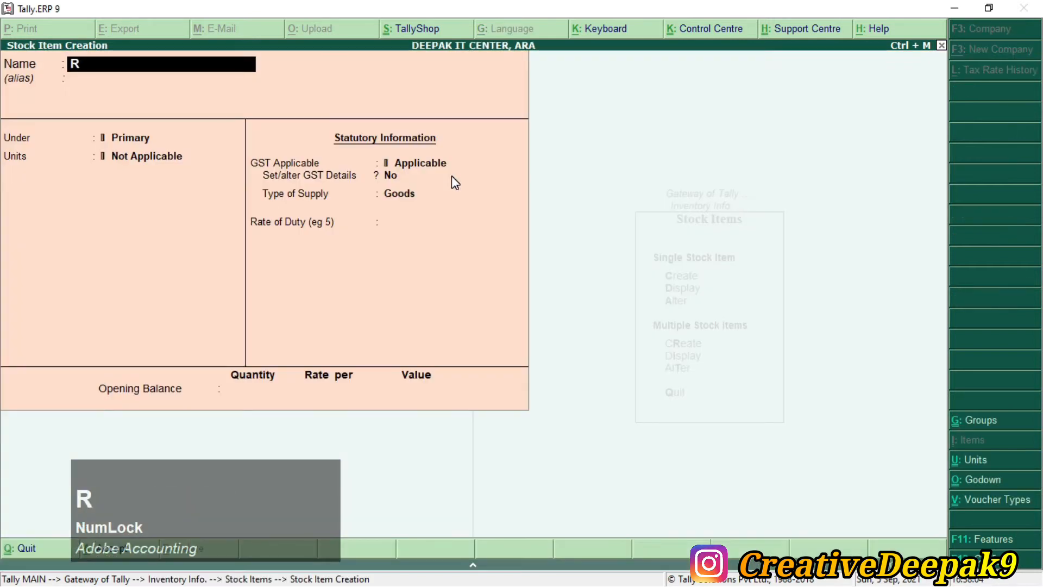
key(Escape)
key(Escape)
key(Escape)
key(Down)
key(Down)
key(Return)
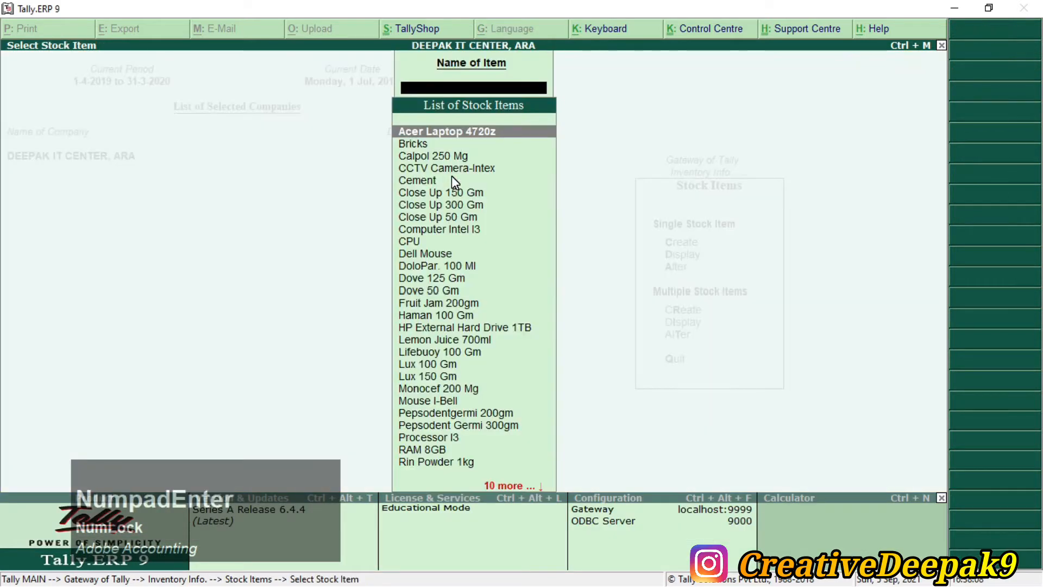
text(R)
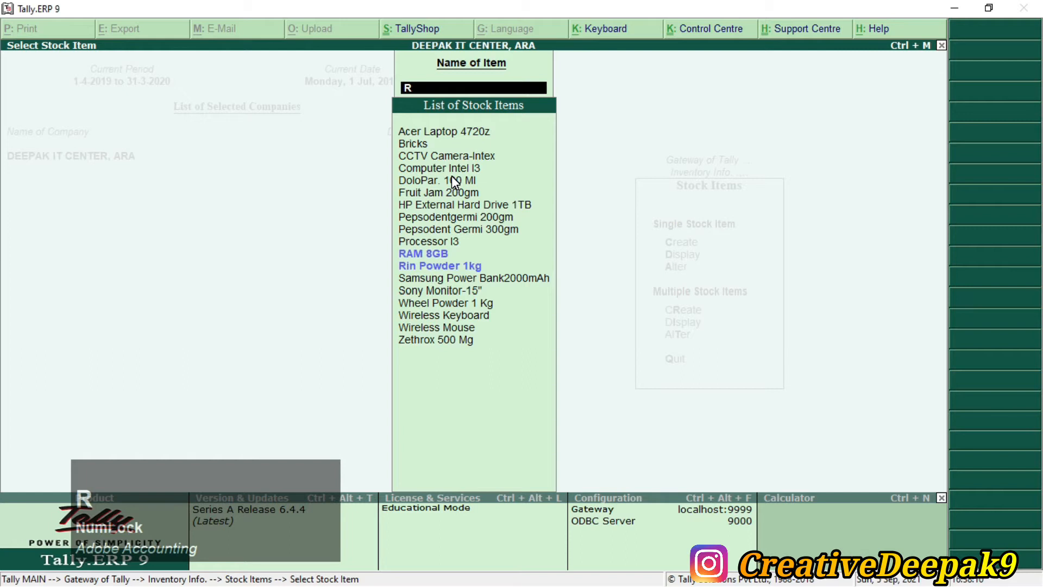
key(Escape)
text(F)
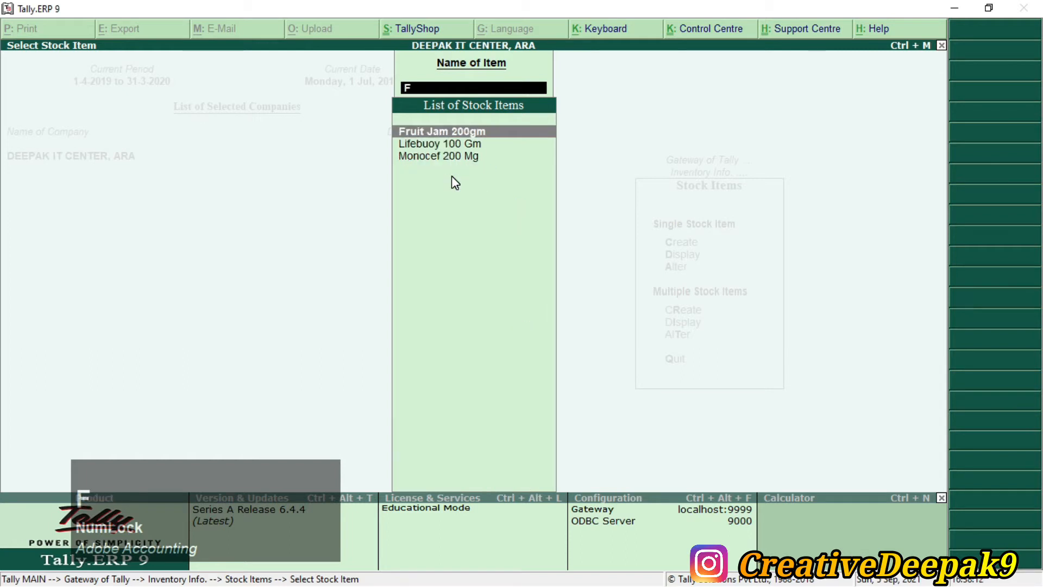
key(Escape)
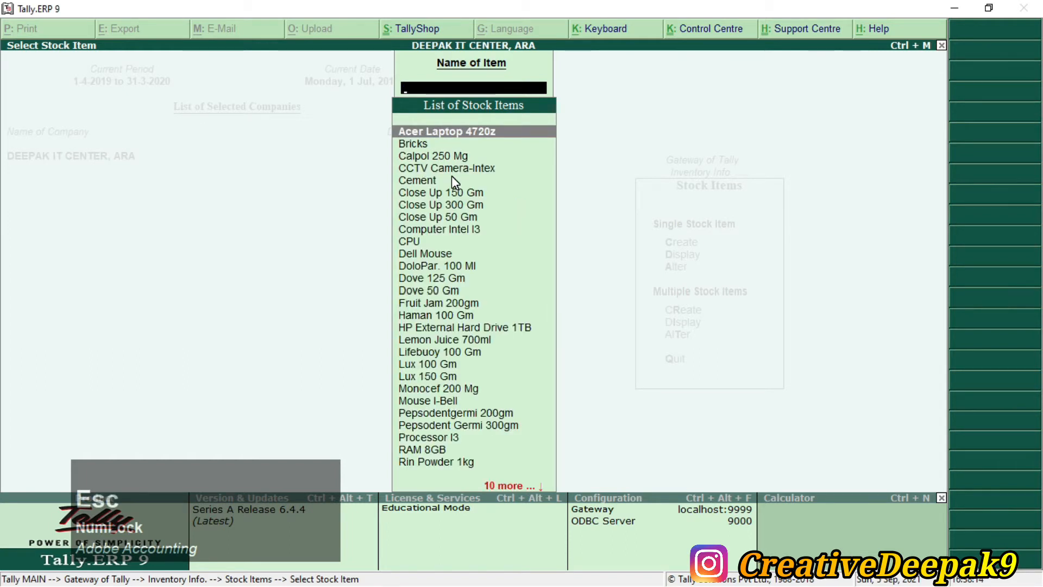
key(alt+Tab)
key(alt+Tab)
text(S)
key(Escape)
key(Escape)
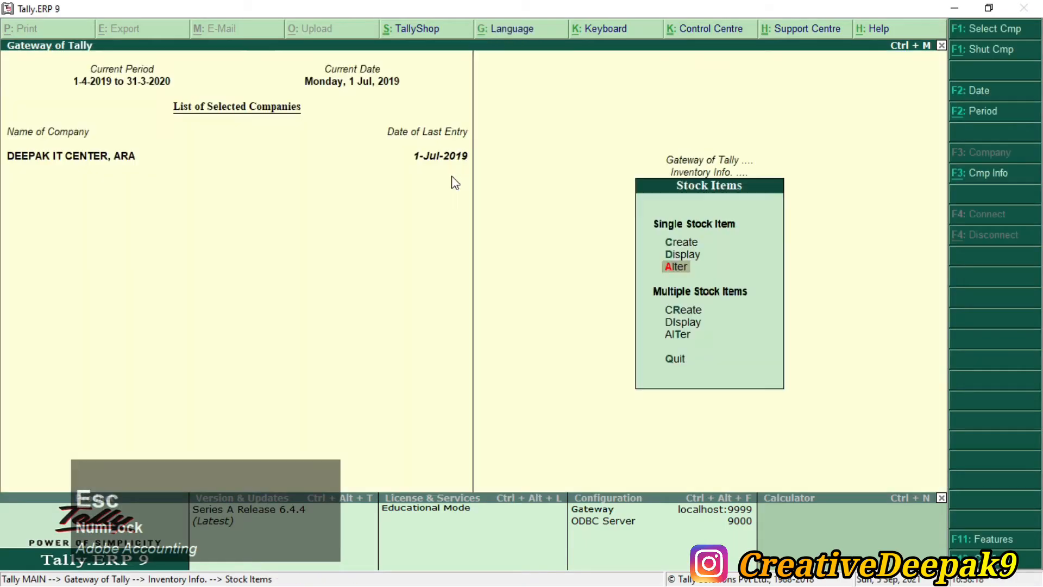
Step: After checking the PDF, open a blank Stock Item Creation form
key(alt+Tab)
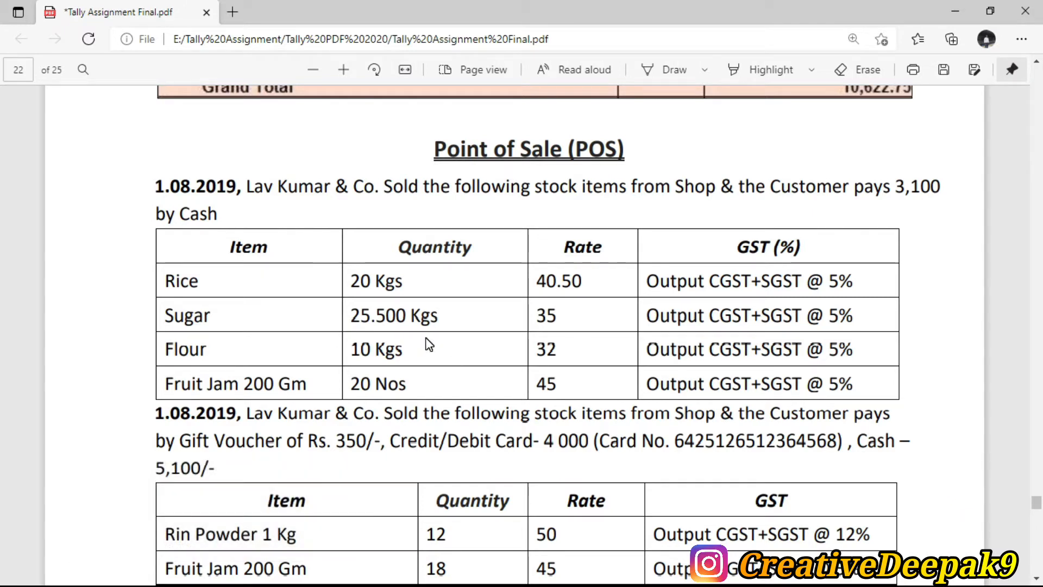
key(alt+Tab)
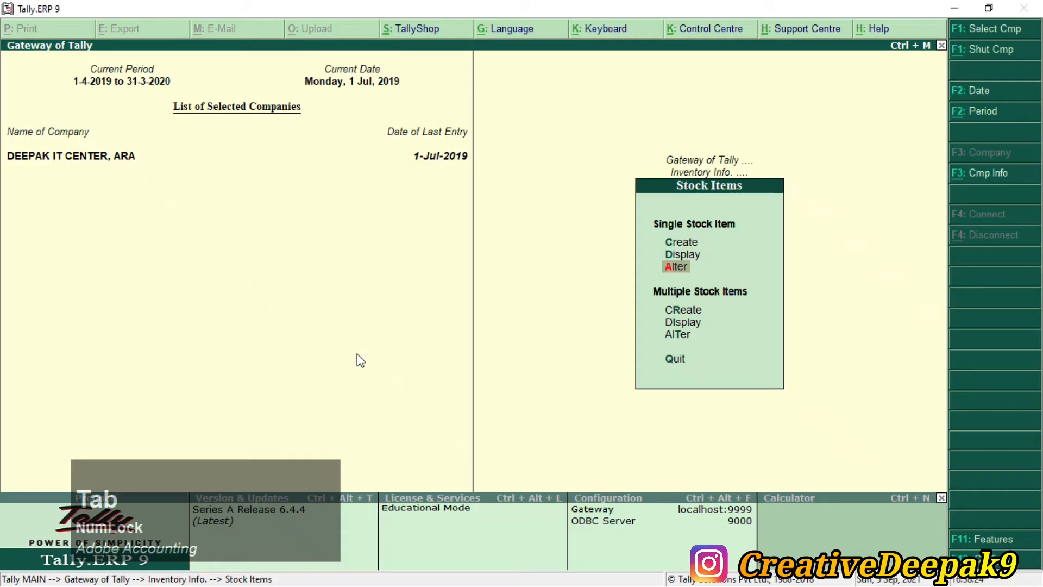
key(Up)
key(Up)
key(KP_Enter)
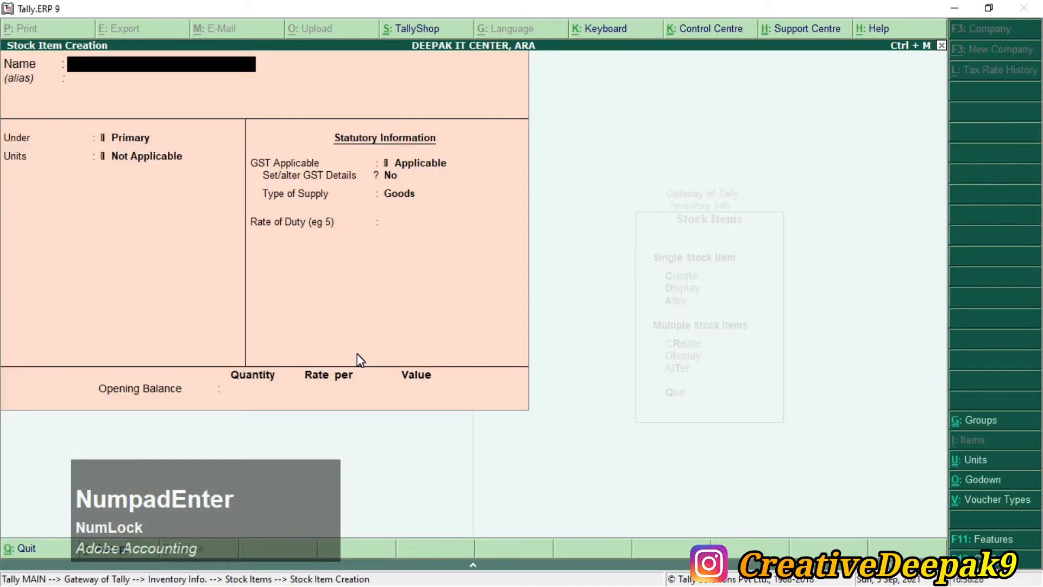
Step: Create and save stock item Rice under Foods with Kgs as its unit
text(Rice)
key(Return)
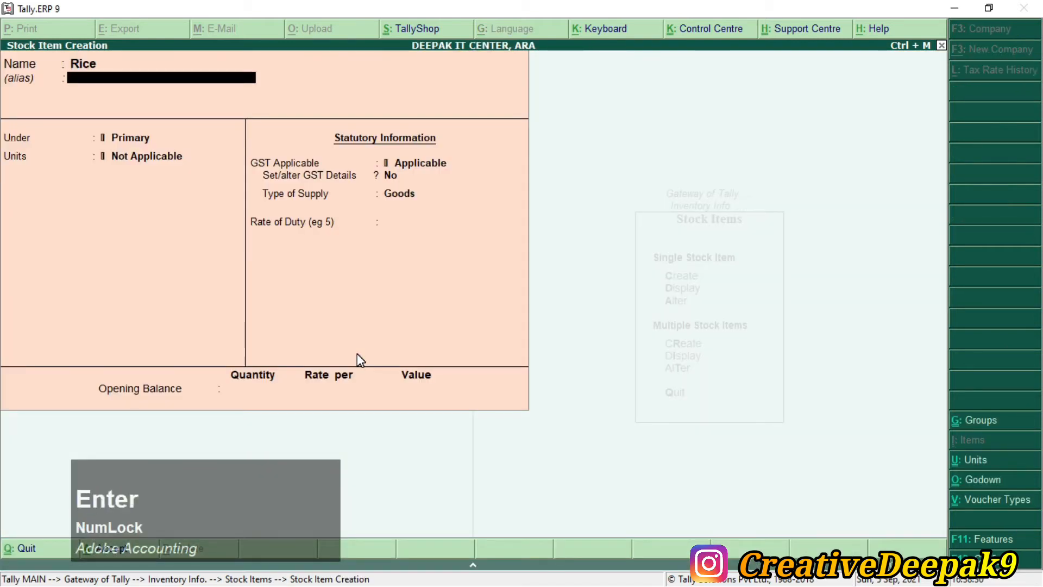
key(Return)
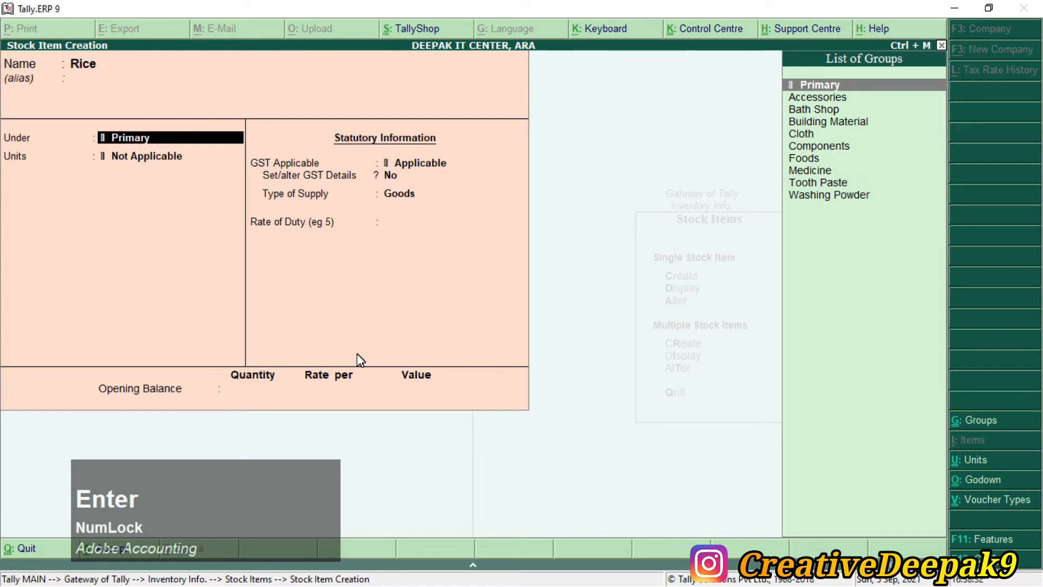
key(Down)
key(Down)
key(Down)
key(Down)
key(Down)
key(Down)
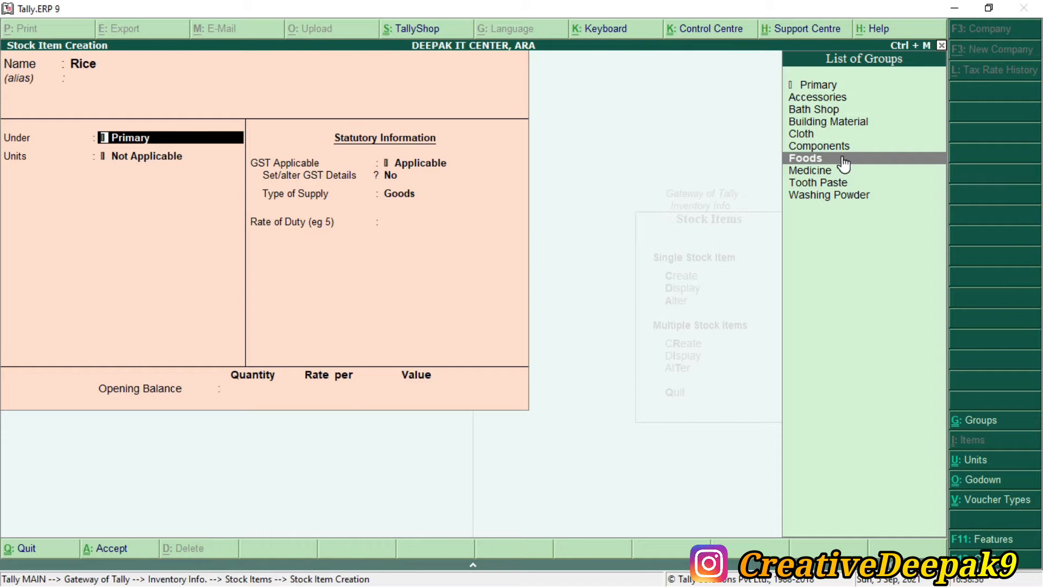
key(Return)
key(Down)
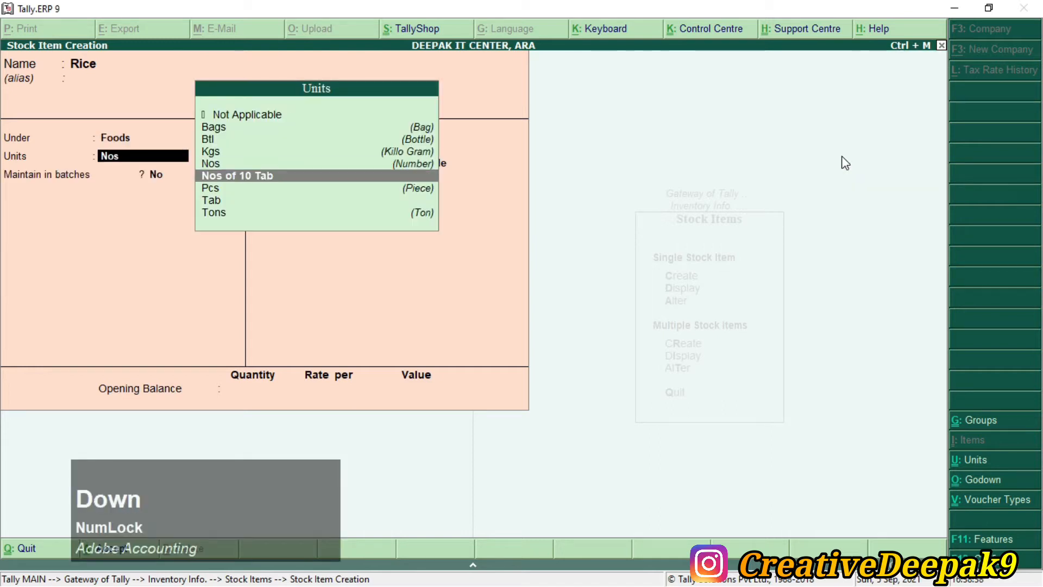
key(Up)
key(Up)
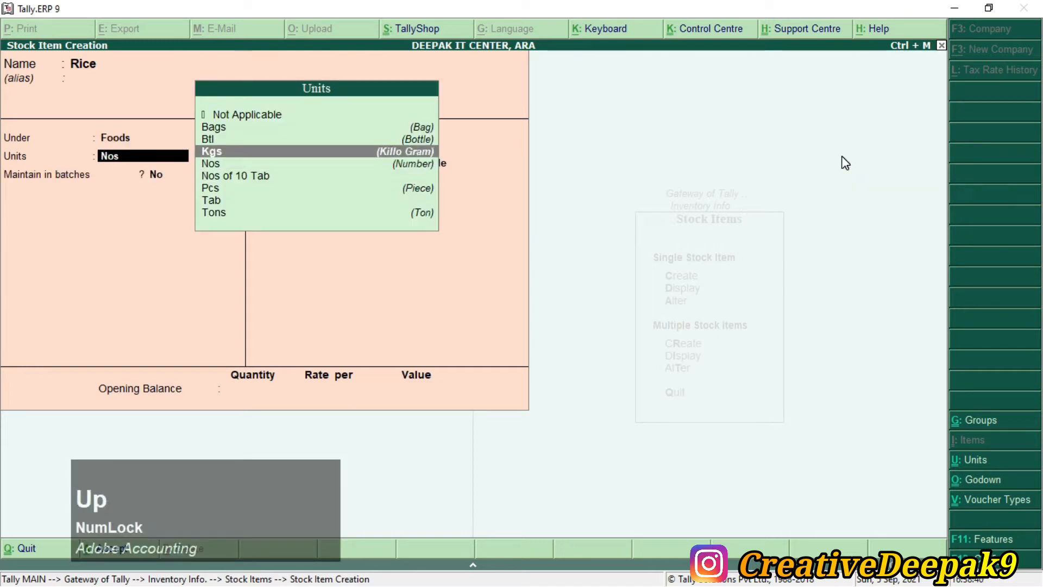
key(Return)
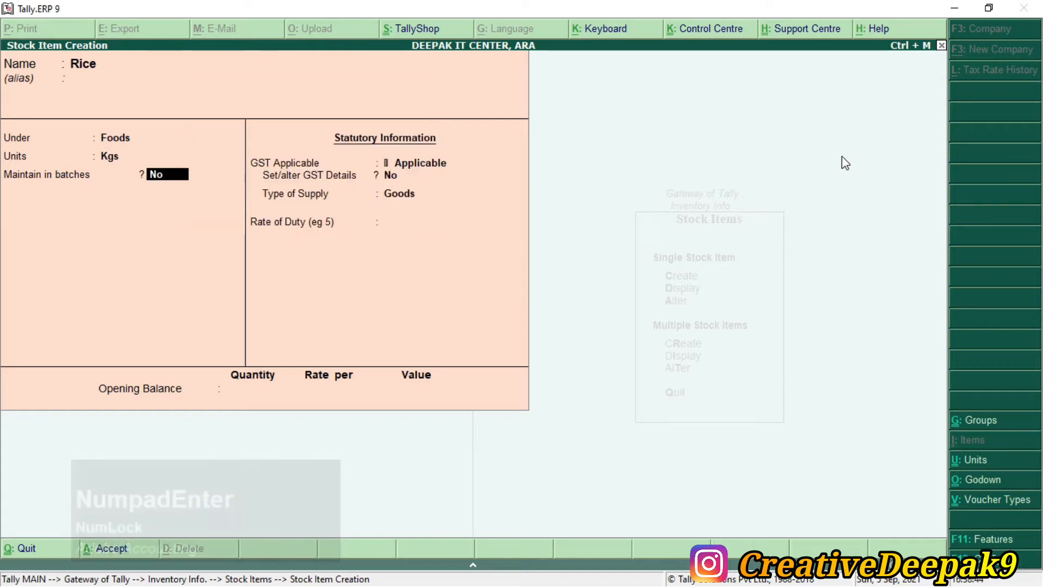
key(Return)
key(Return)
key(Return)
key(Return)
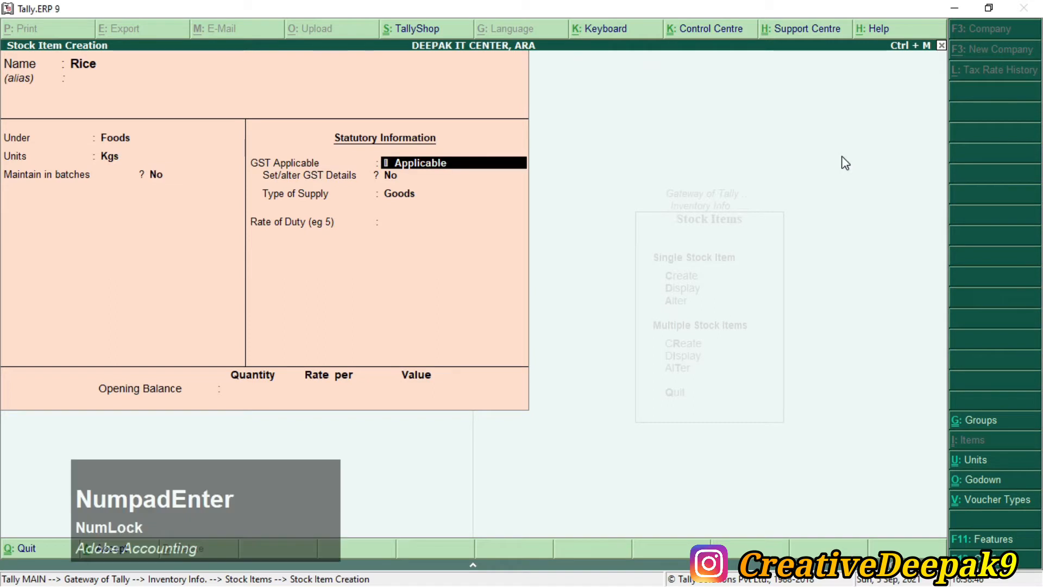
key(Return)
key(Return)
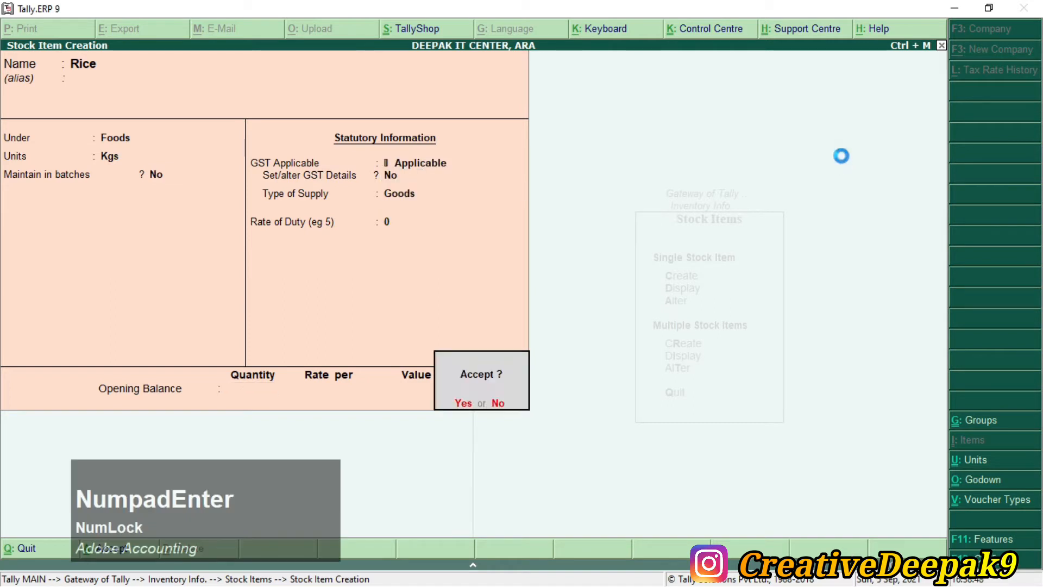
key(Return)
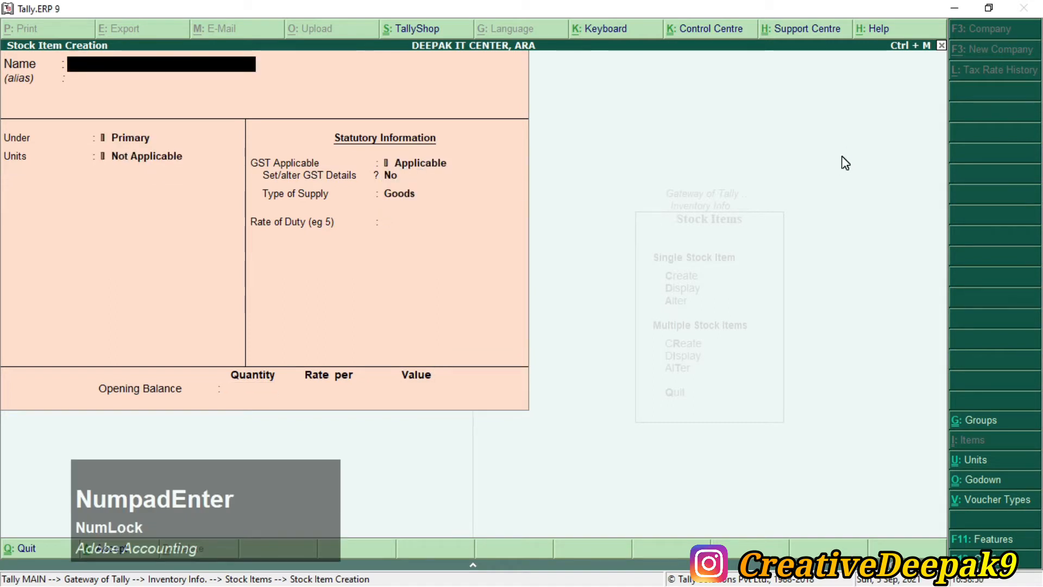
Step: Create stock item Sugar under Foods with Kgs units
text(Sugar)
key(Return)
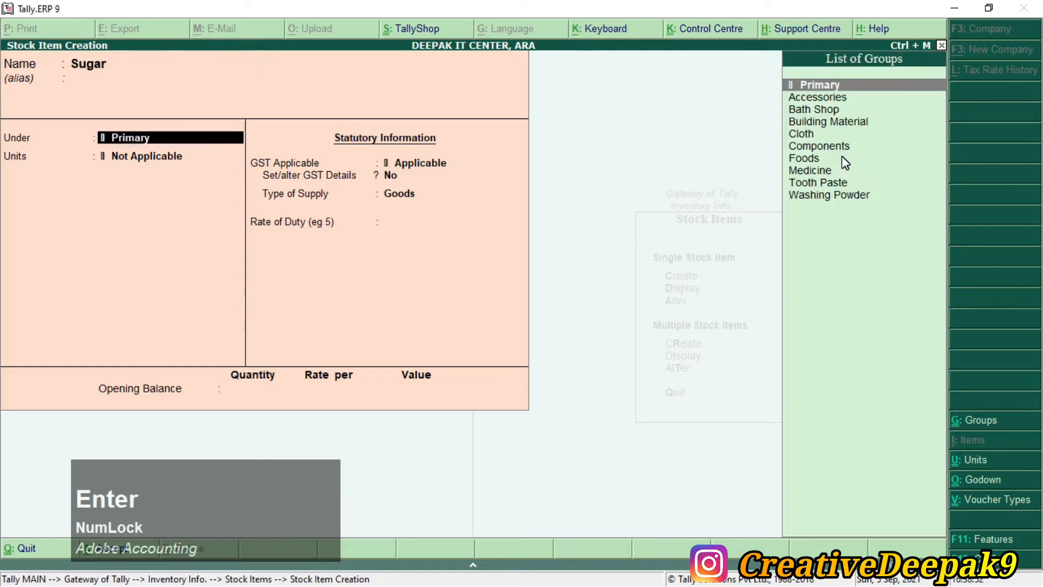
text(F)
key(Return)
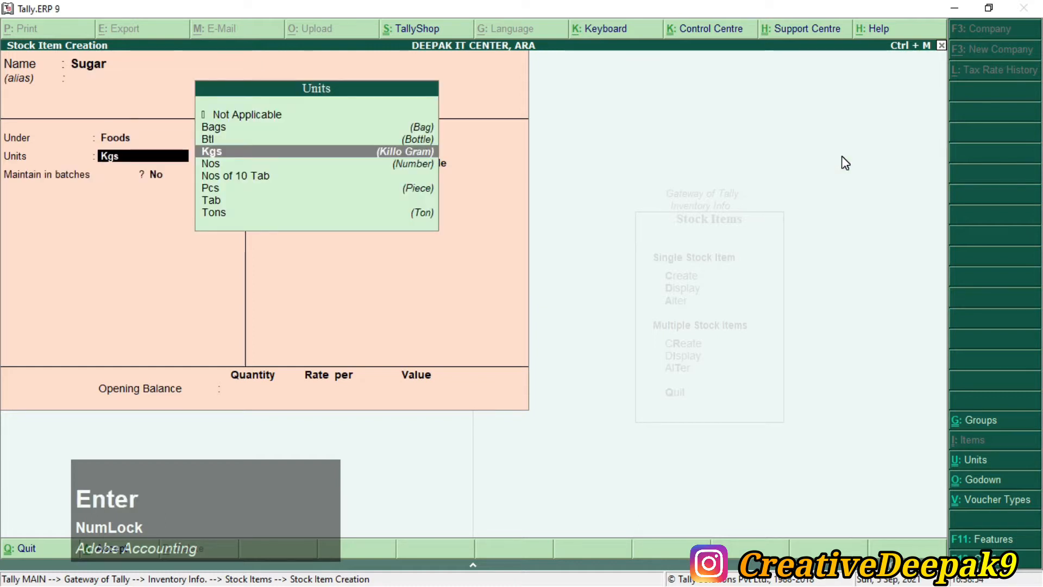
key(Return)
key(Return)
key(Return)
key(Return)
key(Return)
key(Return)
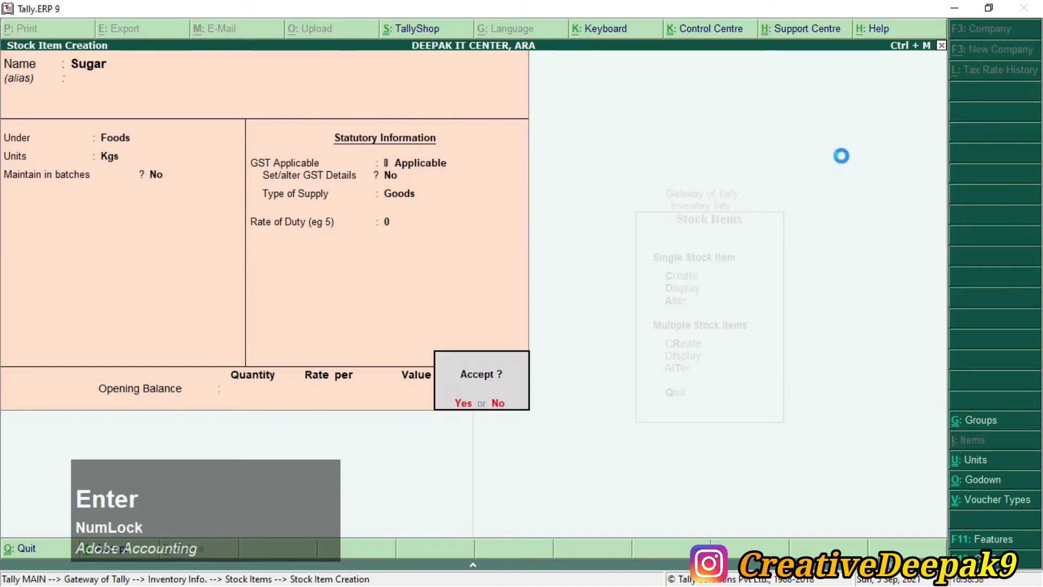
key(Return)
Step: Create stock item Flour under Foods with Kgs units
text(Flour)
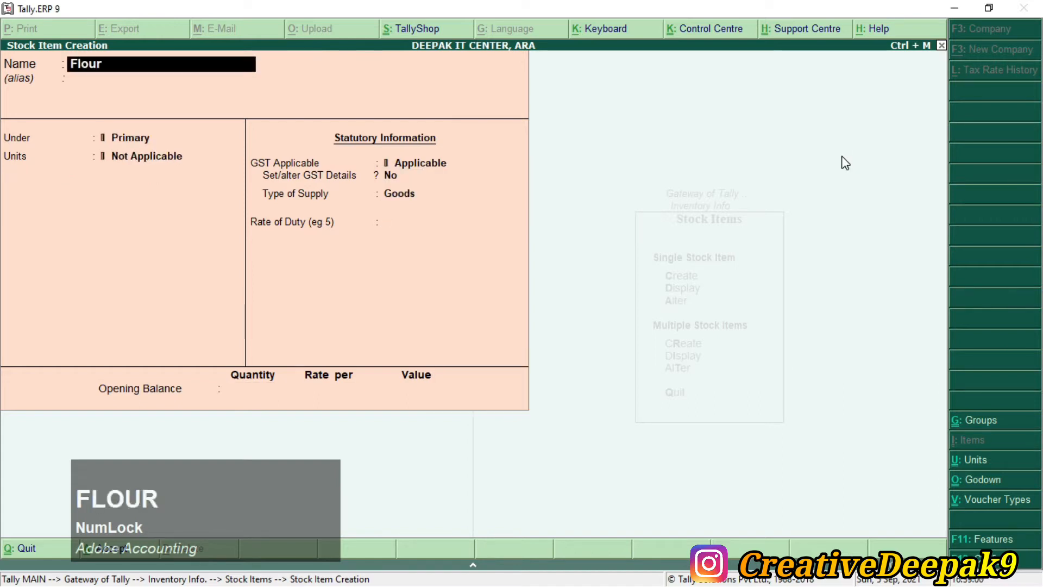
key(alt+Tab)
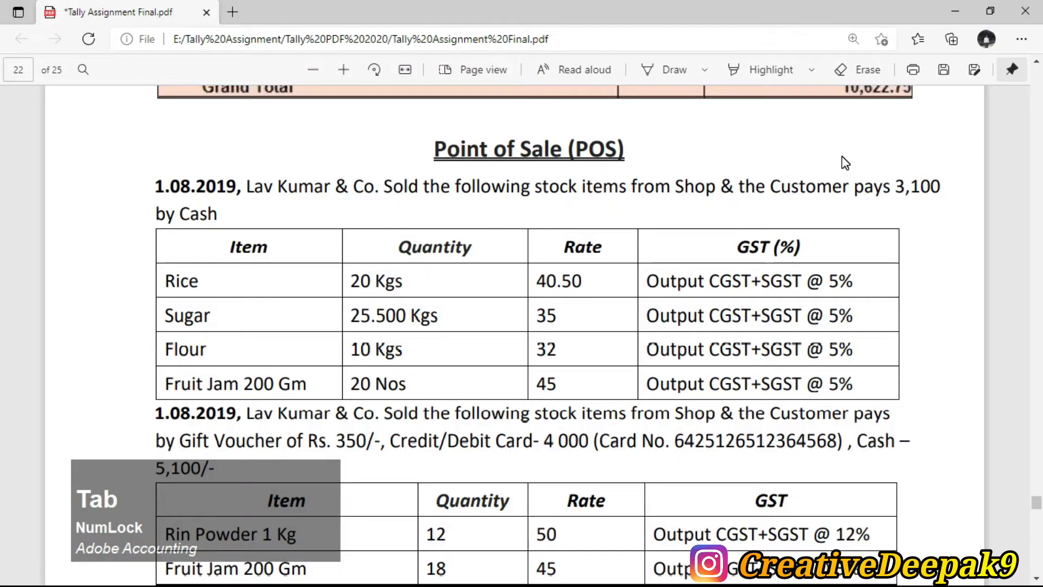
key(alt+Tab)
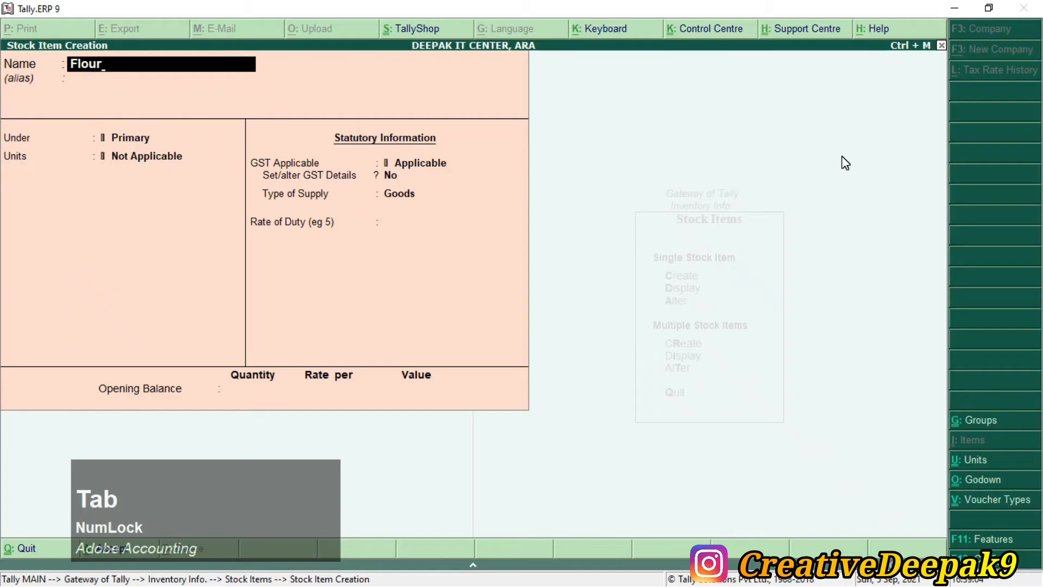
key(Return)
text(F)
key(Return)
key(Return)
key(Return)
key(Return)
key(Return)
key(Return)
key(Return)
key(Return)
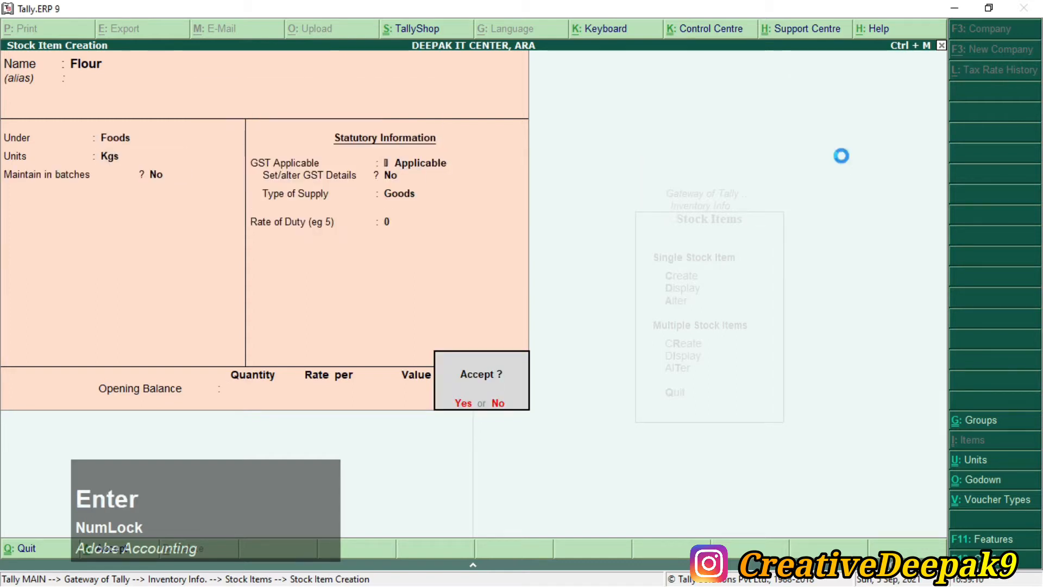
key(Return)
key(alt+Tab)
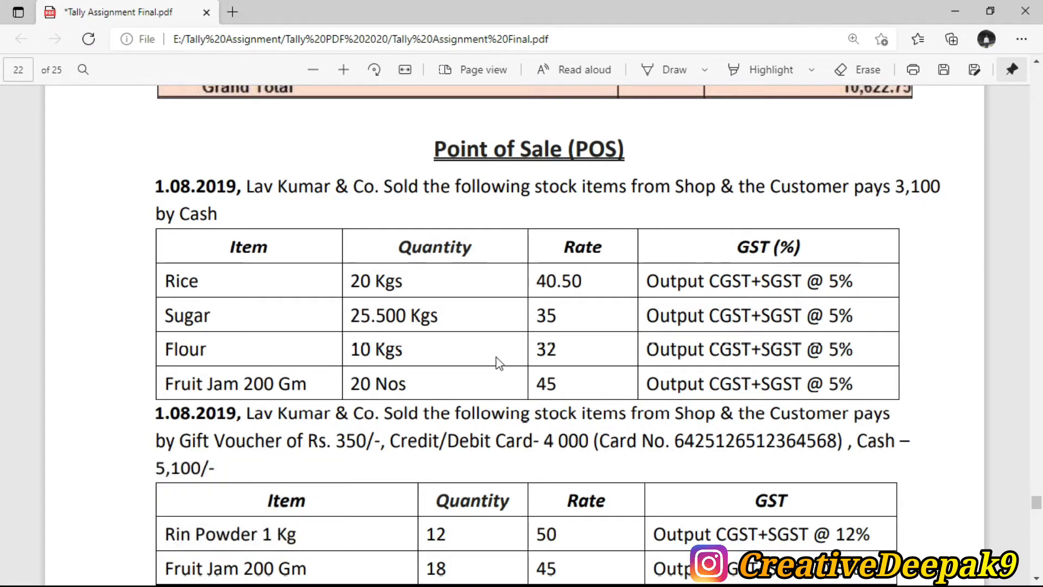
Step: Check the PDF item table, then leave Stock Item Creation for Inventory Info
scroll(268, 307, down, 1)
scroll(233, 317, down, 1)
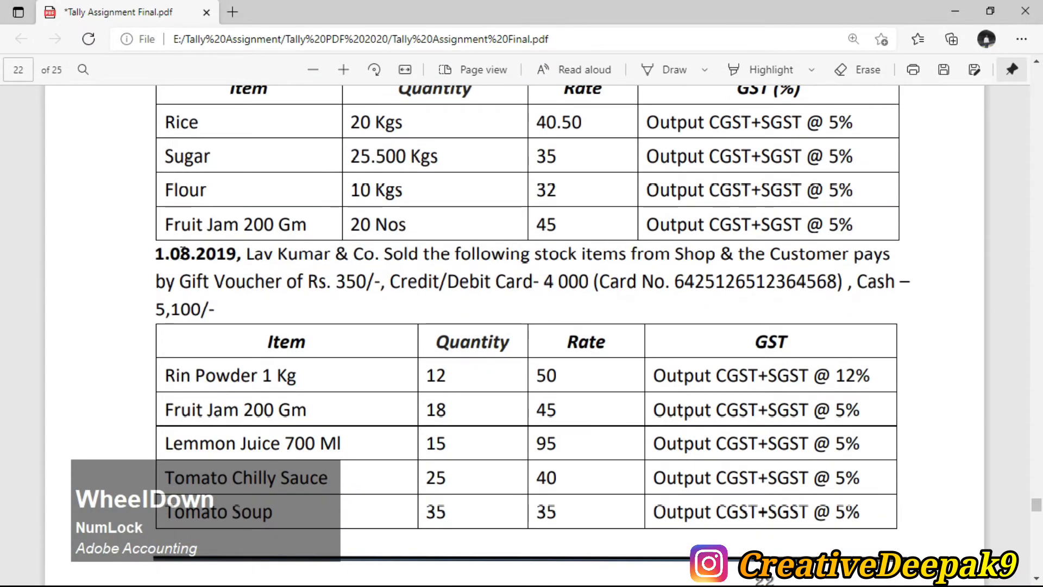
double_click(212, 225)
click(229, 212)
click(494, 226)
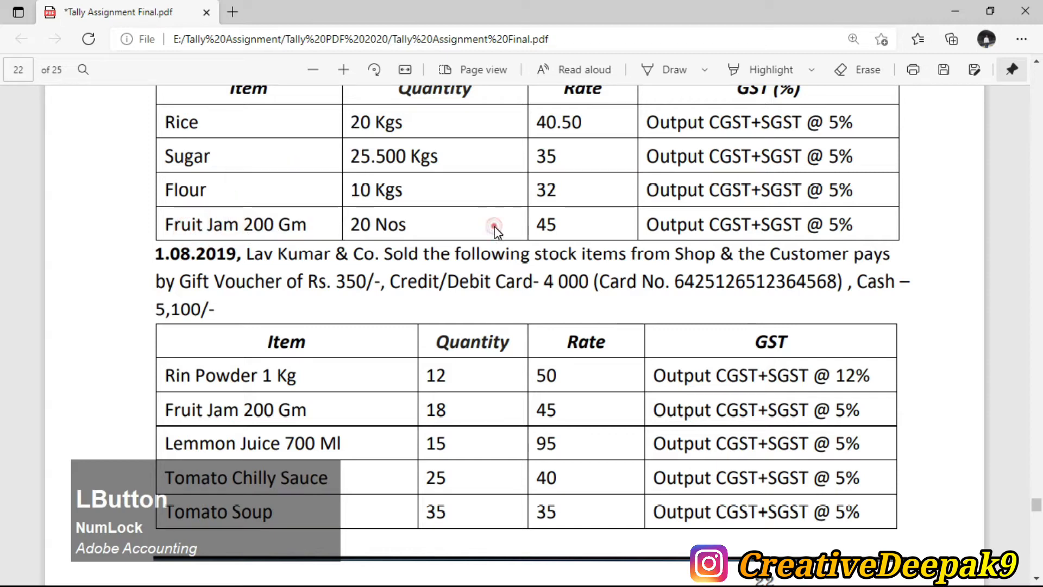
key(alt+Tab)
key(Escape)
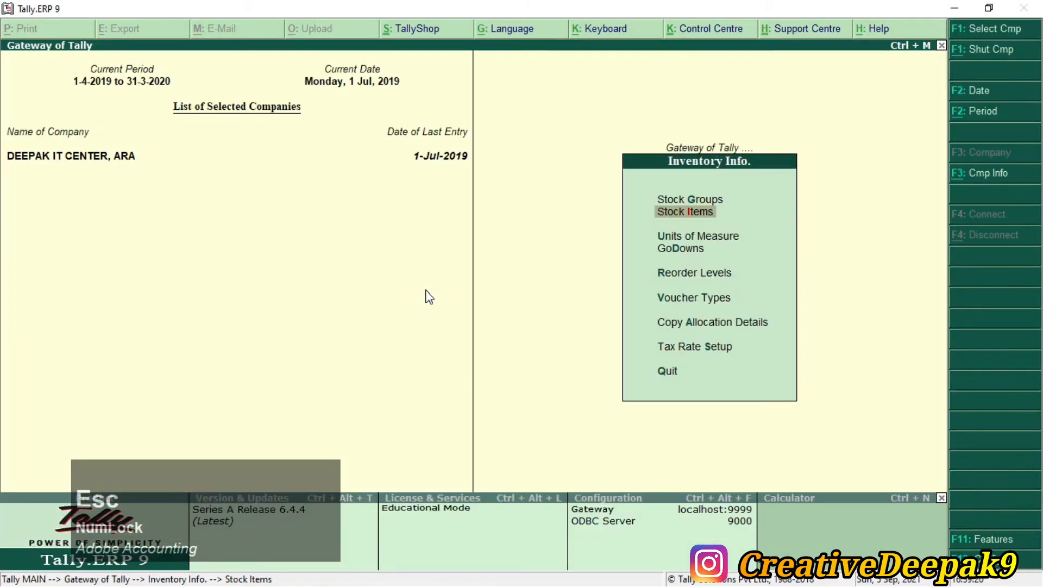
Step: Open a new Accounting Voucher entry from Gateway of Tally, checking the PDF's POS sale
key(Escape)
key(Down)
key(Down)
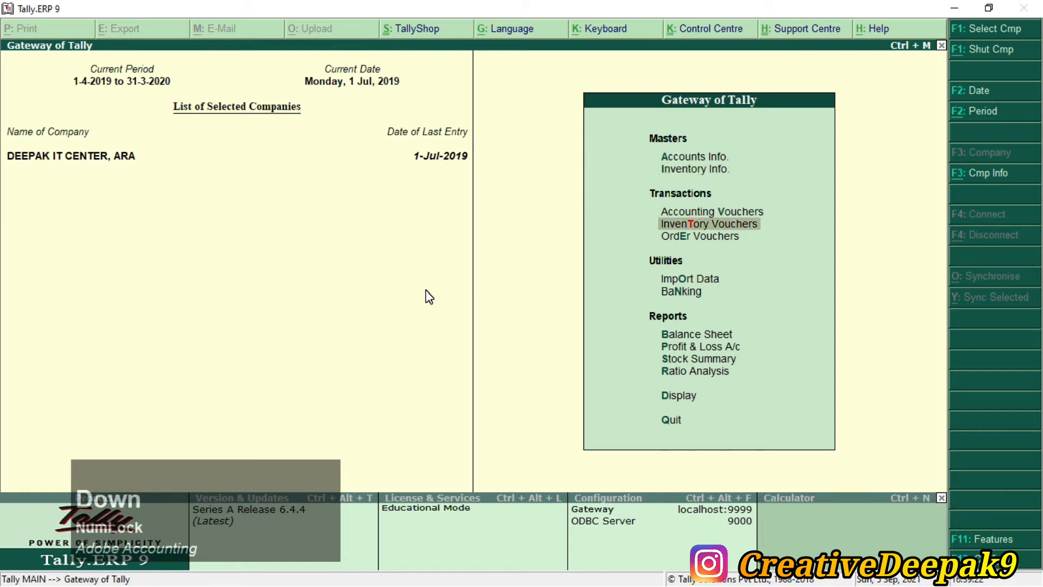
key(Up)
key(Return)
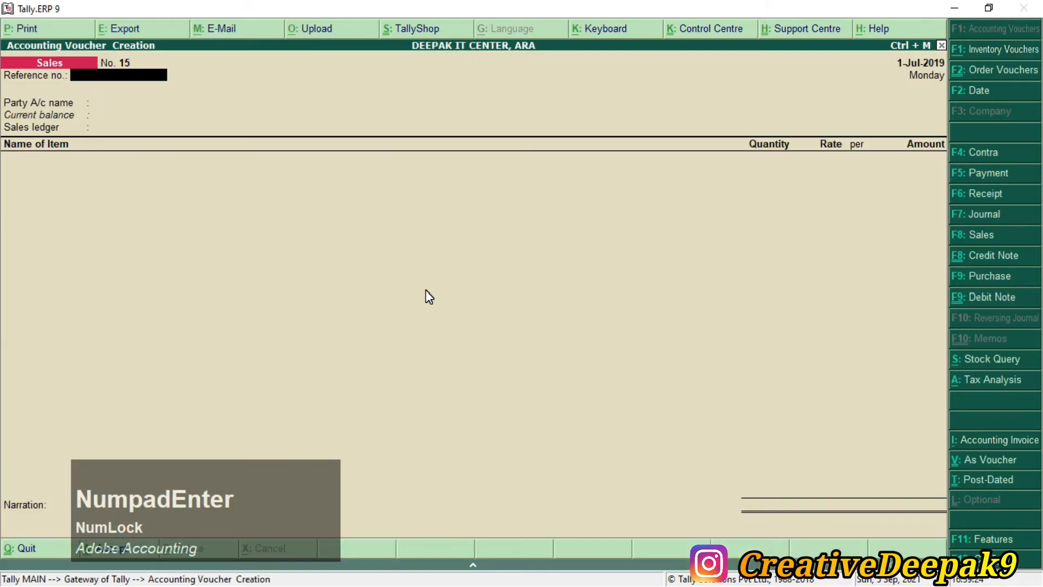
key(alt+Tab)
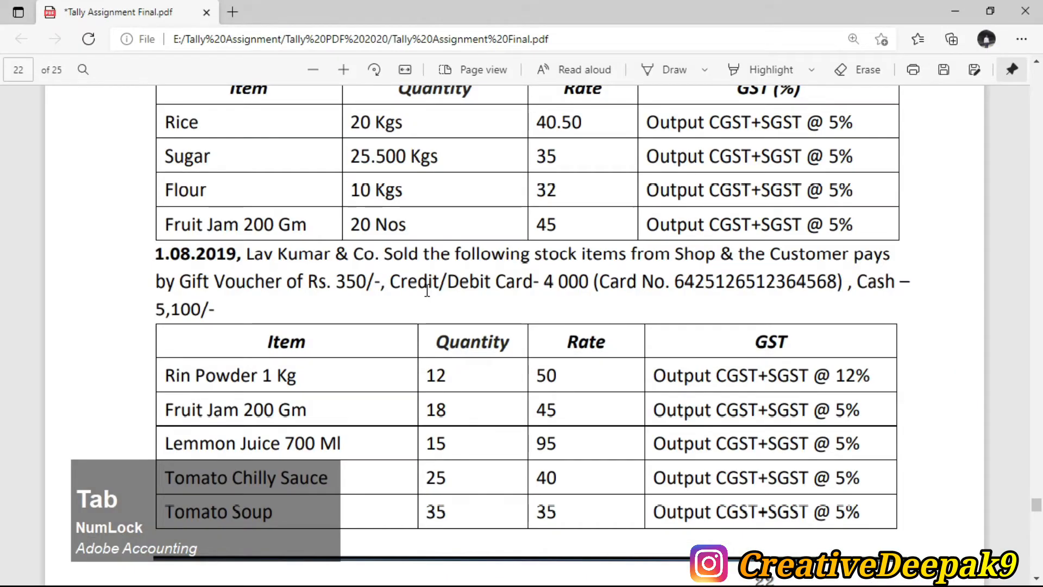
scroll(432, 281, up, 3)
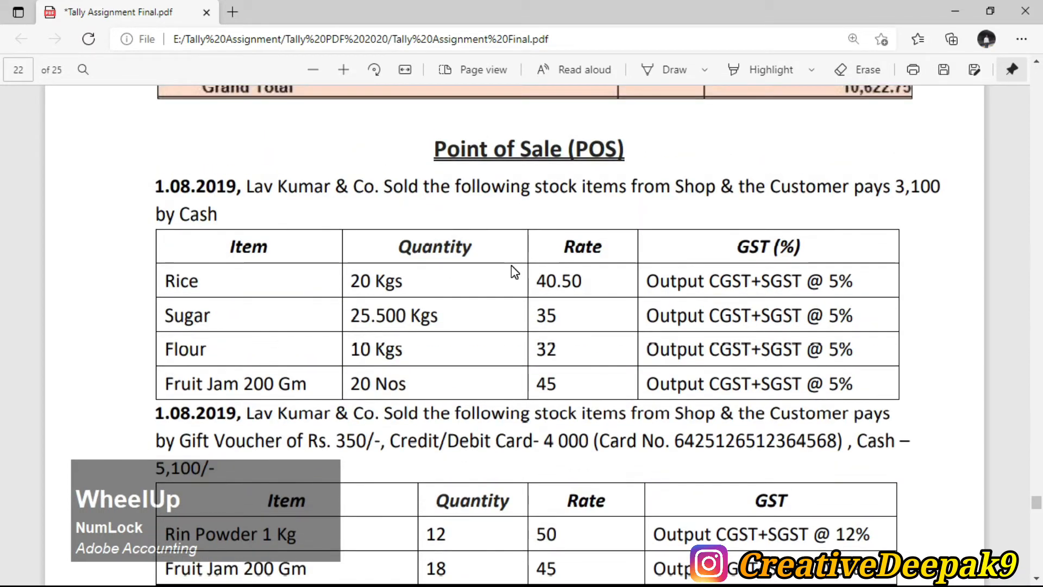
key(alt+Tab)
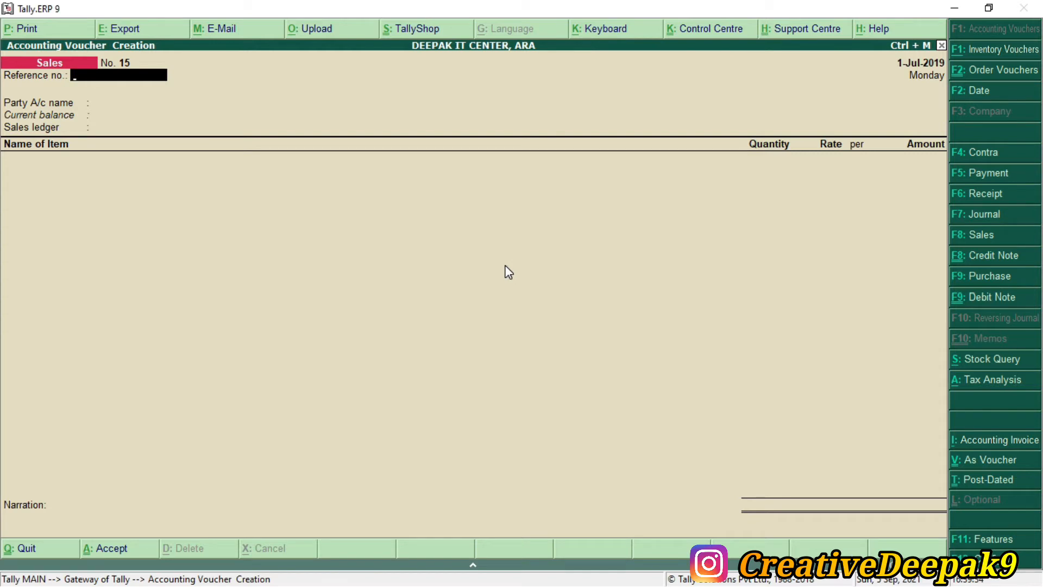
Step: Change the voucher type to POS Invoice
key(F8)
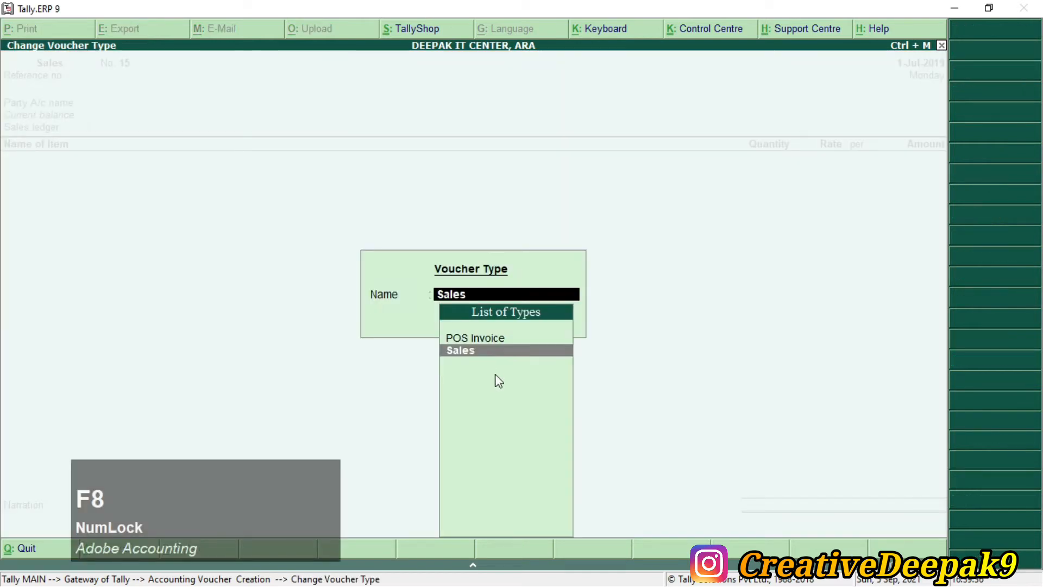
key(ctrl+2)
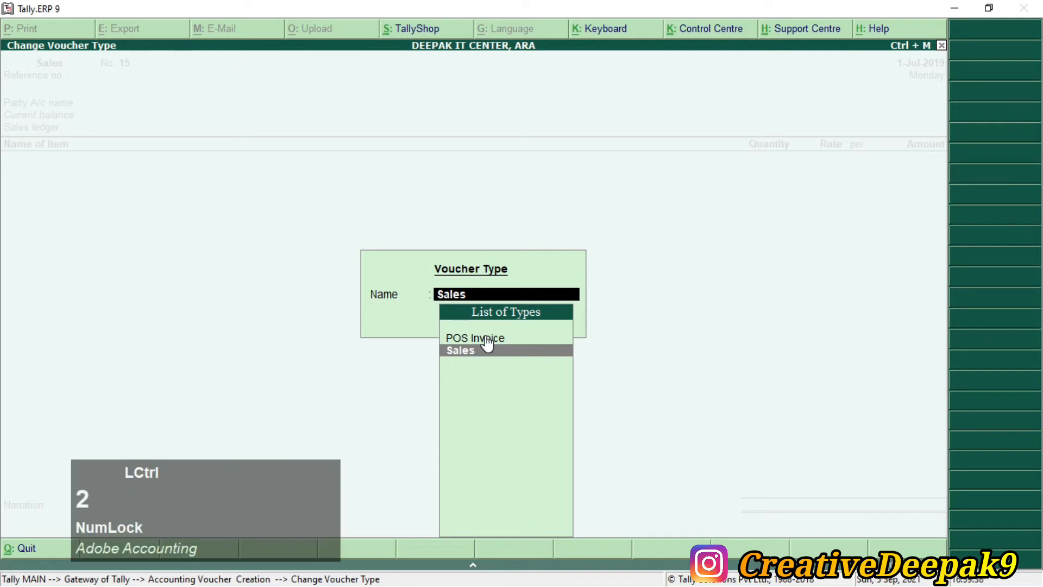
mouse_move(426, 307)
mouse_down()
mouse_move(442, 332)
mouse_move(565, 378)
mouse_up()
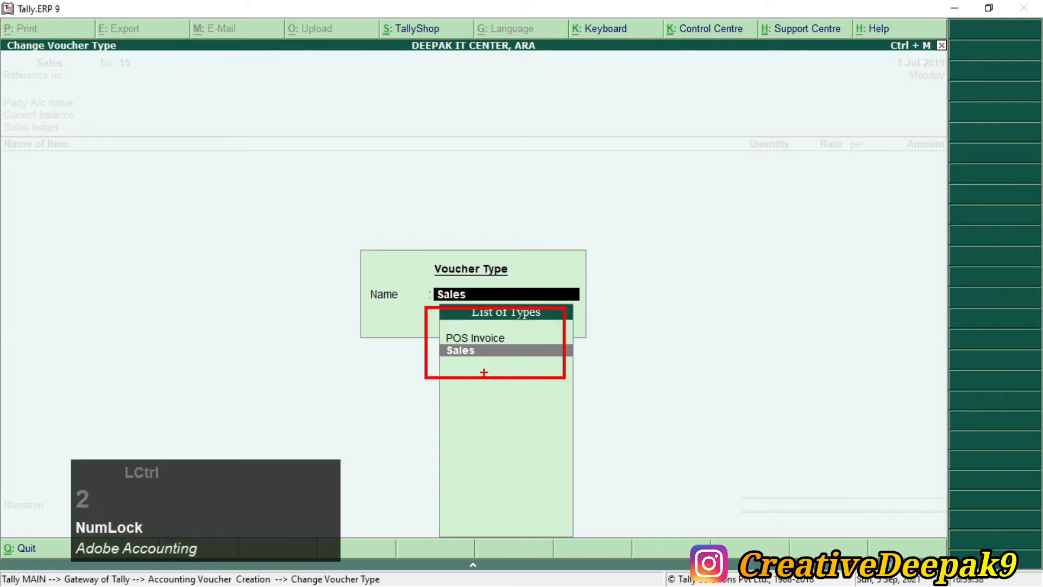
scroll(481, 363, up, 2)
mouse_move(397, 324)
mouse_down()
mouse_move(443, 350)
mouse_move(562, 351)
mouse_up()
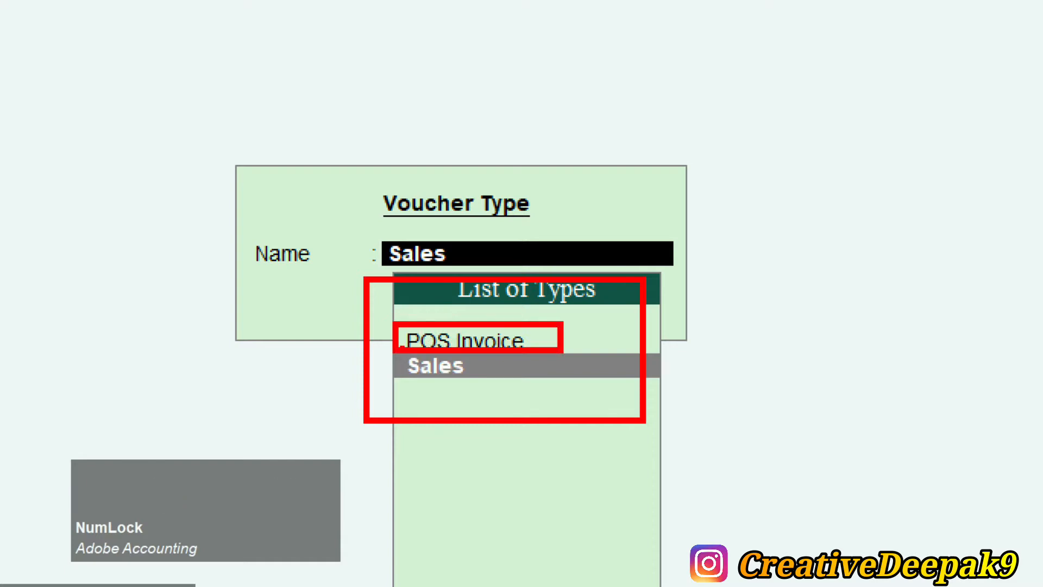
key(Escape)
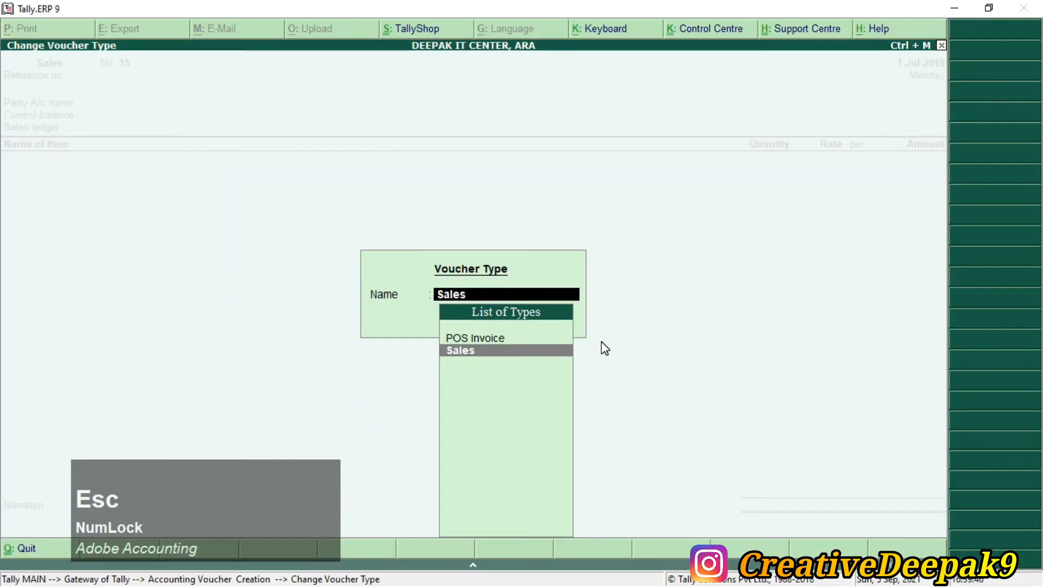
key(Up)
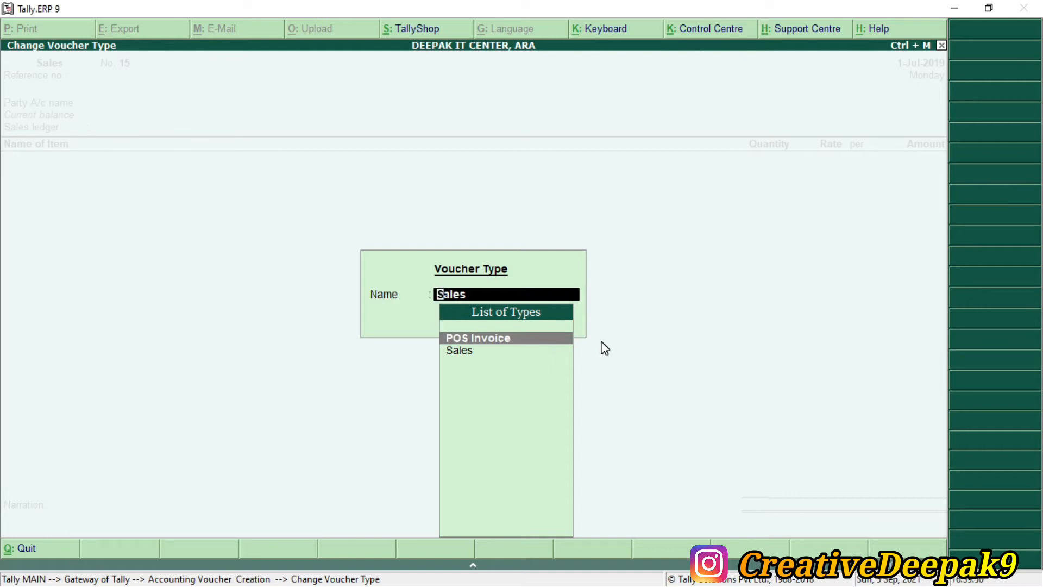
key(Return)
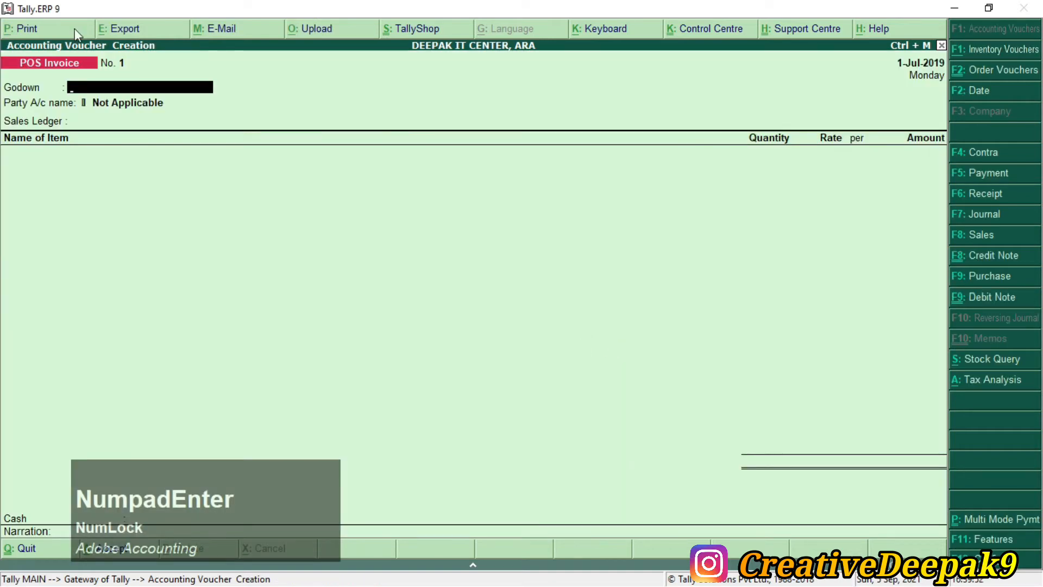
Step: Set POS Invoice No. 1's godown to Shops, as named in the assignment PDF
text(S)
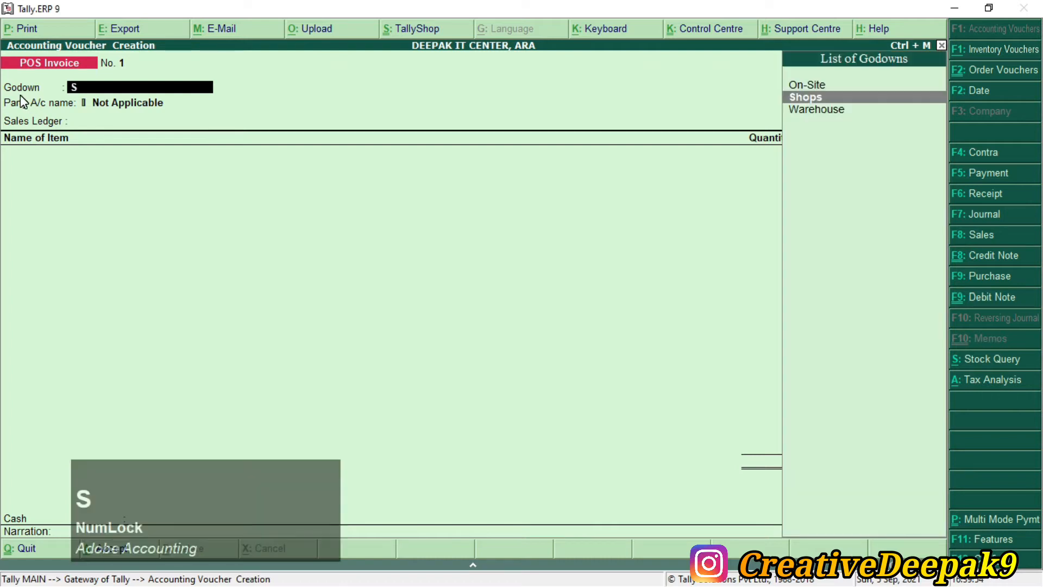
key(alt+Tab)
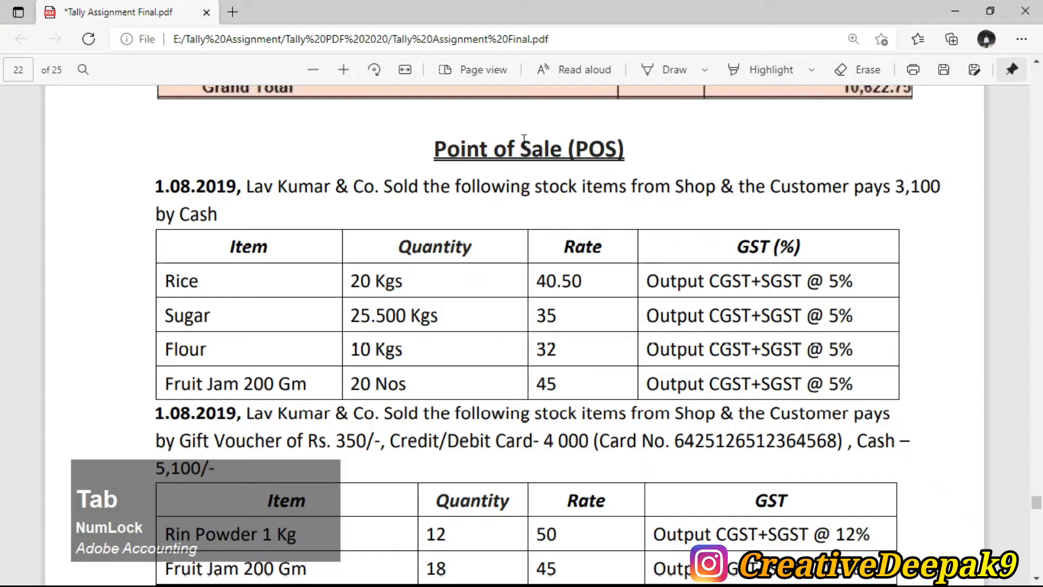
double_click(677, 189)
key(alt+Tab)
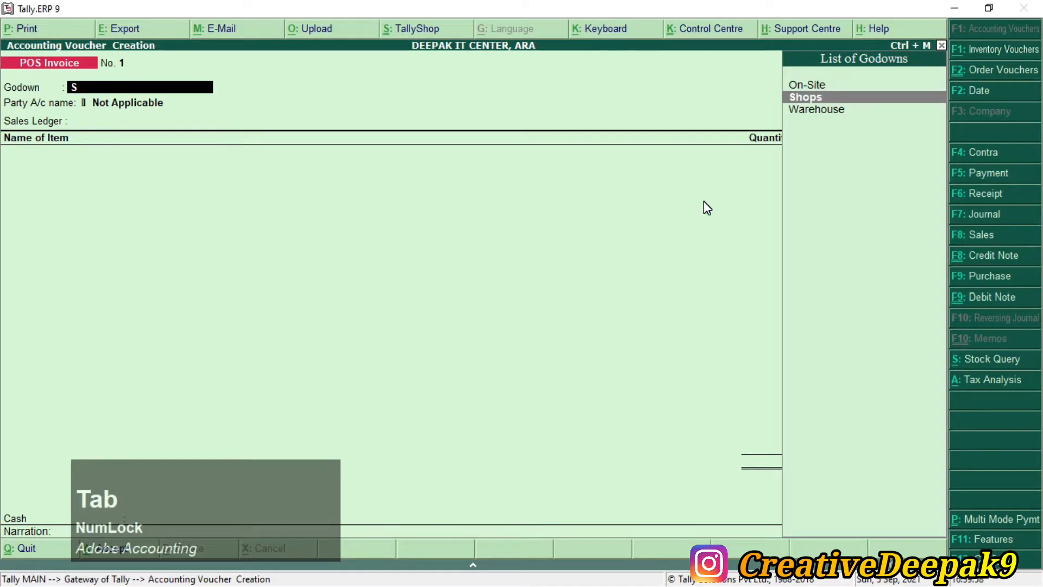
key(KP_Enter)
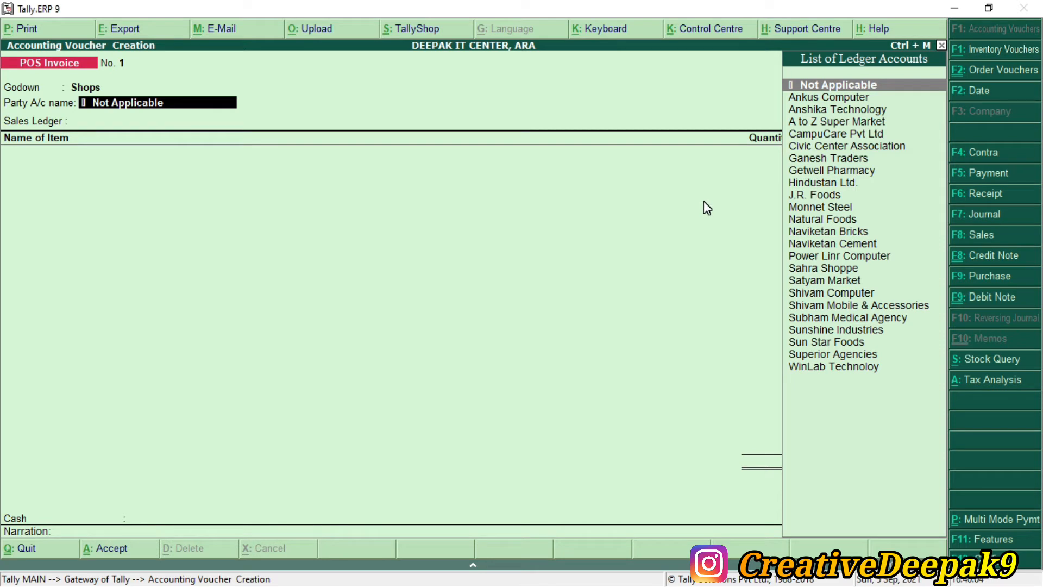
Step: Start a new party ledger named Lav Kumar & Co from the Party A/c field
key(alt+c)
text(Lav Kumar)
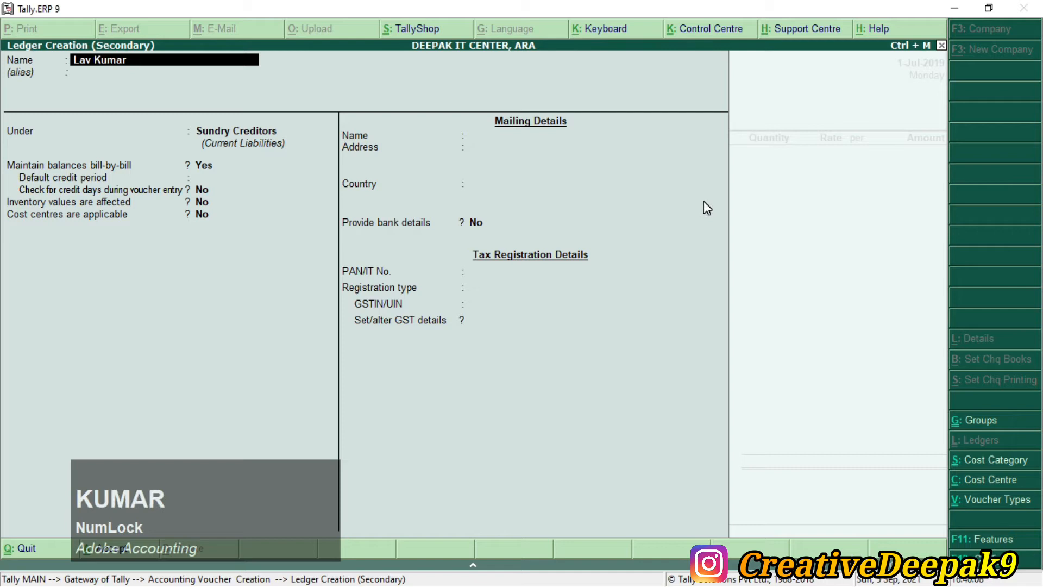
key(Return)
key(BackSpace)
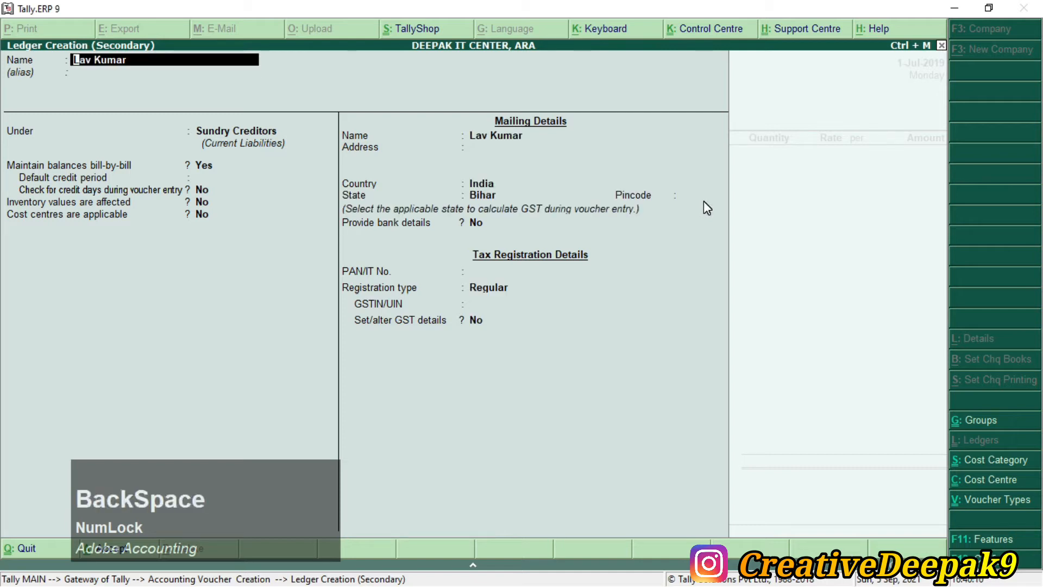
key(End)
text(& Co)
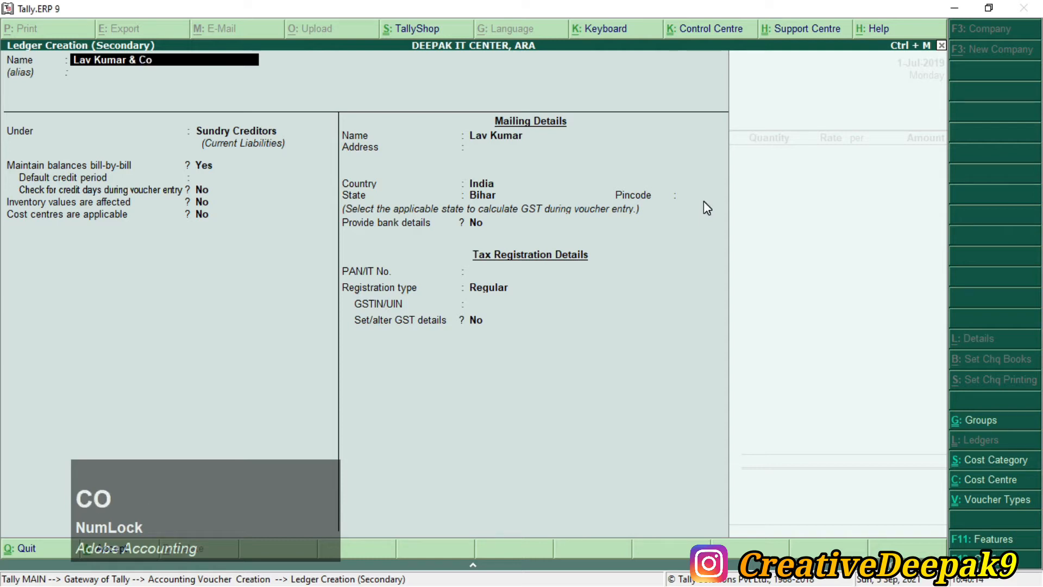
key(Return)
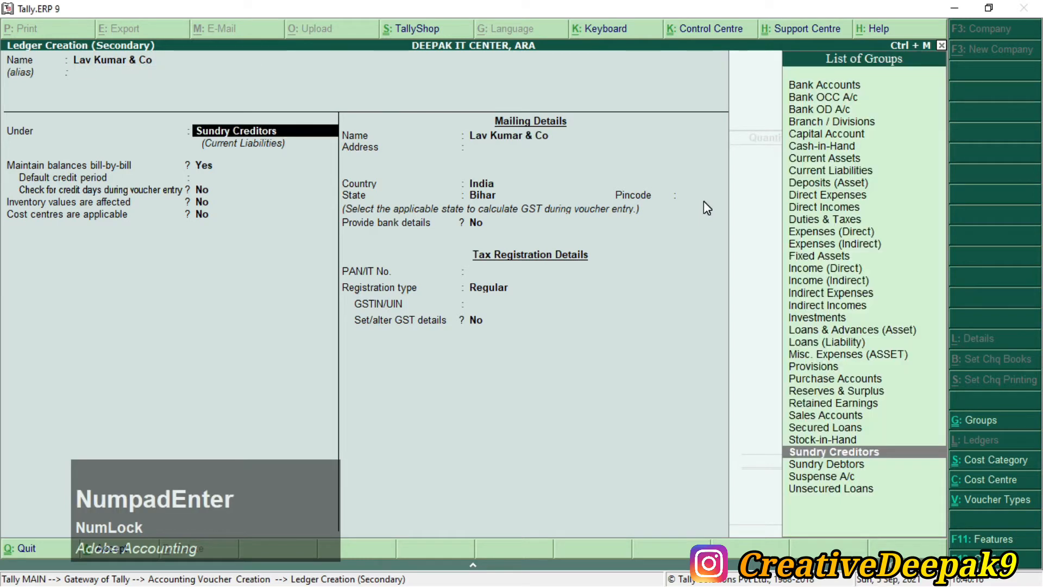
Step: Place the ledger under Sundry Debtors with state Bihar, save it, and accept the buyer's details
text(S)
key(Down)
key(Down)
key(Down)
key(Down)
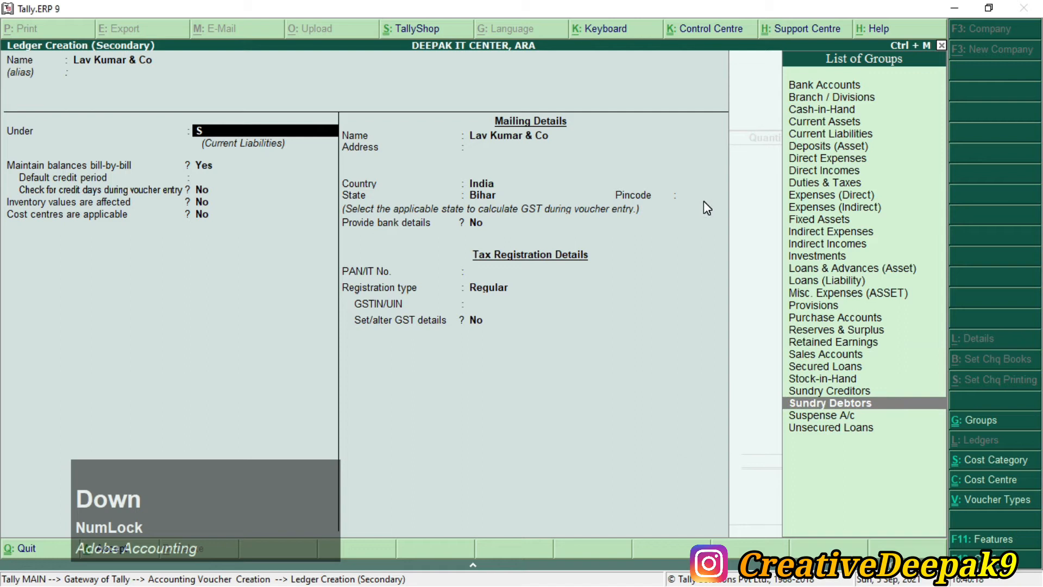
key(Return)
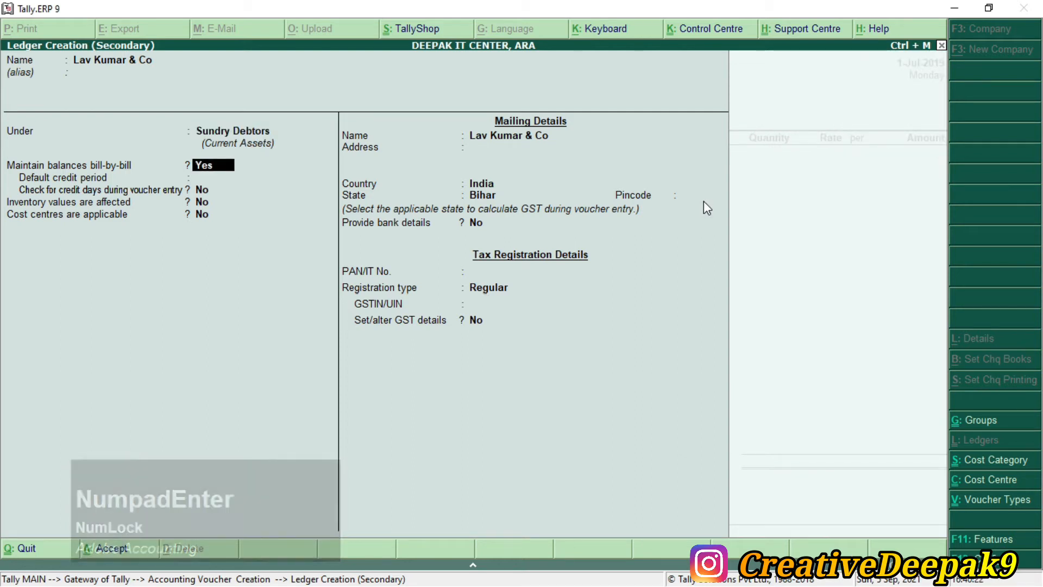
key(Return)
key(Return)
key(Return)
key(Return)
key(Return)
key(Return)
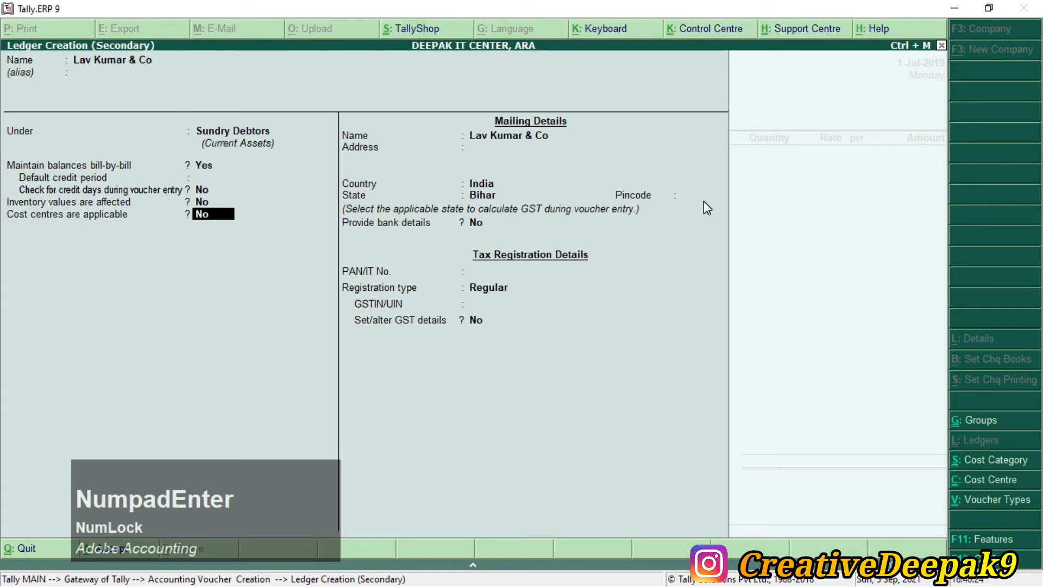
key(Return)
key(Return)
key(Return)
key(Return)
key(Return)
key(Return)
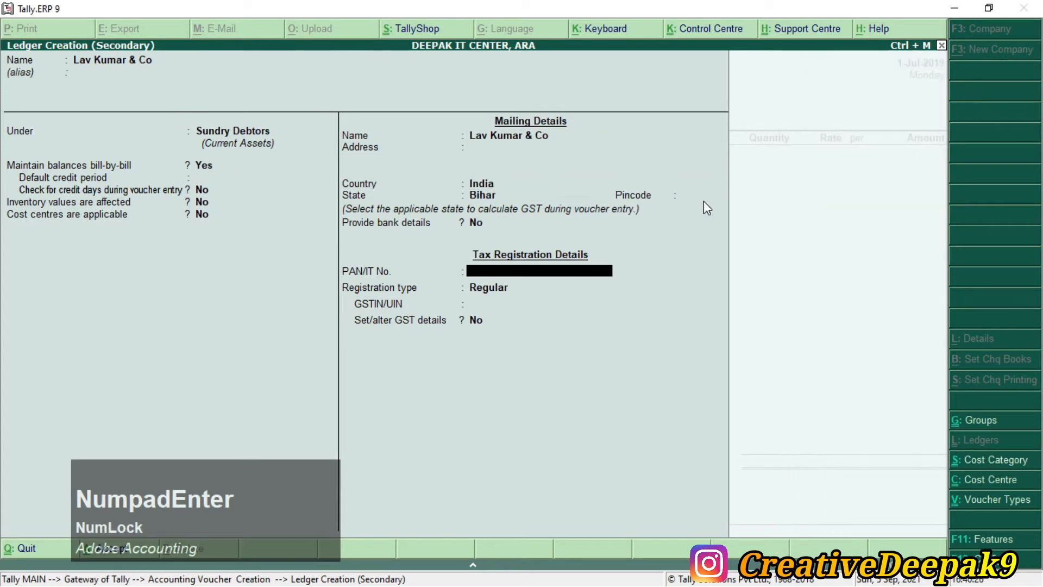
key(Return)
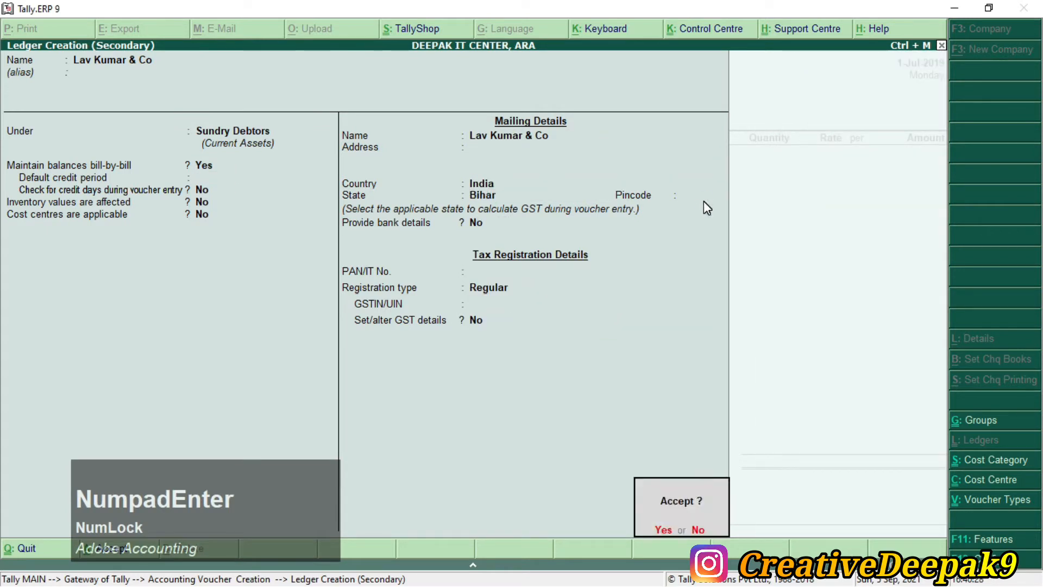
key(Return)
key(Return)
key(Return)
key(Return)
key(Return)
key(Return)
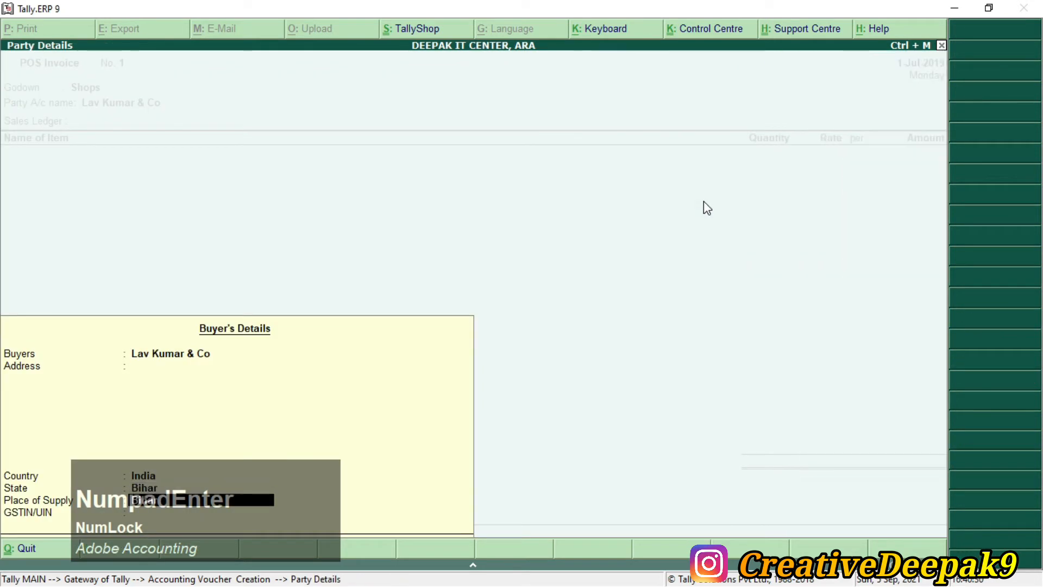
Step: Accept the Sales ledger and choose Rice as the first stock item
key(Return)
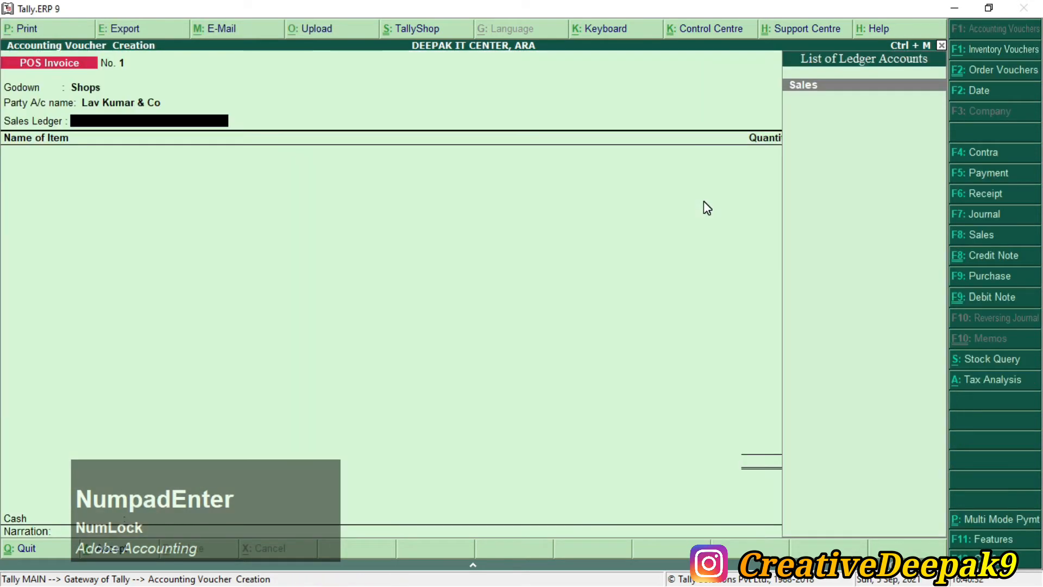
key(Return)
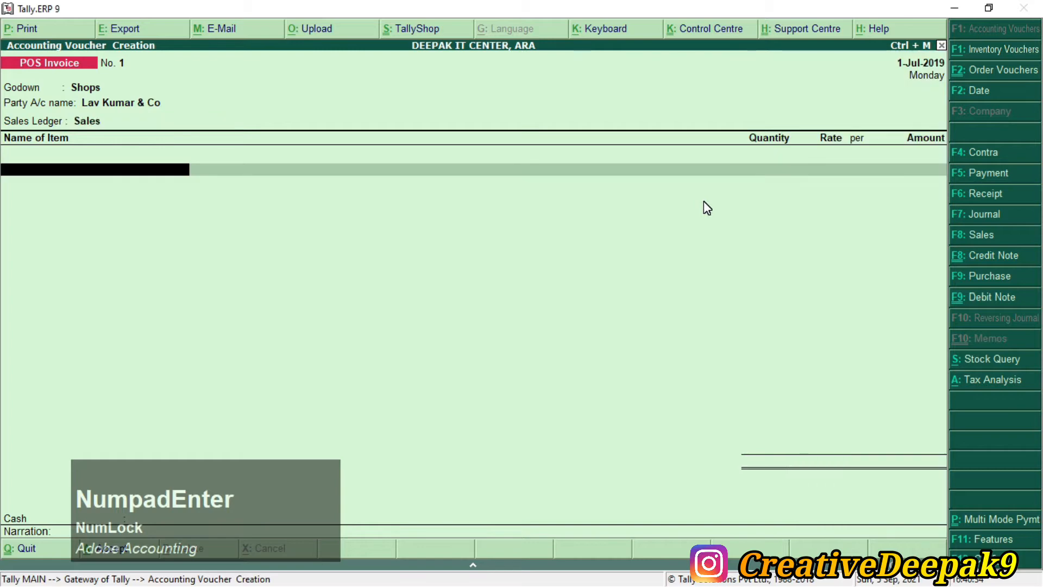
key(alt+Tab)
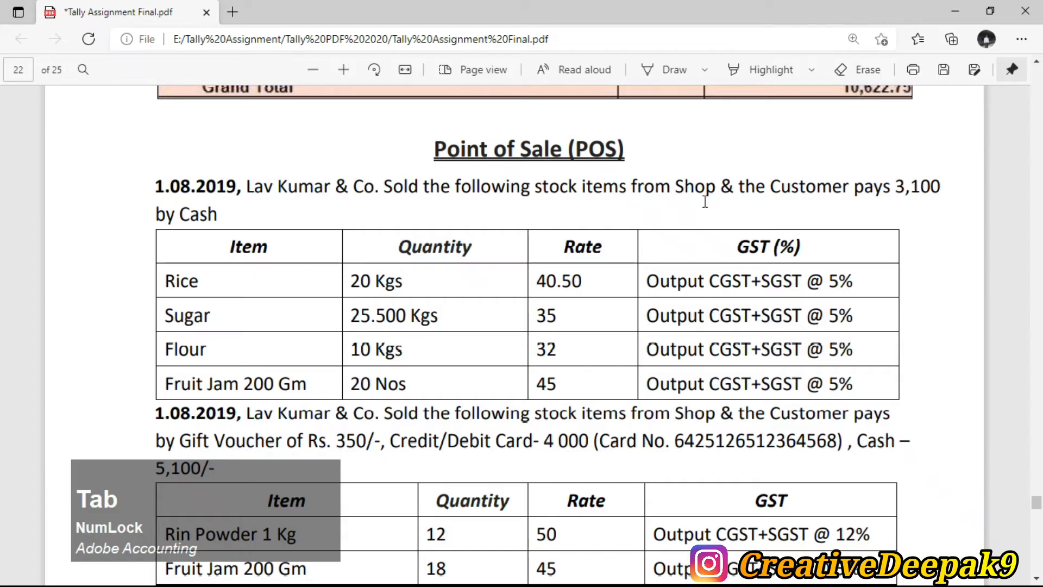
key(alt+Tab)
text(R)
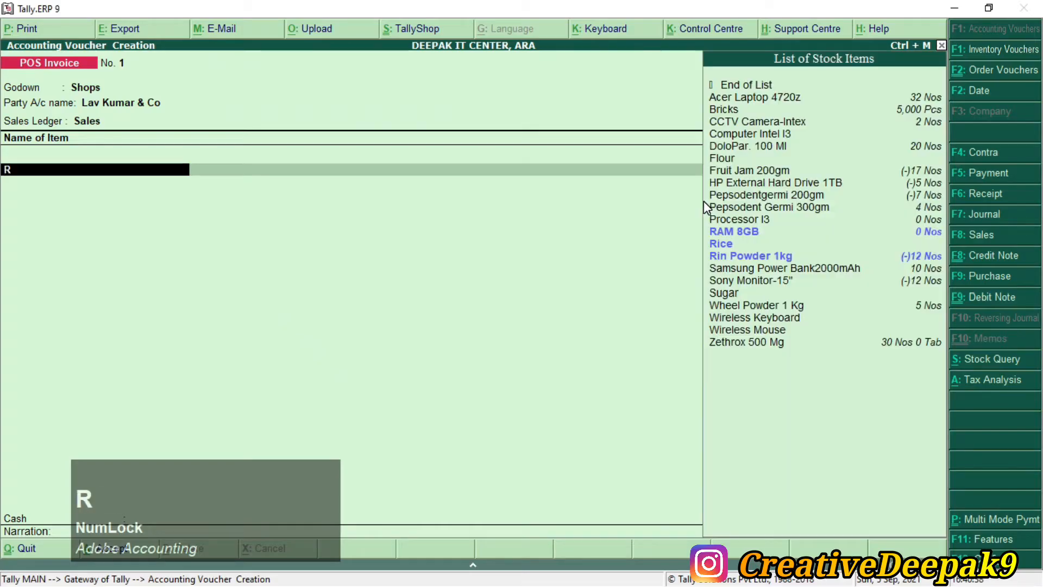
key(Down)
key(Return)
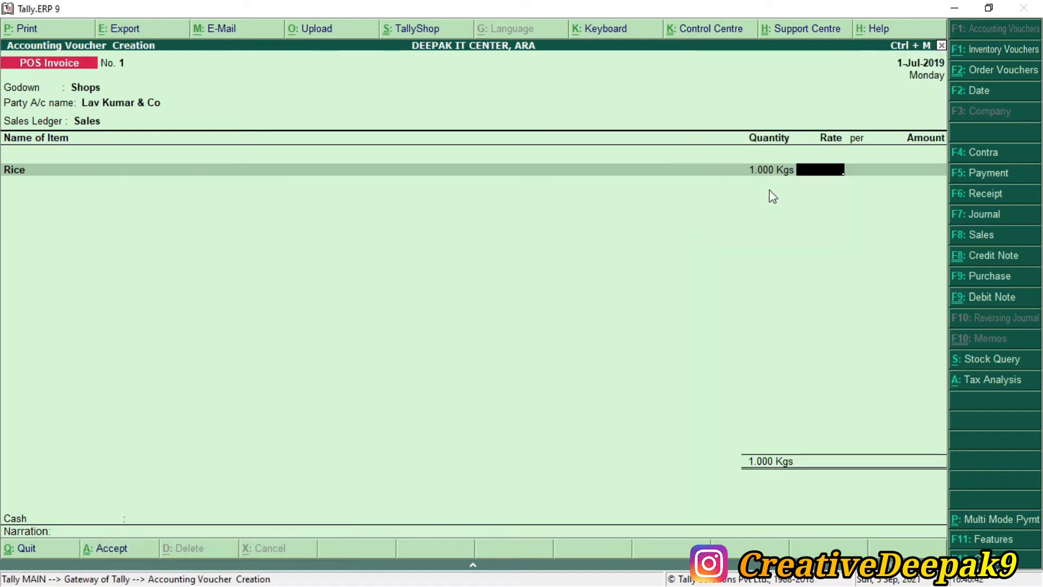
Step: Enter Rice as 20 Kgs at 40.50 (810.00) and start a Sugar line
key(ctrl+2)
drag(743, 151, 794, 189)
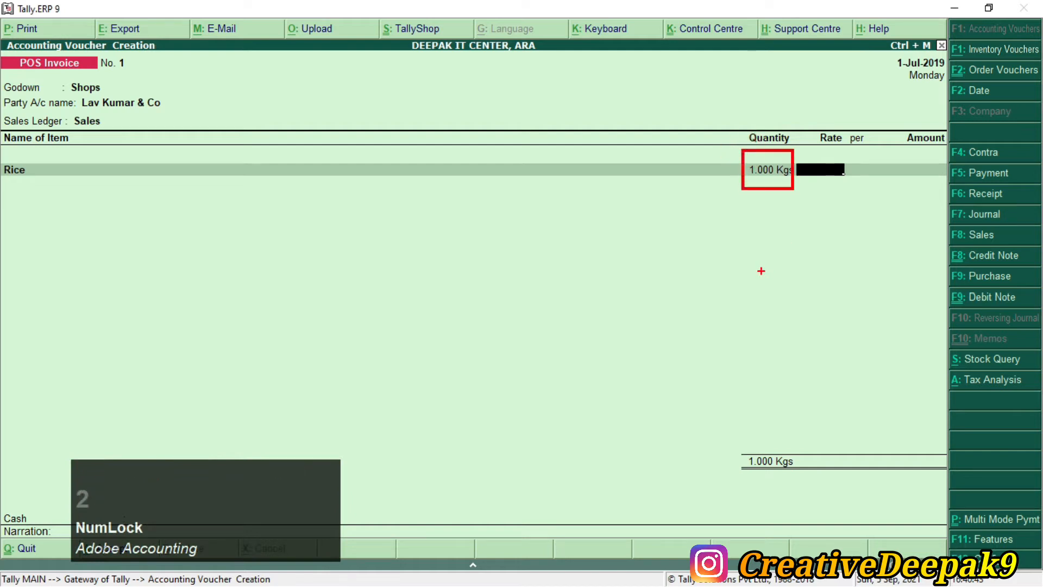
key(Escape)
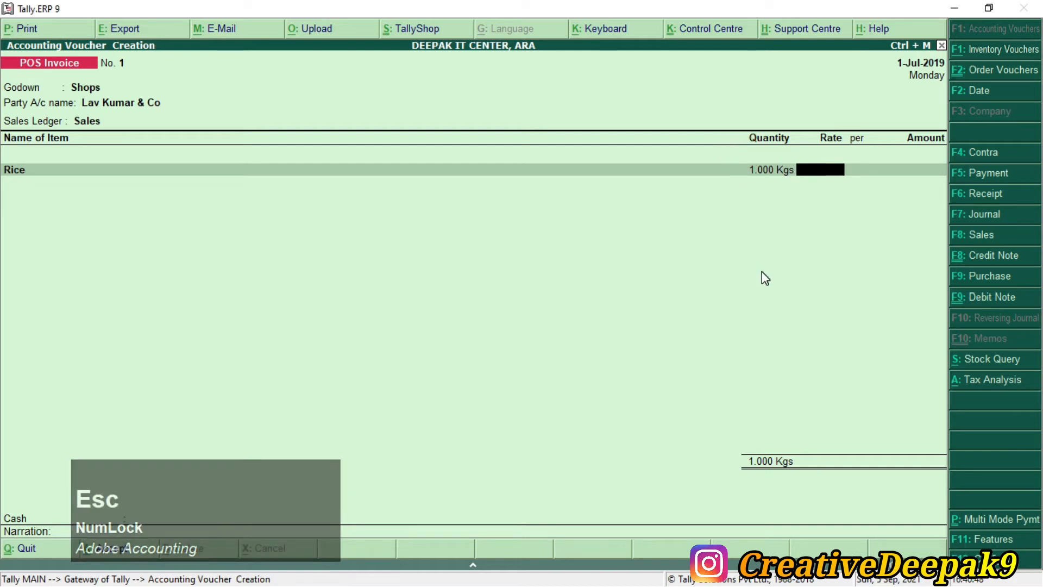
key(BackSpace)
text(20)
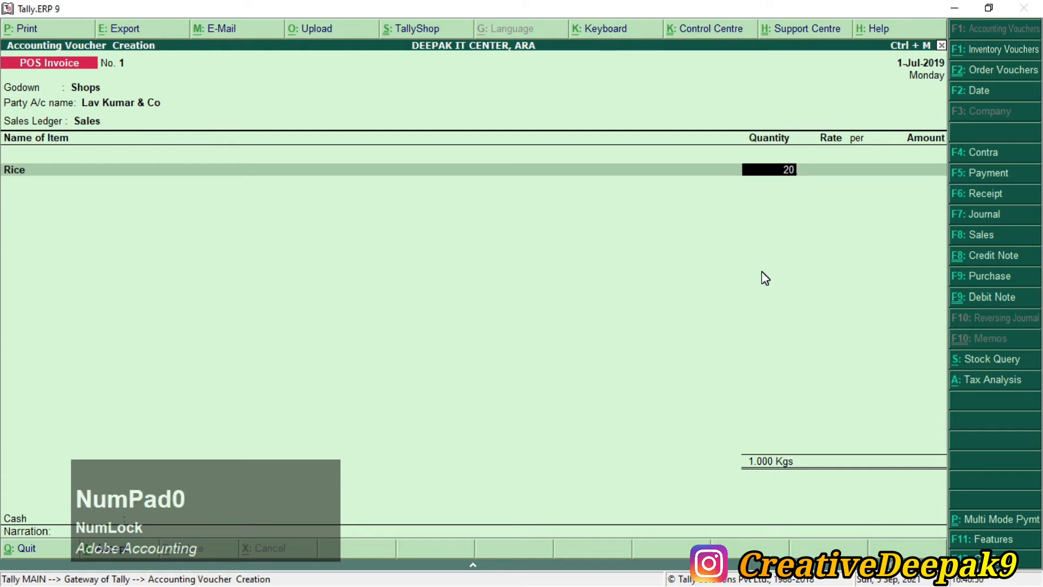
key(Return)
key(alt+Tab)
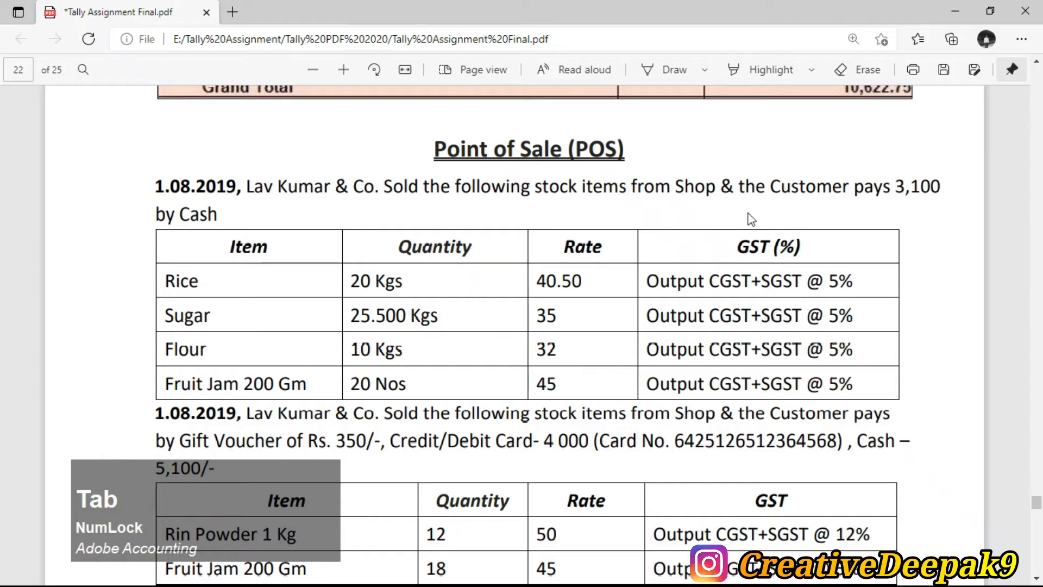
drag(538, 281, 580, 278)
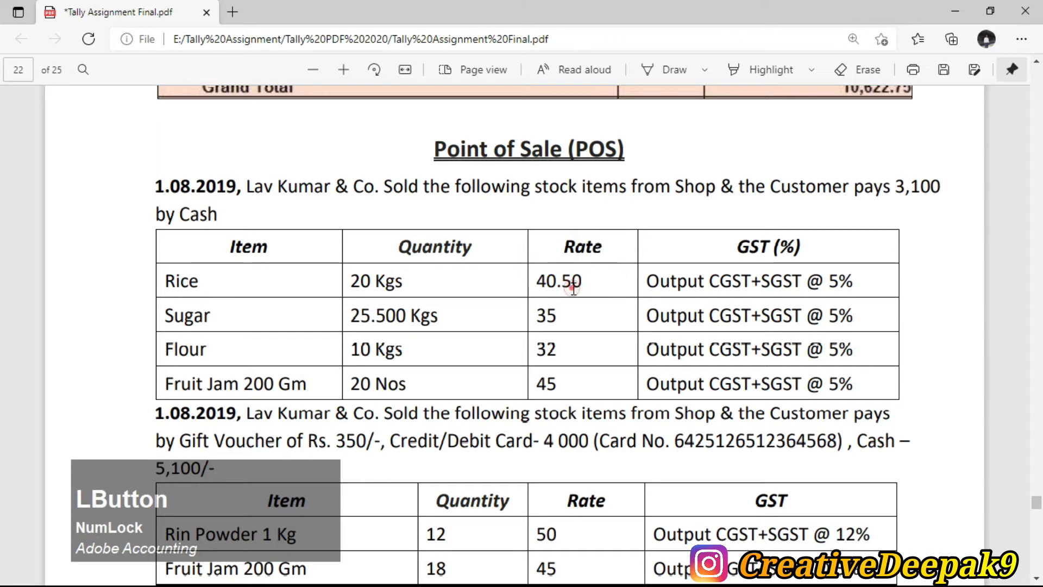
key(alt+Tab)
text(40.50)
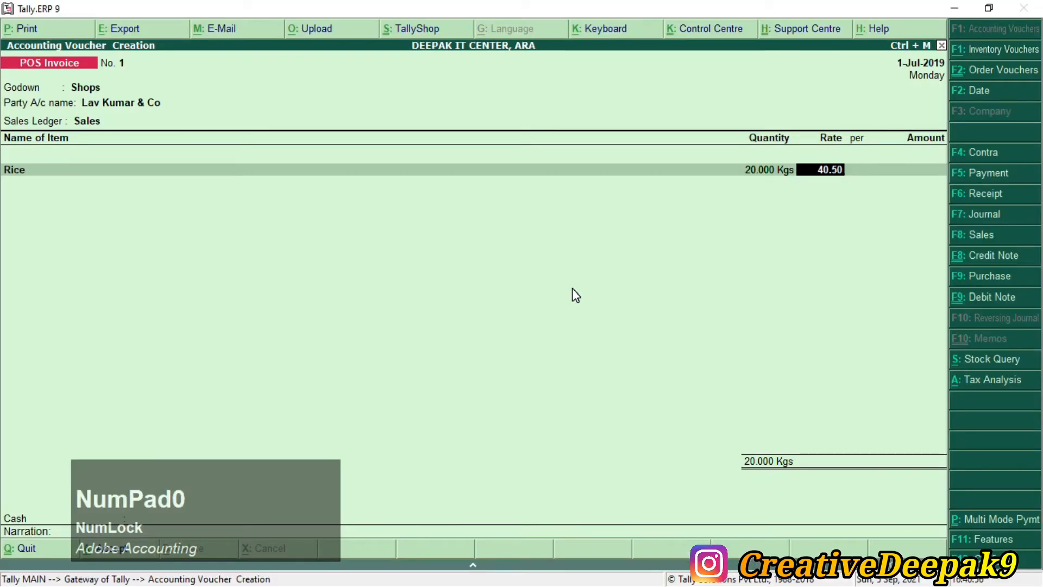
key(Return)
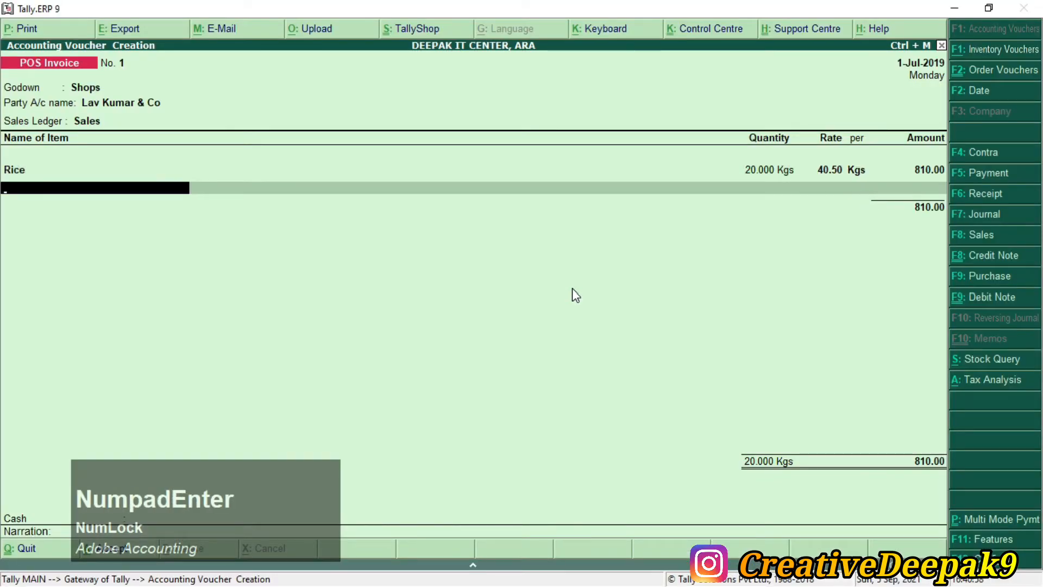
text(S)
key(Down)
key(Down)
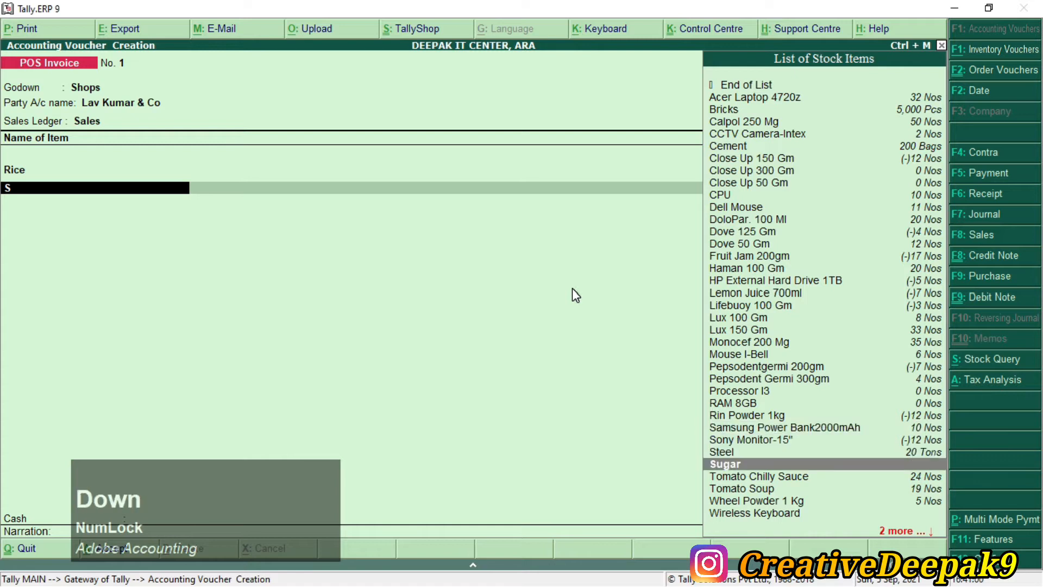
Step: Add Sugar at 25.500 Kgs with a rate of 35
key(Return)
key(alt+Tab)
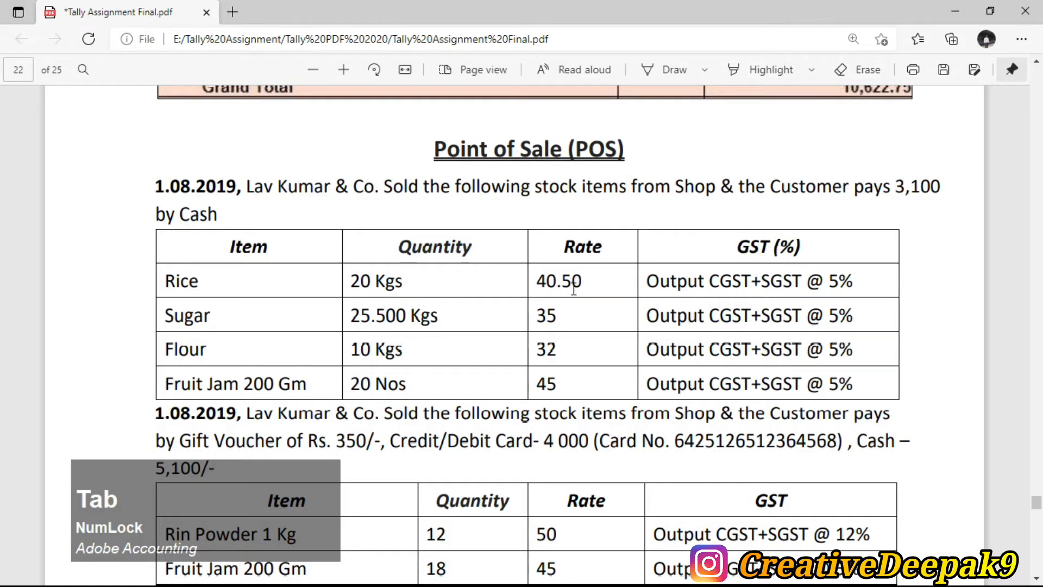
drag(346, 318, 406, 317)
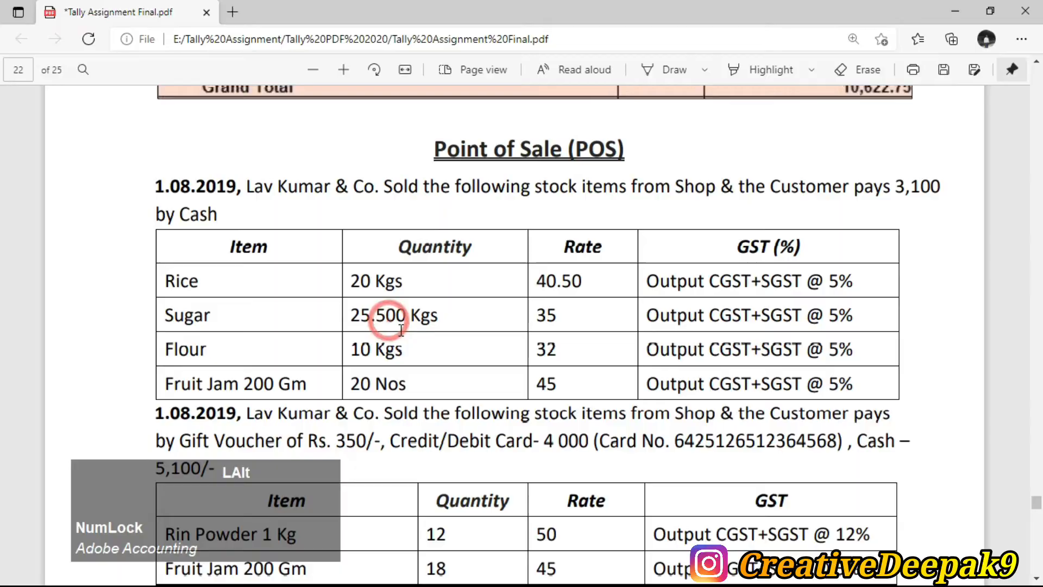
key(alt+Tab)
key(Scroll_Lock)
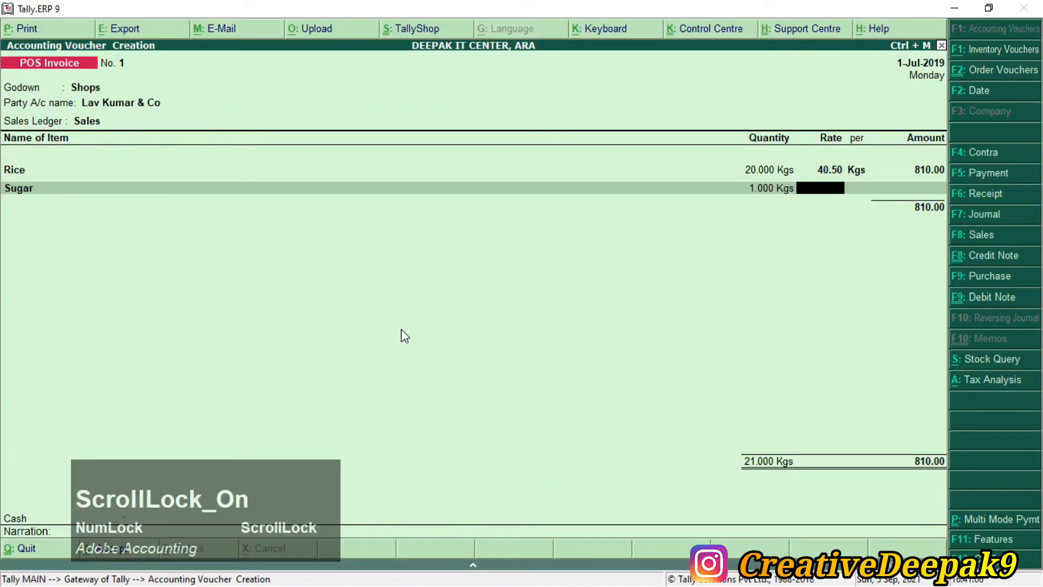
key(BackSpace)
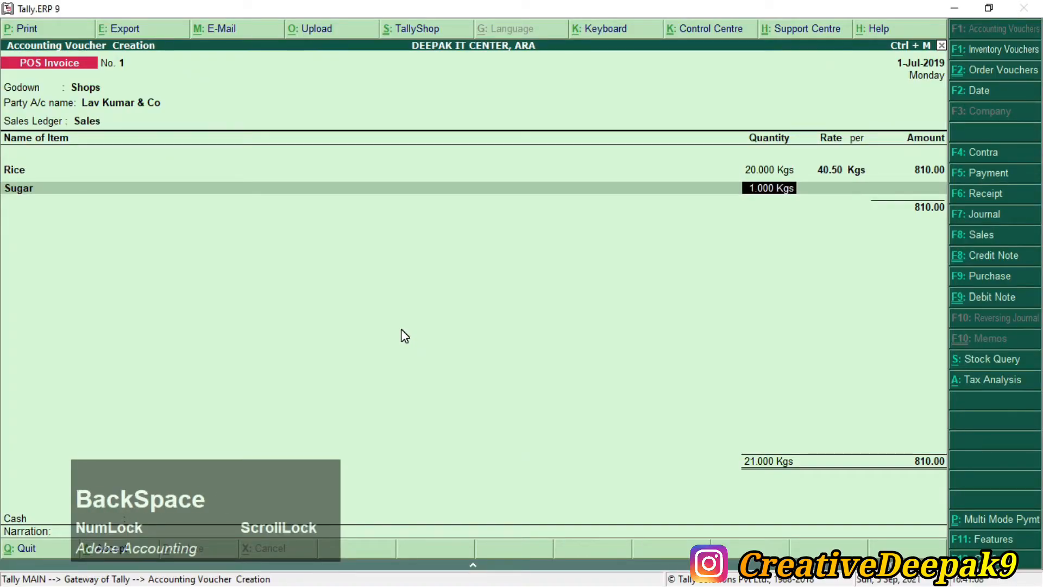
text(25.500)
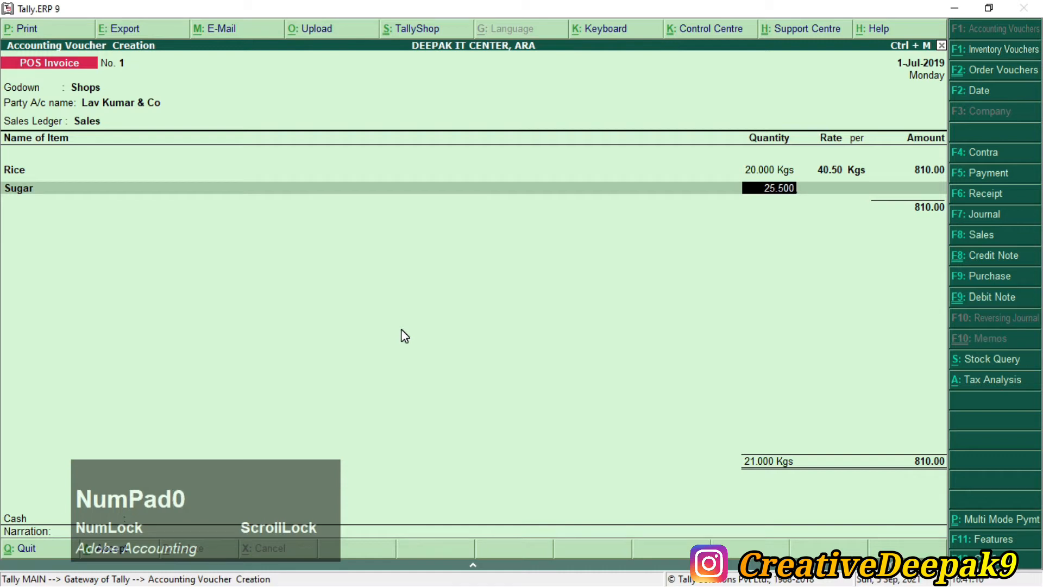
key(Return)
text(35)
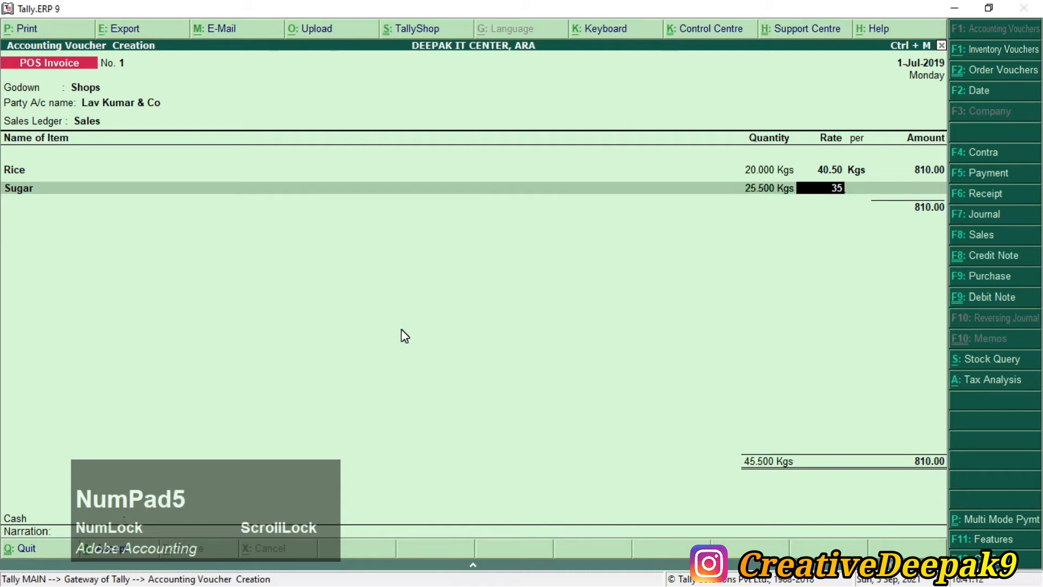
key(Return)
Step: Add Flour at 10 Kgs with a rate of 32
key(alt+Tab)
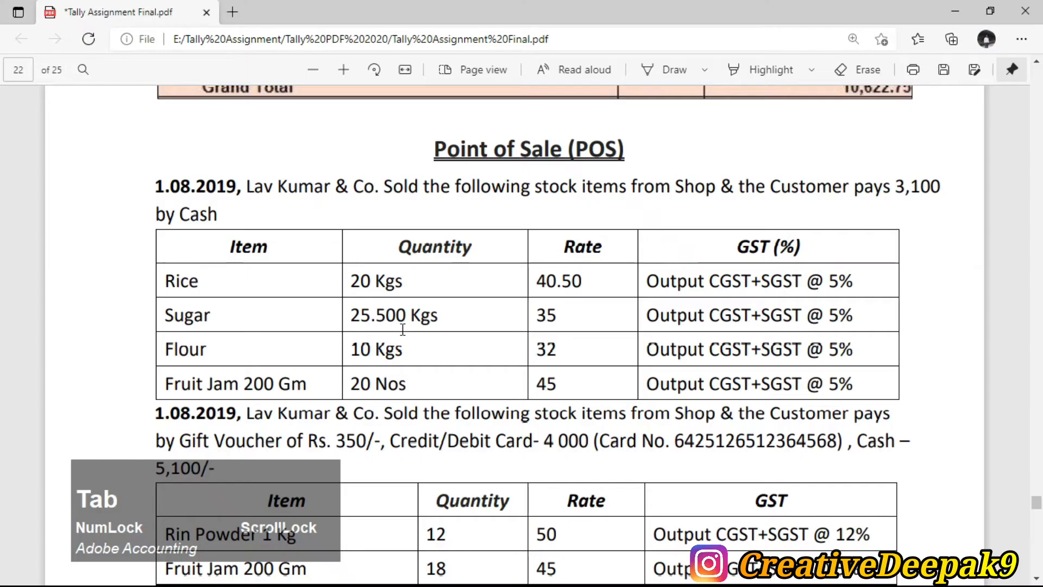
scroll(269, 344, down, 1)
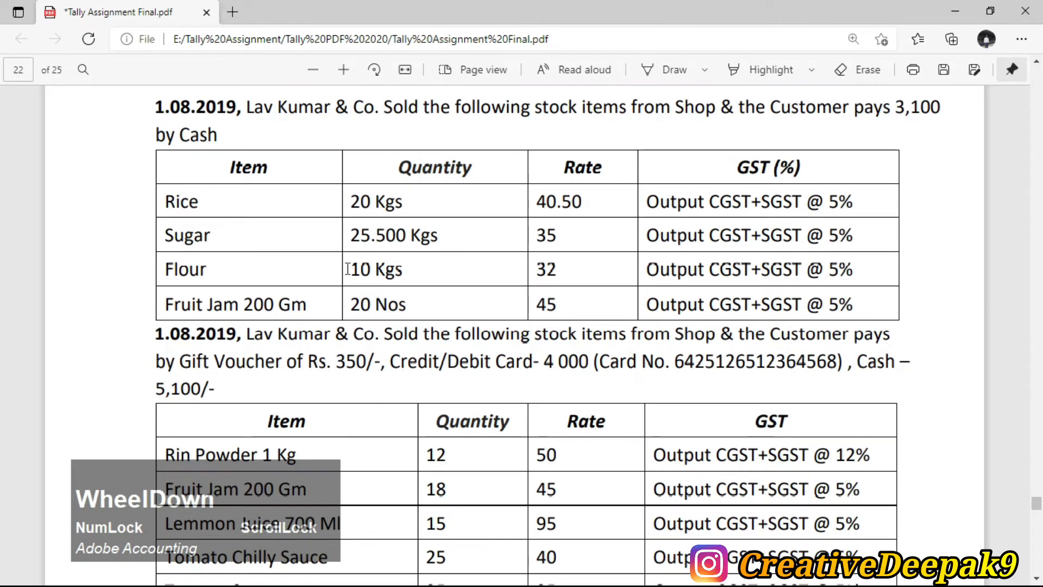
drag(351, 269, 531, 281)
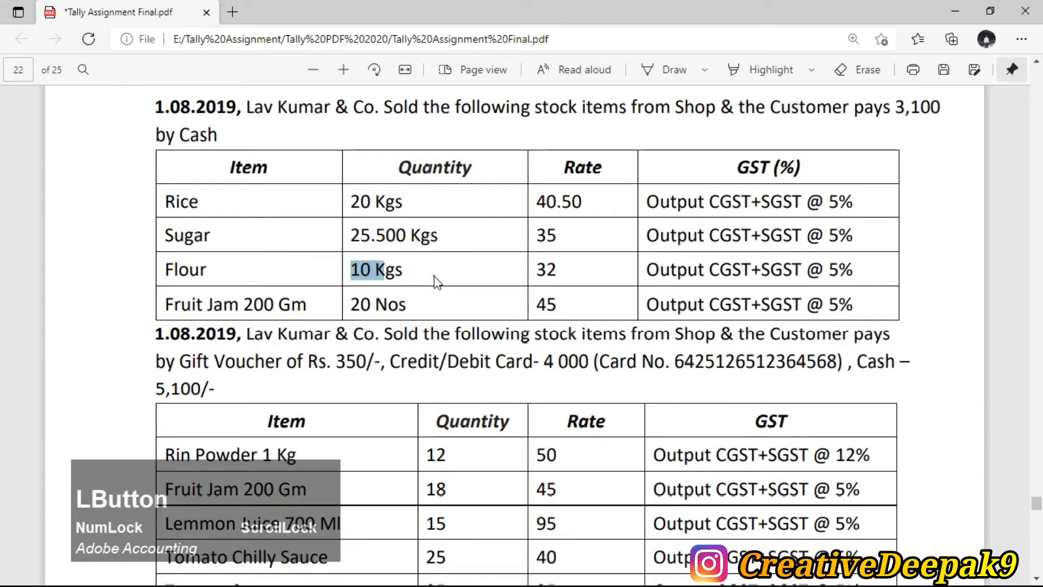
key(alt+Tab)
text(f)
key(Down)
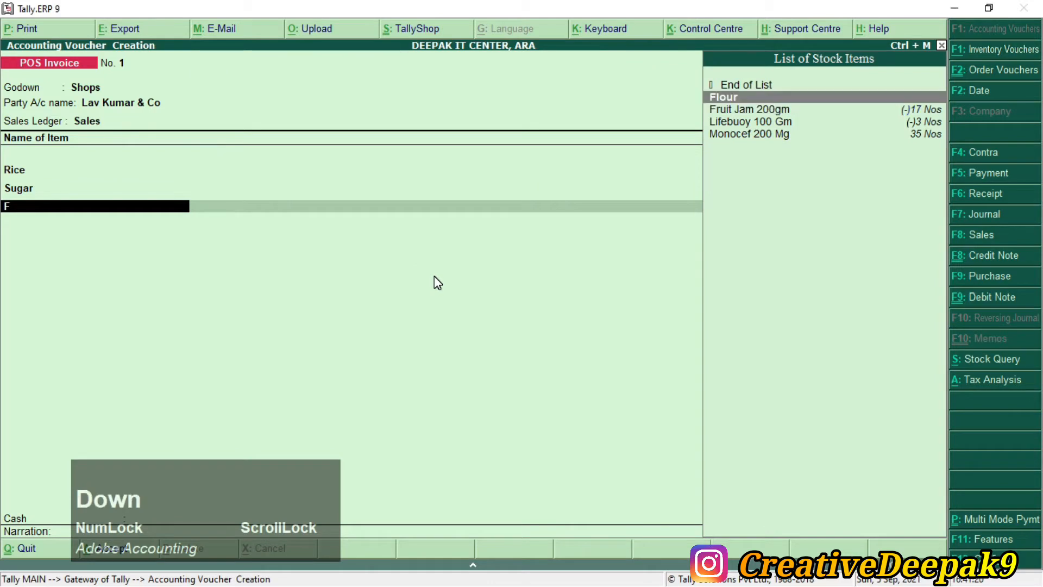
key(Return)
key(BackSpace)
text(10)
key(Return)
text(32)
key(Return)
Step: Add Fruit Jam 200gm, 20 Nos at 45, and finish the item lines
key(alt+Tab)
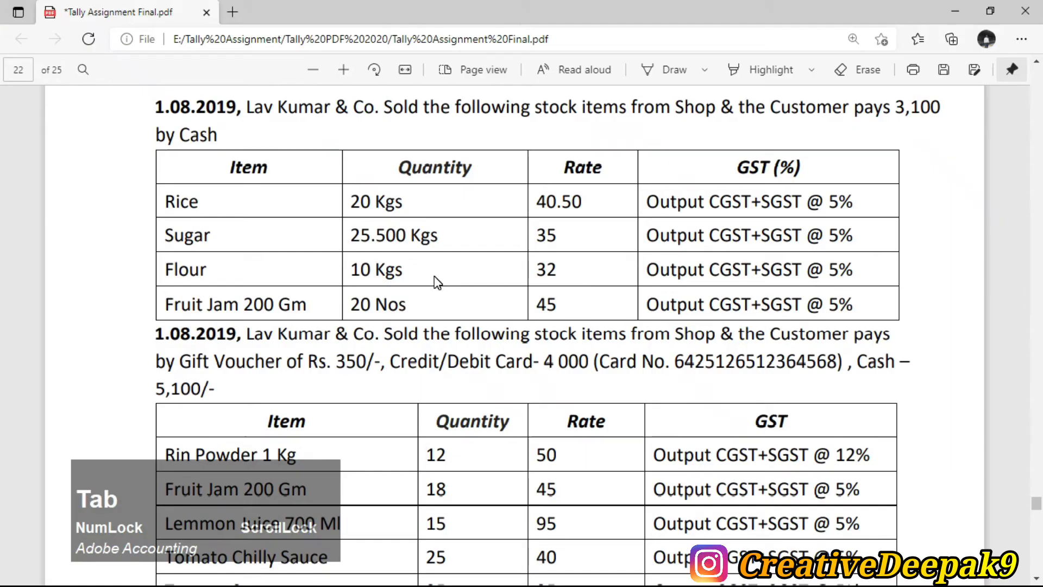
key(alt+Tab)
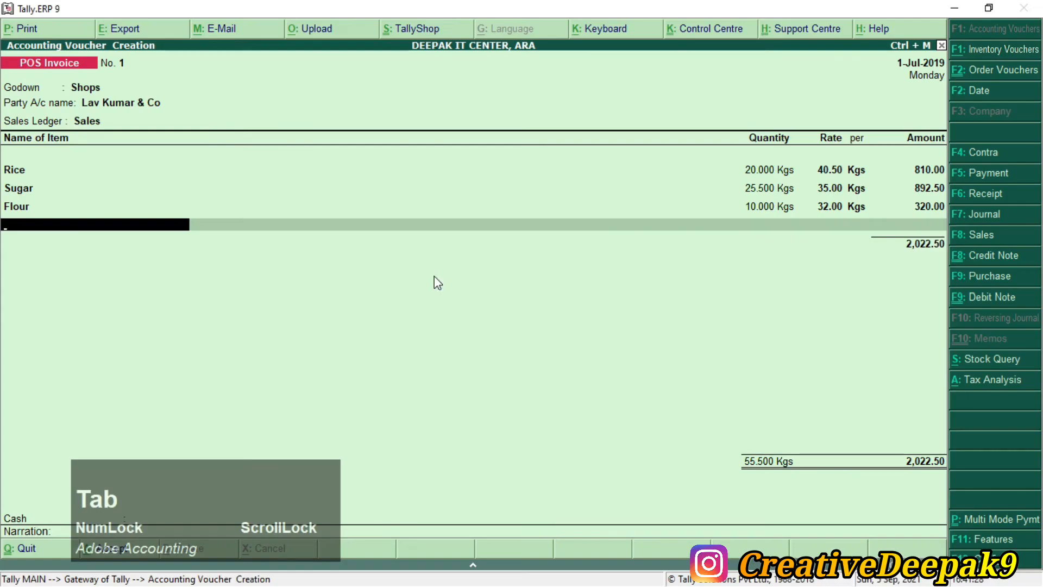
text(F)
key(Down)
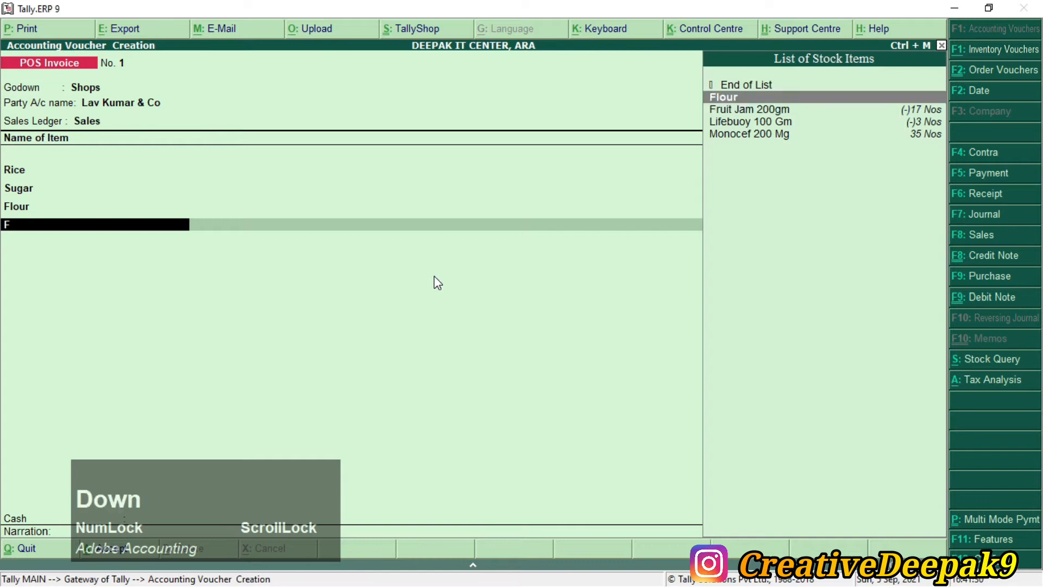
key(Return)
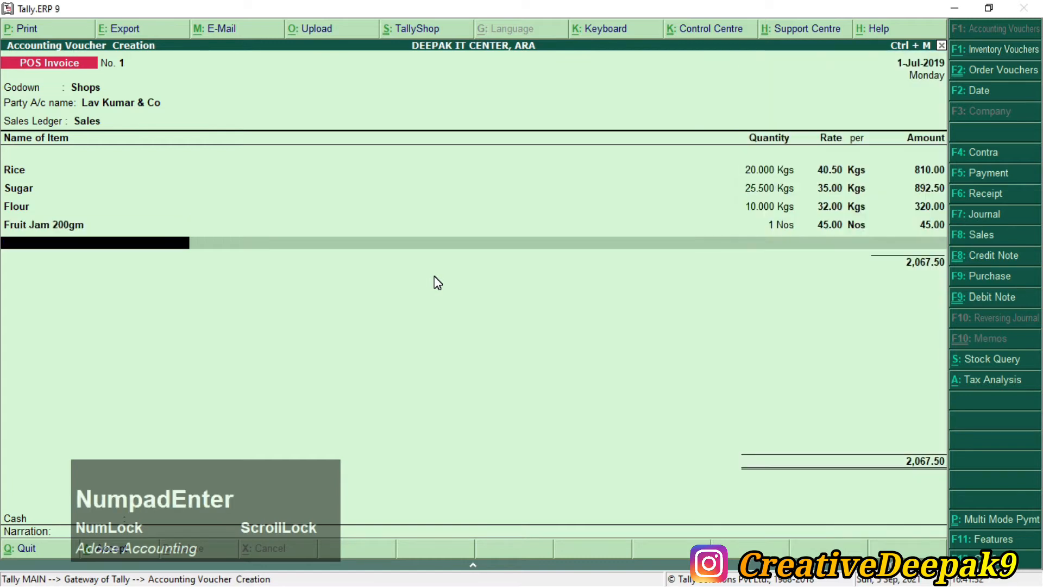
key(BackSpace)
text(2)
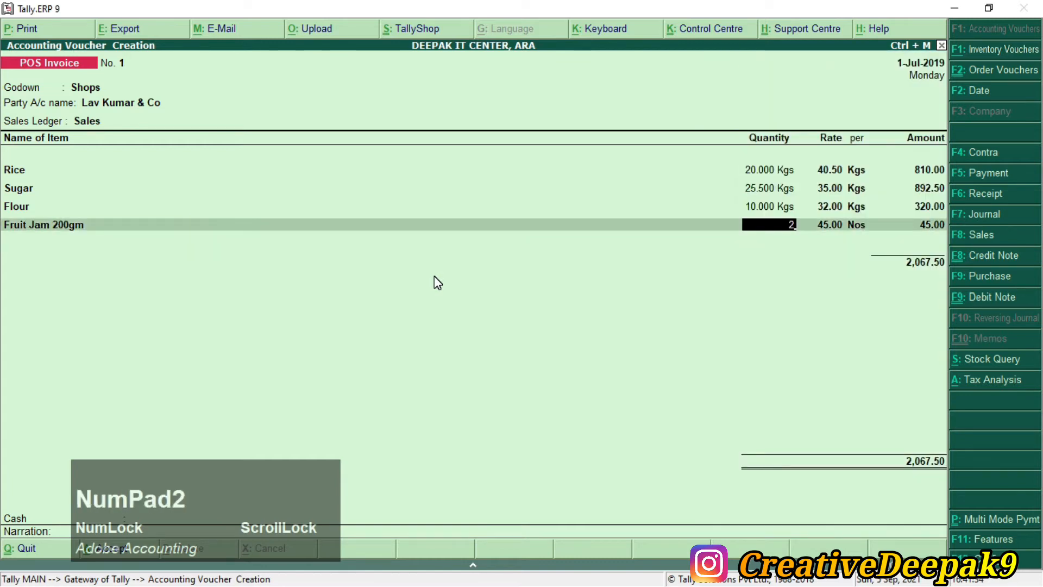
text(0)
key(Return)
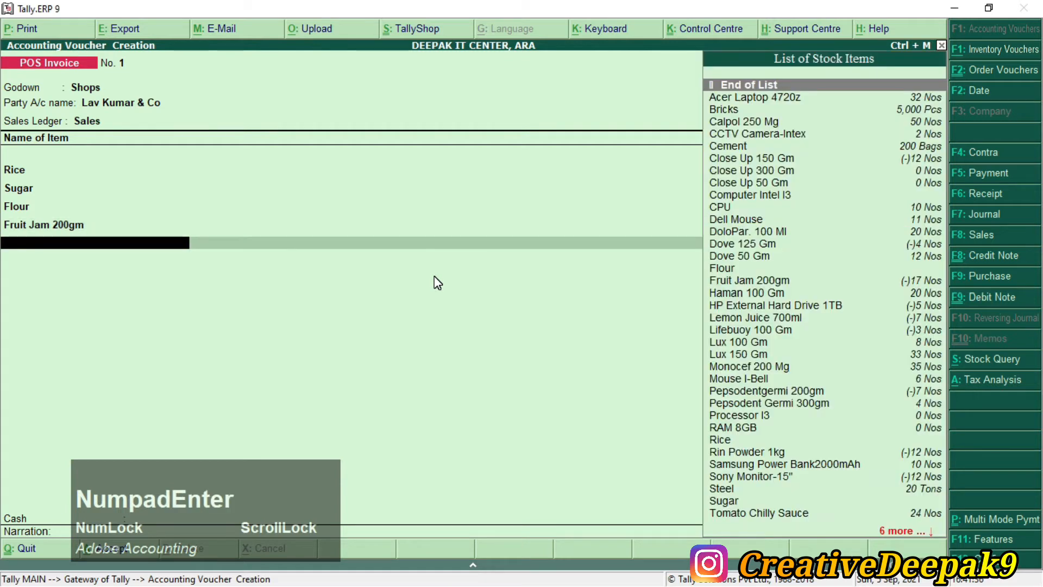
key(Return)
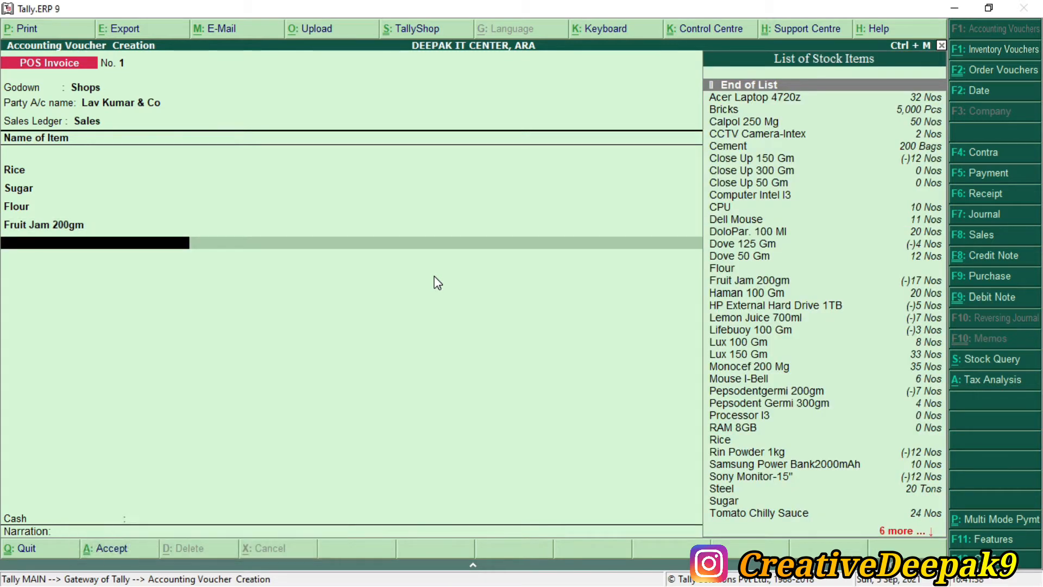
Step: Add the OUTPUT CGST and OUTPUT SGST ledgers, each 73.06
text(O)
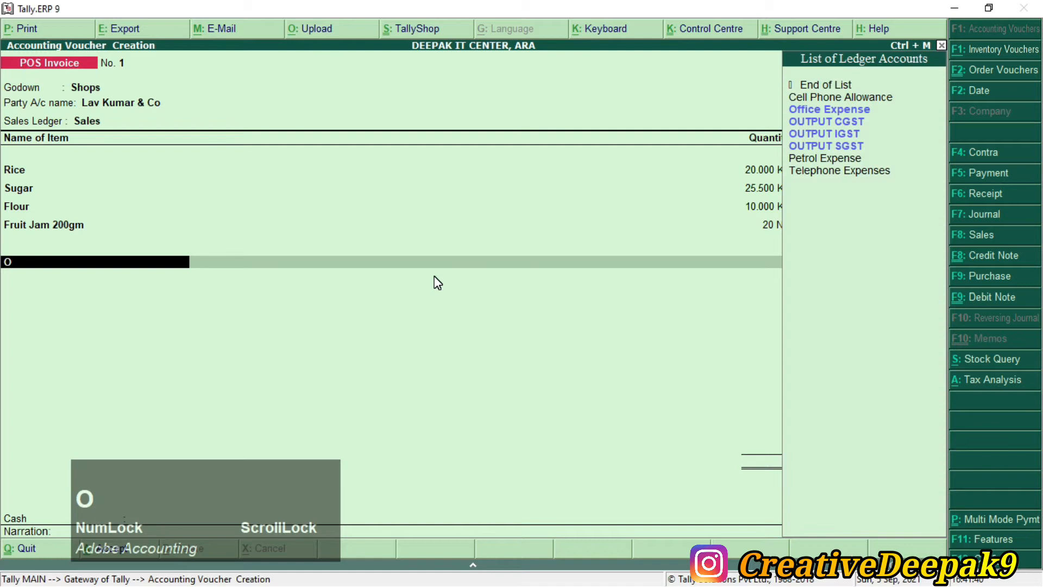
key(Down)
key(Return)
key(Return)
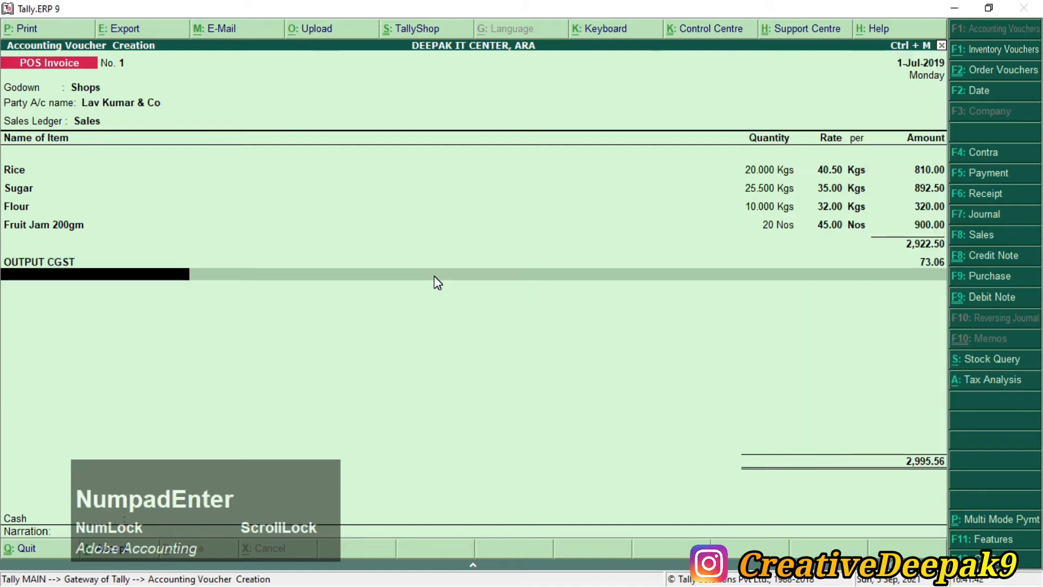
text(O)
key(Down)
key(Down)
key(Down)
key(Down)
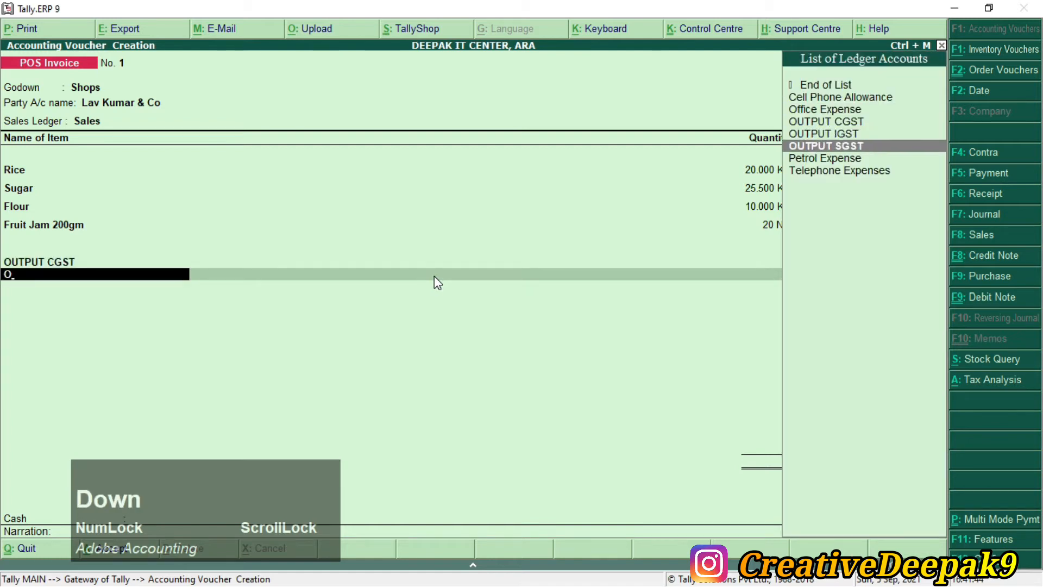
key(Return)
Step: Select Cash as the invoice's payment ledger
drag(200, 511, 742, 381)
click(511, 403)
click(493, 347)
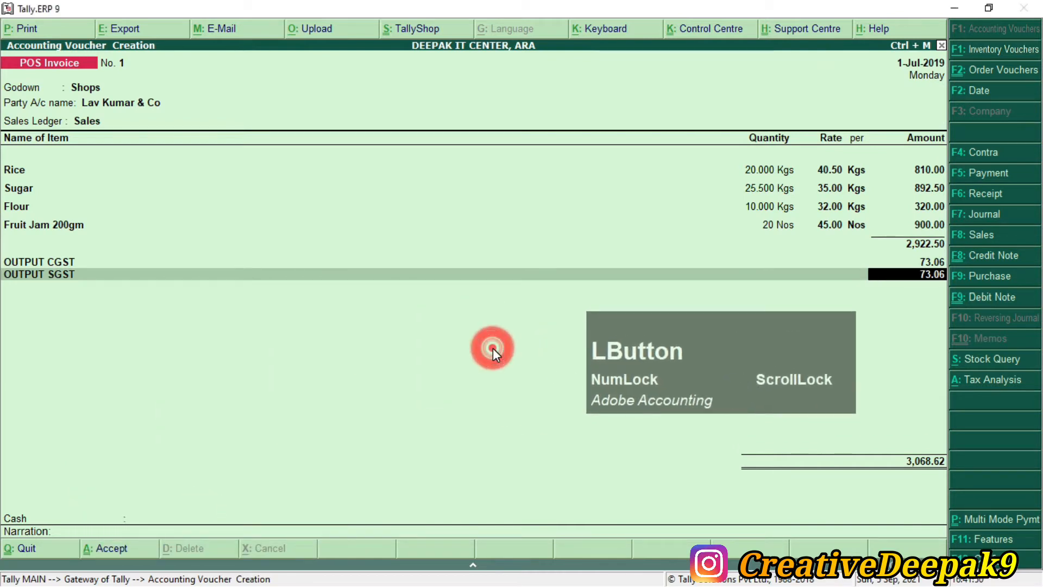
key(Return)
key(Return)
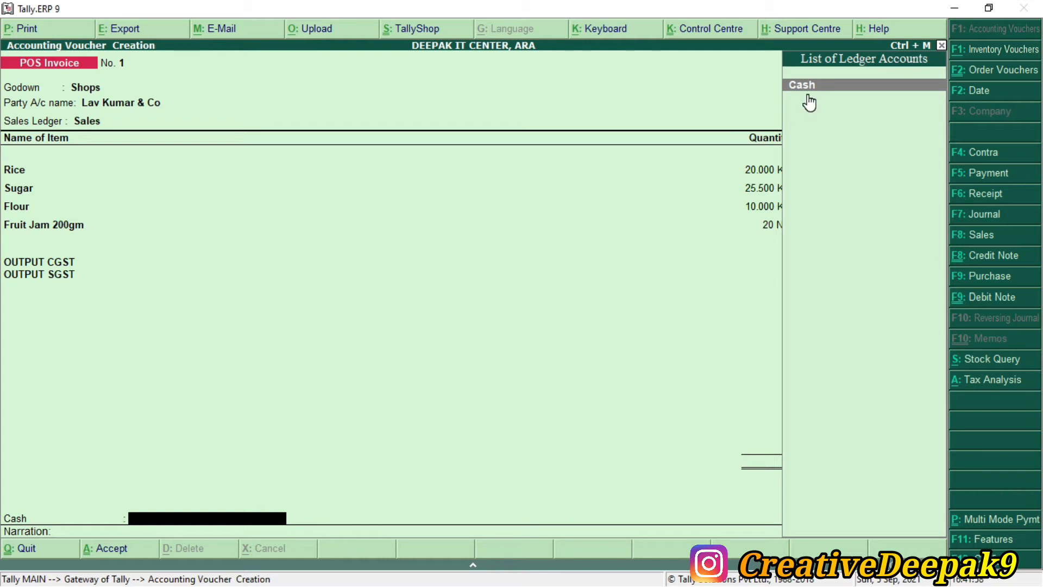
key(KP_Enter)
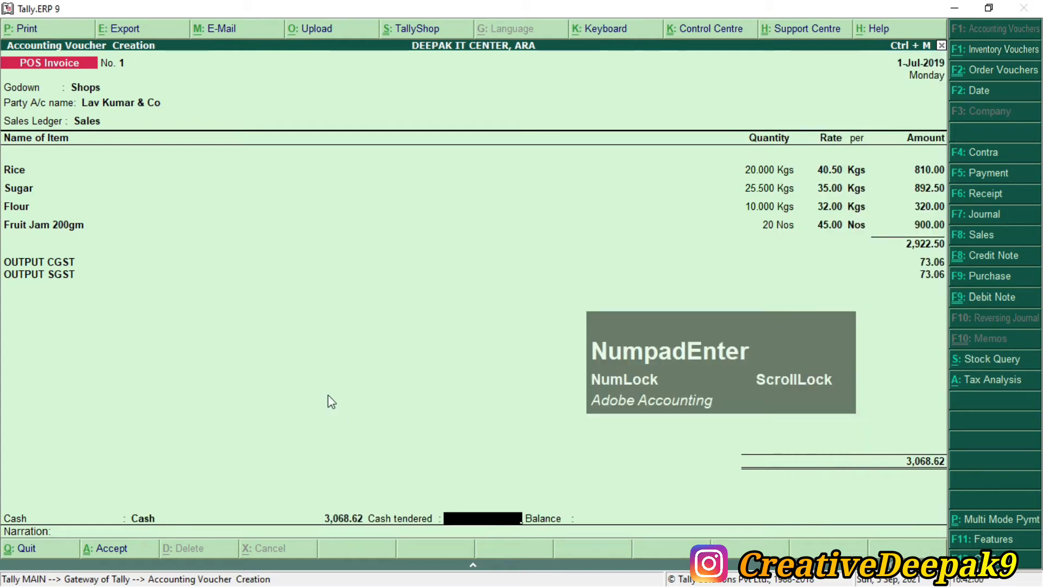
Step: Enter 3,100 as the cash tendered against the 3,068.62 total
key(ctrl)
text(2)
mouse_move(308, 502)
mouse_down()
mouse_move(429, 538)
mouse_move(411, 532)
mouse_up()
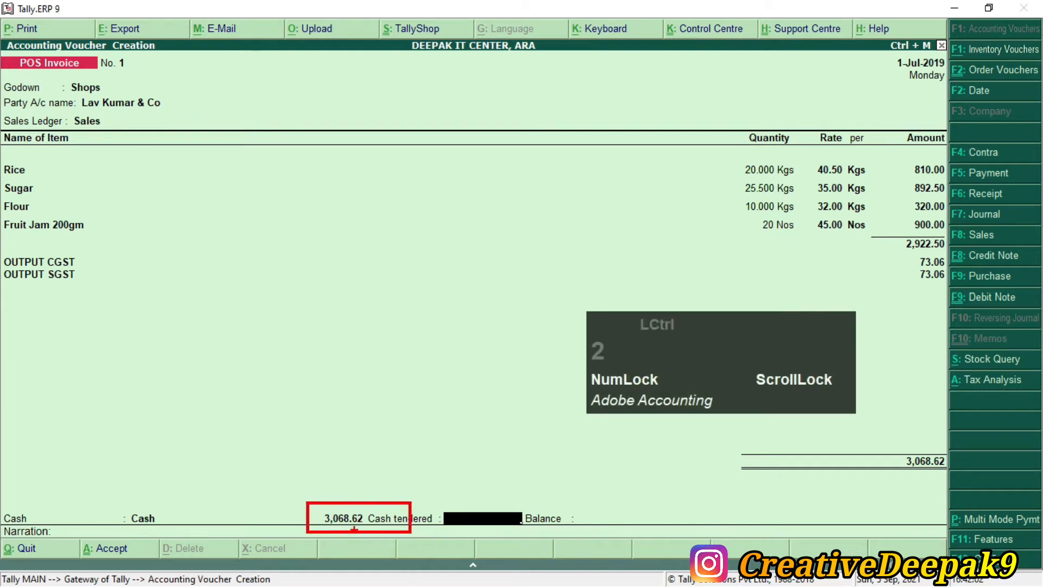
scroll(340, 523, up, 2)
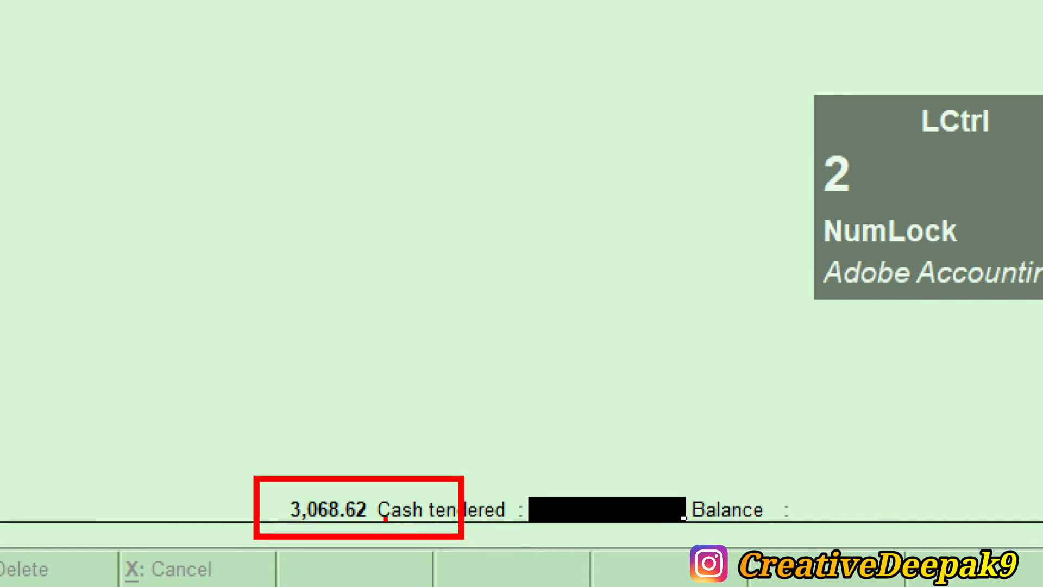
key(super+Escape)
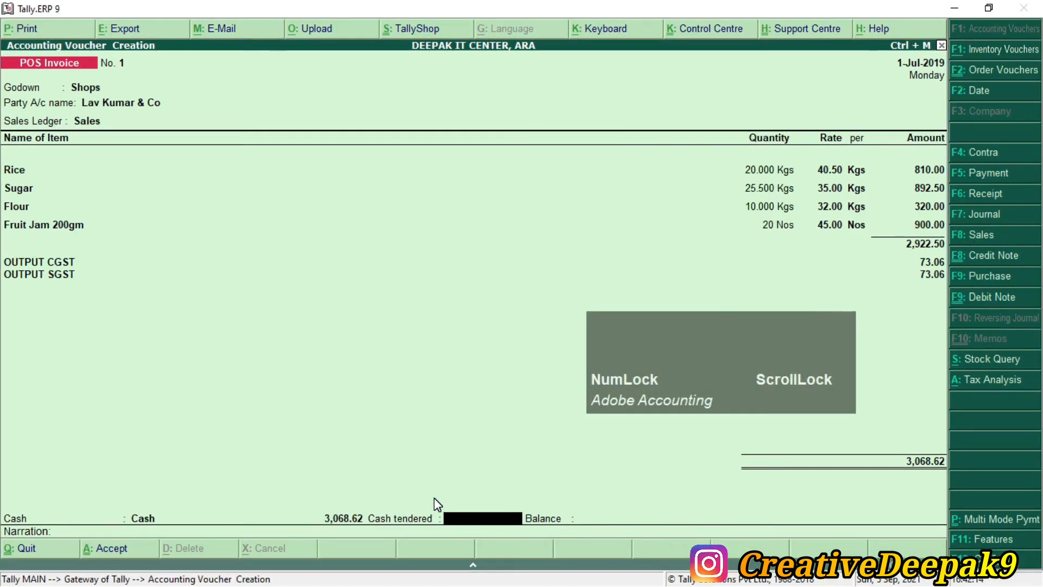
text(3100)
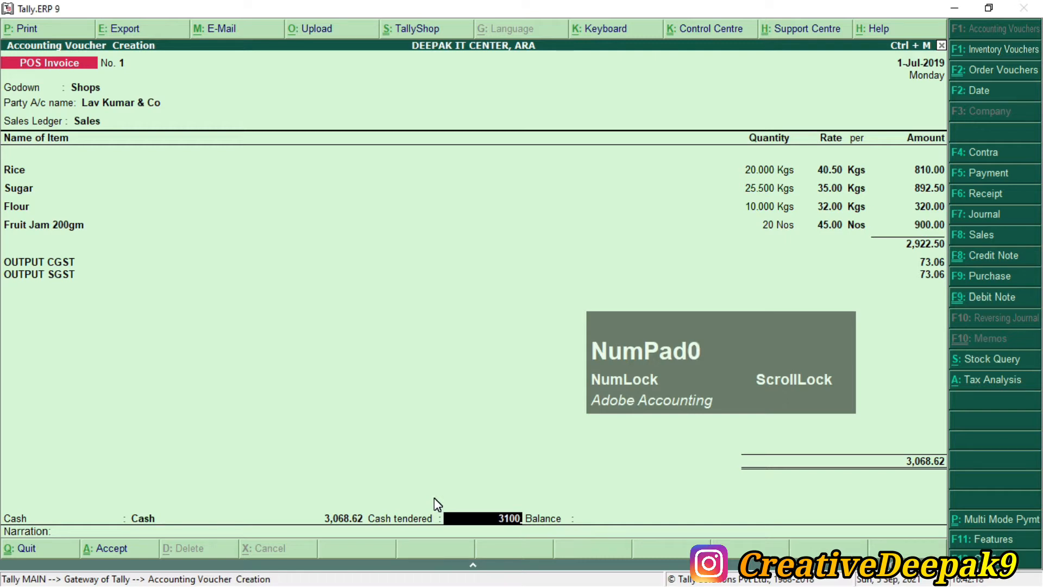
key(KP_Enter)
Step: Check the 31.38 balance to return and finish the invoice for saving
key(ctrl+2)
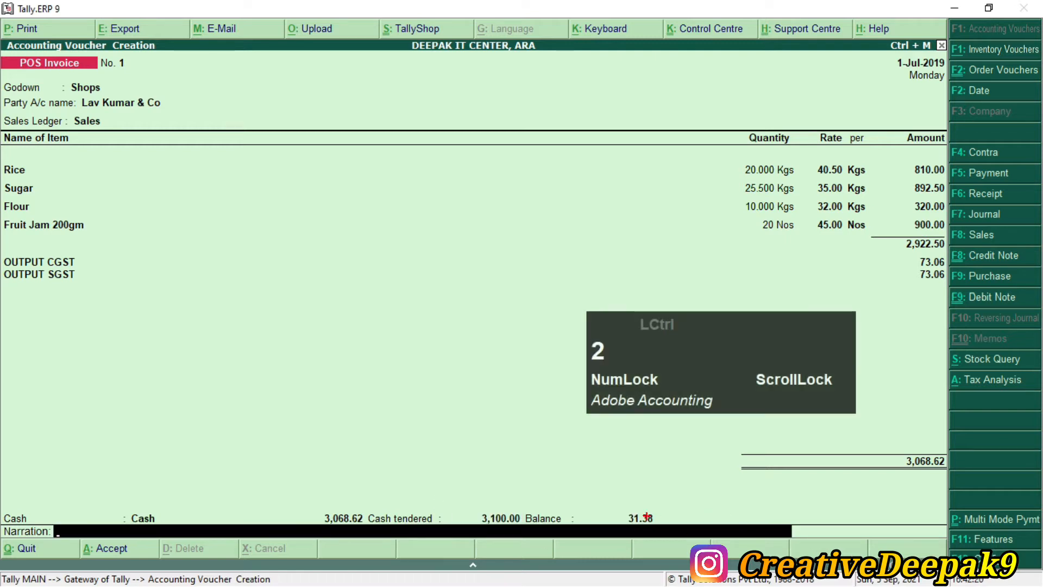
drag(618, 506, 667, 531)
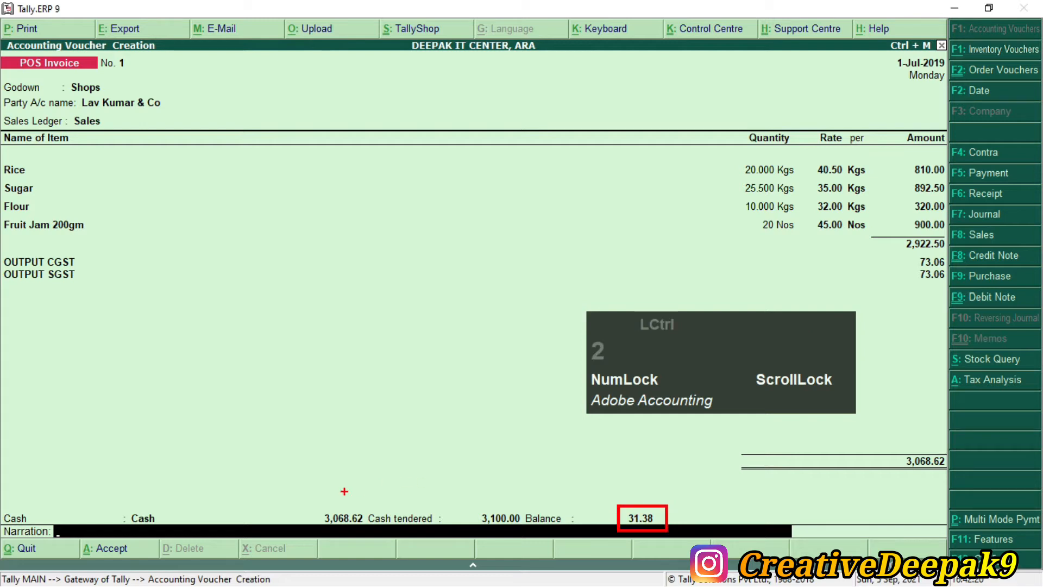
drag(313, 495, 400, 533)
drag(467, 501, 536, 536)
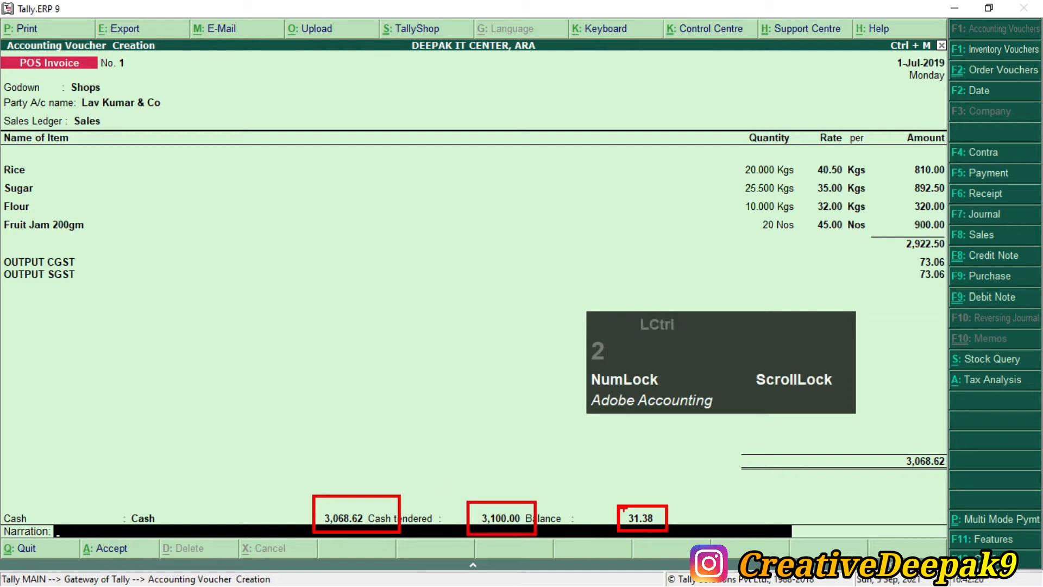
key(ctrl+2)
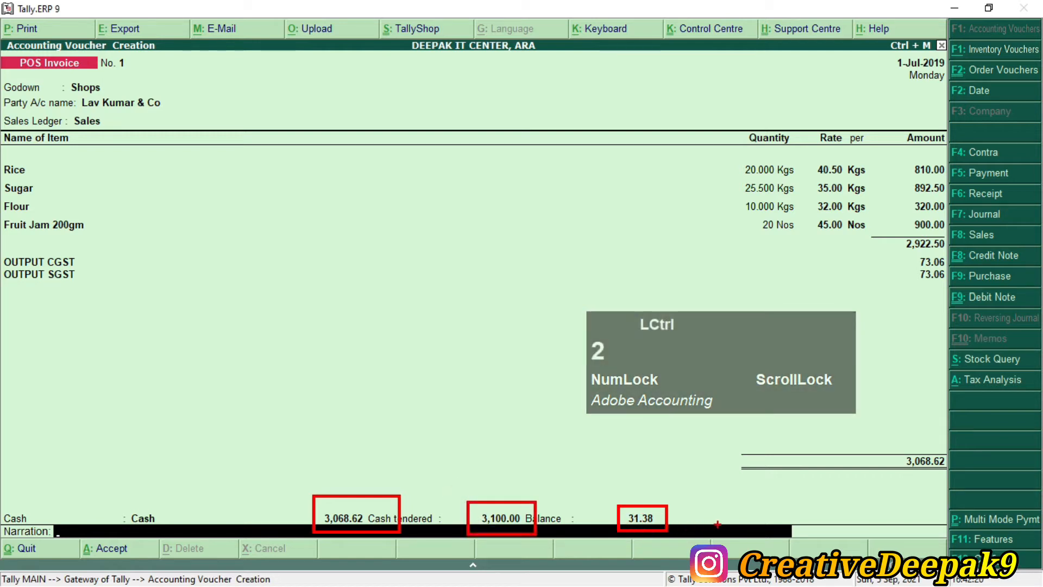
key(Escape)
key(KP_Enter)
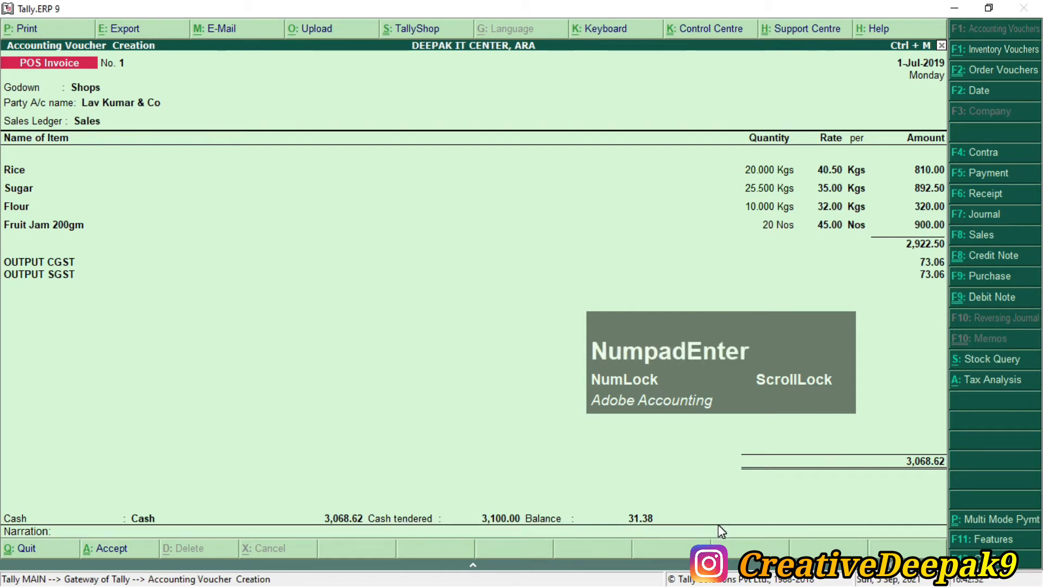
Step: Save POS Invoice No. 1, print it to preview, and zoom the preview with Alt+Z
key(KP_Enter)
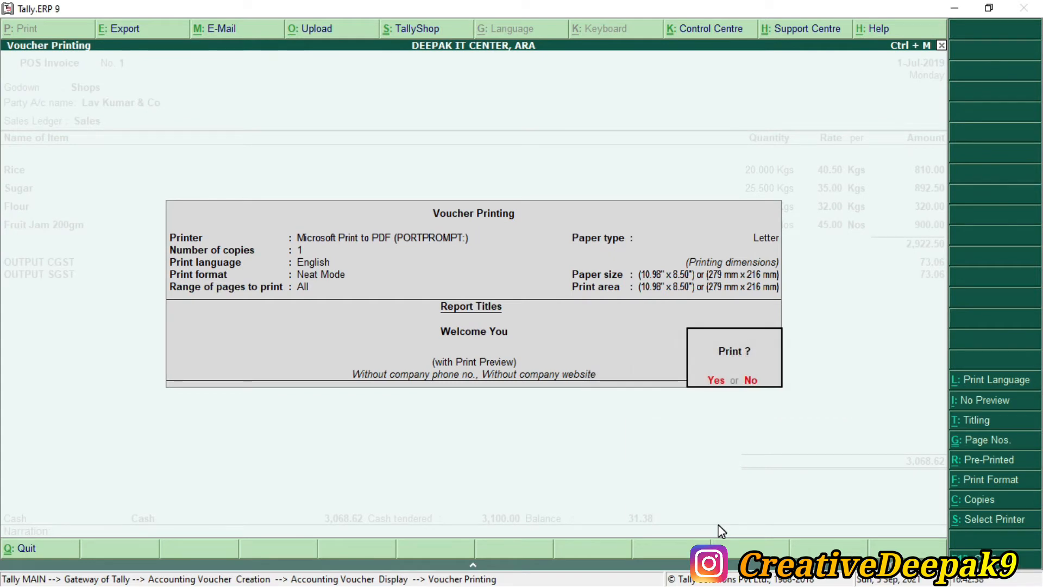
key(KP_Enter)
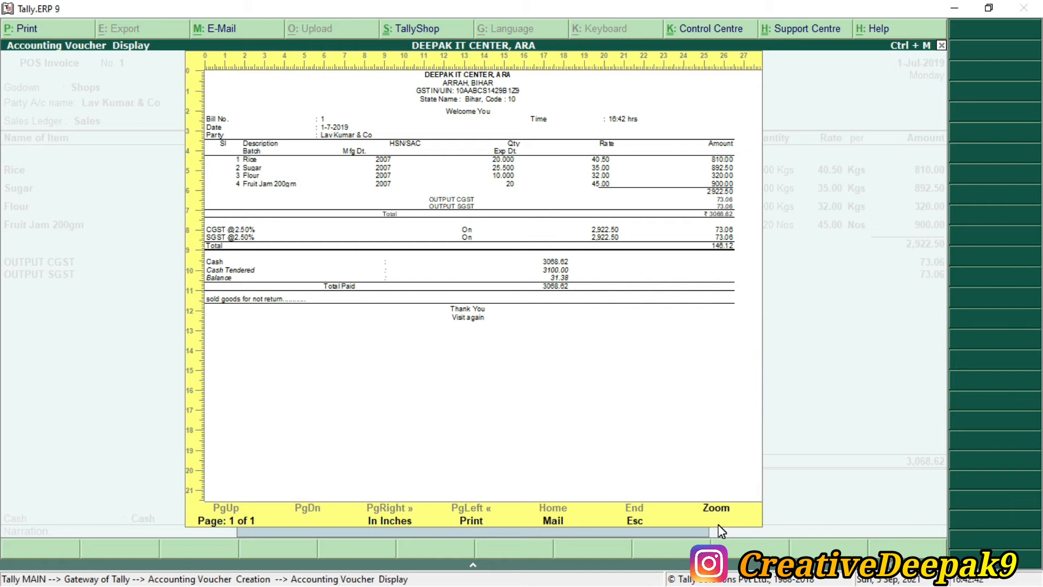
key(Alt_L)
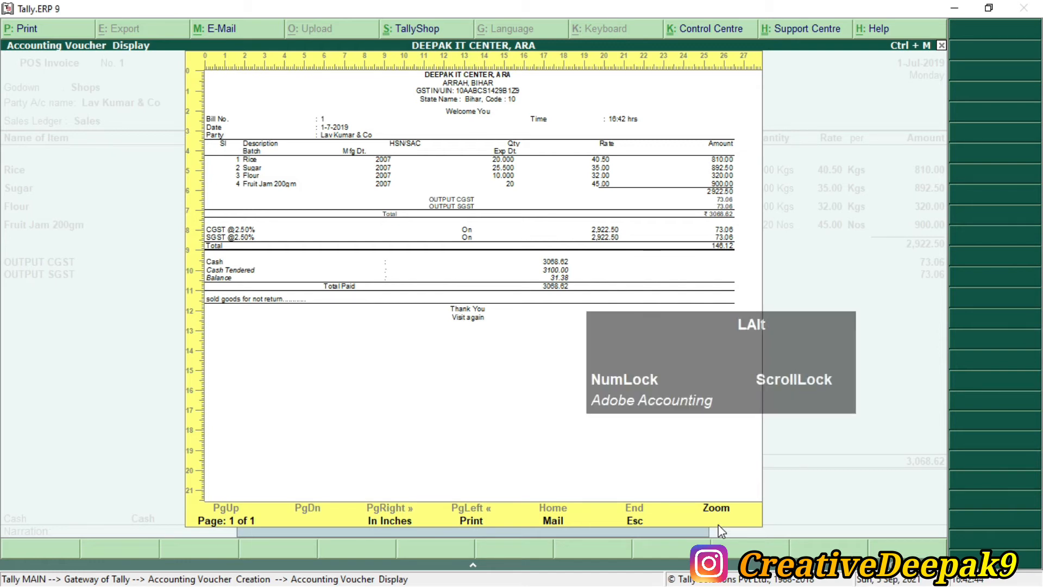
key(alt+z)
drag(700, 394, 763, 482)
click(576, 478)
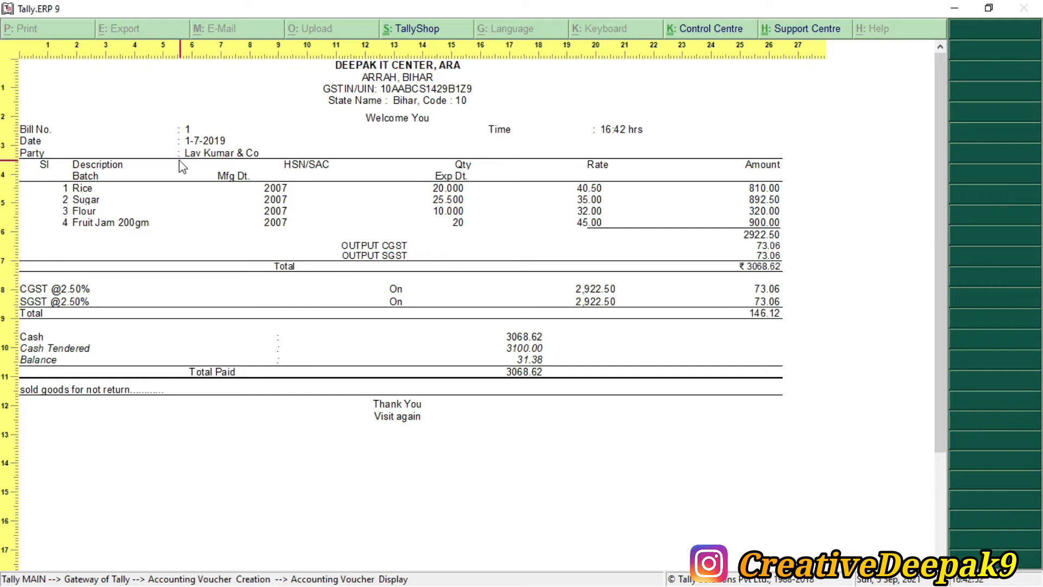
click(559, 127)
Step: Close the print preview and scroll the assignment PDF to the 1.08.2019 multi-mode sale
key(Escape)
key(Escape)
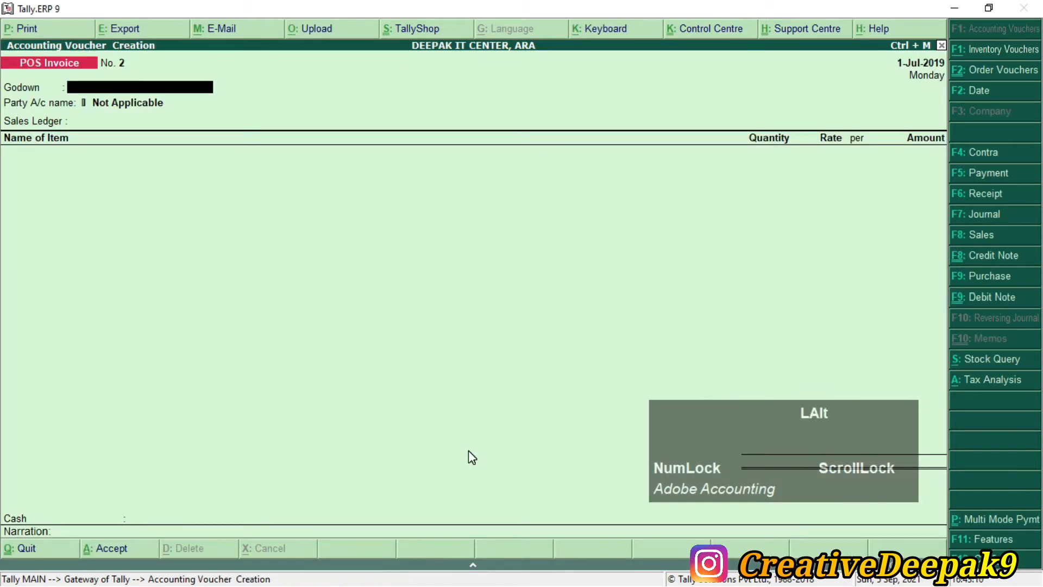
key(alt+Tab)
scroll(297, 332, down, 2)
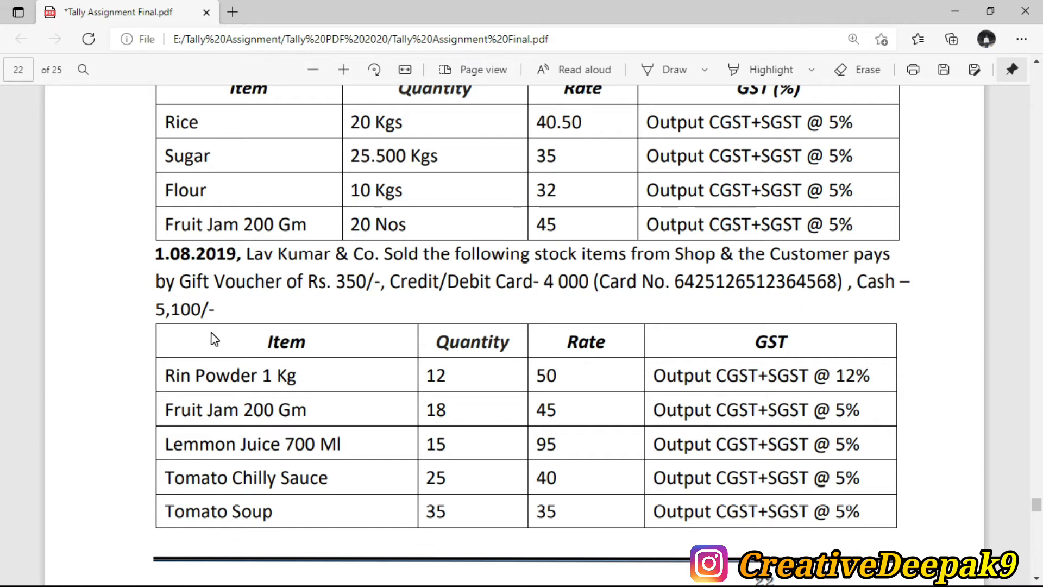
Step: Review the second sale's five items, Rin Powder 1 Kg to Tomato Soup, then return to Tally
scroll(373, 303, down, 3)
scroll(403, 310, down, 2)
scroll(403, 309, up, 5)
scroll(403, 314, down, 2)
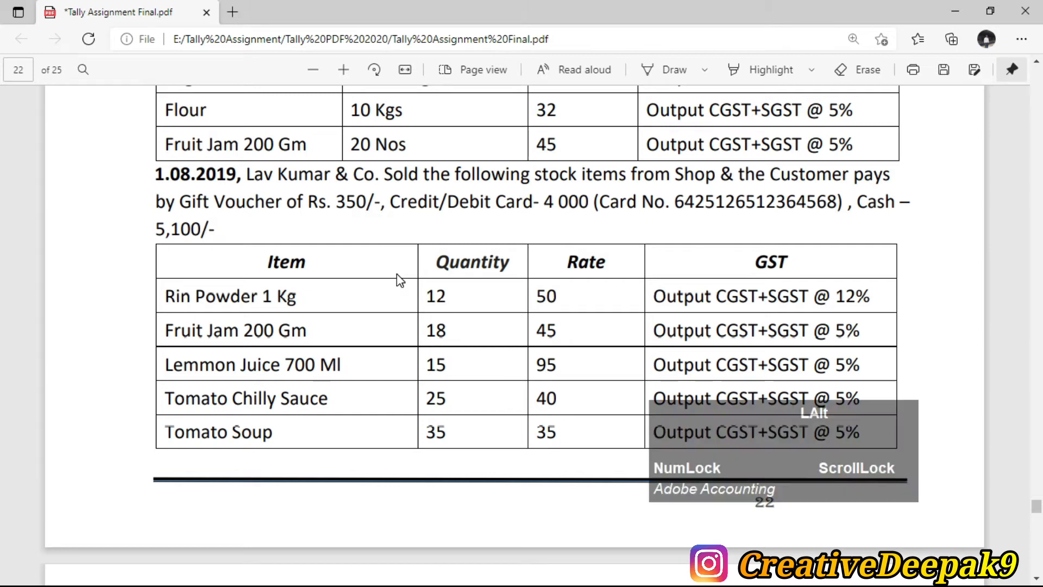
key(alt+Tab)
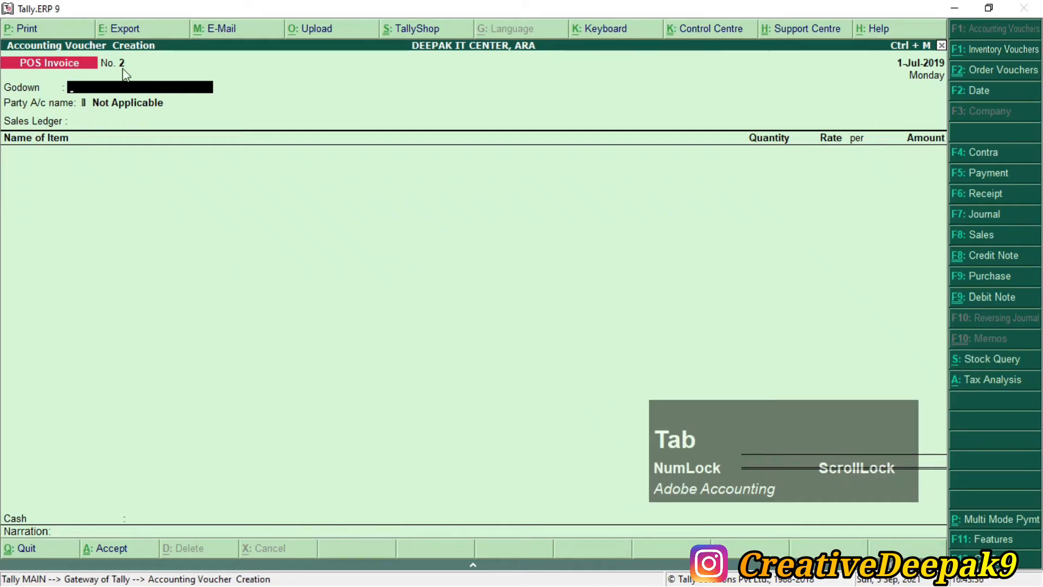
Step: Enable multi-mode payment on POS Invoice No. 2 with Ctrl+P
click(53, 64)
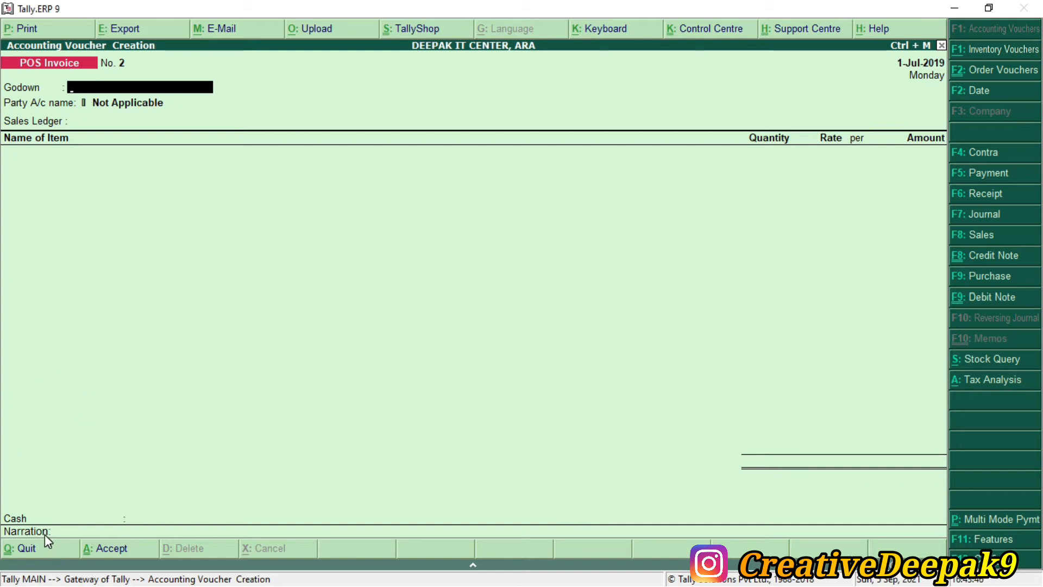
key(ctrl+p)
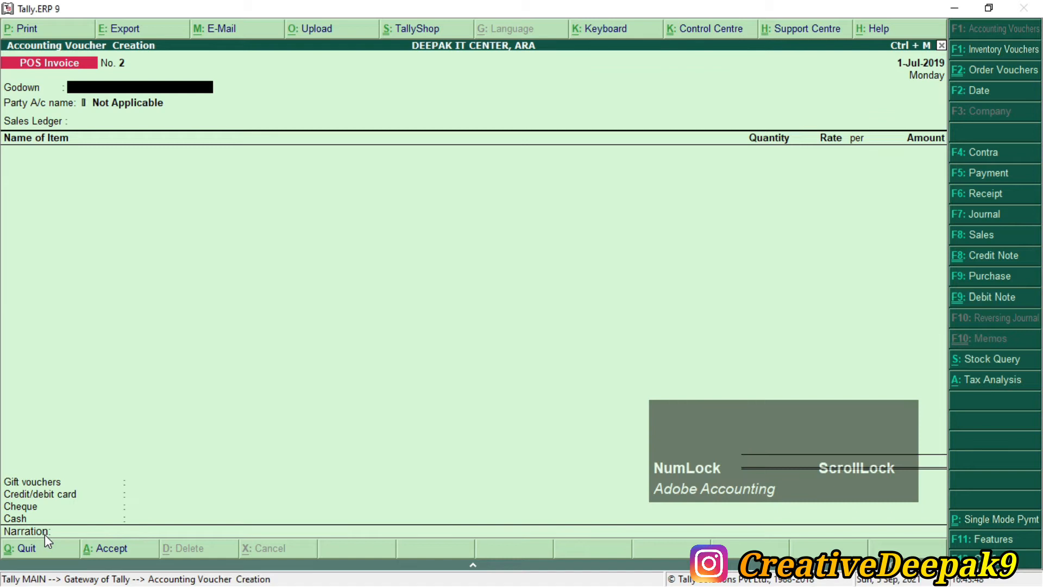
key(ctrl)
key(ctrl+2)
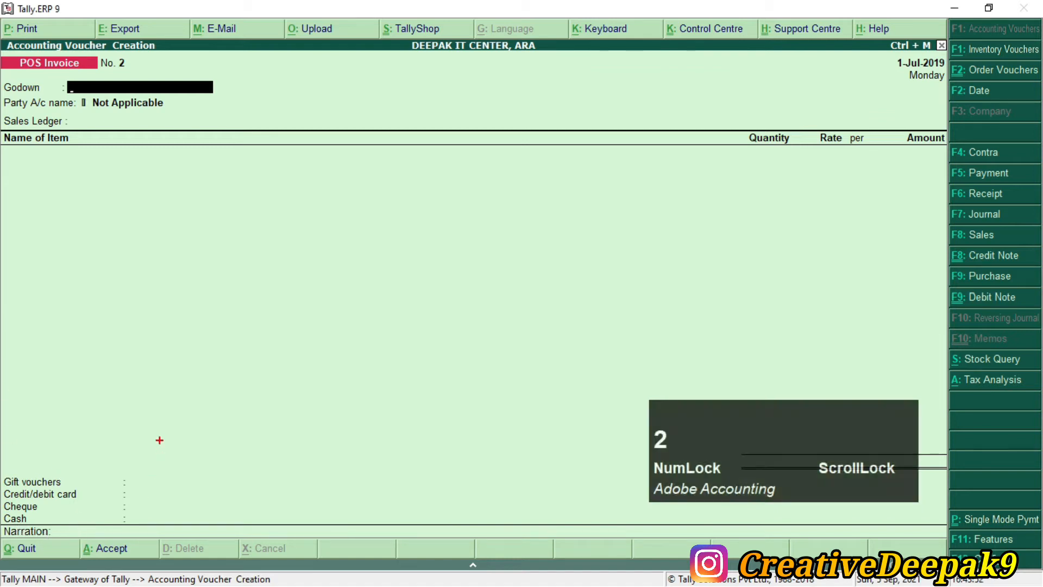
mouse_move(236, 277)
mouse_down()
mouse_move(50, 470)
mouse_move(7, 457)
mouse_up()
mouse_move(1, 494)
mouse_down()
mouse_move(16, 544)
mouse_move(86, 530)
mouse_move(56, 467)
mouse_up()
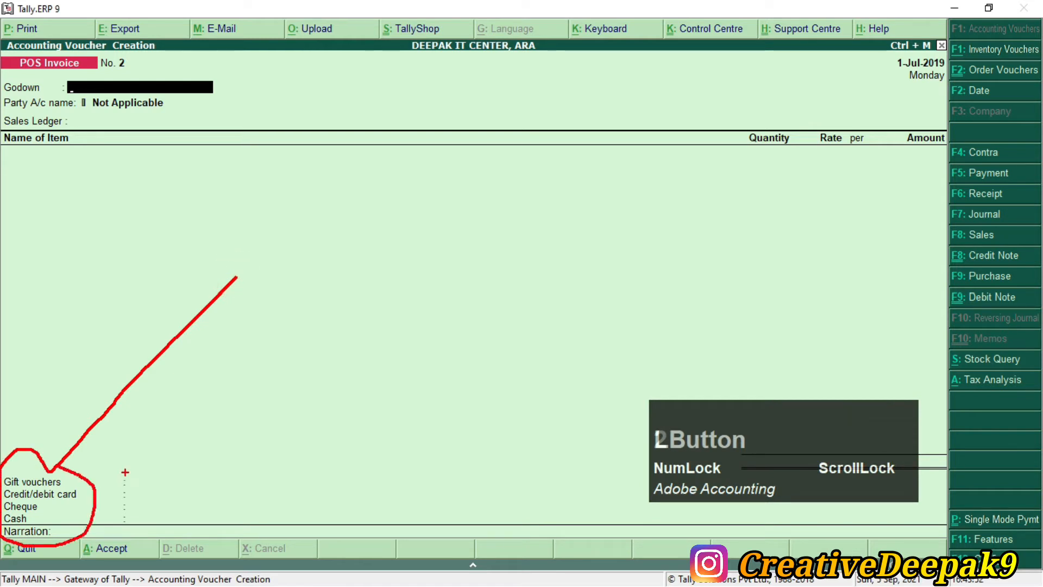
drag(335, 284, 98, 466)
key(Escape)
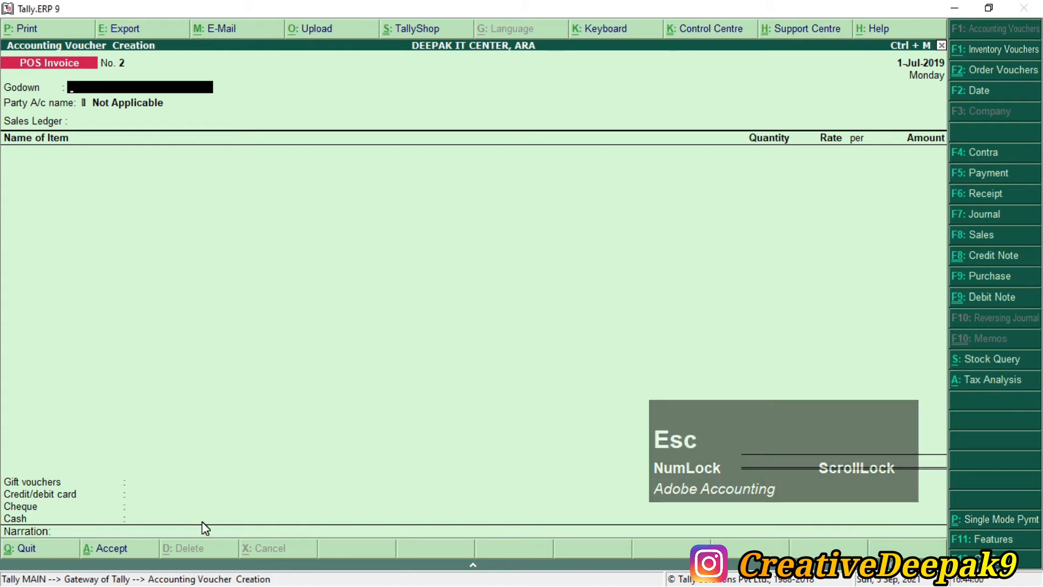
Step: Set the godown to Shops and bring up the Change Voucher Date dialog
text(S)
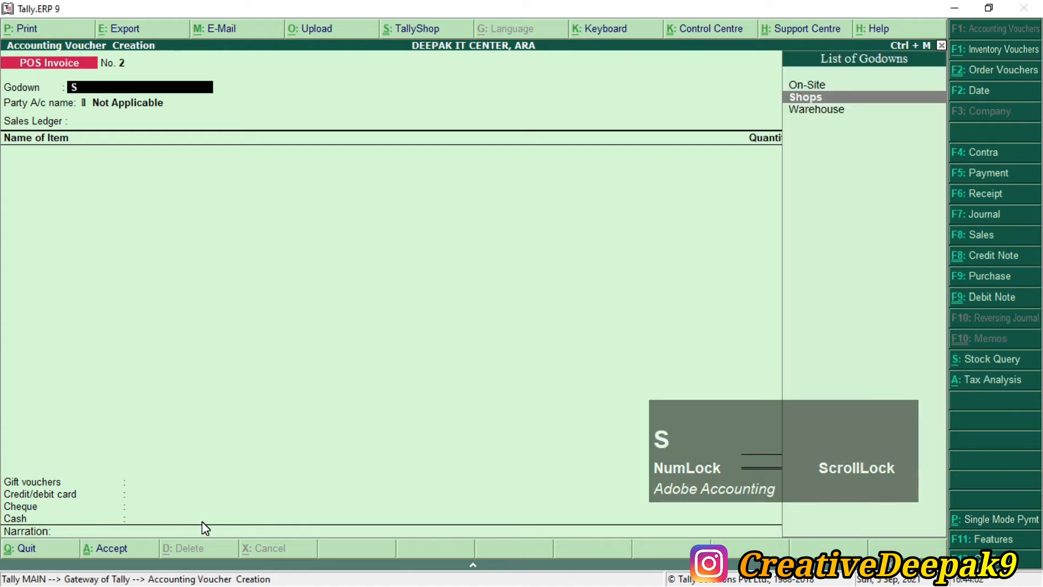
key(KP_Enter)
key(alt+Tab)
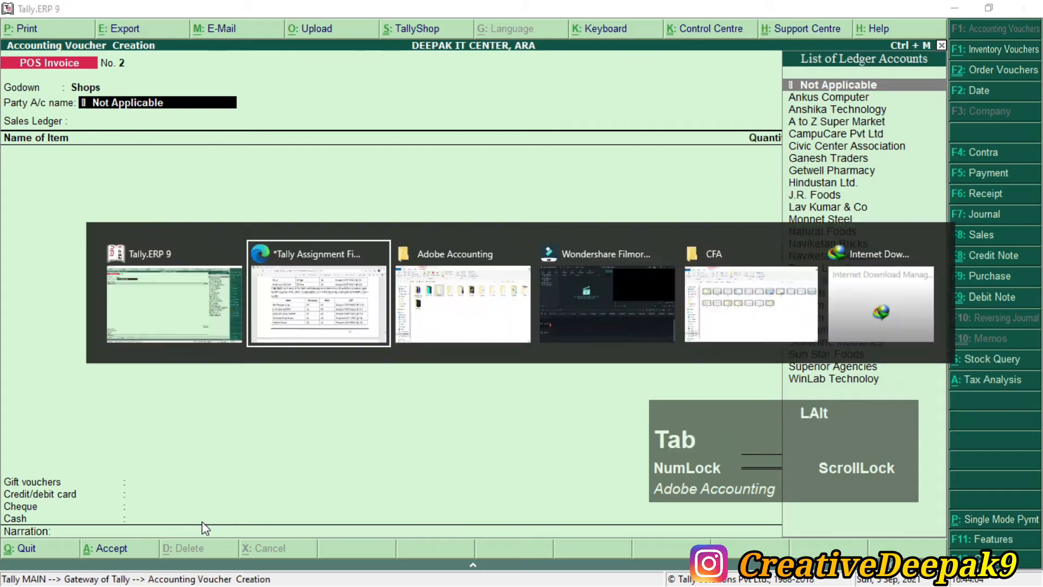
key(alt+Tab)
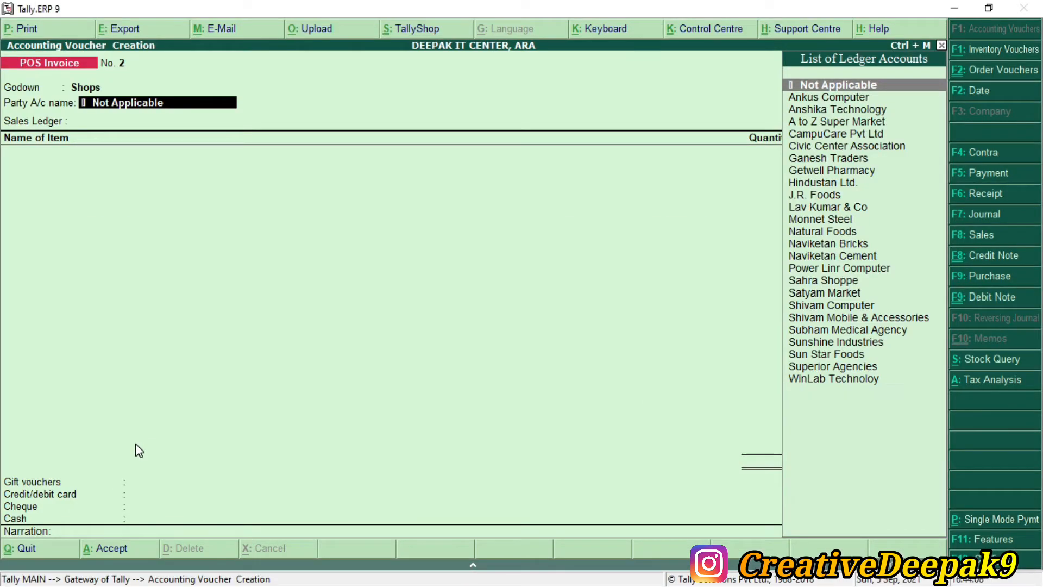
key(F2)
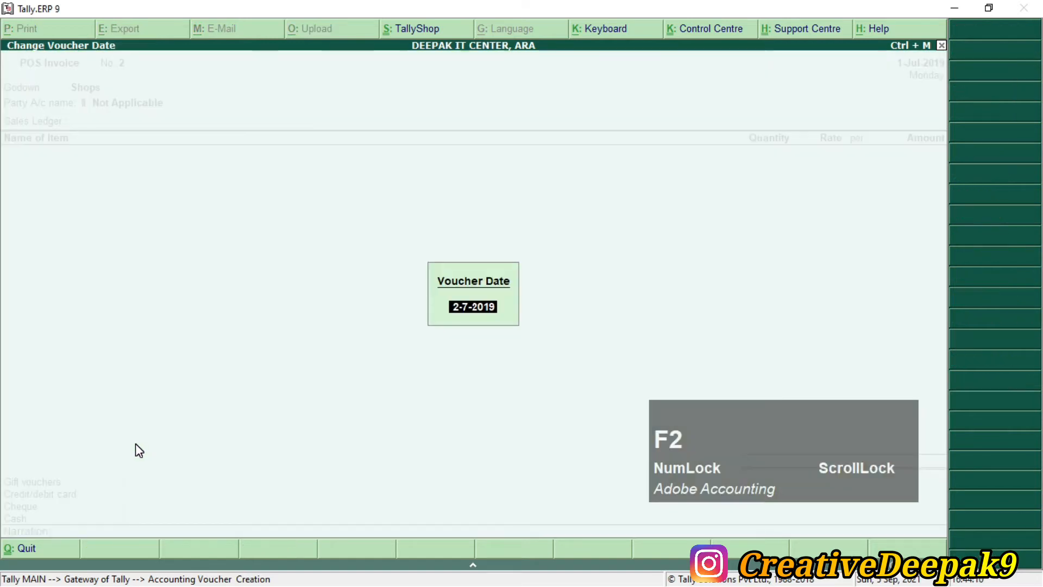
Step: Date invoice No. 2 as 1-Aug-2019 and keep Shops as the godown
text(1.8)
key(Return)
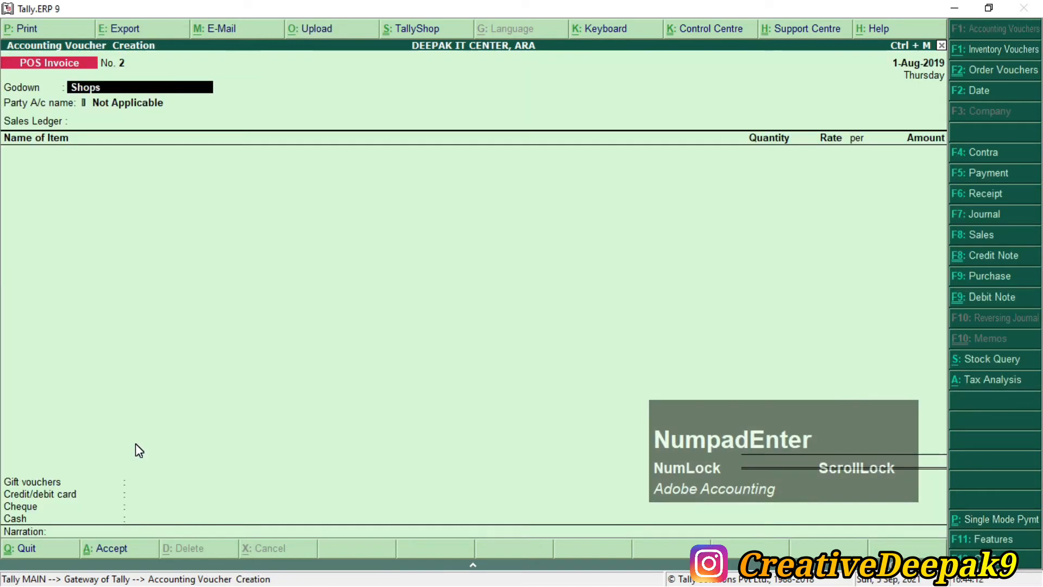
key(alt+Tab)
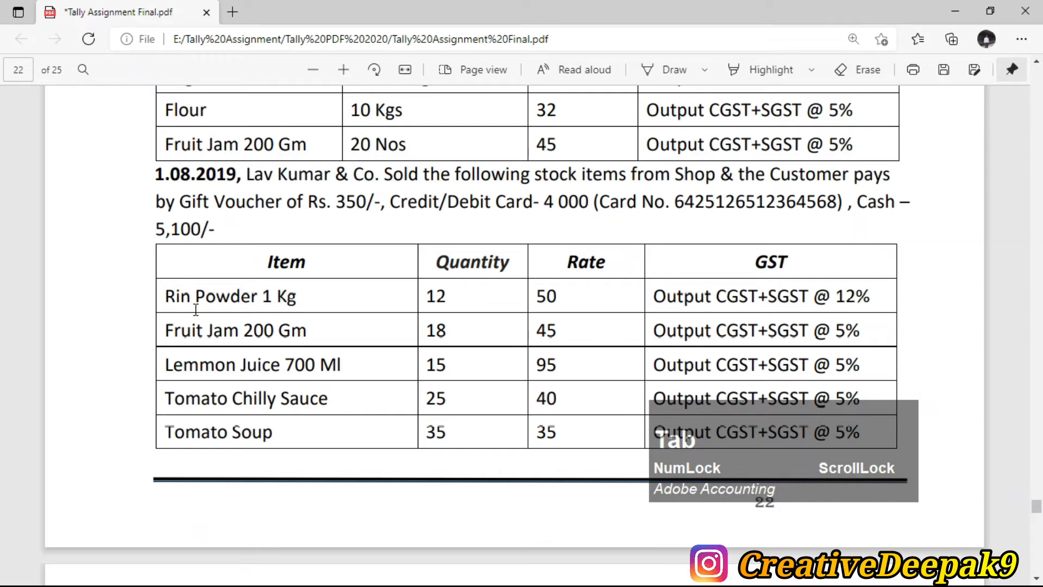
scroll(198, 310, up, 4)
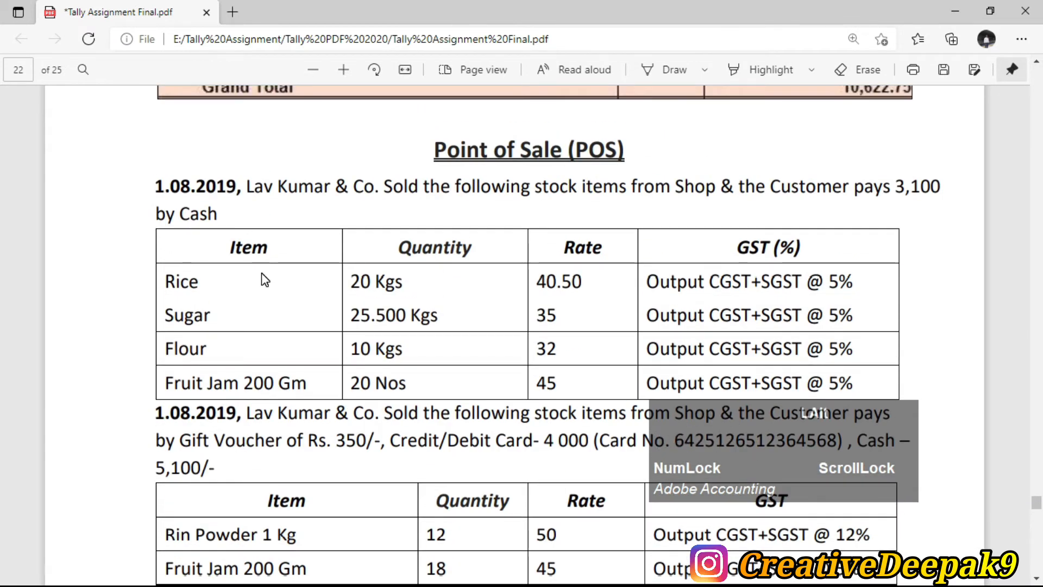
key(alt+Tab)
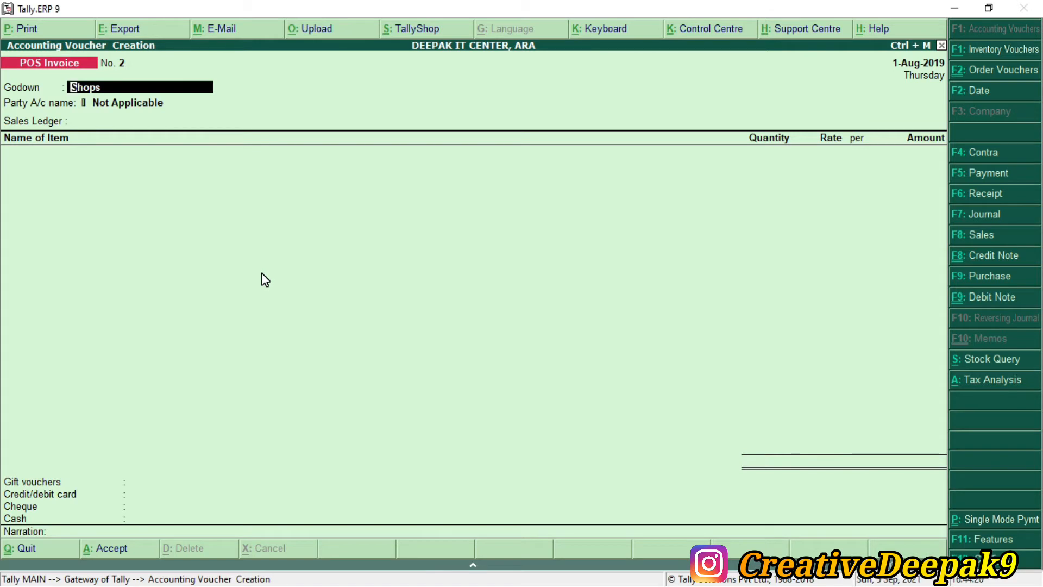
key(KP_Enter)
Step: Choose Lav Kumar & Co as party, accept the Sales ledger, and review the PDF item list
text(L)
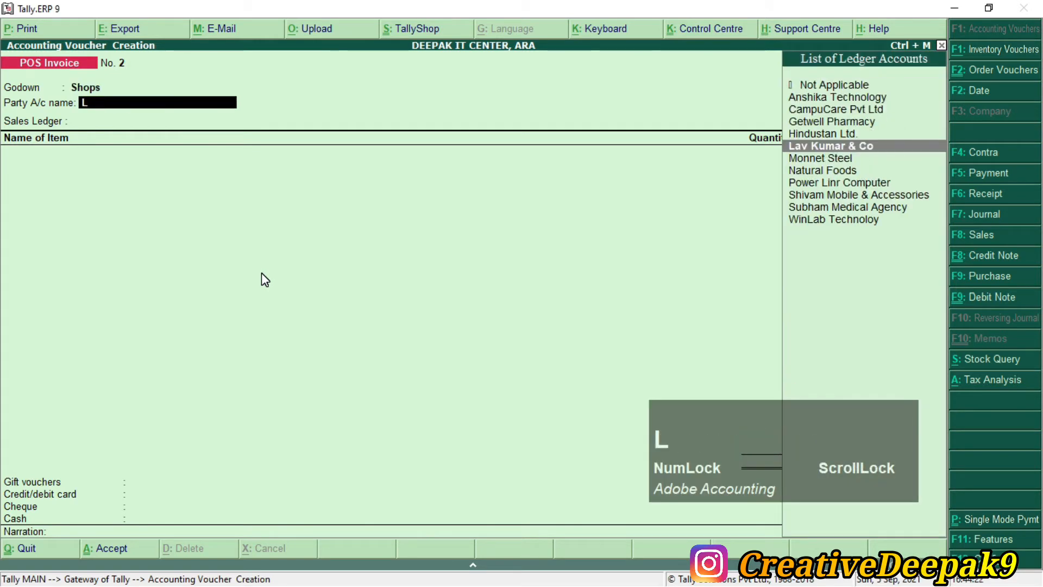
key(KP_Enter)
key(KP_Enter)
key(KP_Enter)
key(KP_Enter)
key(KP_Enter)
key(KP_Enter)
key(KP_Enter)
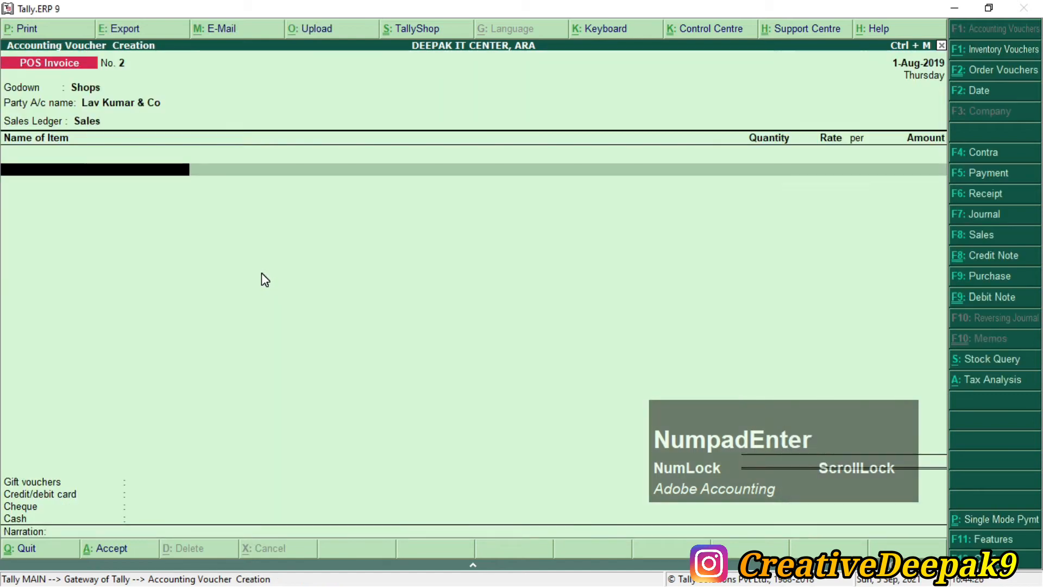
key(alt+Tab)
scroll(262, 281, down, 1)
scroll(266, 287, down, 4)
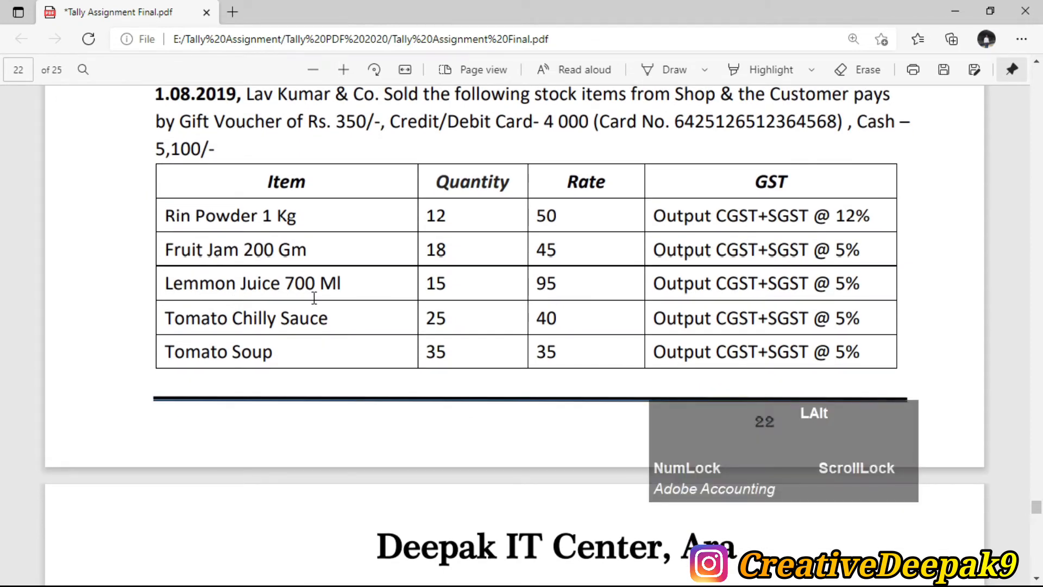
Step: Add Rin Powder 1kg as the first item with quantity 12
key(alt+Tab)
text(R)
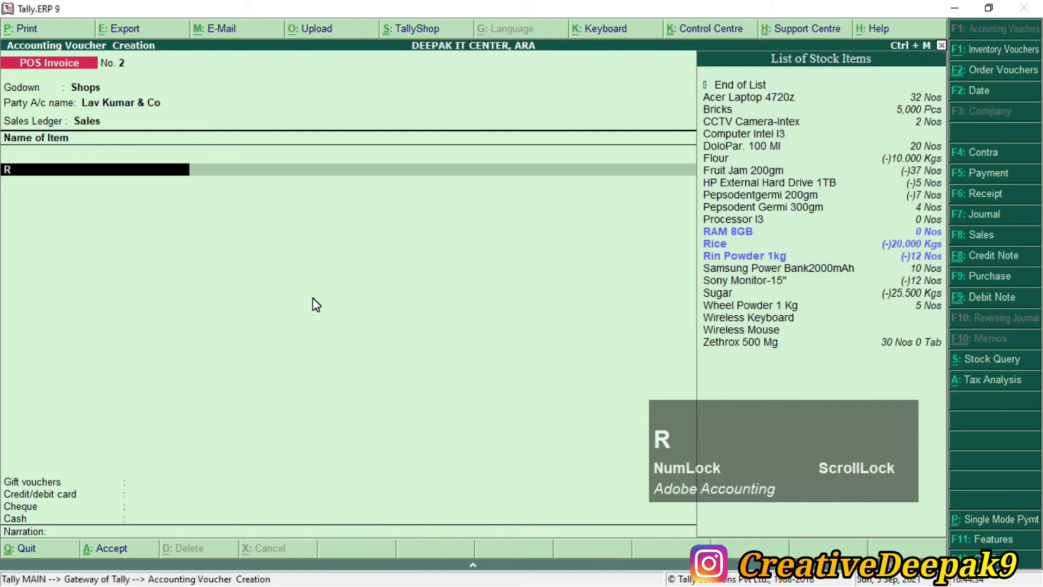
text(i)
key(Down)
key(Return)
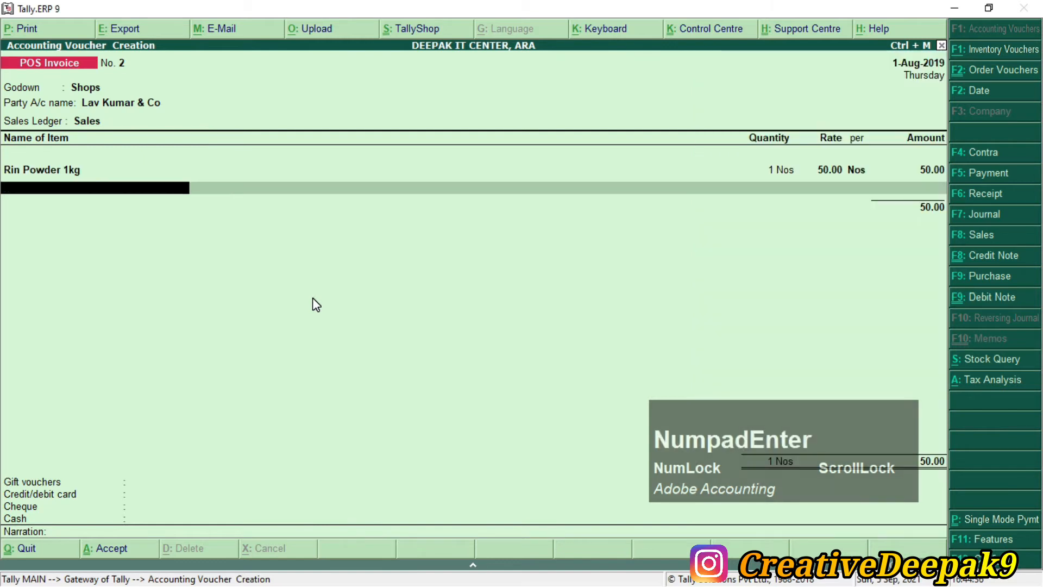
key(BackSpace)
key(alt+Tab)
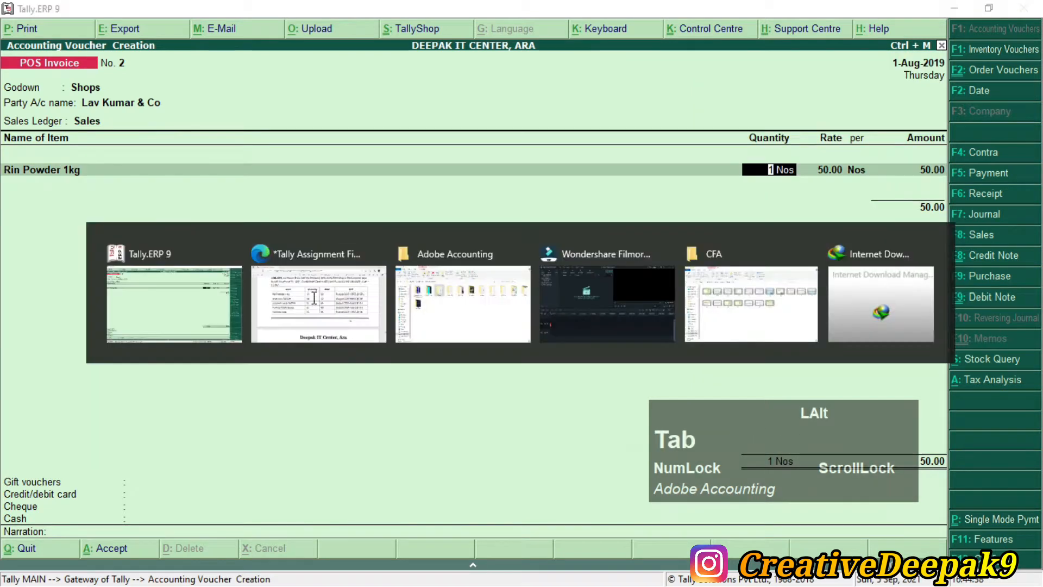
key(alt+Tab)
text(12)
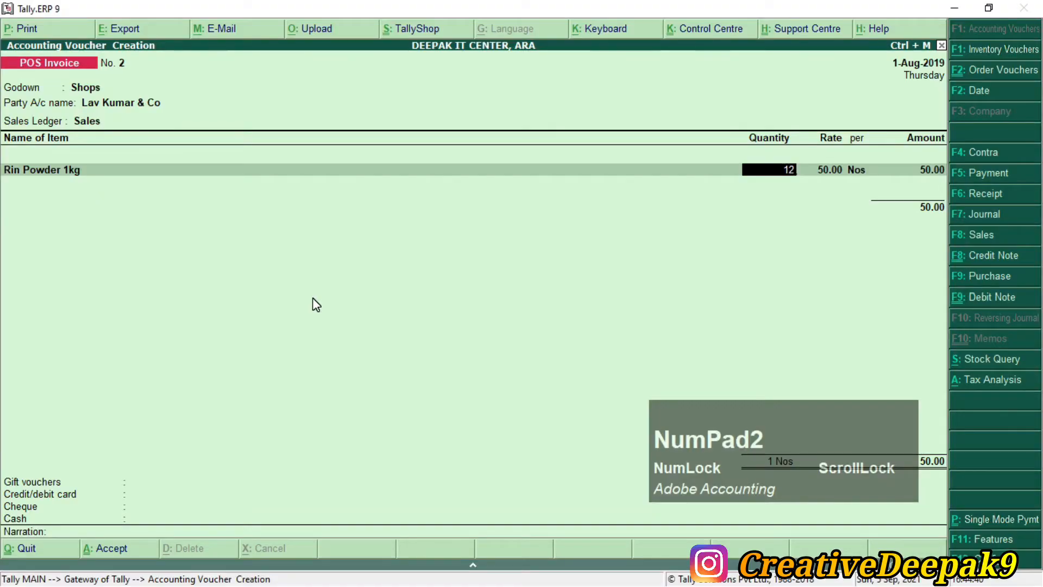
key(Return)
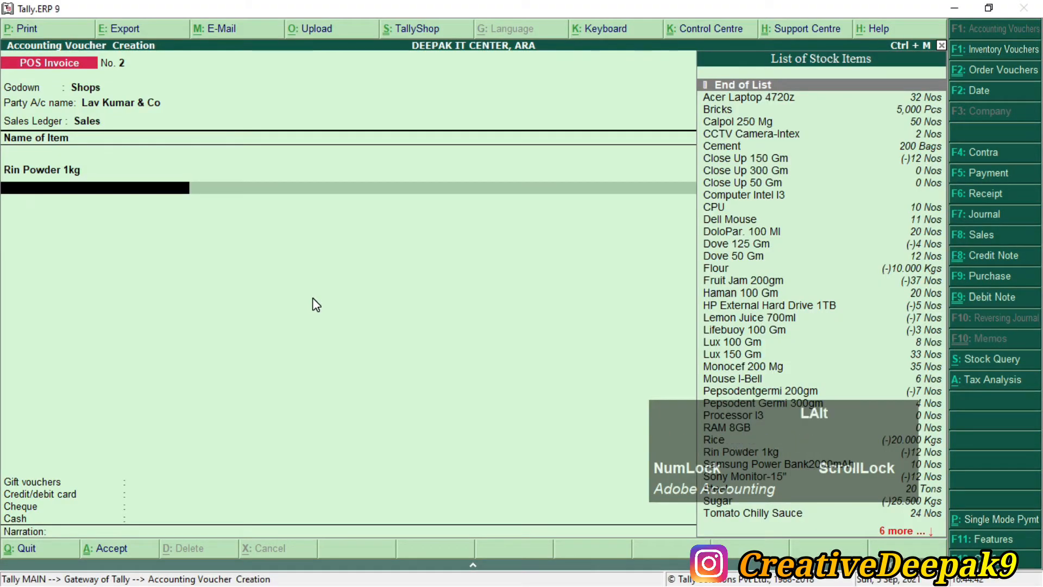
Step: Add Fruit Jam 200gm with quantity 18
key(alt+Tab)
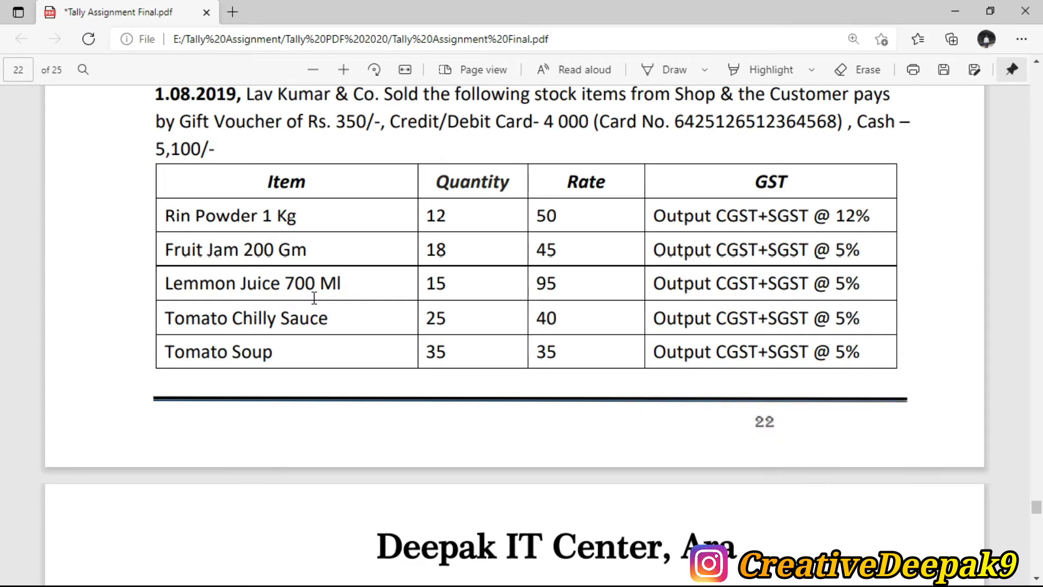
key(alt+Tab)
text(f)
key(Down)
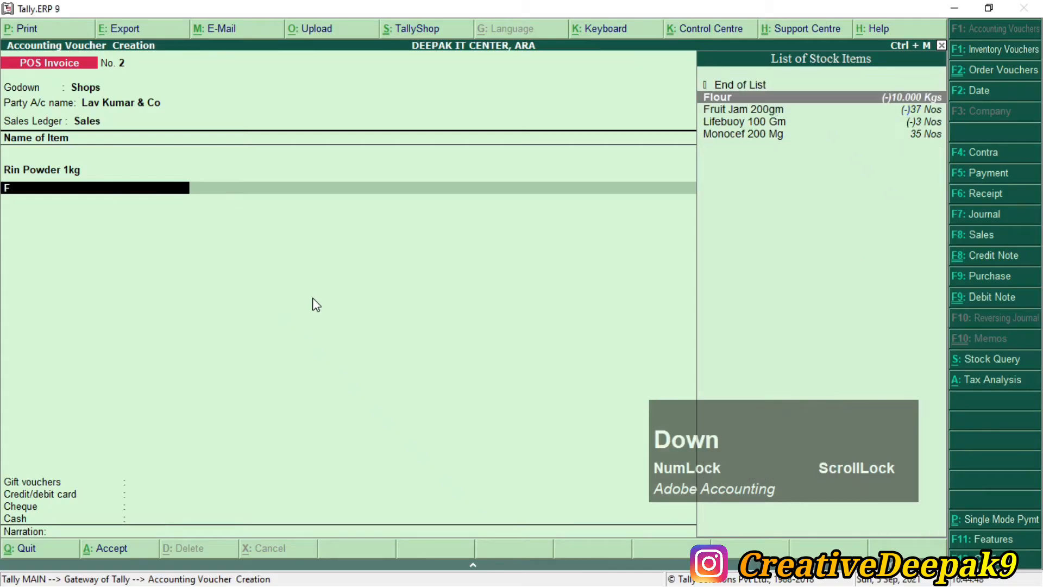
key(Down)
key(Return)
key(Return)
key(Return)
key(Return)
key(BackSpace)
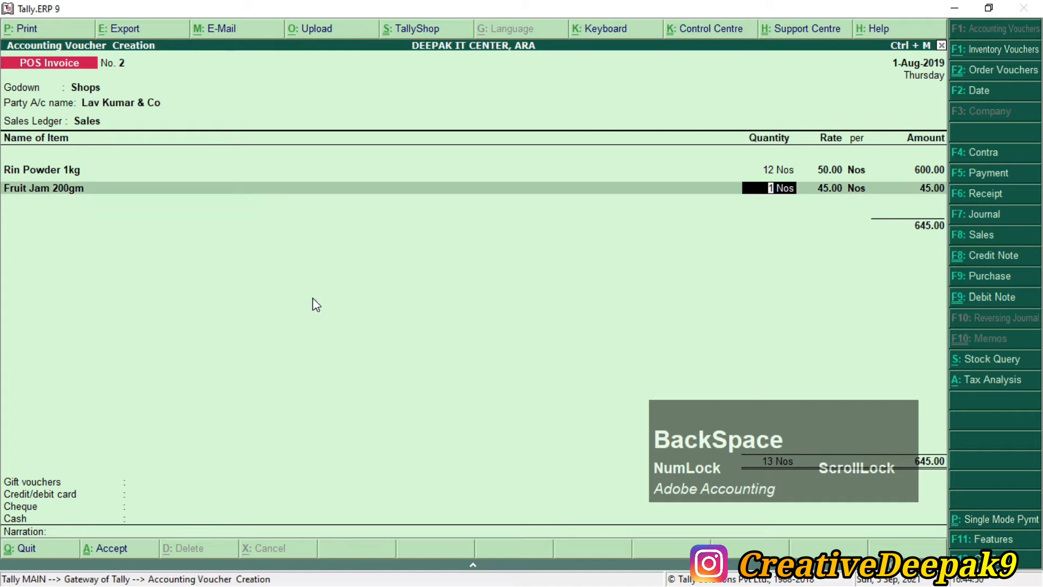
text(18)
key(Return)
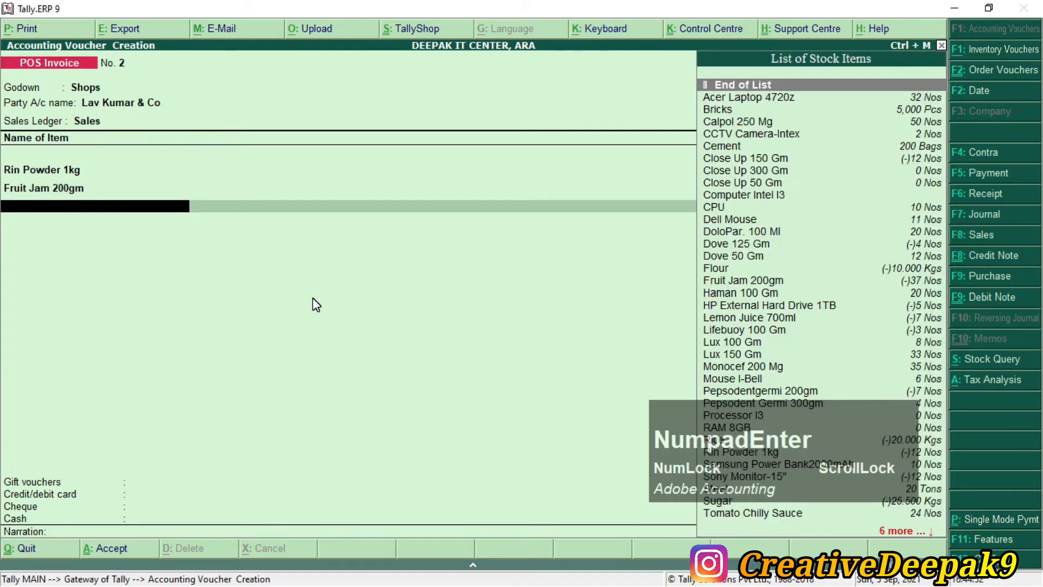
Step: Add Lemon Juice 700ml with quantity 15
key(alt+Tab)
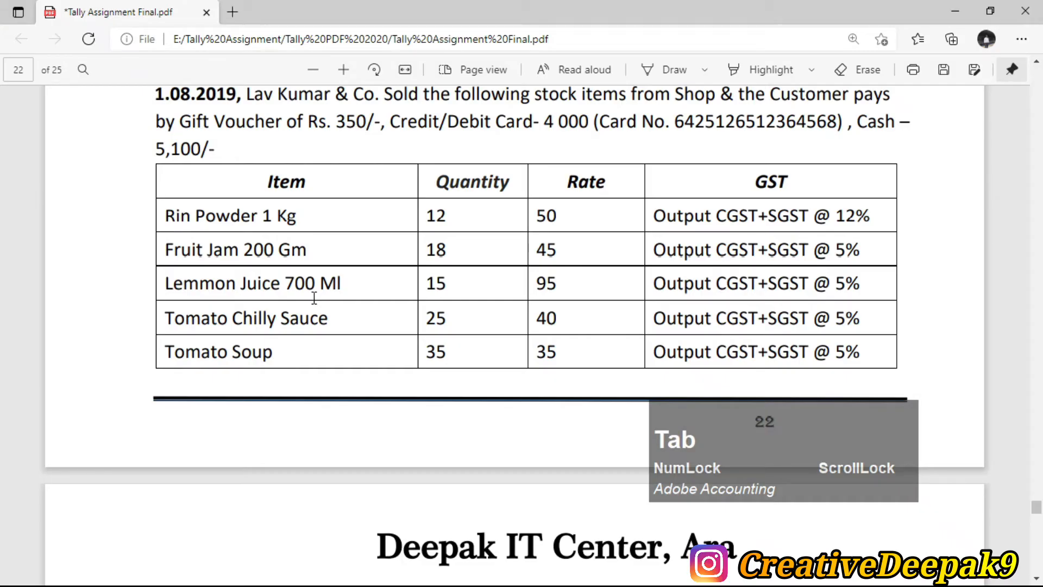
key(alt+Tab)
text(L)
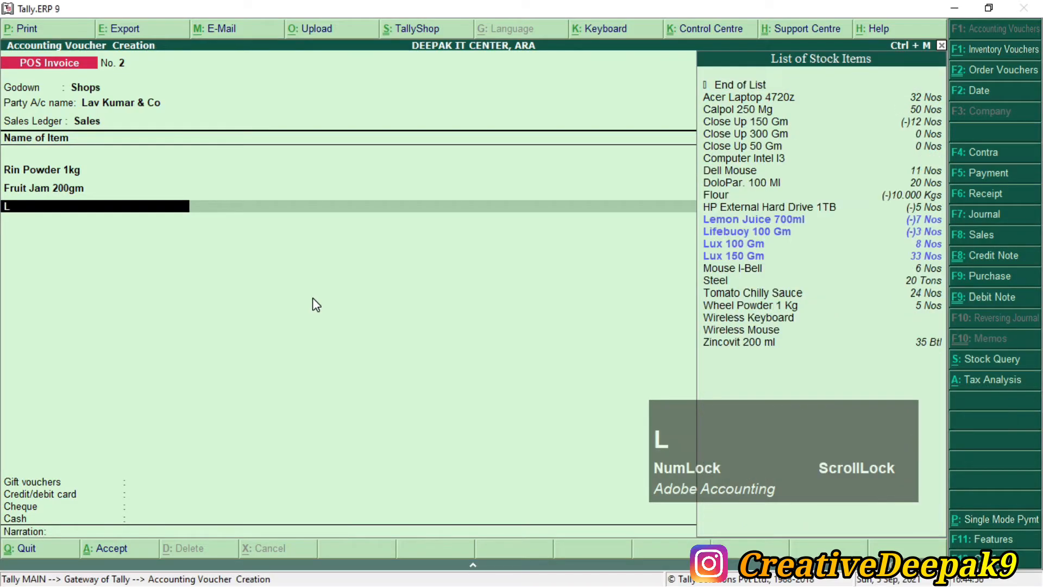
key(Down)
key(Return)
key(BackSpace)
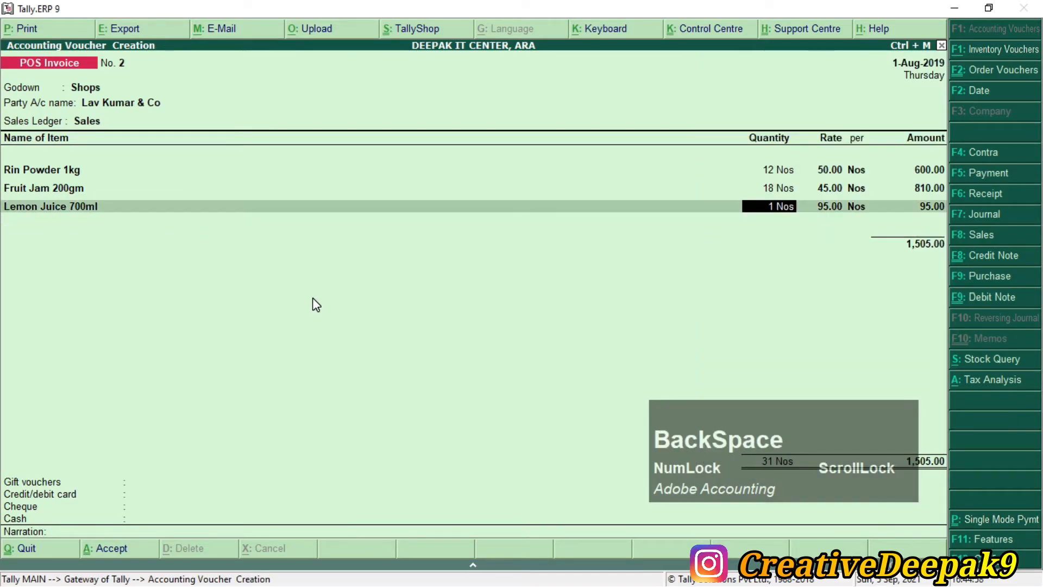
text(5)
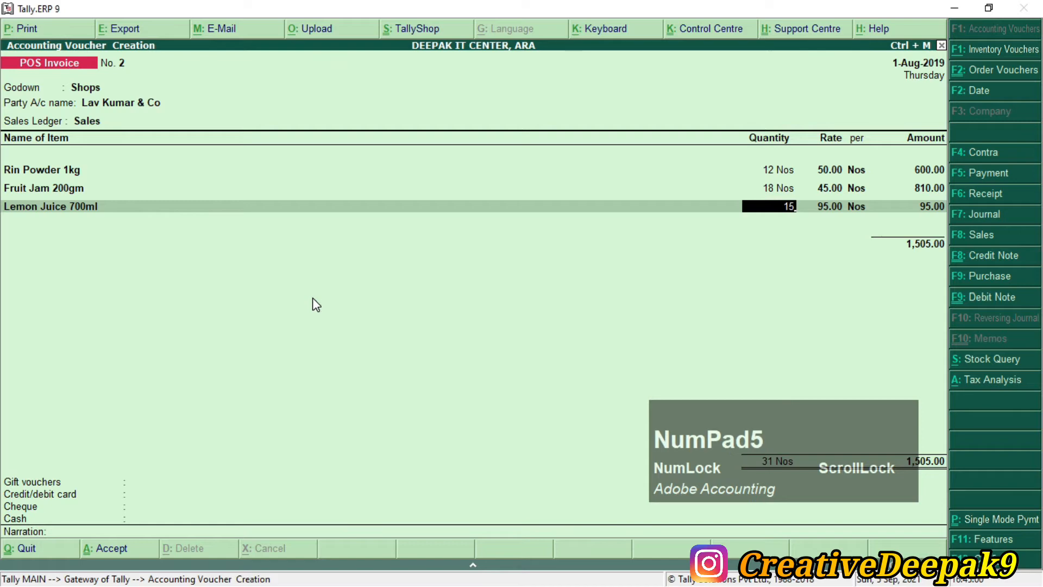
key(Return)
Step: Add Tomato Chilly Sauce with quantity 25
key(alt+Tab)
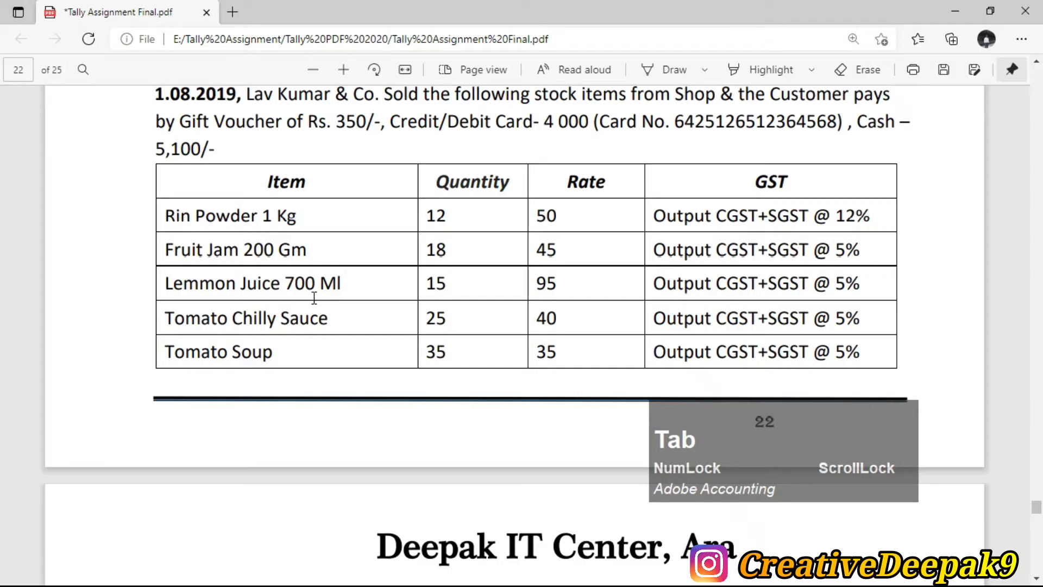
key(alt)
key(alt+Tab)
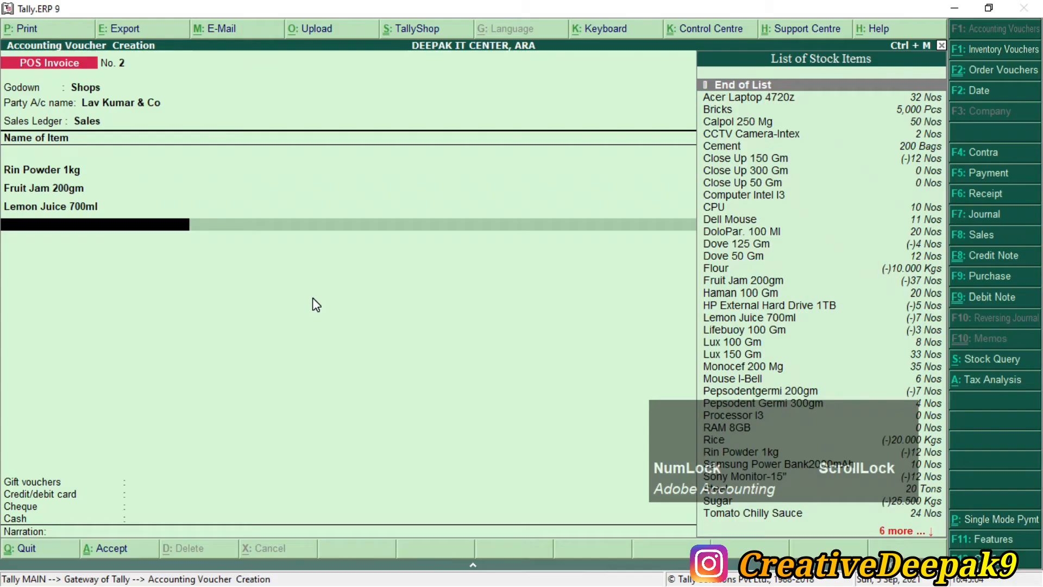
text(T)
key(Down)
key(Return)
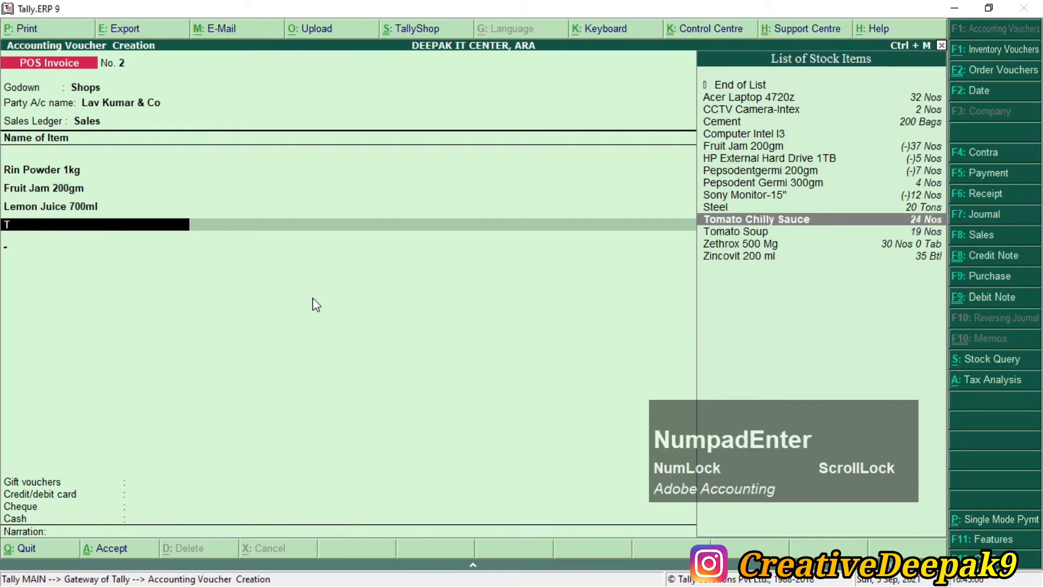
key(BackSpace)
key(BackSpace)
text(5)
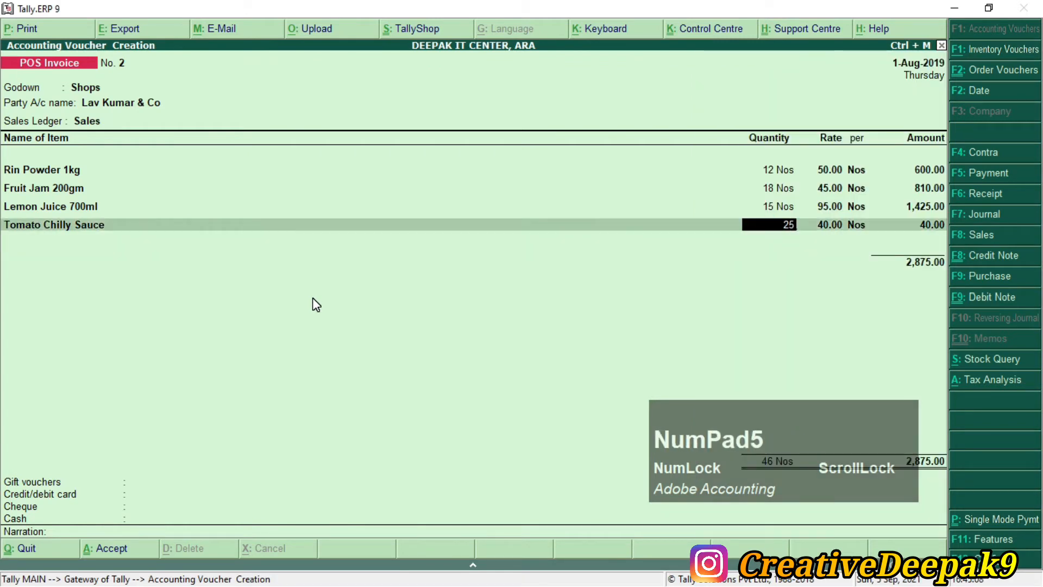
key(KP_Enter)
Step: Add Tomato Soup with quantity 35
key(alt+Tab)
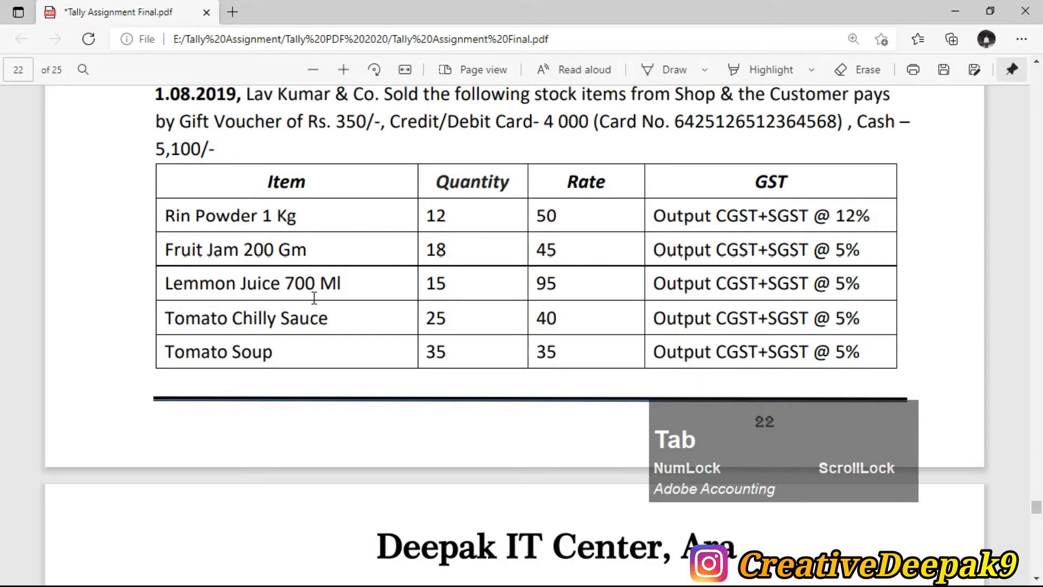
key(alt+Tab)
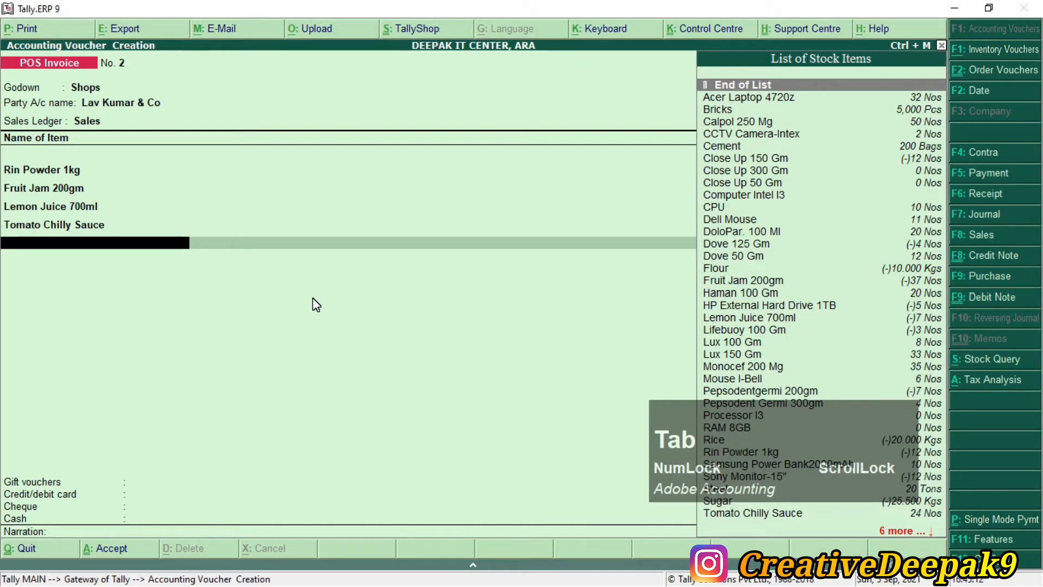
text(T)
key(Down)
key(KP_Enter)
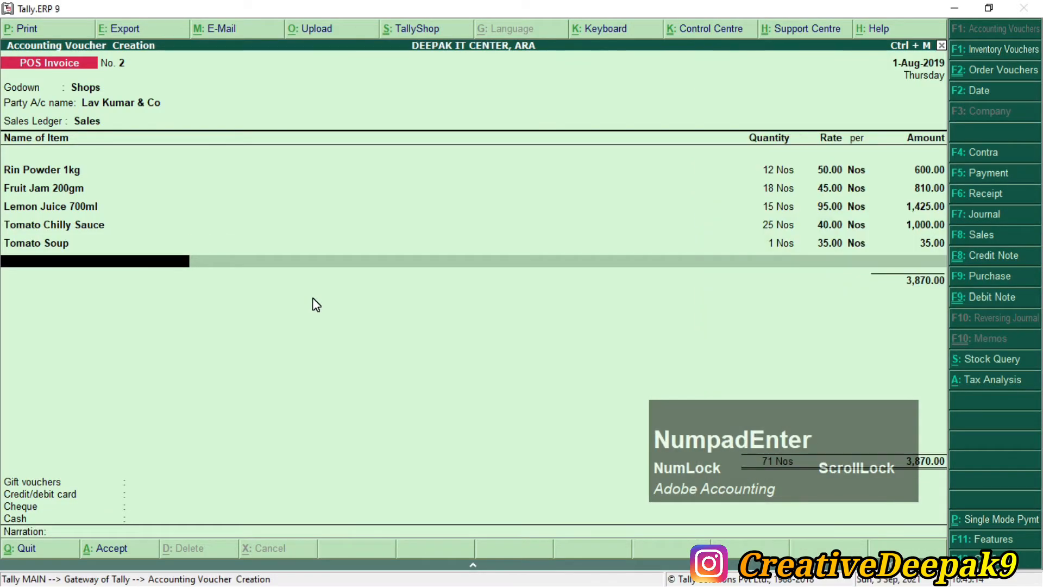
key(BackSpace)
text(35)
key(KP_Enter)
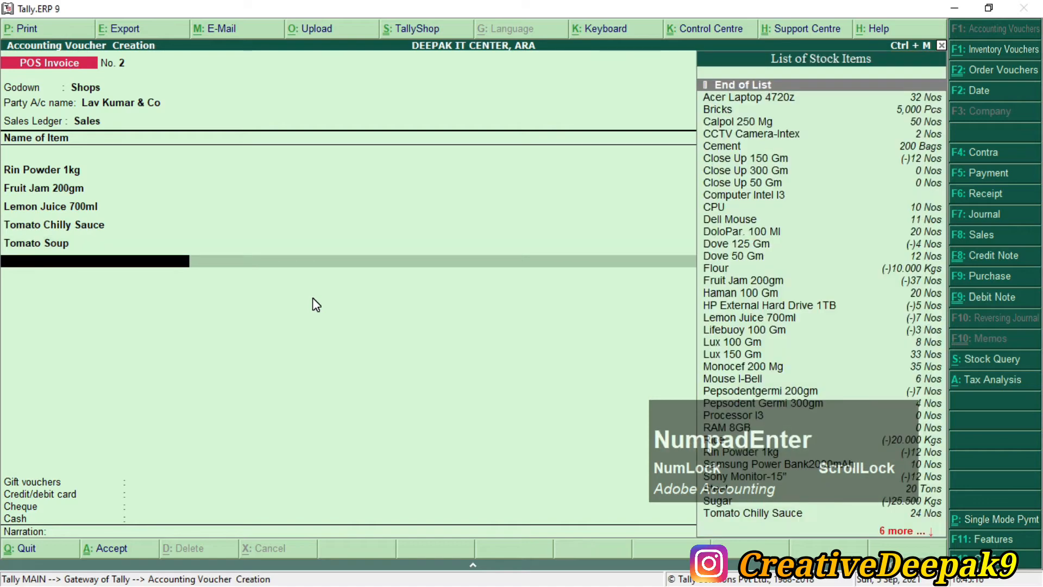
Step: Check the PDF for the next item, search the stock list for 'O', and start a new stock item
key(alt+Tab)
scroll(315, 298, down, 5)
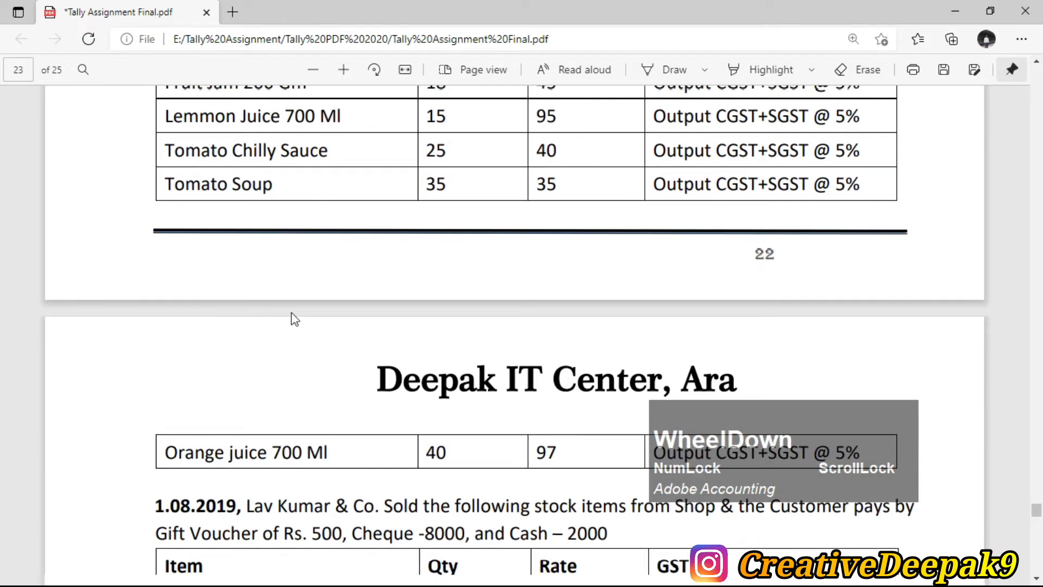
key(alt+Tab)
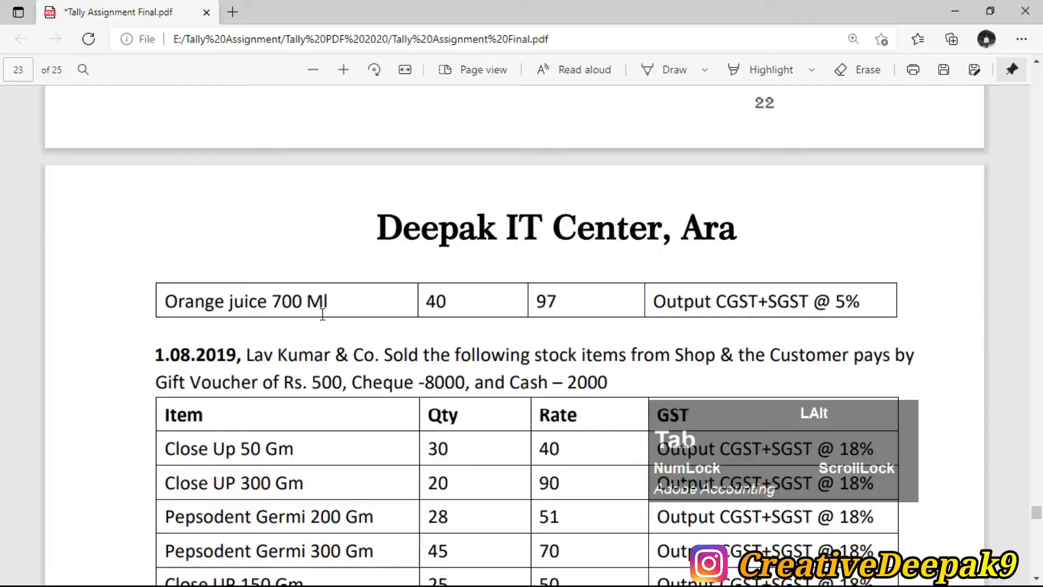
text(O)
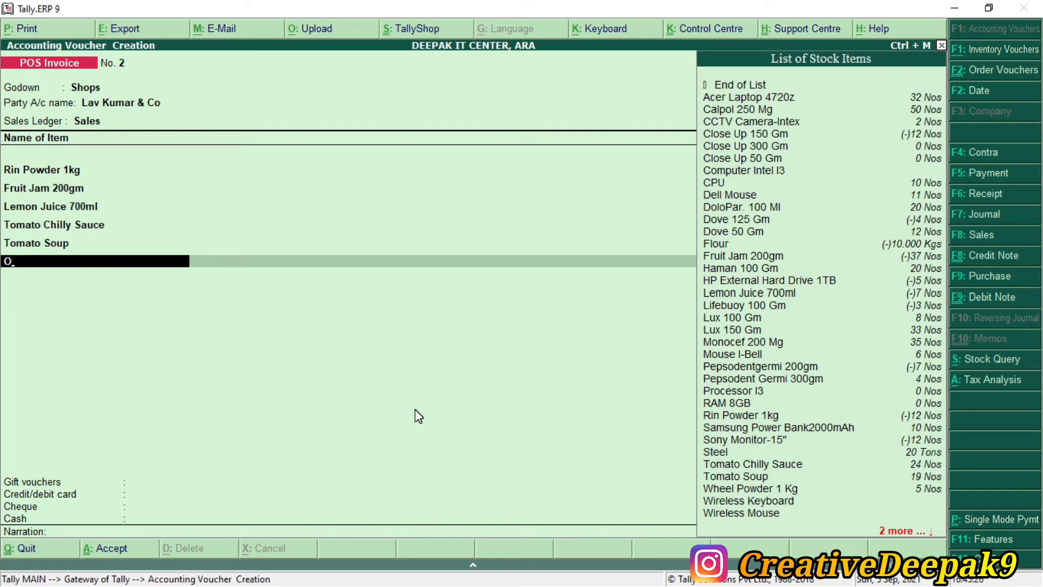
key(alt+c)
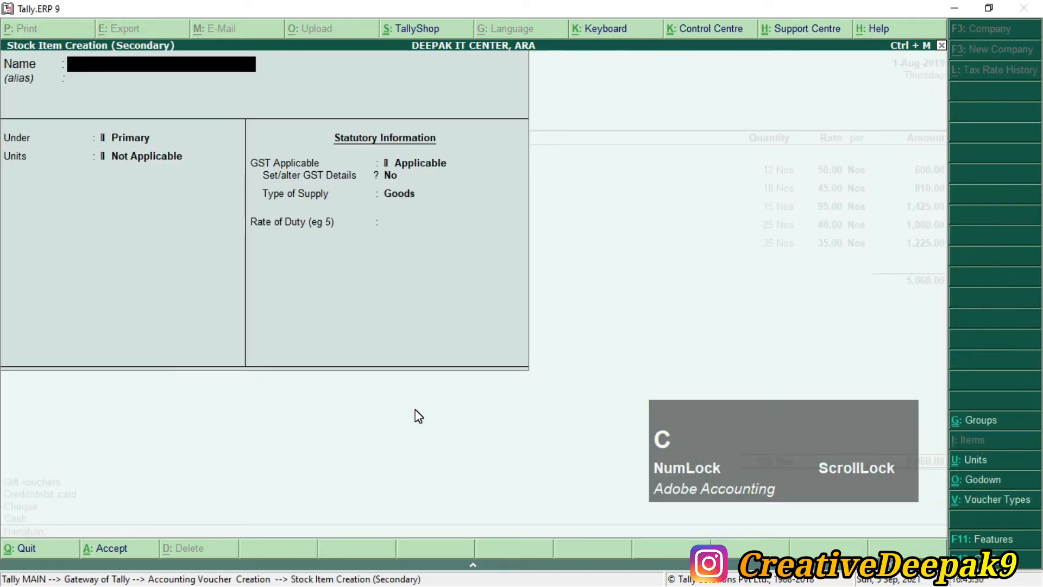
Step: Name the new stock item Orange Juice 700ml
text(Orange)
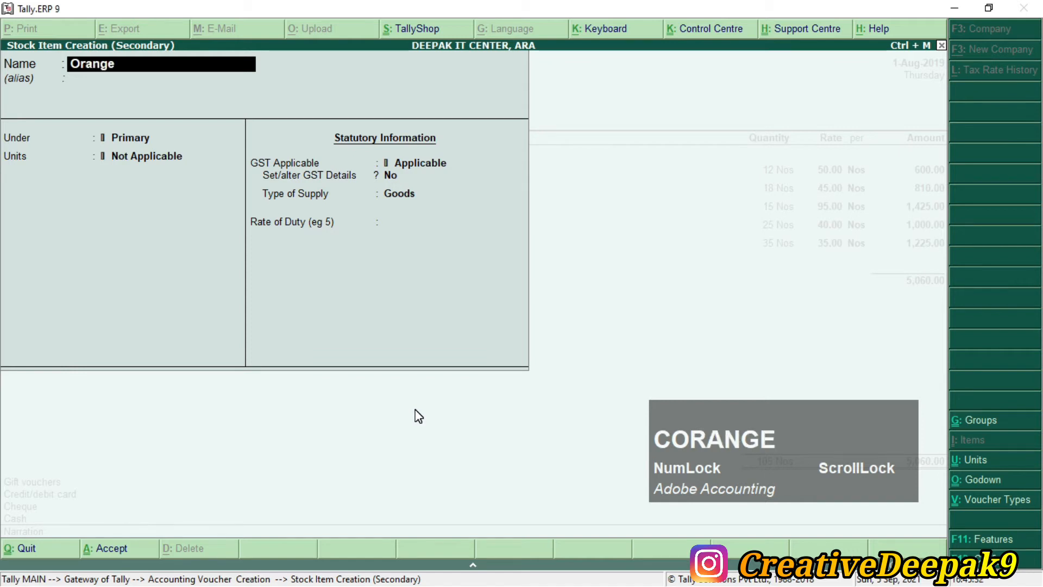
text( Juice)
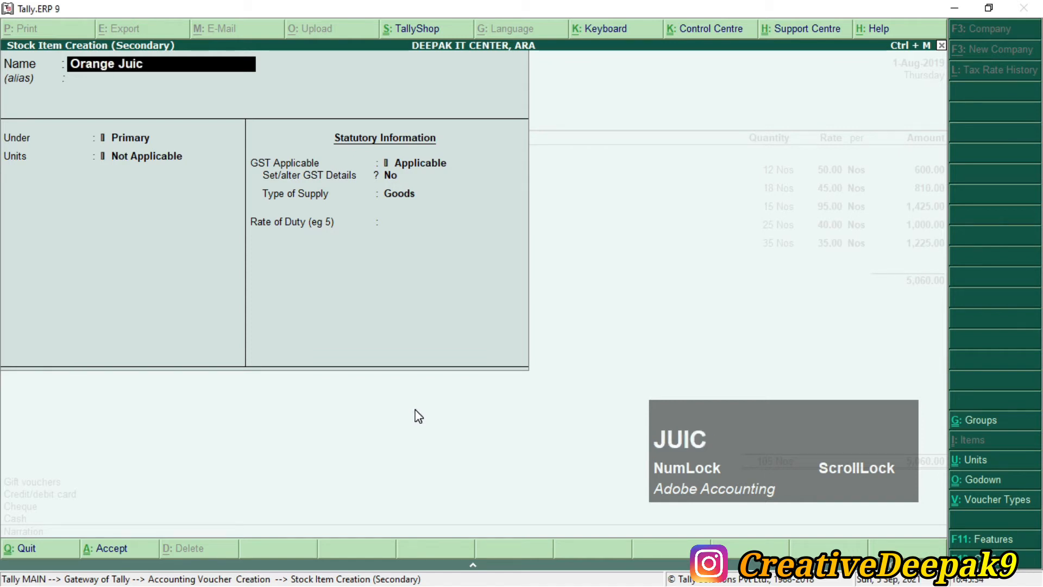
key(alt+Tab)
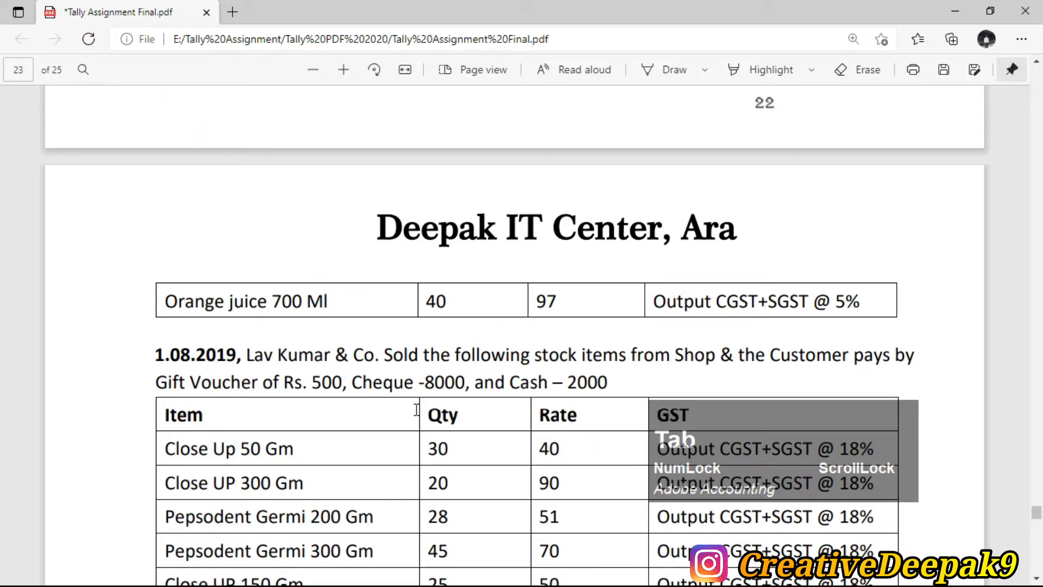
key(alt+Tab)
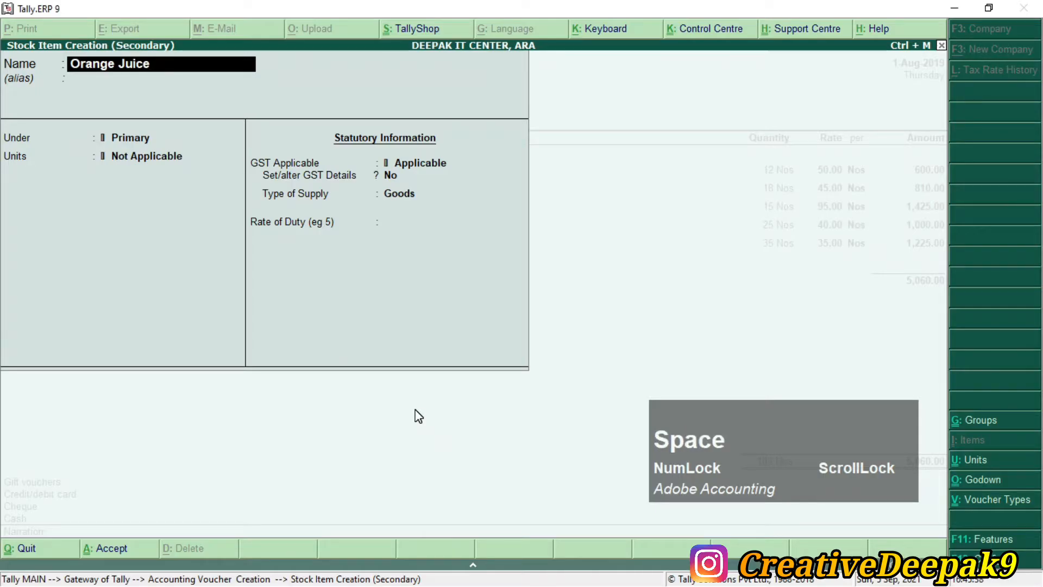
text(700ml)
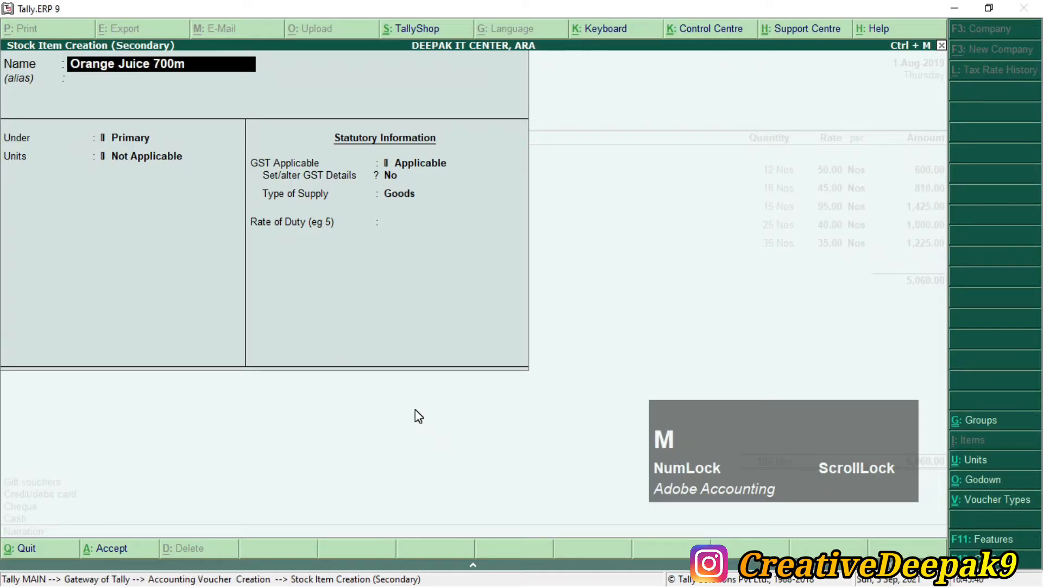
key(Return)
key(Return)
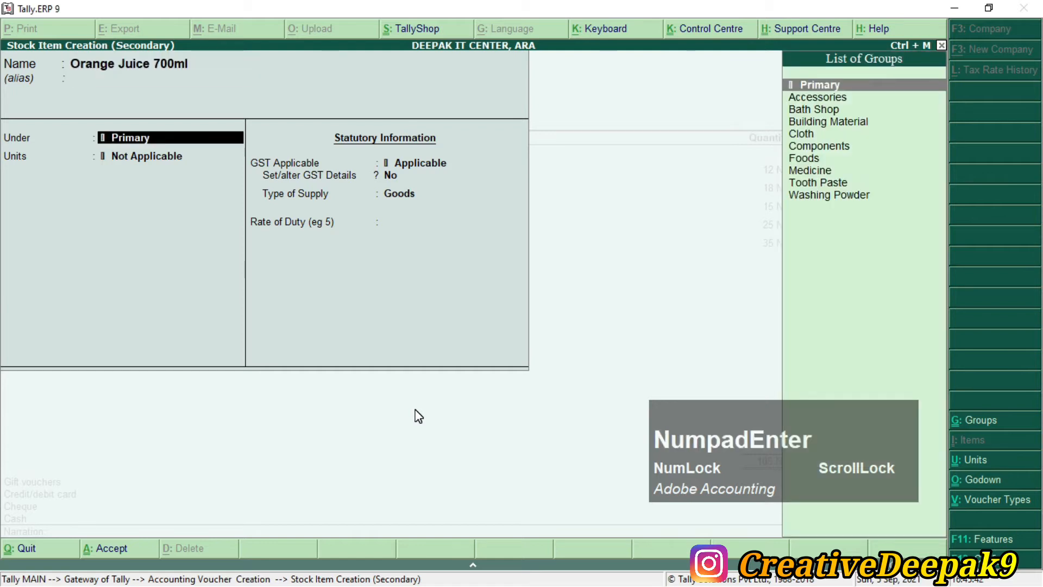
Step: Place the item under Foods with Nos as its unit and pass through the GST details
text(Foods)
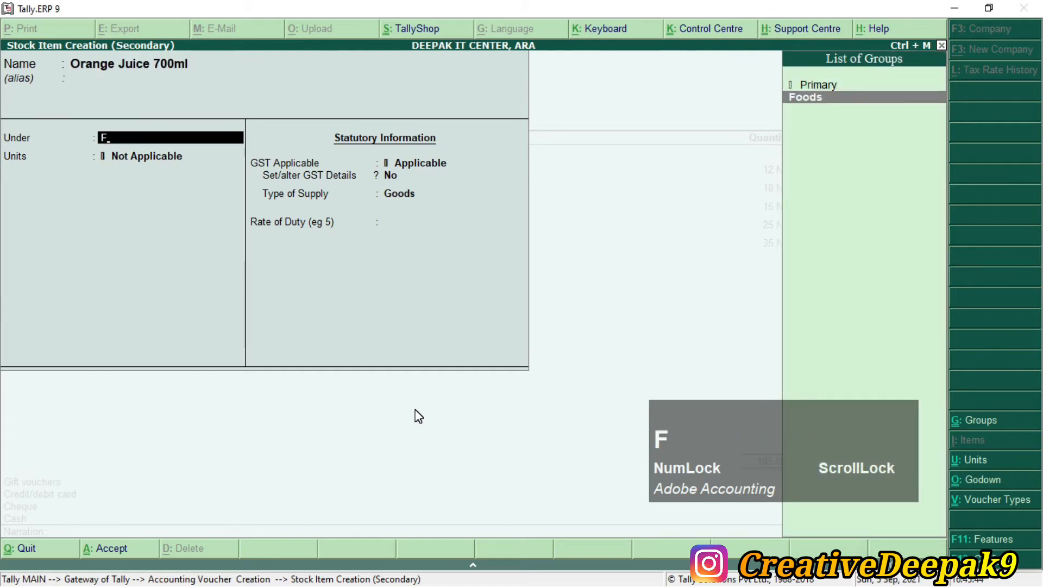
key(Return)
key(alt+Tab)
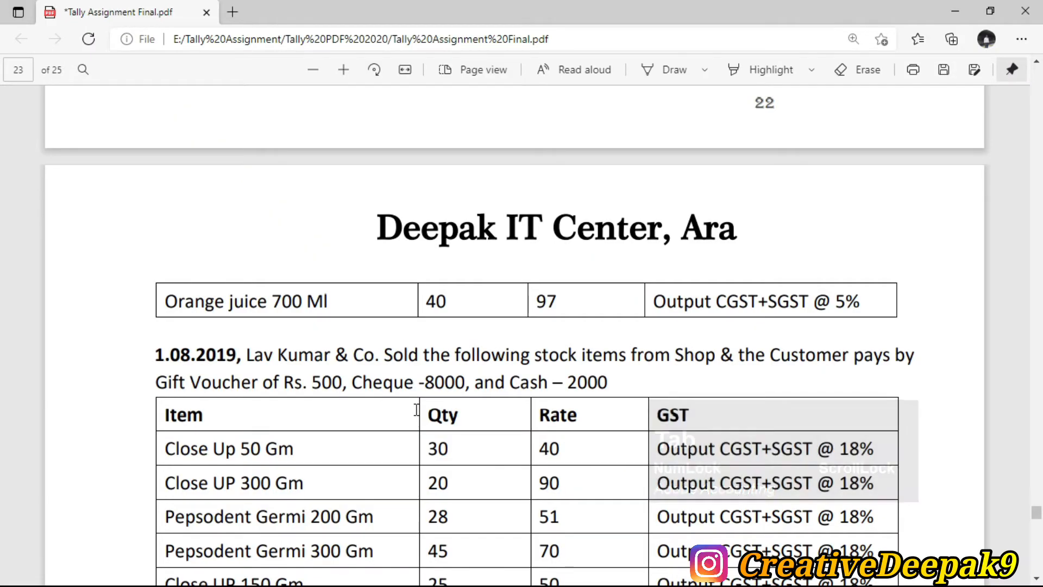
key(alt+Tab)
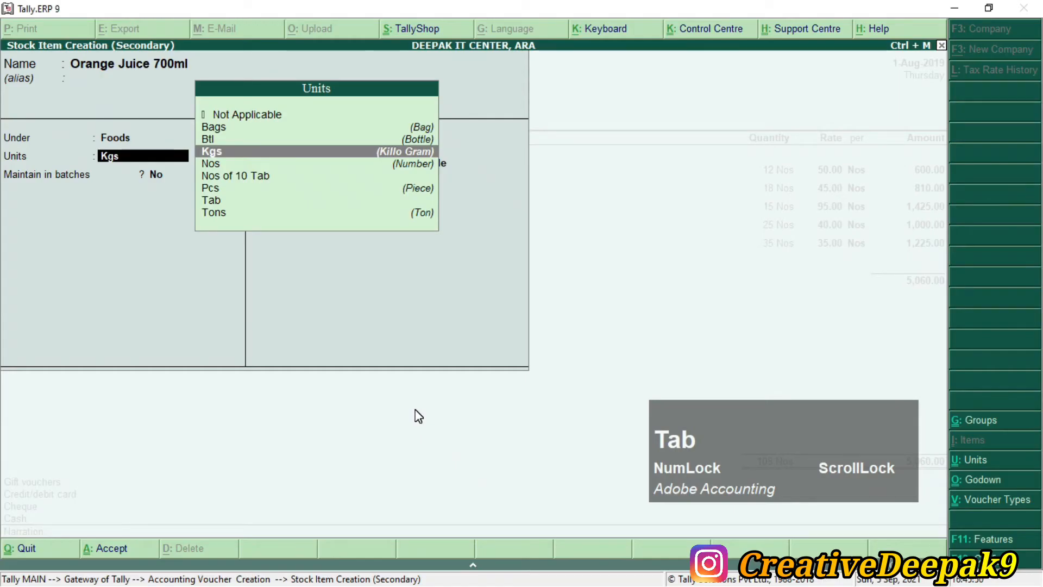
text(n)
key(Down)
key(Return)
key(Return)
key(Return)
key(Return)
key(Return)
key(Return)
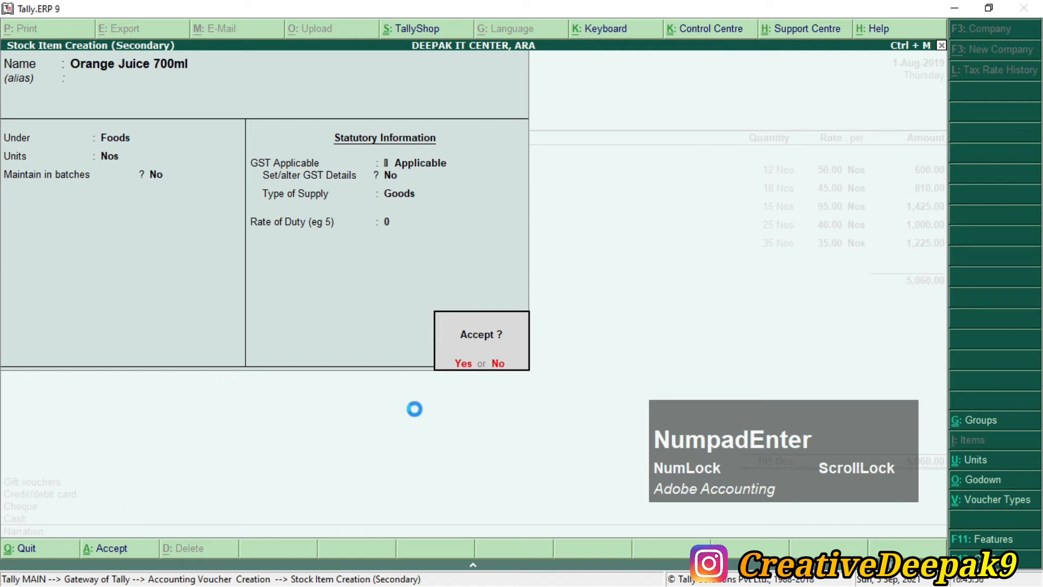
key(Return)
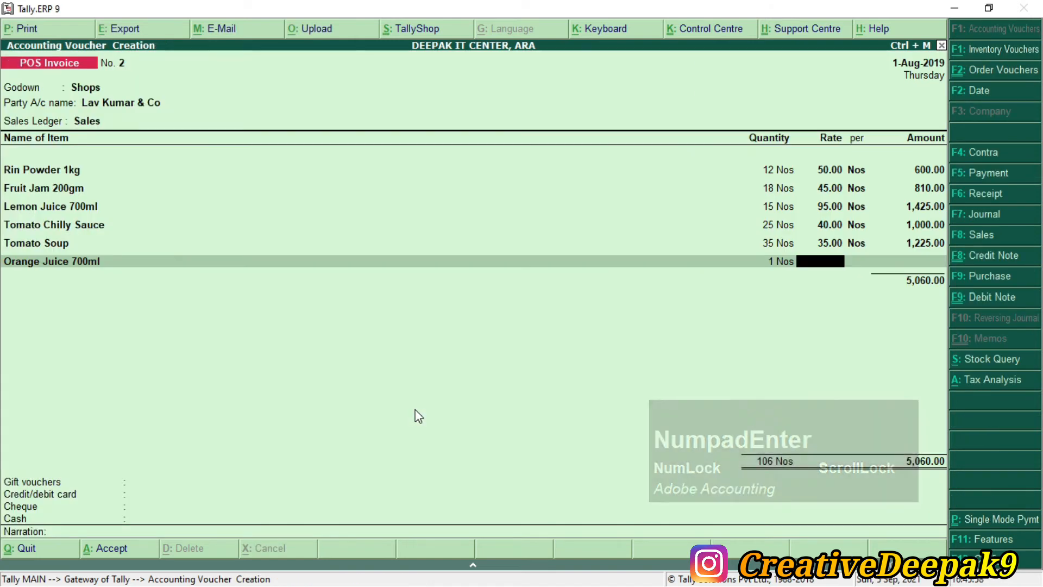
Step: Bill Orange Juice 700ml at quantity 40 and rate 97
key(BackSpace)
key(BackSpace)
key(alt+Tab)
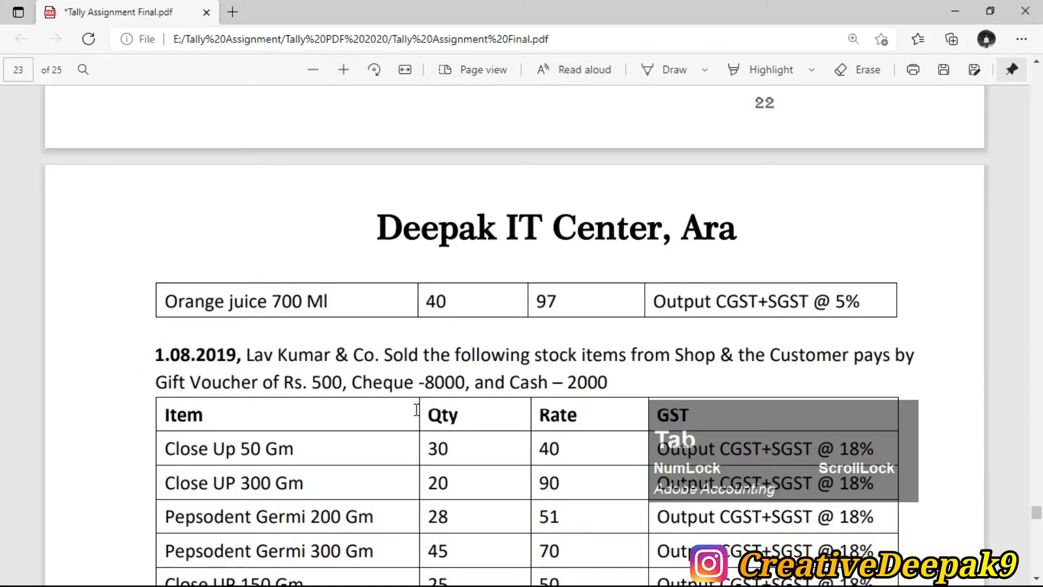
key(alt+Tab)
text(40)
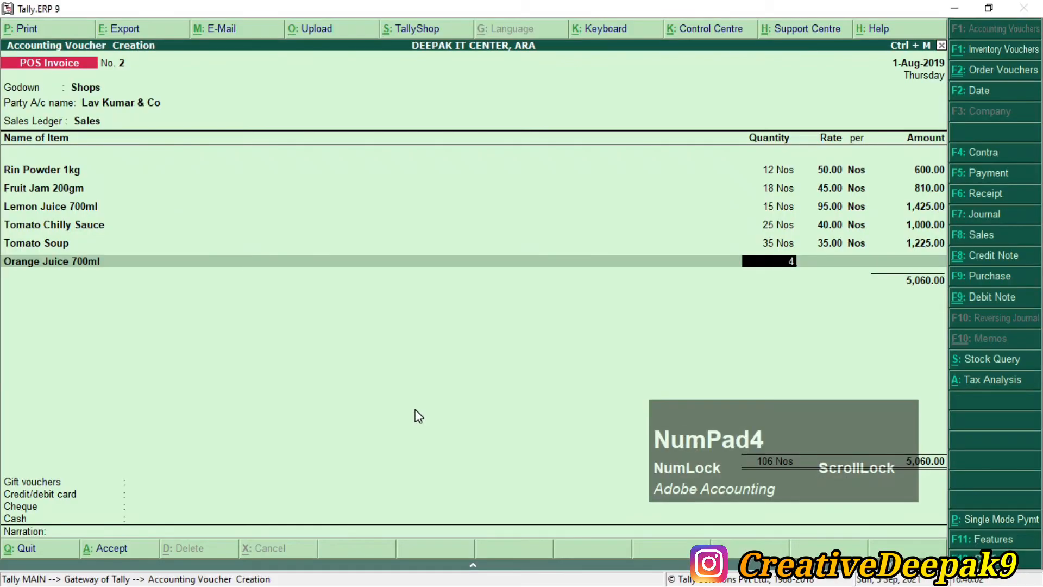
key(Return)
text(97)
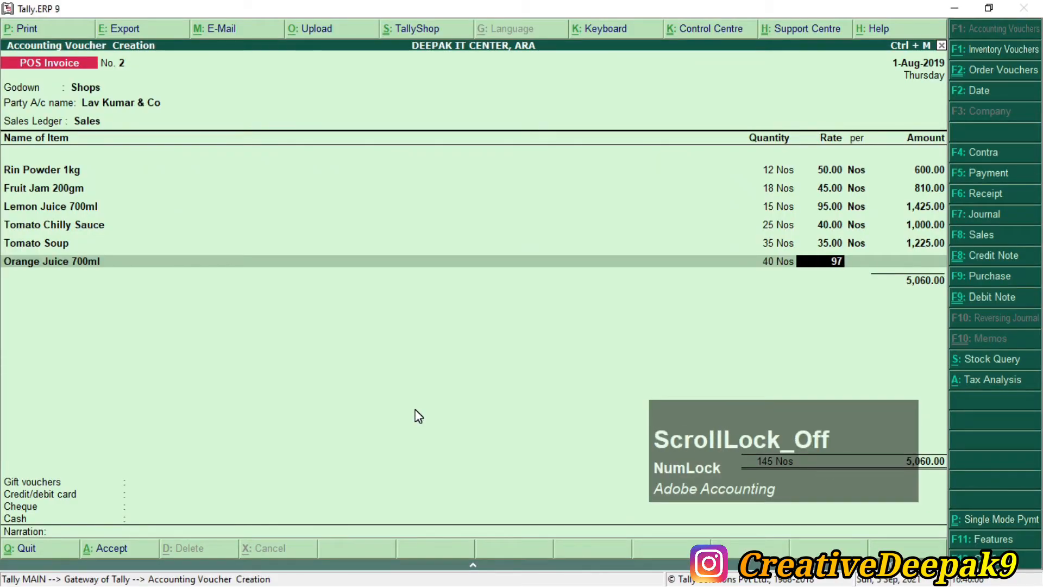
key(Return)
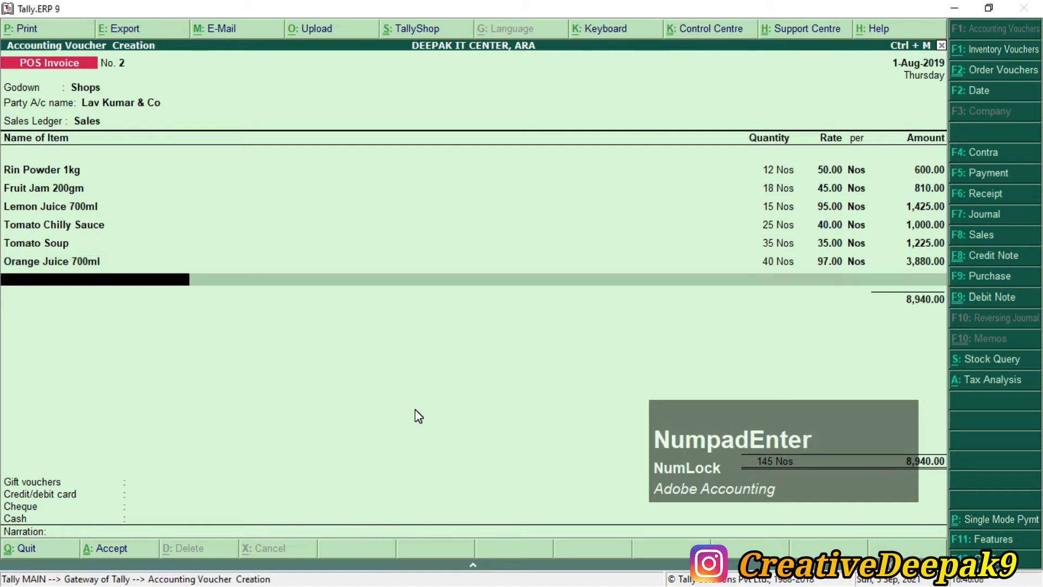
Step: Add OUTPUT CGST and OUTPUT SGST tax lines of 244.51 each
key(Return)
text(O)
key(Down)
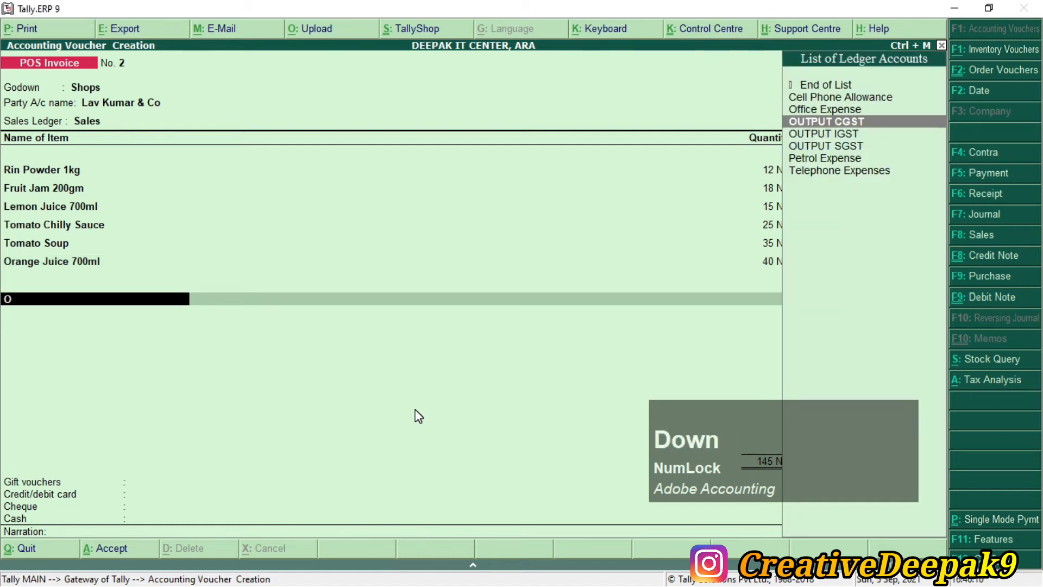
key(Return)
key(Return)
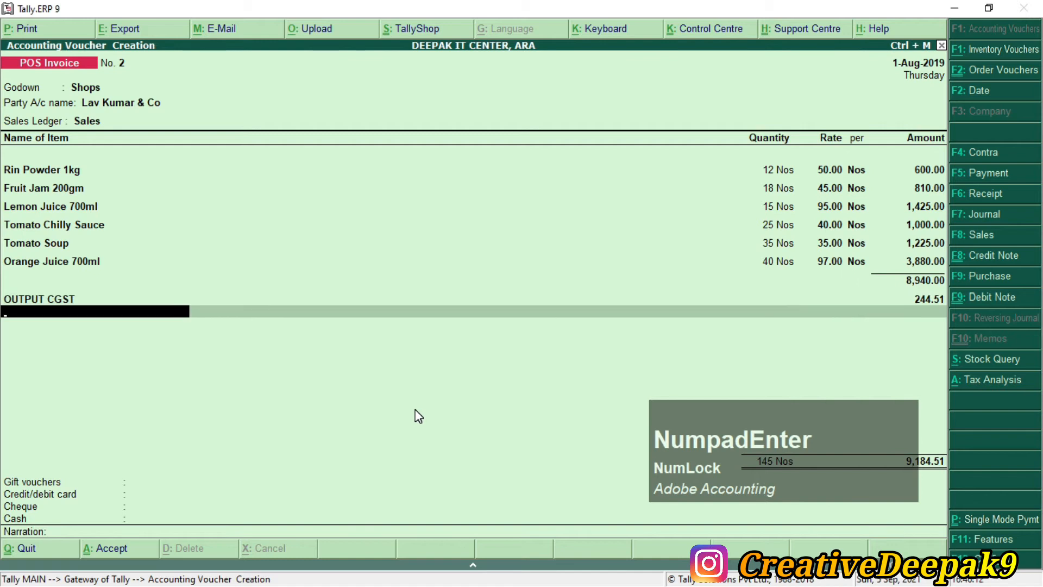
text(O)
key(Down)
key(Down)
key(Down)
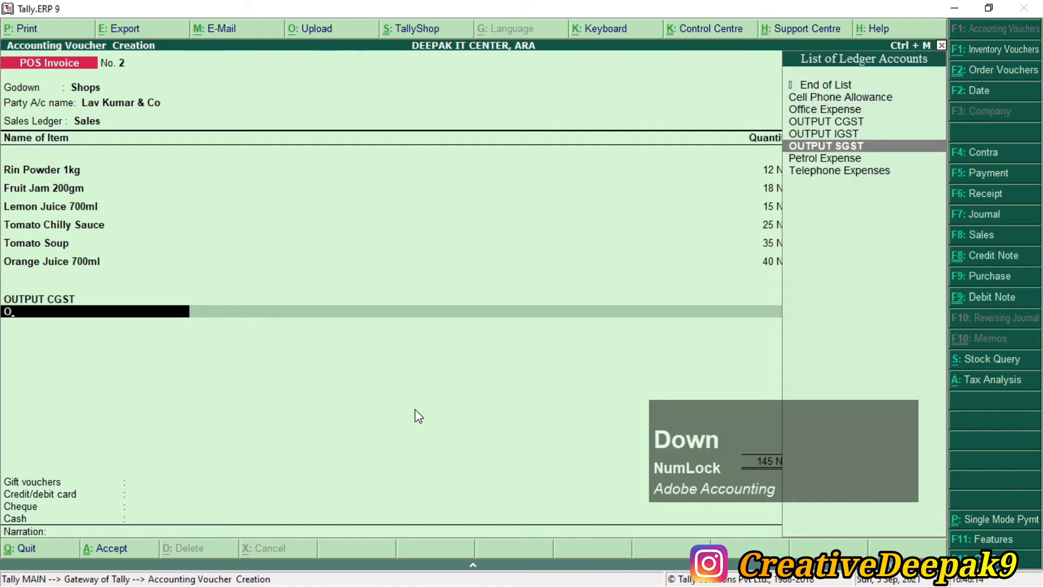
key(Return)
Step: Review the gift voucher, card and cash amounts in the PDF, then reach the payment fields
key(alt+Tab)
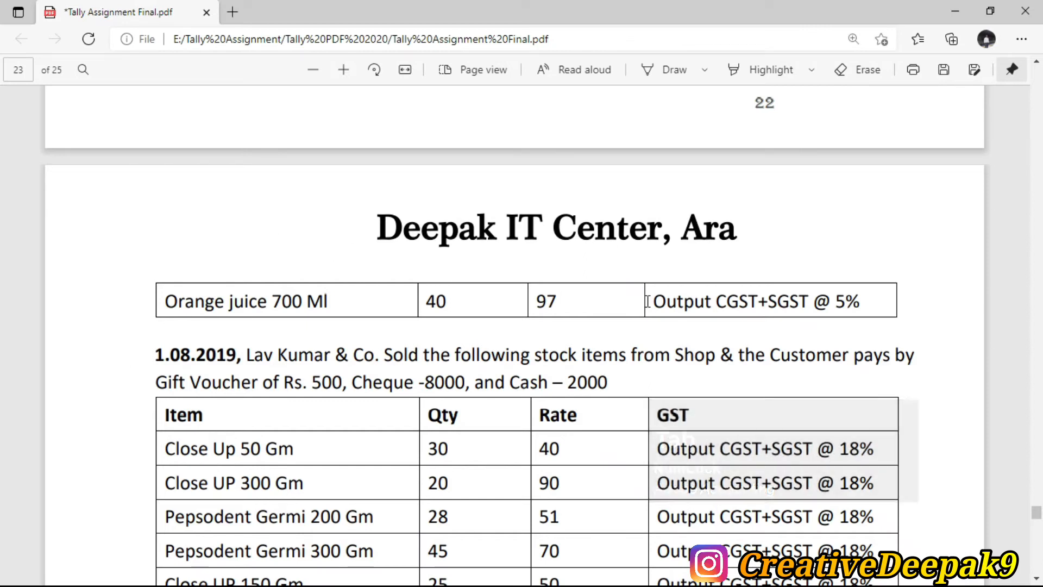
scroll(647, 304, up, 3)
scroll(645, 309, down, 2)
scroll(775, 298, up, 4)
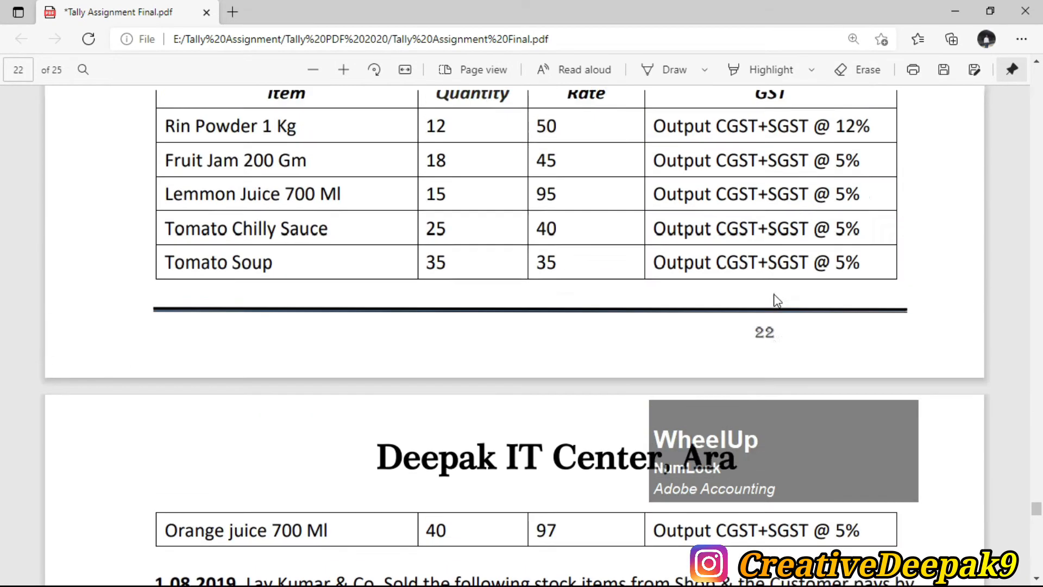
scroll(666, 273, up, 2)
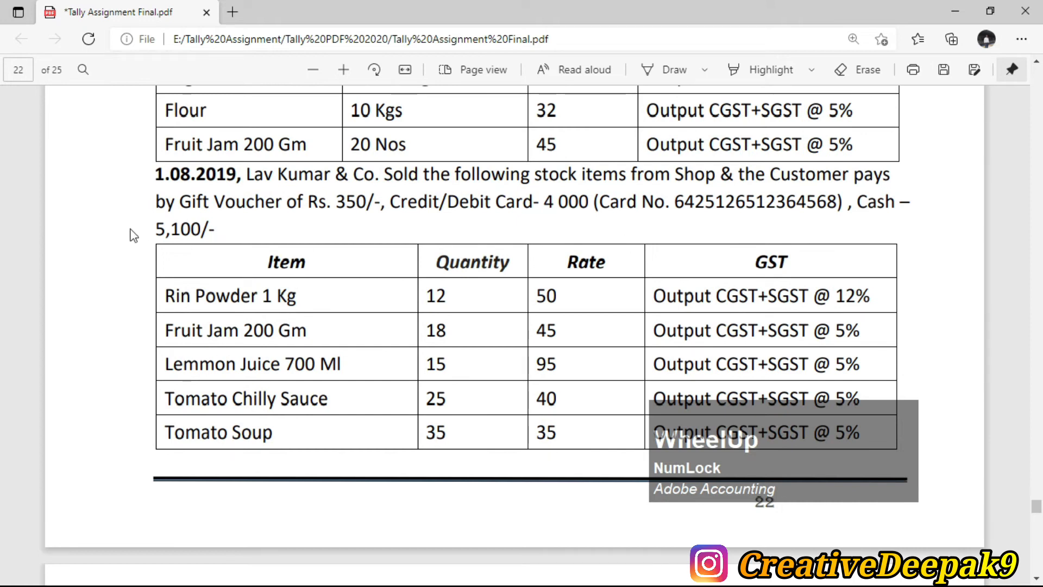
drag(148, 200, 228, 228)
click(227, 228)
key(alt+Tab)
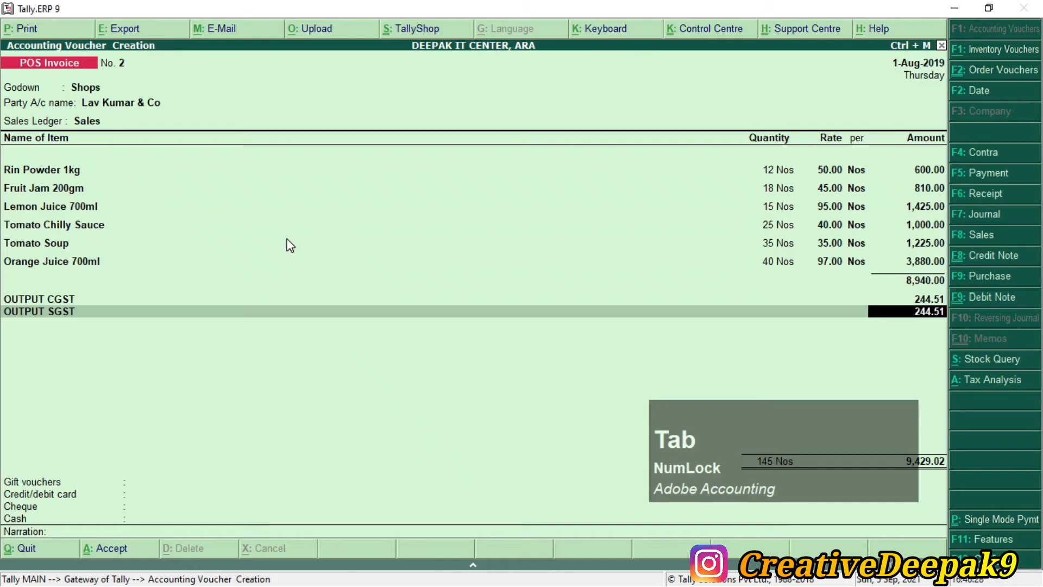
key(Return)
key(Return)
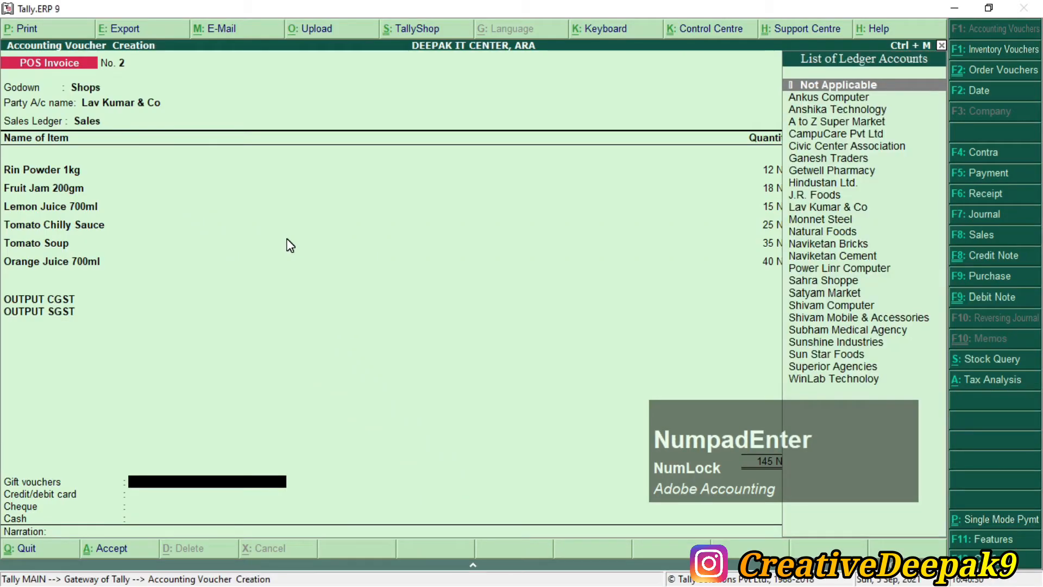
Step: From the Gift vouchers field, create a ledger named Big Billon Day and move to its group
text(2)
mouse_move(1, 468)
mouse_down()
mouse_move(272, 508)
mouse_move(319, 494)
mouse_up()
key(Escape)
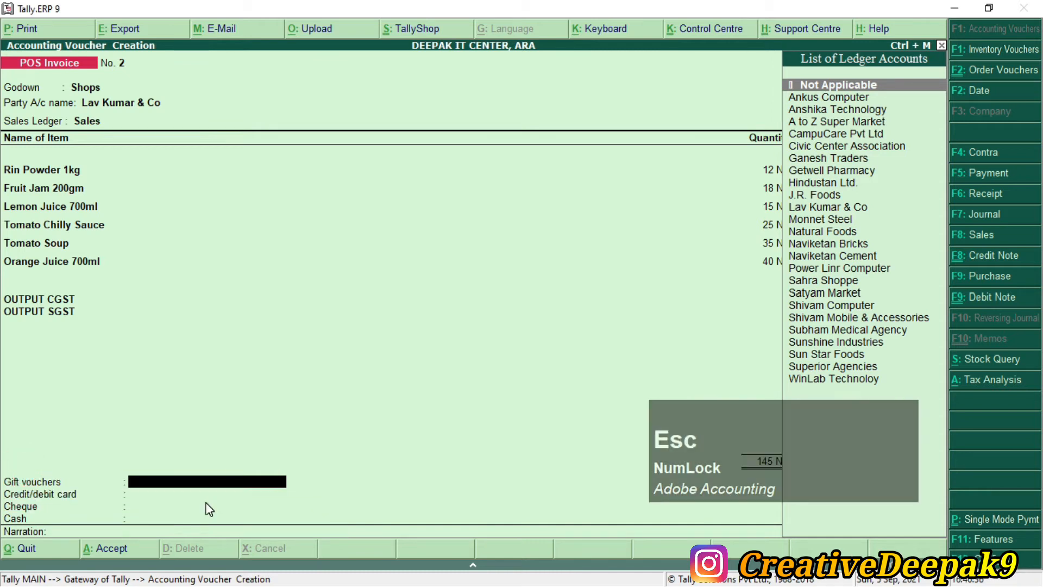
key(alt+c)
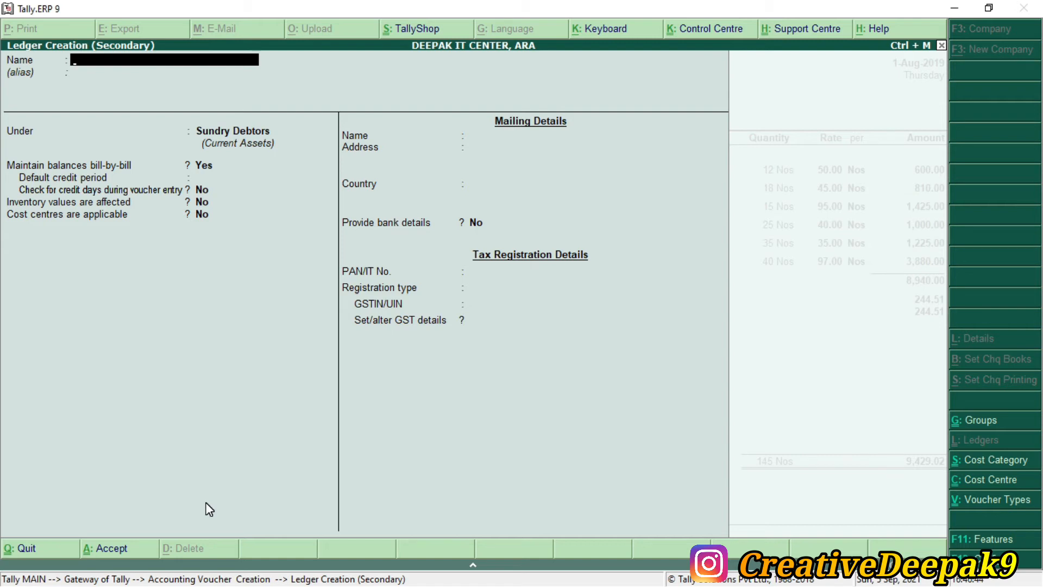
text(Big)
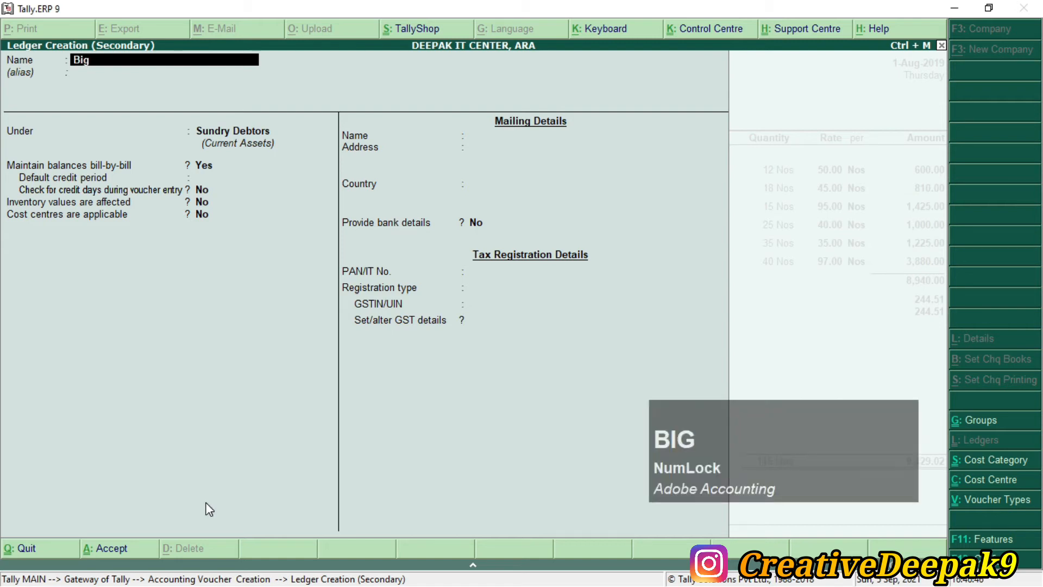
text( Billo)
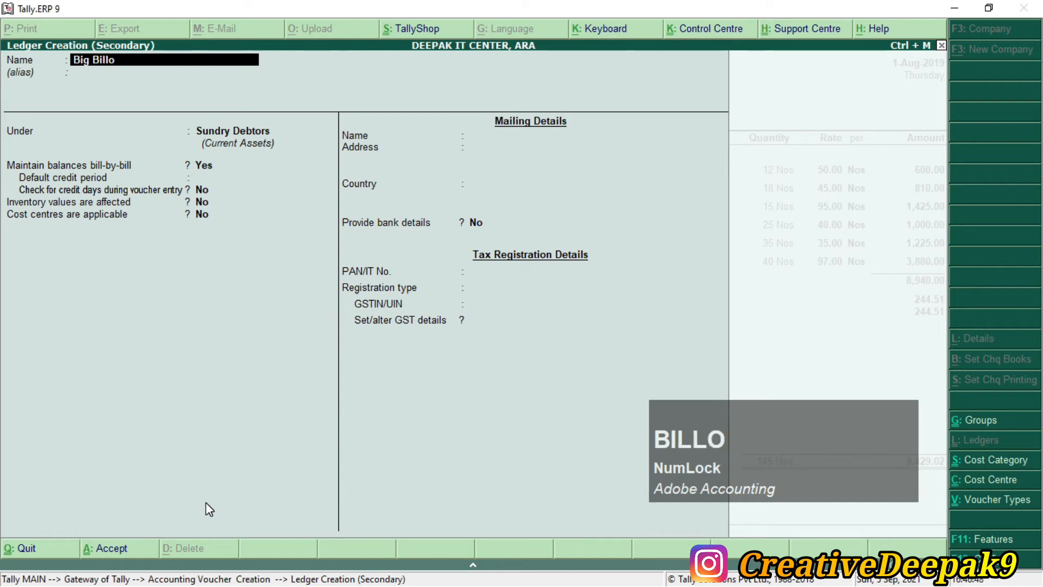
text(n Day)
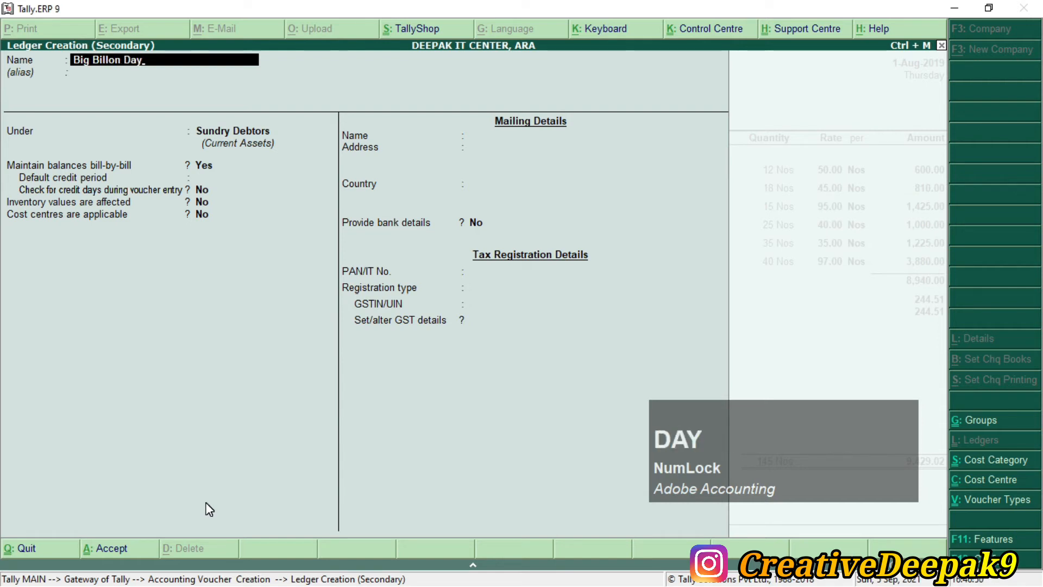
key(KP_Enter)
key(KP_Enter)
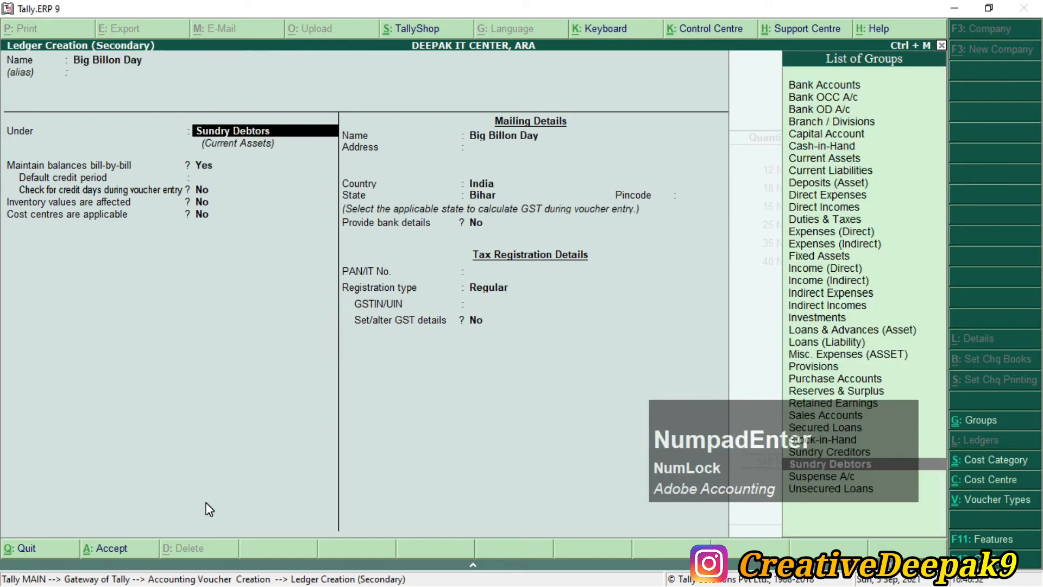
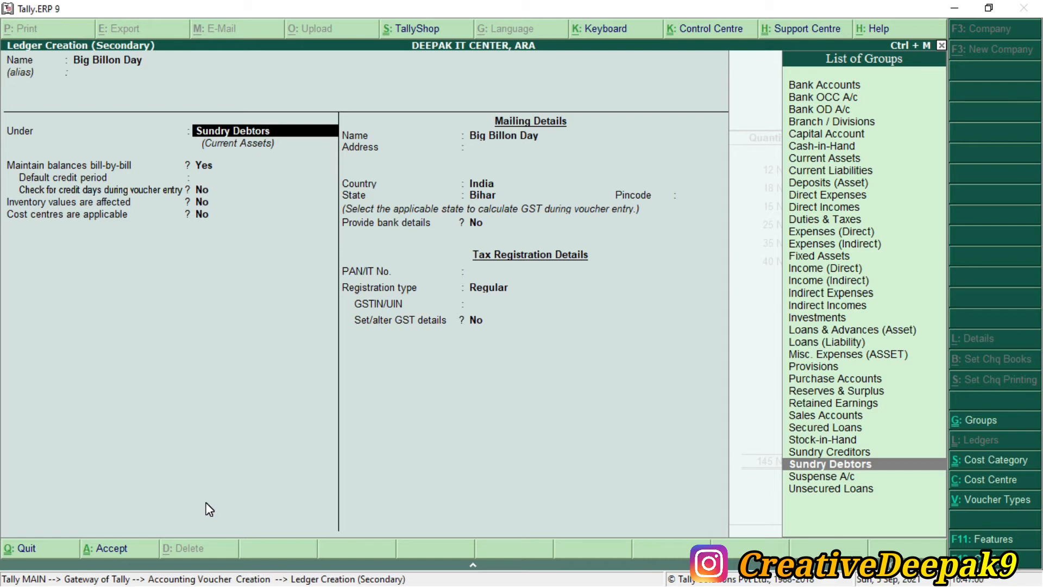
Step: Place the Big Billon Day ledger under Sundry Debtors and accept it
key(KP_Enter)
key(KP_Enter)
key(KP_Enter)
key(KP_Enter)
key(KP_Enter)
key(KP_Enter)
key(KP_Enter)
key(KP_Enter)
key(KP_Enter)
key(KP_Enter)
key(KP_Enter)
key(KP_Enter)
key(KP_Enter)
key(KP_Enter)
key(KP_Enter)
key(KP_Enter)
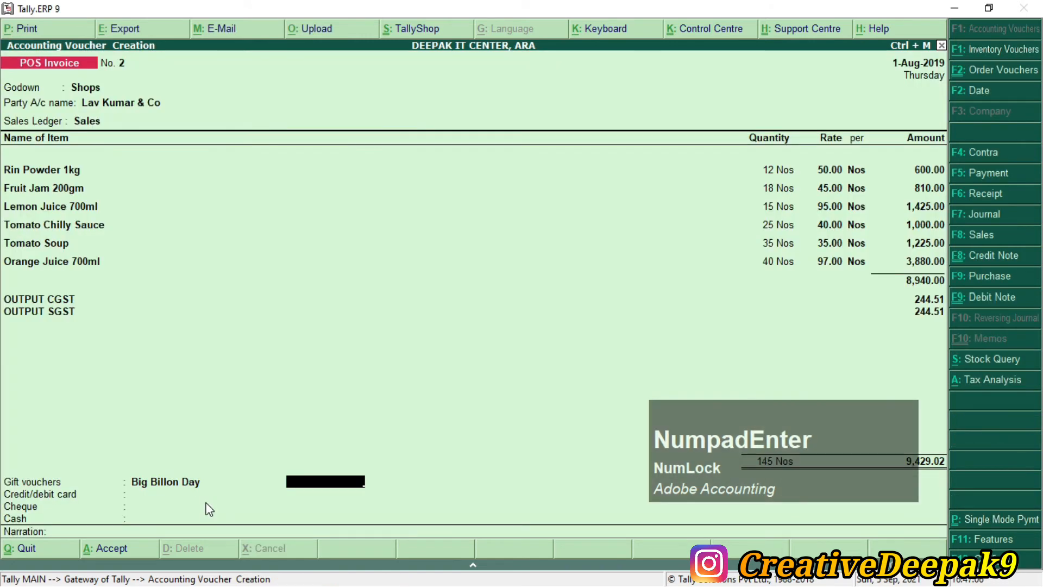
Step: Enter 350.00 as the Big Billon Day gift voucher amount after checking it in the PDF
key(alt+Tab)
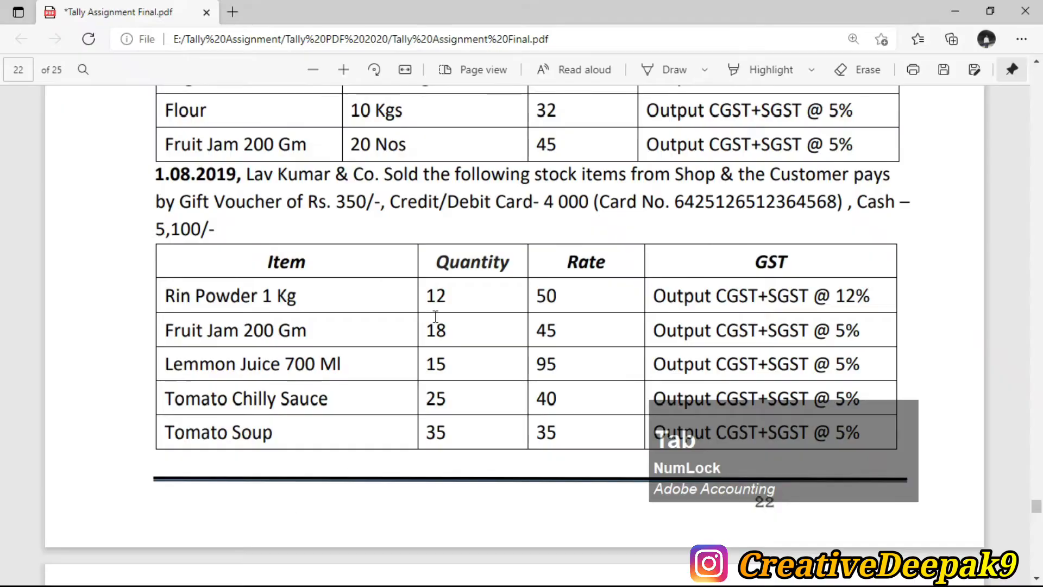
click(351, 202)
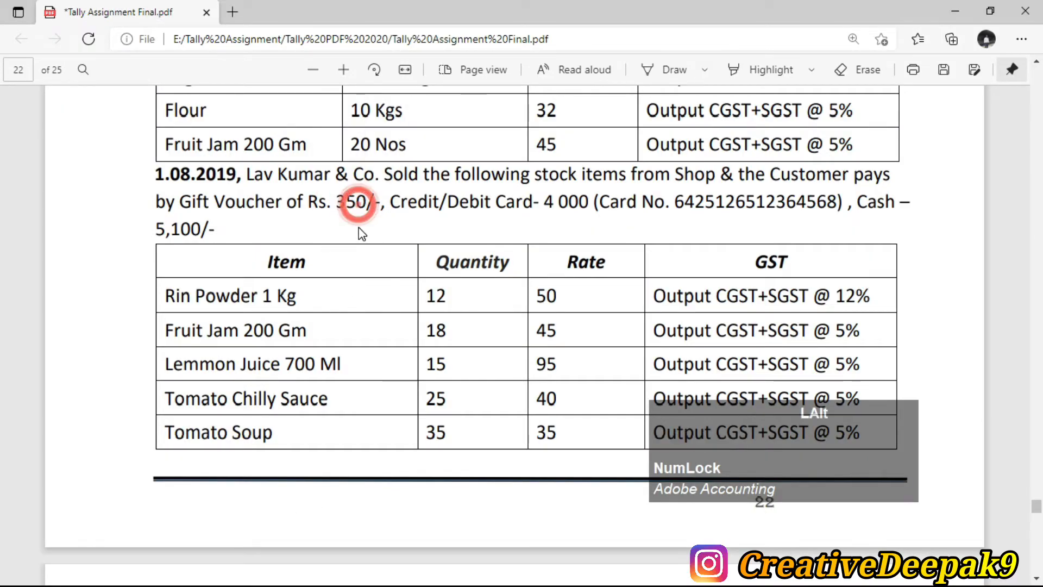
key(alt+Tab)
text(350)
key(KP_Enter)
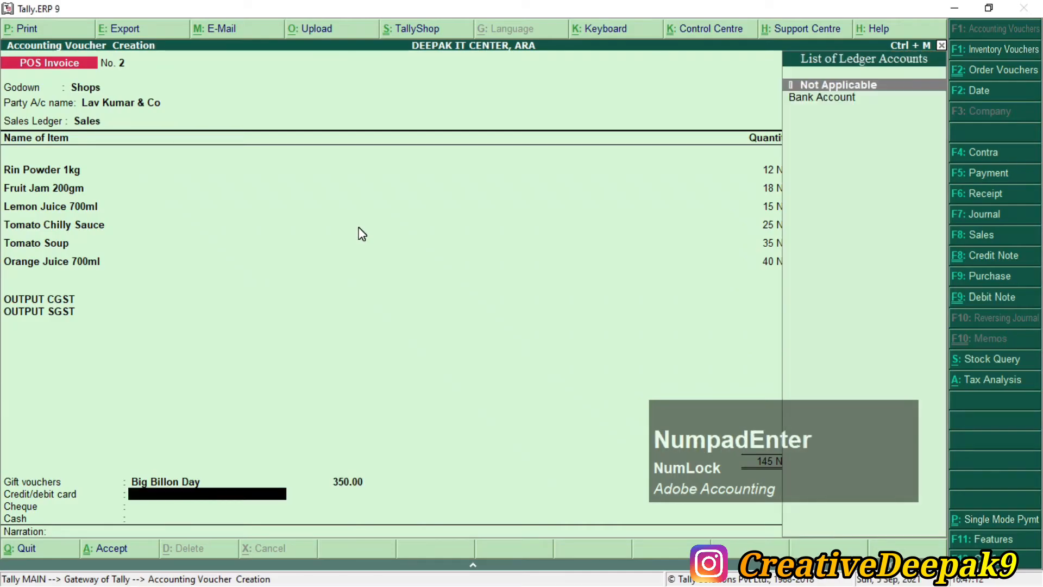
key(alt)
key(alt+Tab)
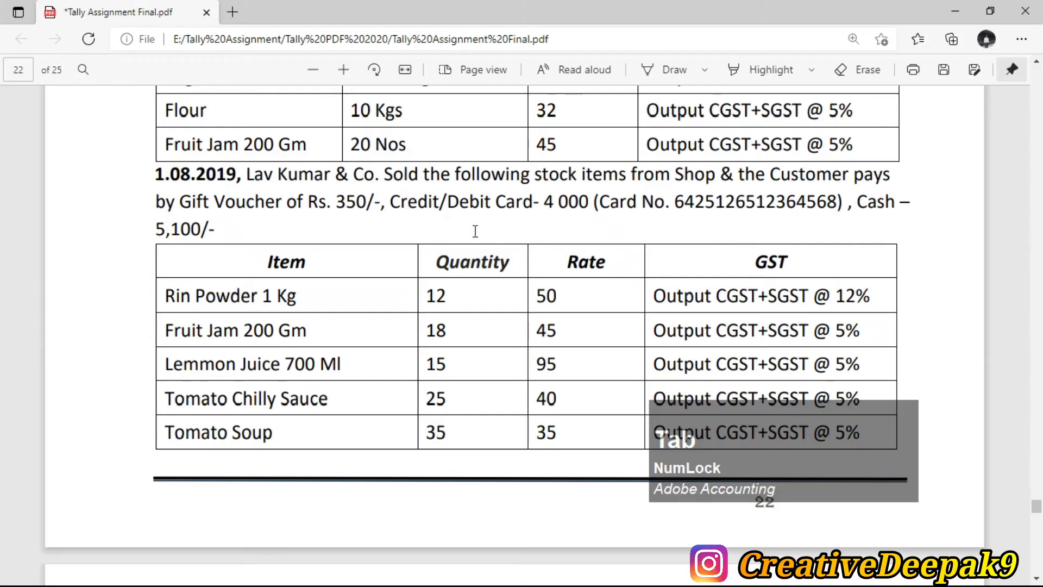
key(alt)
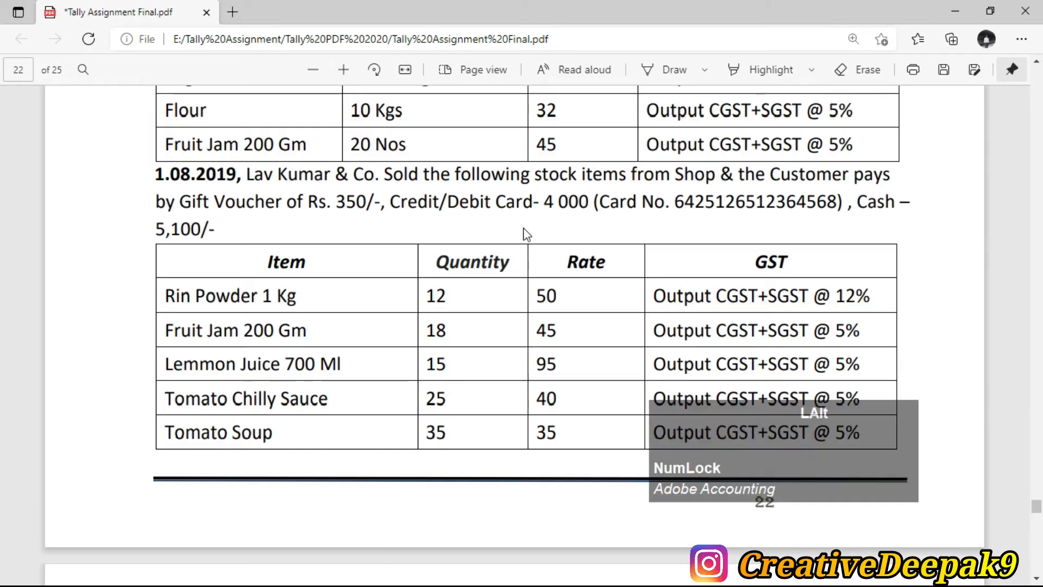
key(alt+Tab)
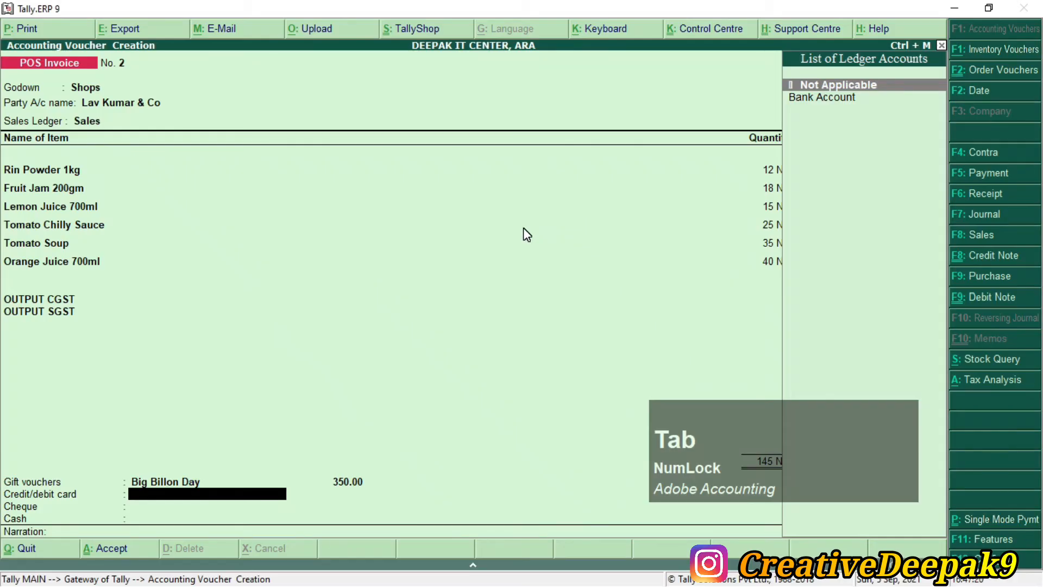
Step: Create a card-payment ledger named HDFC Bank under Bank Accounts
key(alt+c)
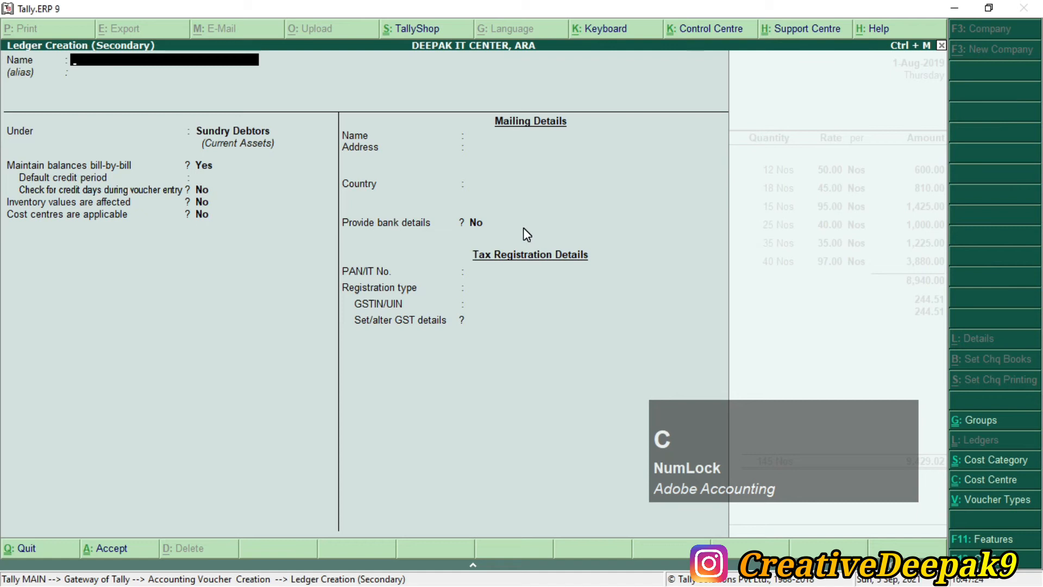
text(HDFC)
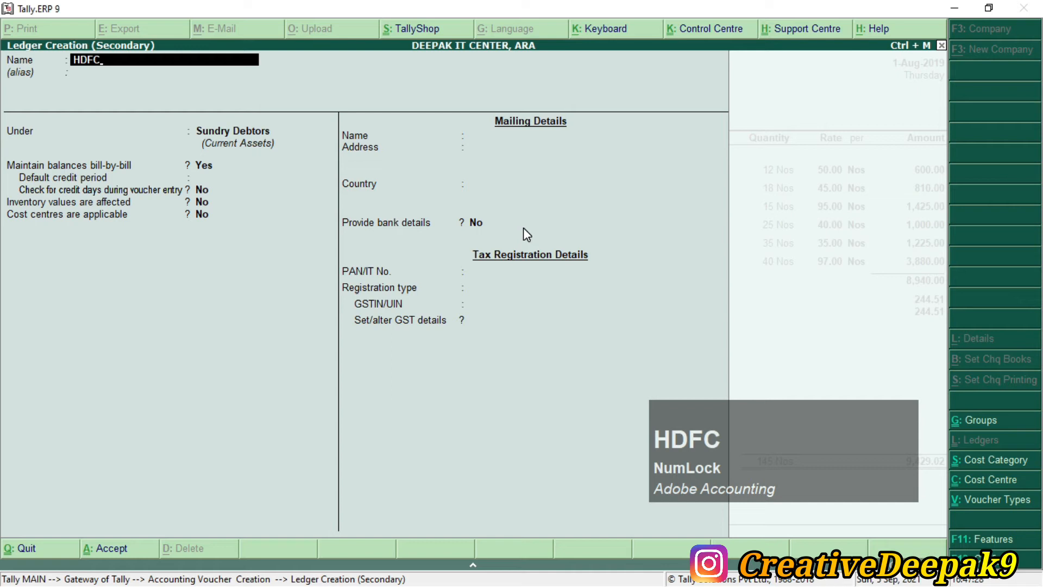
text( Bank)
key(Return)
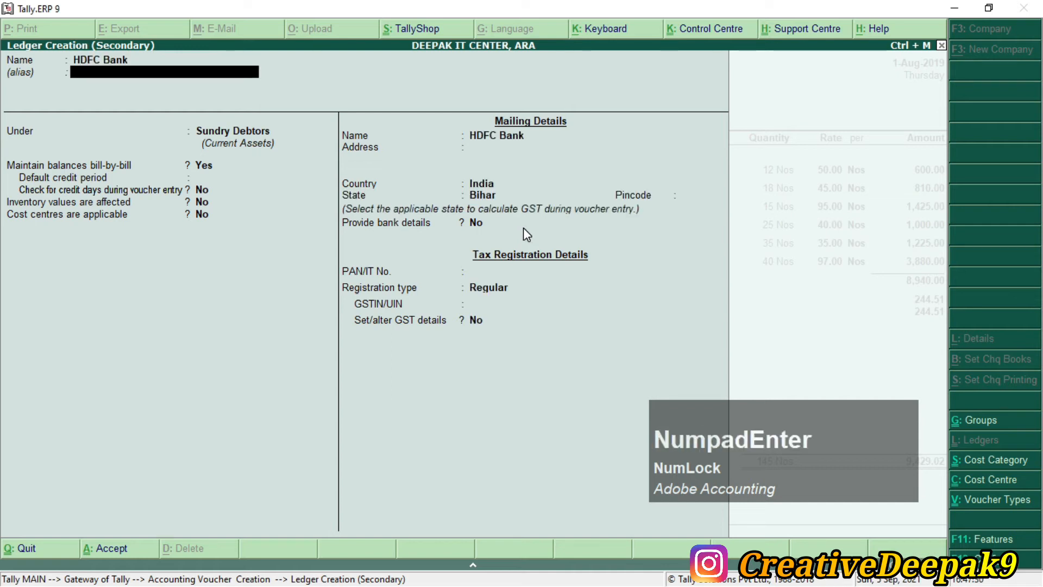
key(Return)
text(B)
key(Down)
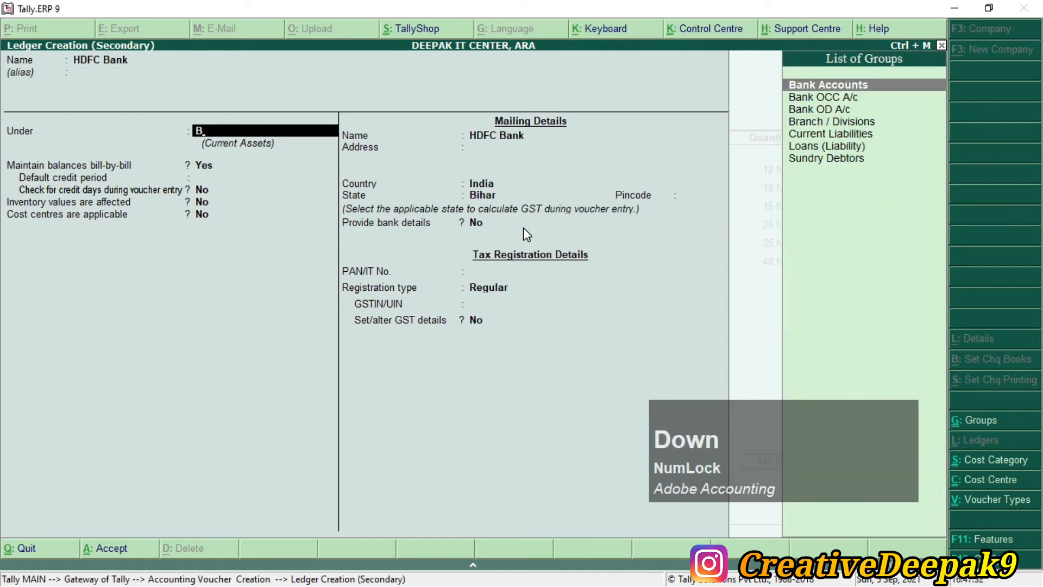
key(Return)
key(Return)
key(Return)
key(Return)
key(Return)
key(Return)
key(Return)
key(Return)
key(Return)
key(Return)
key(Return)
key(Return)
key(Return)
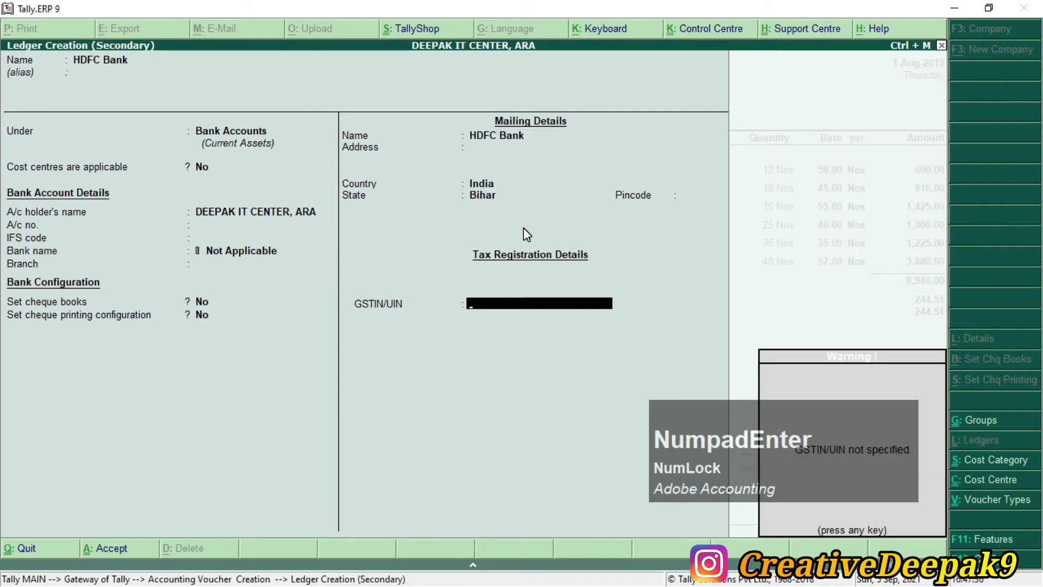
key(Return)
key(Return)
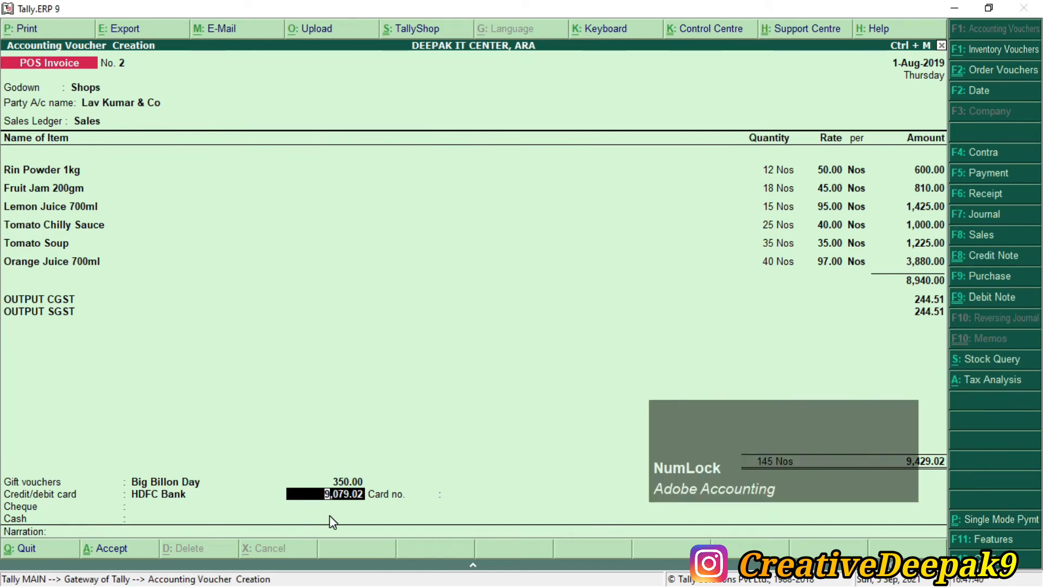
Step: Enter 4,000.00 as the HDFC Bank card payment, as shown in the PDF
key(alt+Tab)
drag(542, 212, 588, 205)
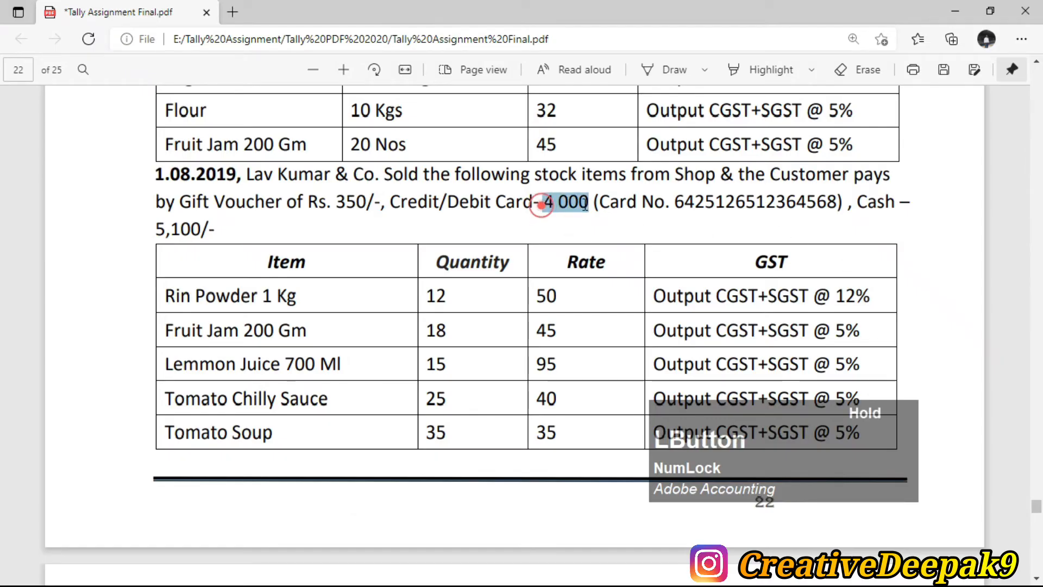
key(alt+Tab)
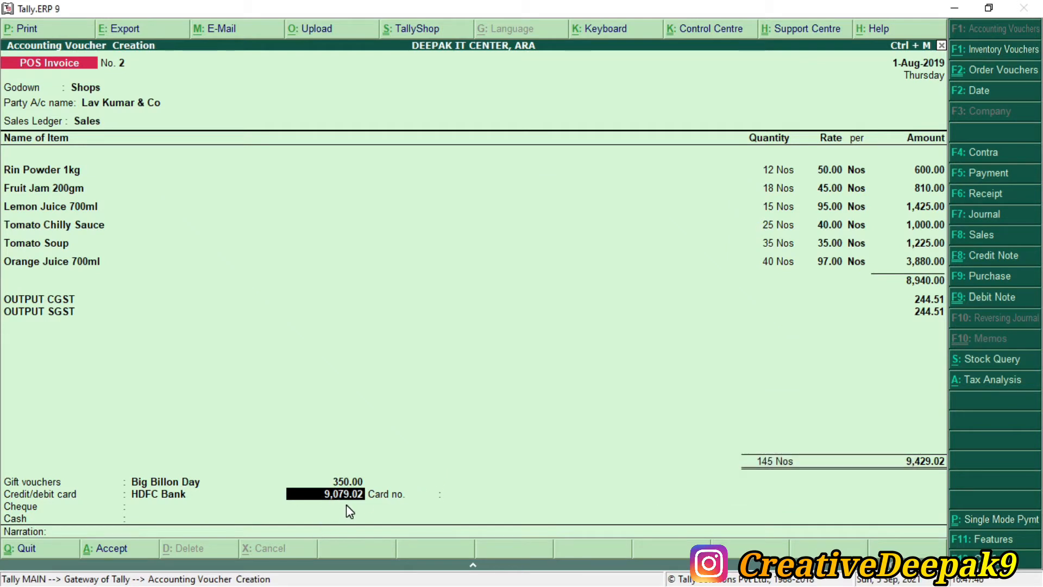
text(4000)
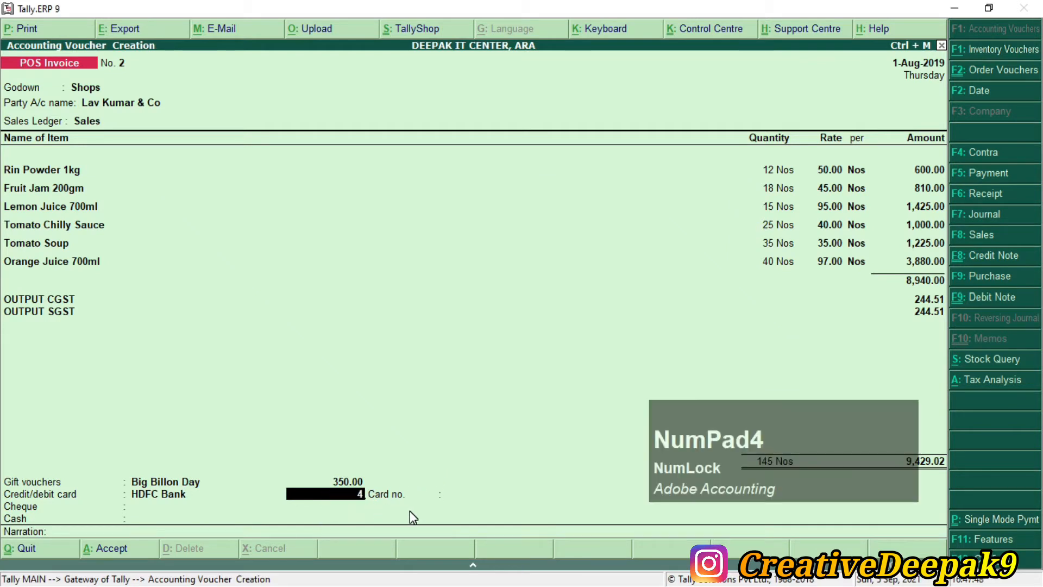
key(Return)
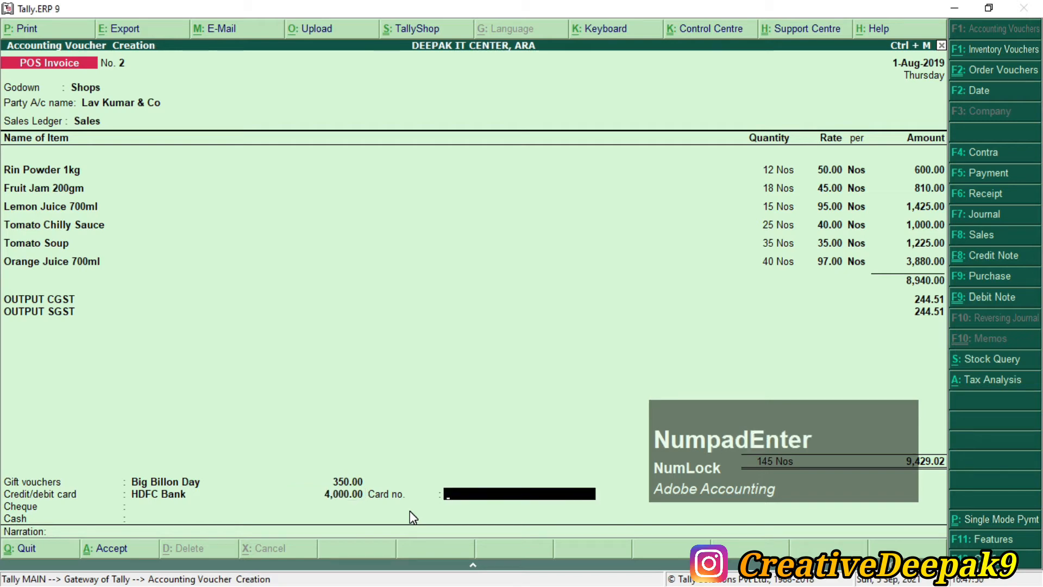
Step: Copy the customer's card number from the PDF into the Card no. field
key(alt+Tab)
drag(671, 202, 836, 212)
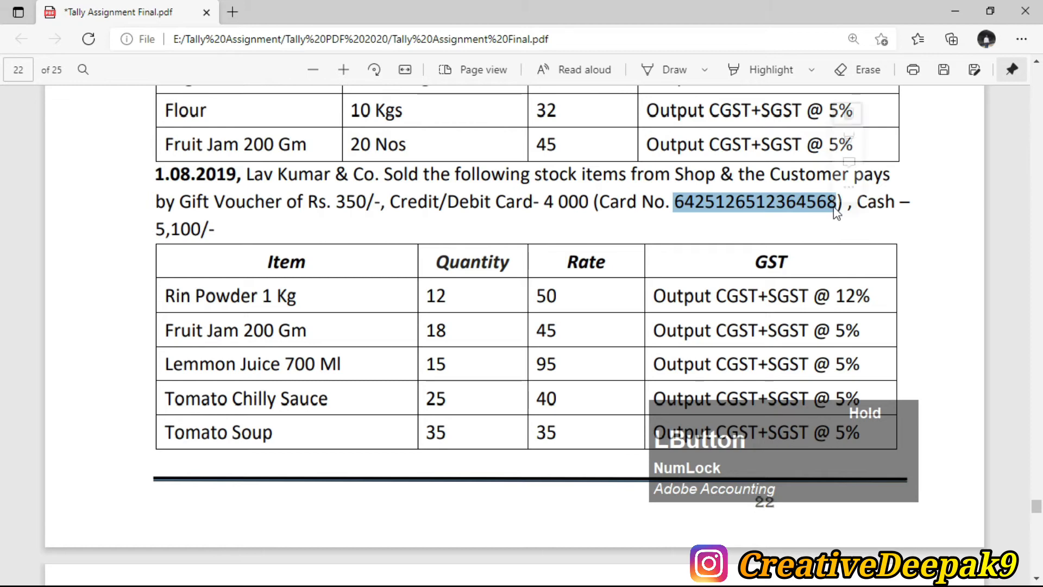
key(ctrl+c)
key(alt+Tab)
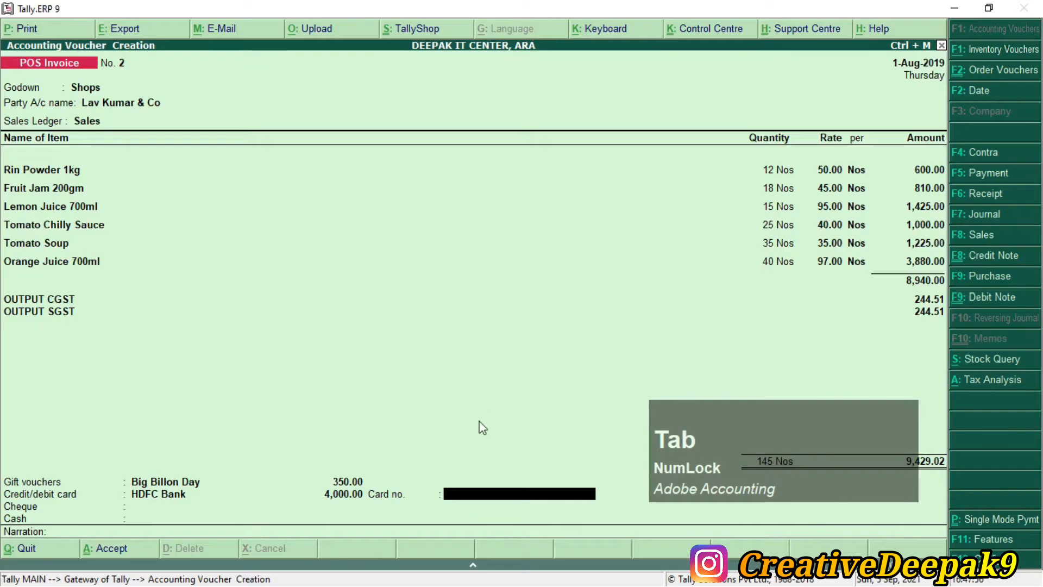
key(ctrl+alt+v)
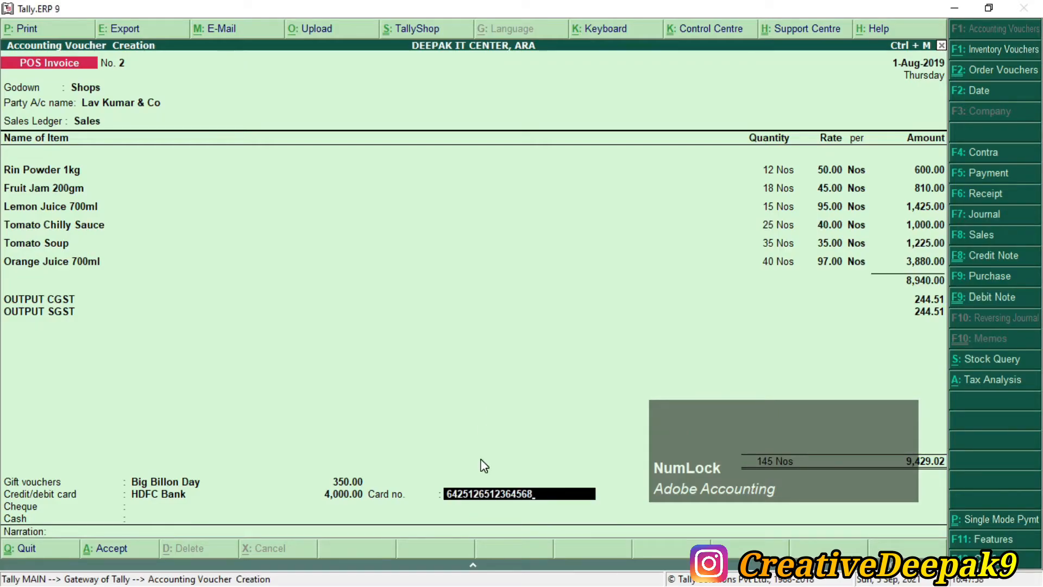
key(Return)
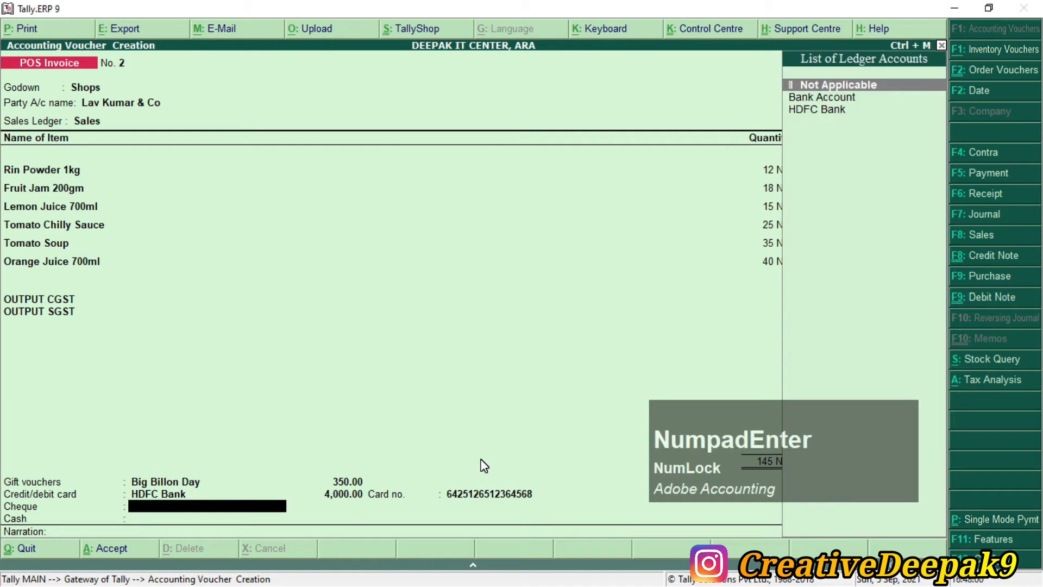
key(alt+Tab)
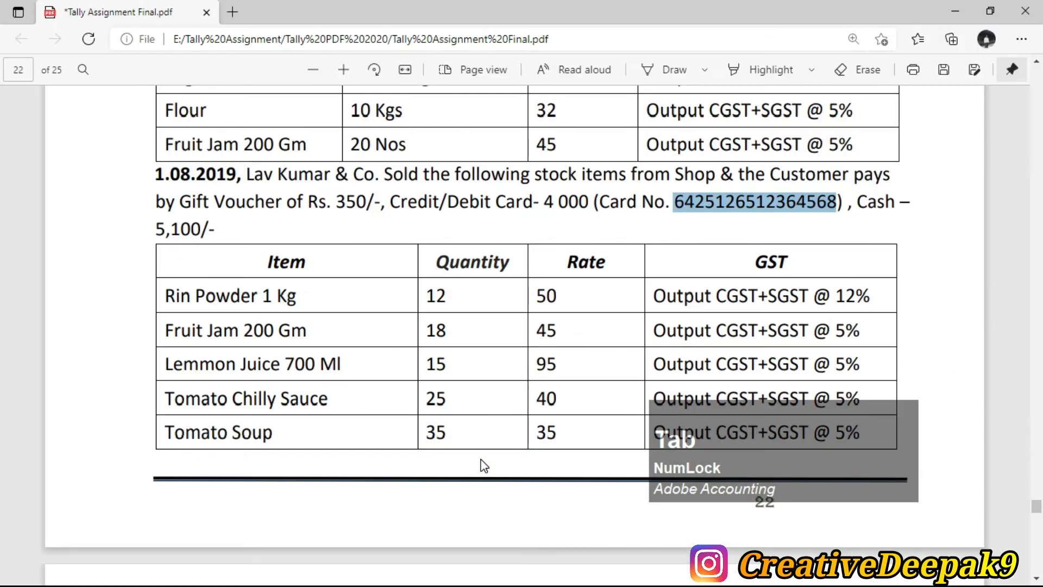
click(677, 201)
drag(857, 202, 172, 229)
click(220, 227)
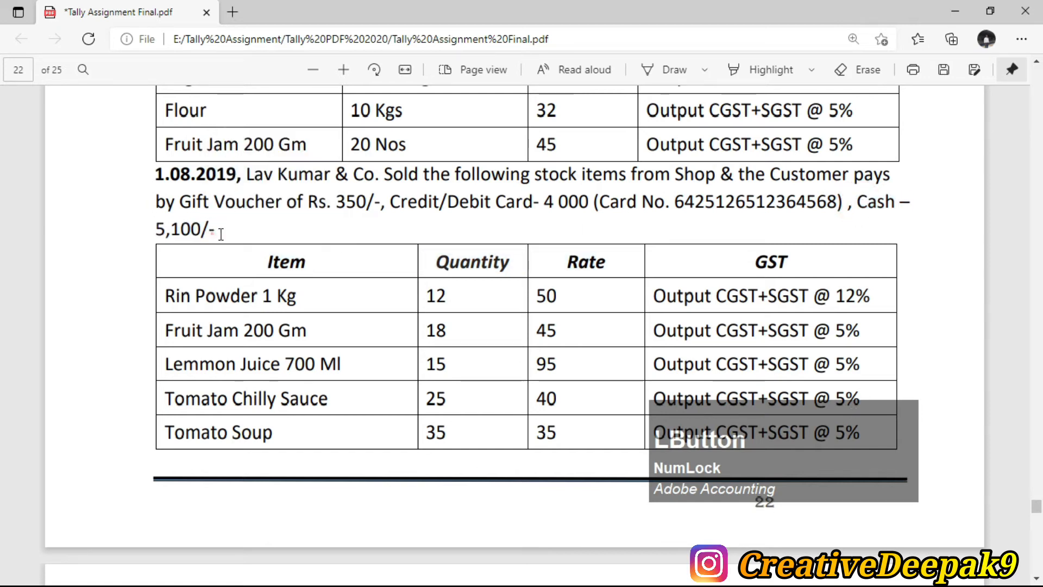
key(alt+Tab)
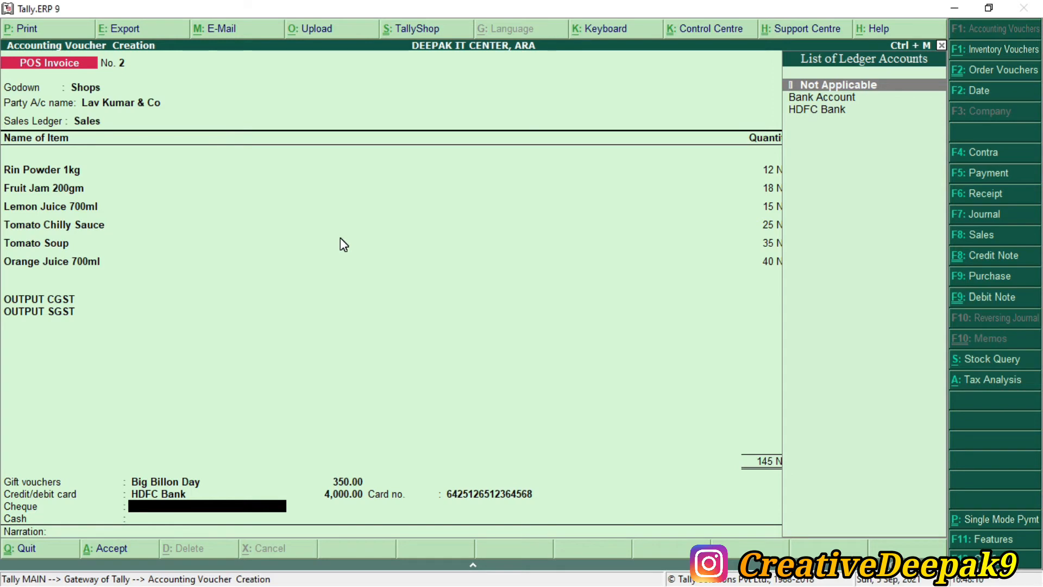
Step: Skip cheque, pay 5,079.02 in Cash with 5,100.00 tendered (20.98 balance), and accept the invoice
key(Return)
key(Down)
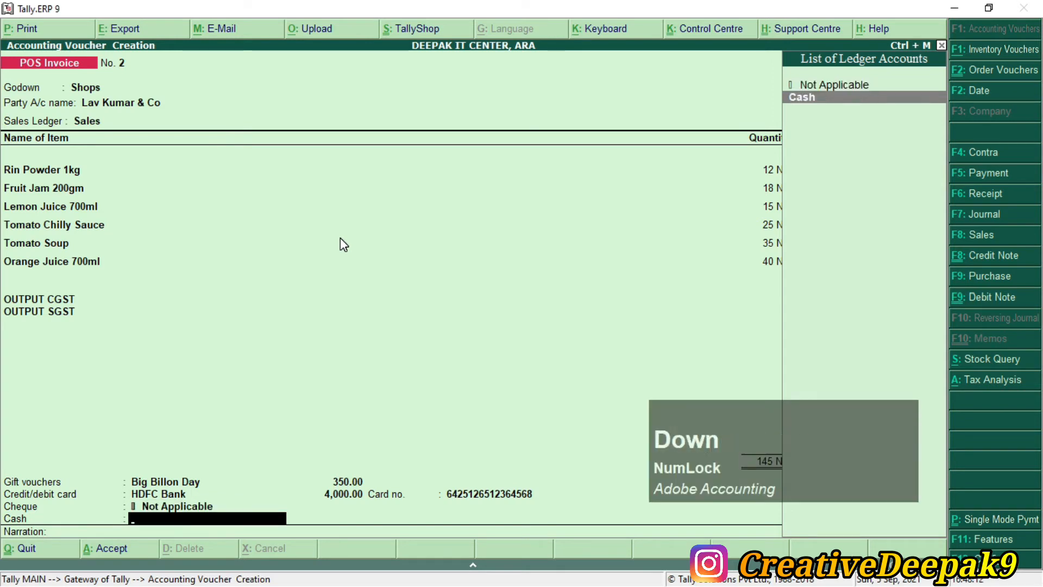
key(Return)
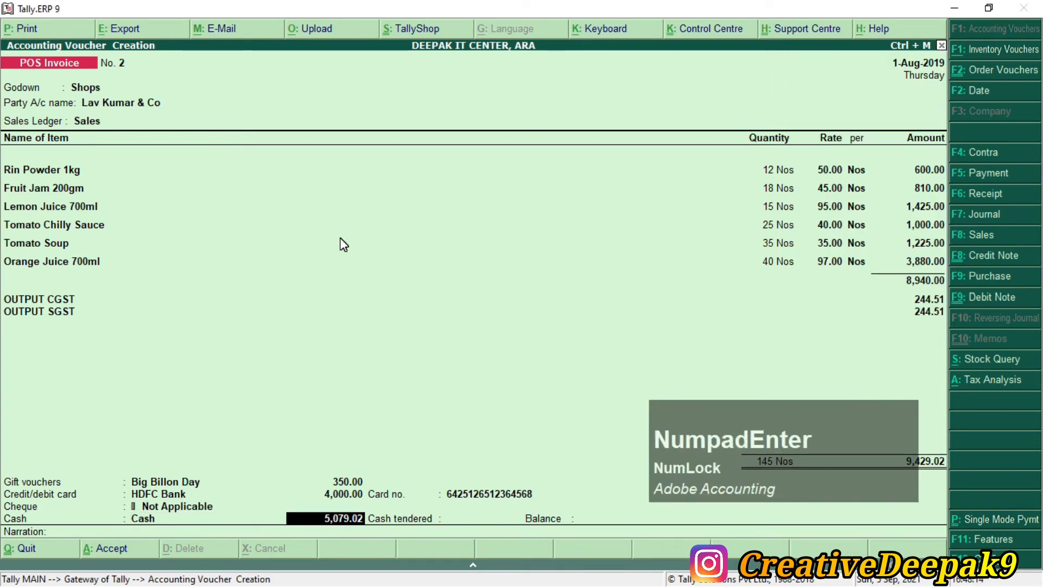
text(51)
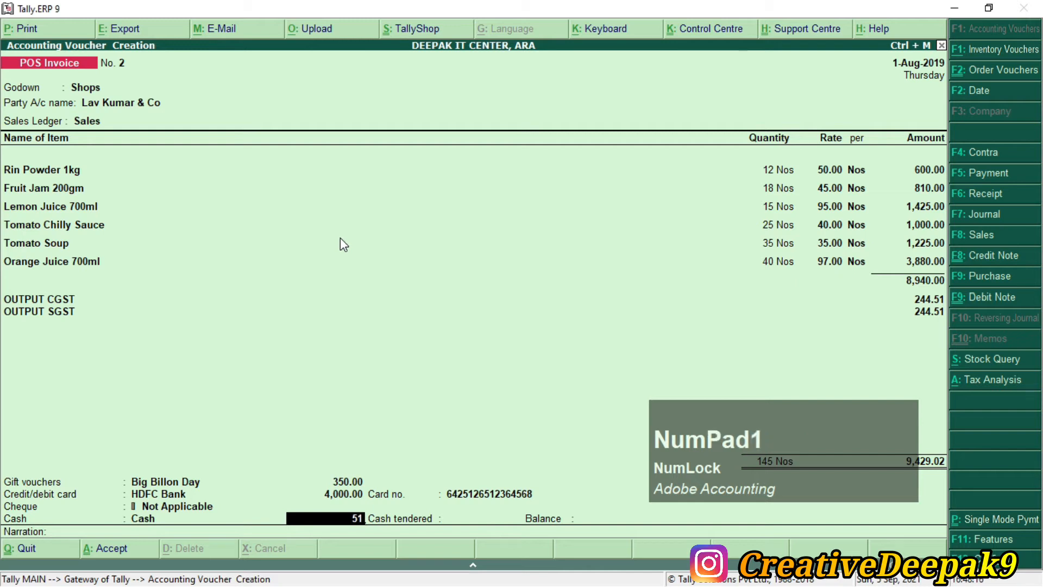
key(BackSpace)
key(BackSpace)
key(BackSpace)
key(Return)
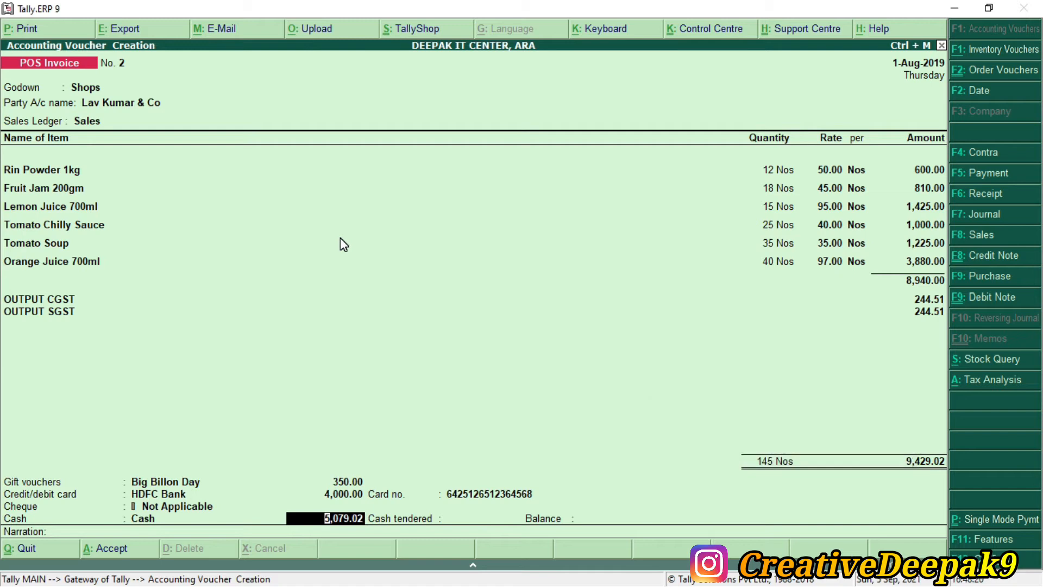
key(Return)
text(5100)
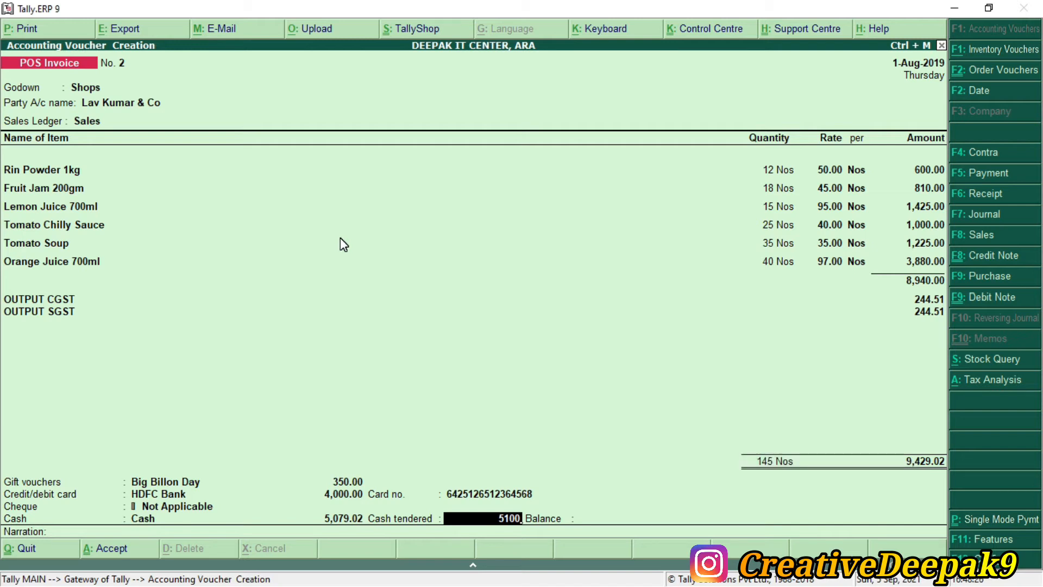
key(Return)
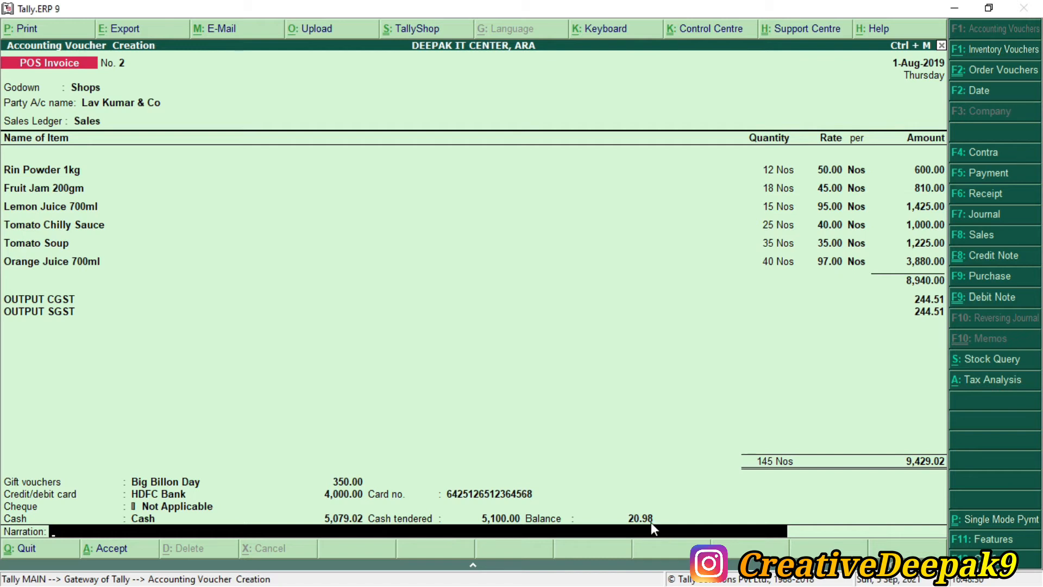
key(Return)
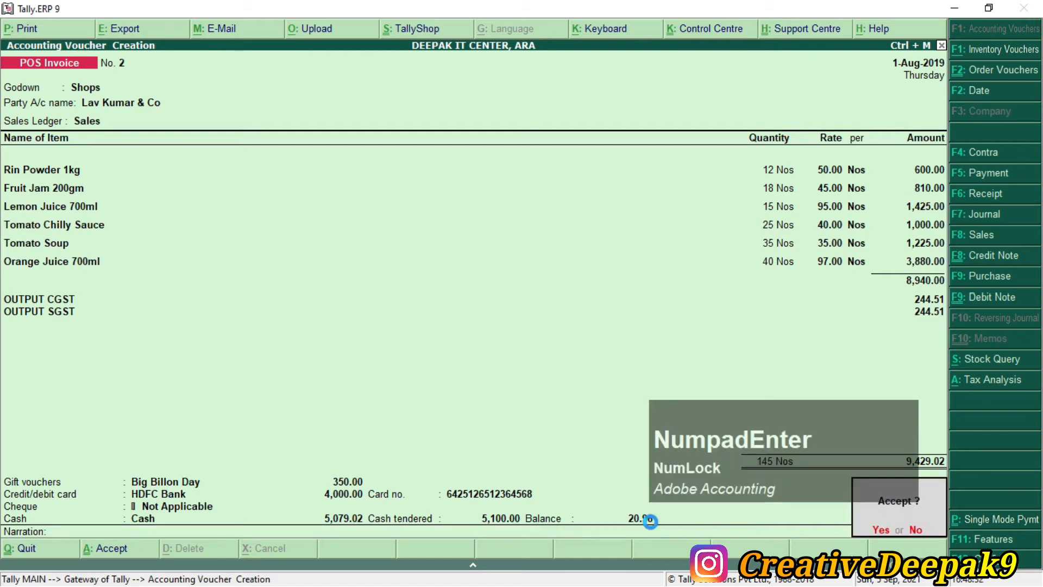
key(Return)
key(Return)
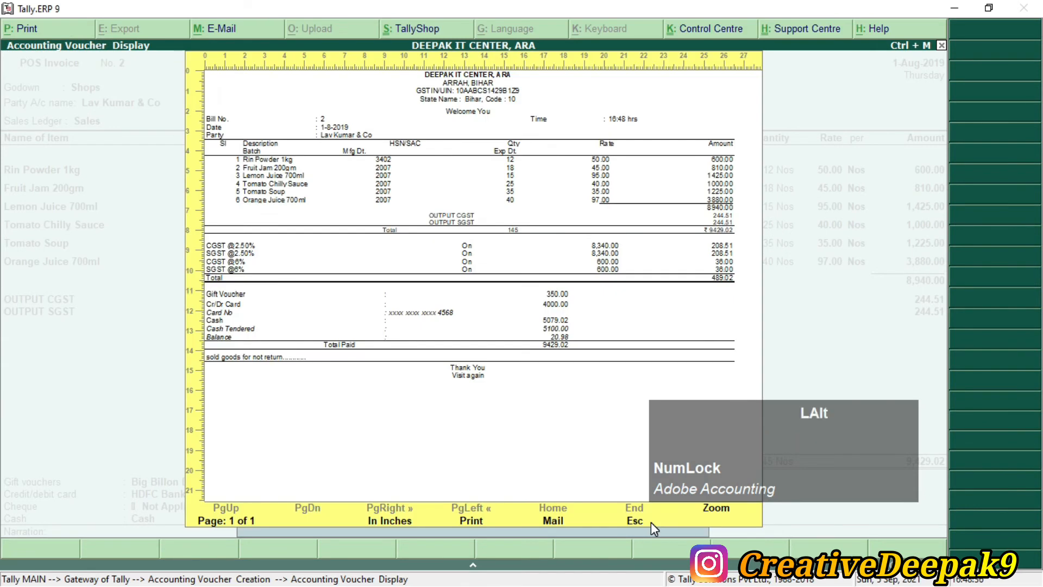
Step: Zoom into the bill preview, then close it and quit to the Gateway of Tally
key(alt+z)
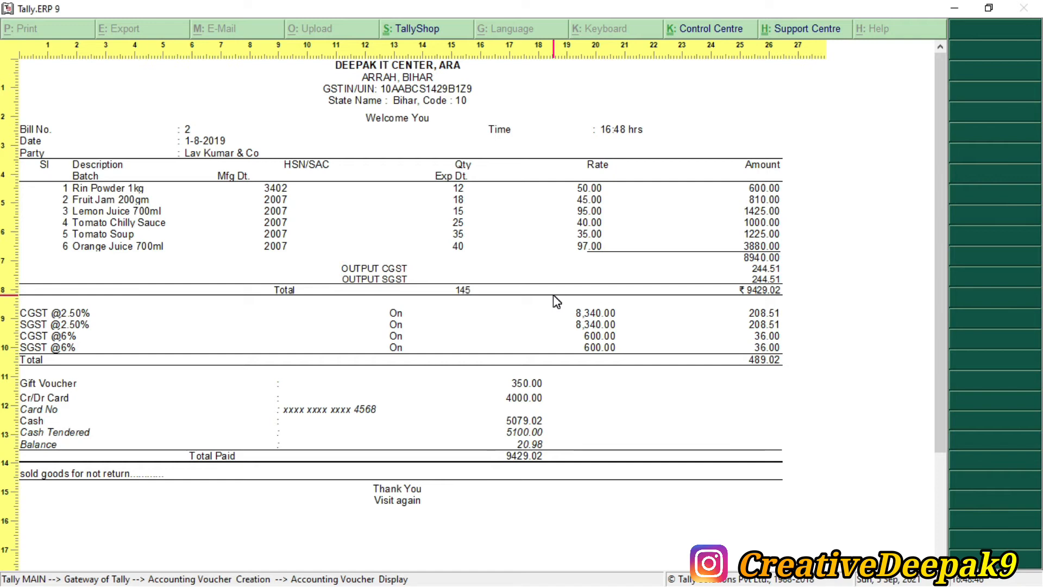
key(Escape)
key(Escape)
key(Escape)
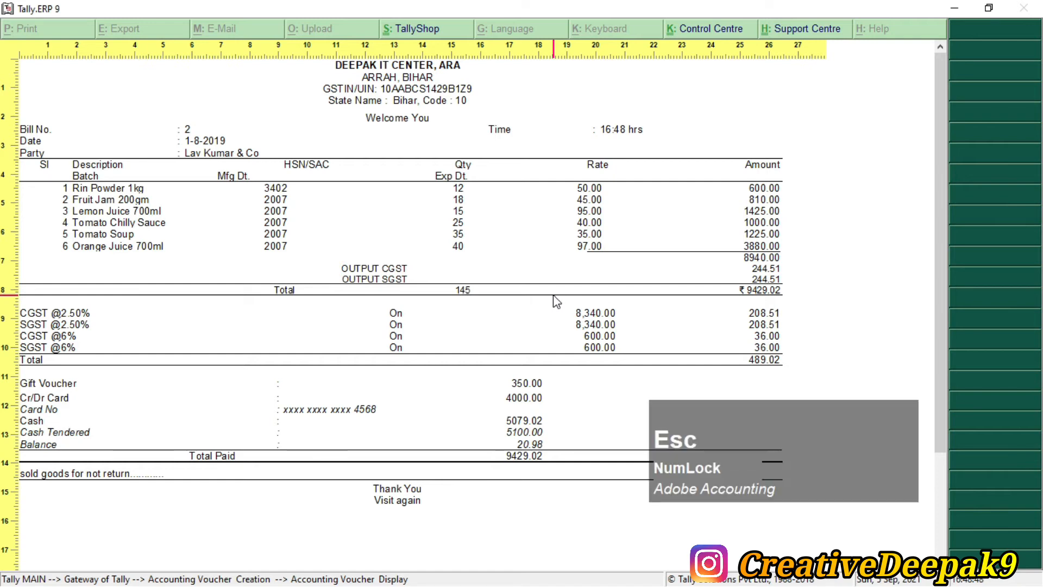
key(Escape)
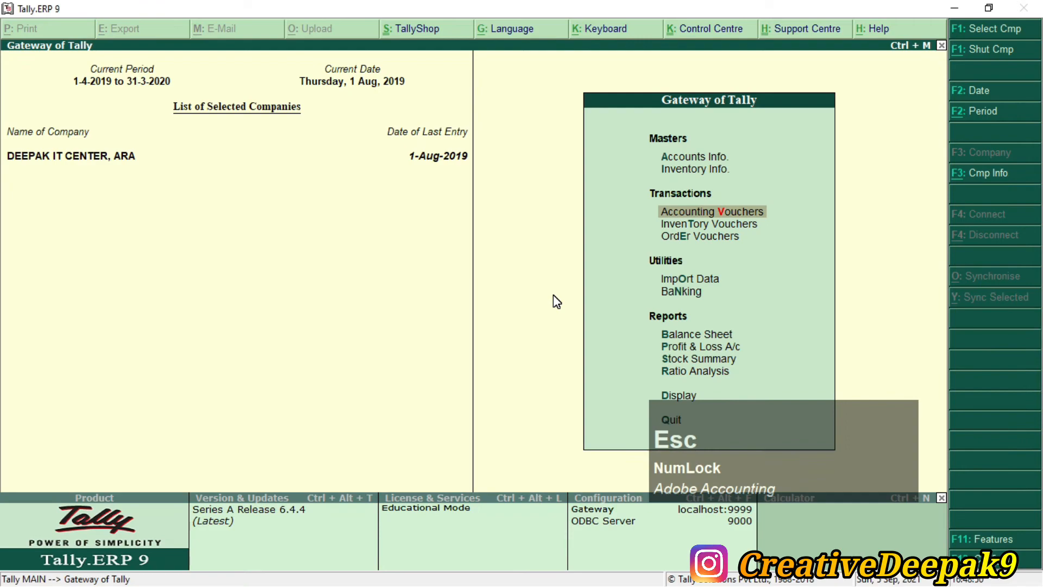
Step: Find the Lav Kumar & Co sale in the PDF and note its 500 gift voucher
key(alt+Tab)
scroll(555, 288, down, 4)
scroll(555, 288, down, 10)
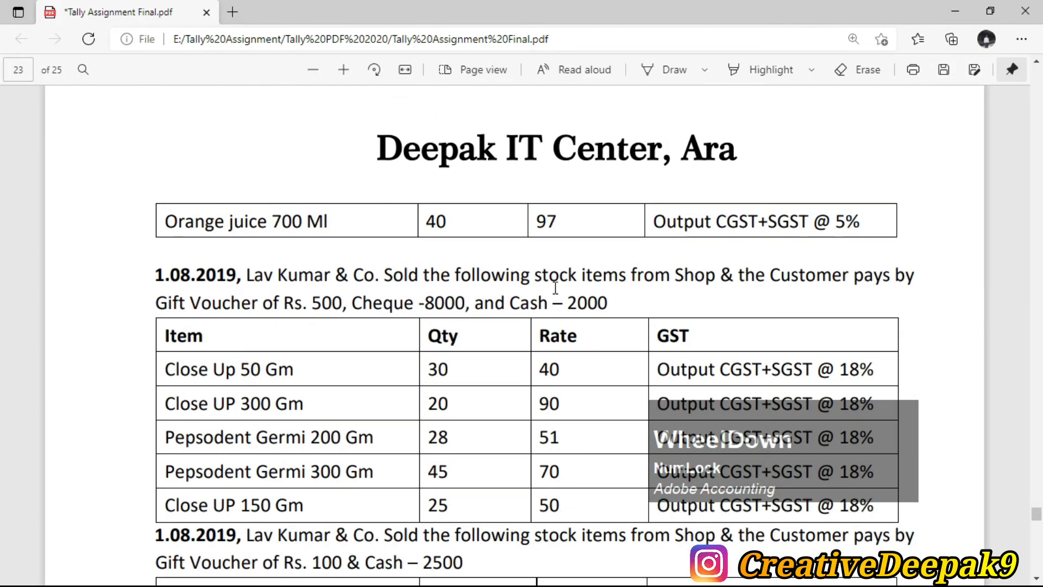
scroll(551, 291, up, 8)
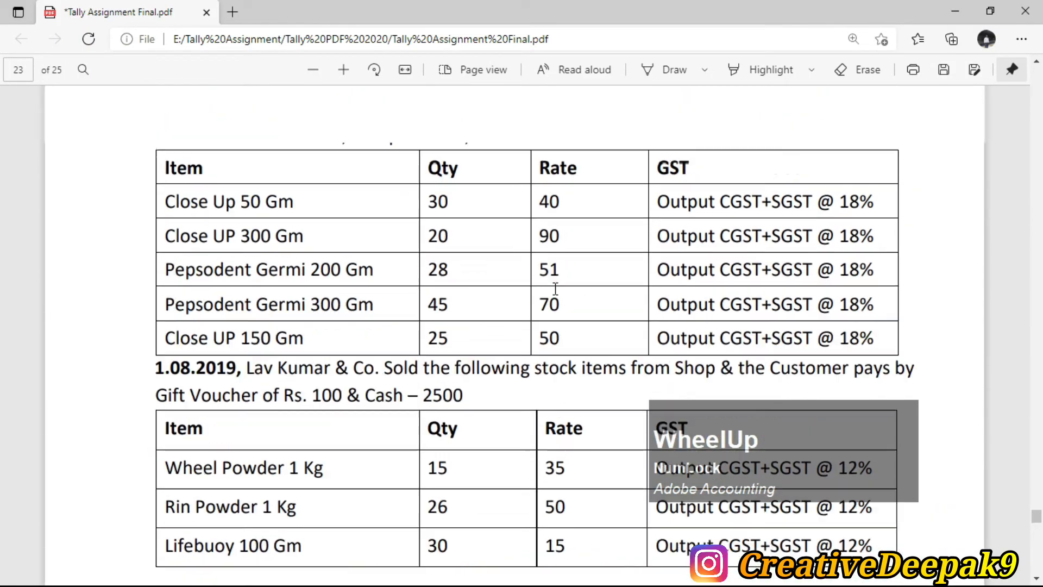
scroll(547, 279, down, 4)
drag(246, 117, 601, 145)
click(279, 152)
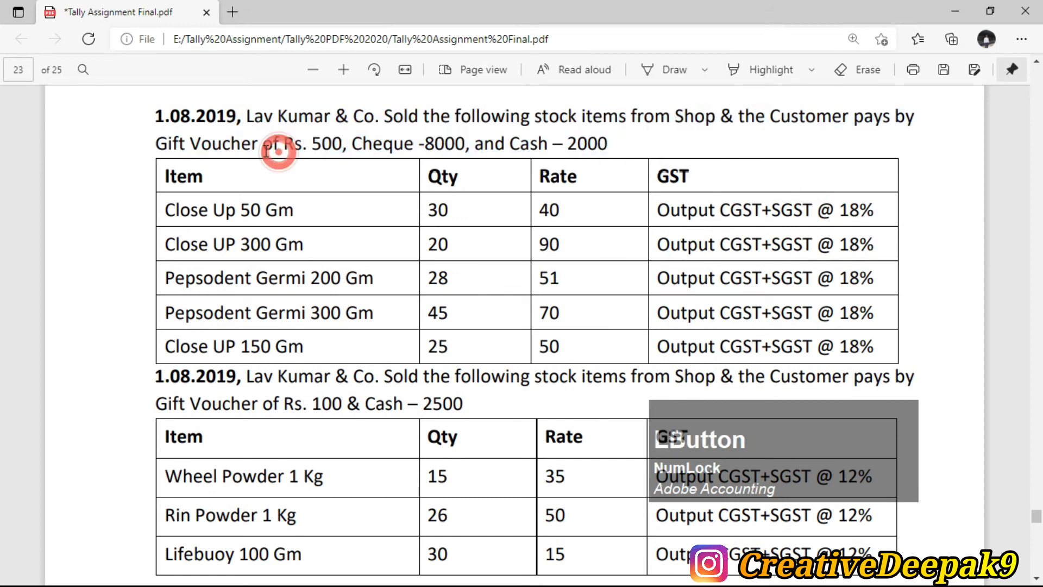
double_click(311, 143)
click(367, 144)
Step: Note the sale's cheque, cash and date details, then open a new POS invoice in Tally
drag(354, 144, 419, 145)
click(461, 140)
click(521, 125)
drag(510, 144, 608, 144)
click(561, 145)
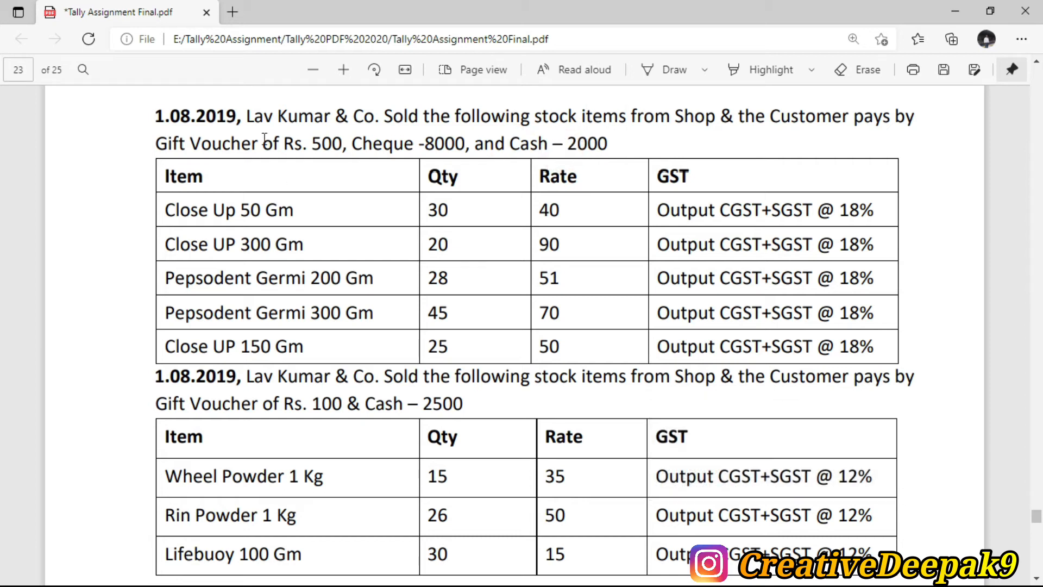
drag(170, 118, 191, 118)
click(239, 137)
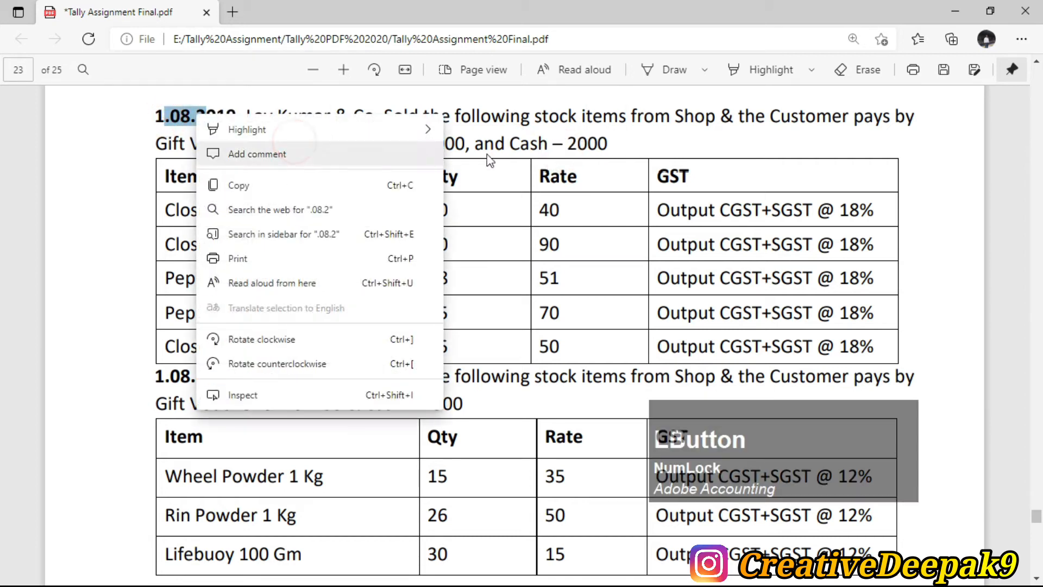
click(574, 137)
key(alt+Tab)
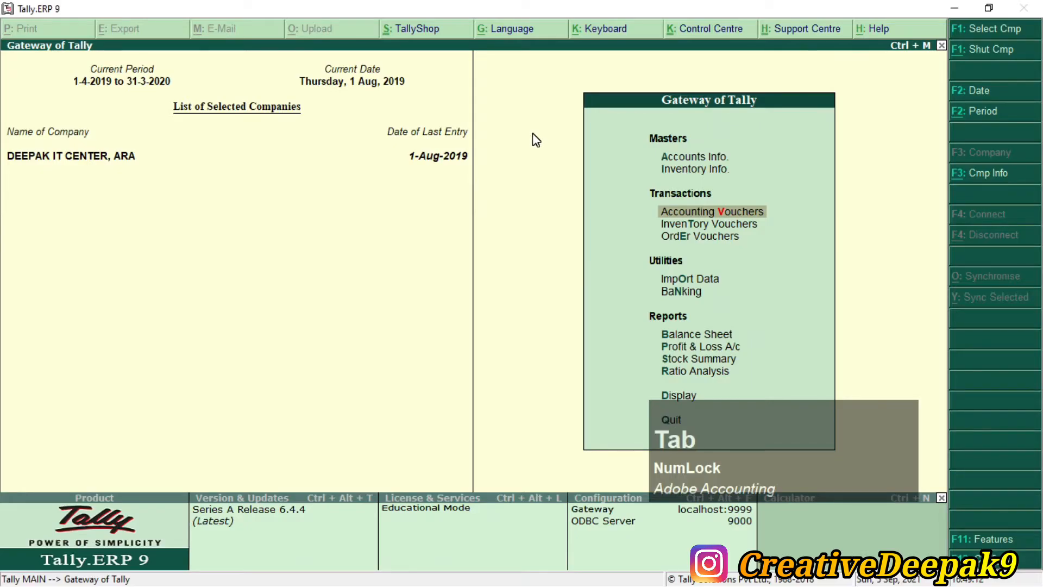
key(Return)
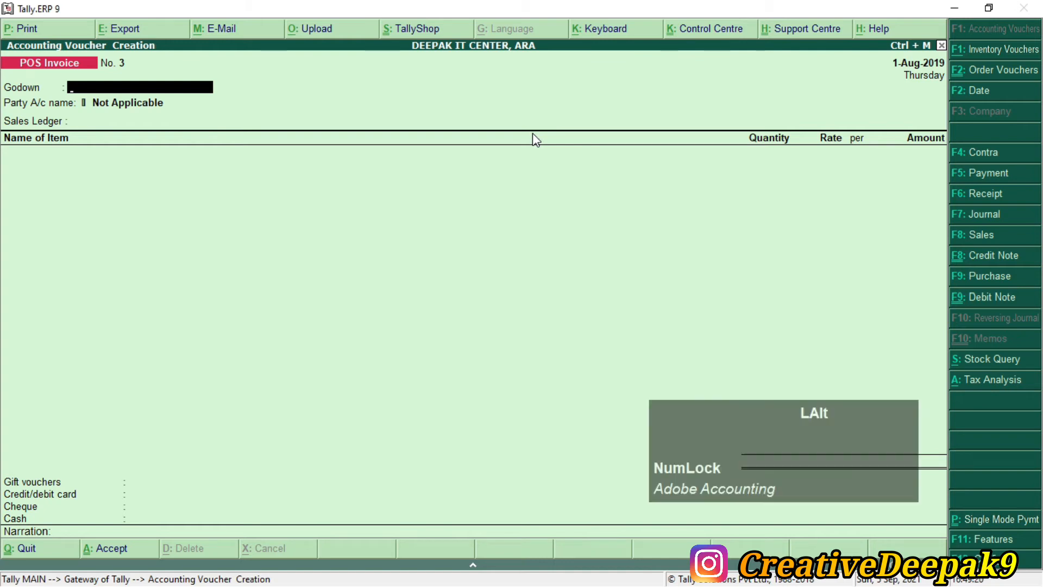
Step: Set the invoice's godown to Shops and its party to Lav Kumar & Co
key(alt+Tab)
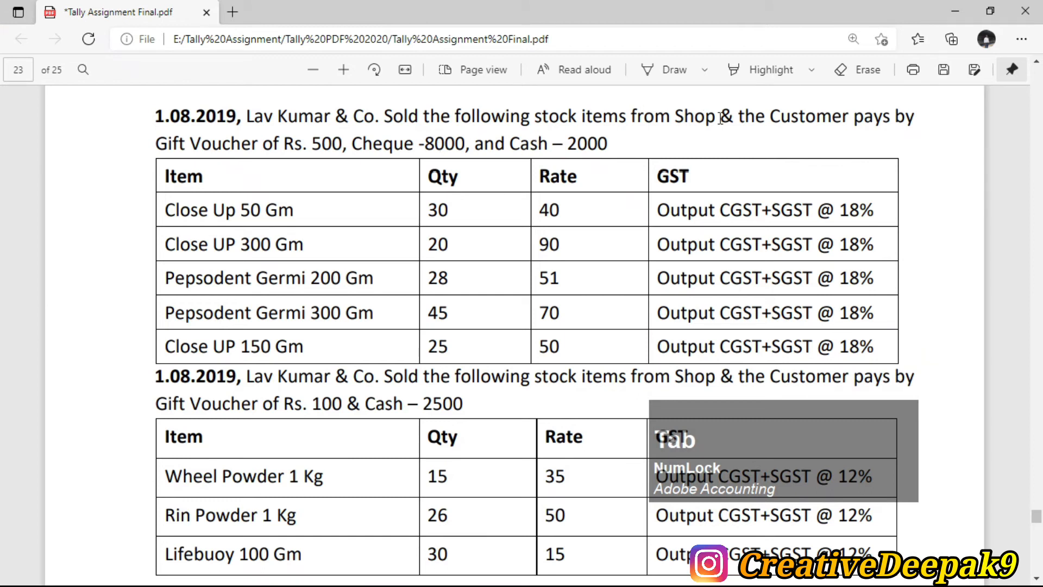
right_click(645, 117)
key(alt)
key(alt+Tab)
text(S)
key(Return)
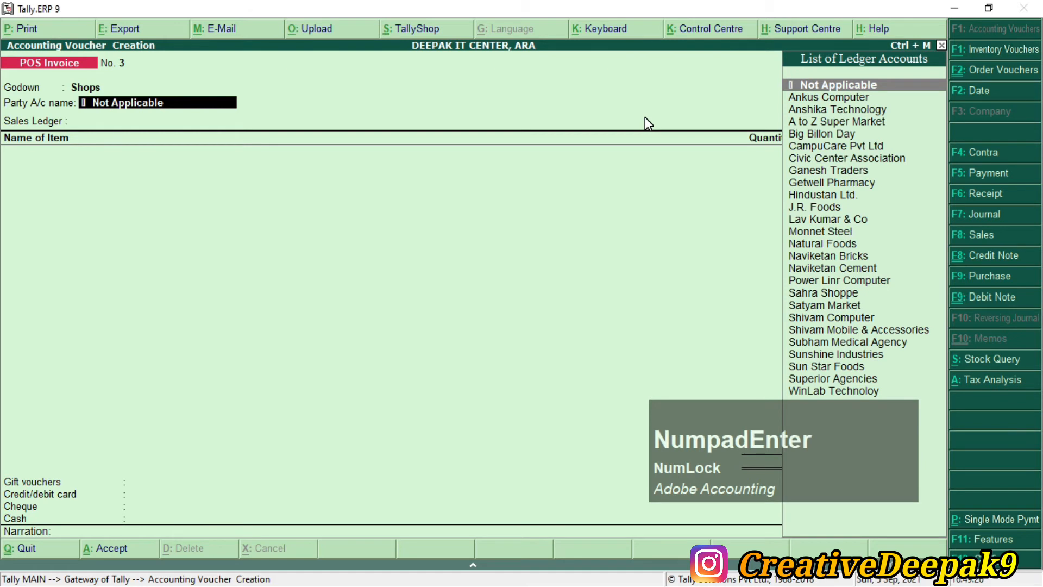
text(L)
key(Return)
key(Return)
key(Return)
key(Return)
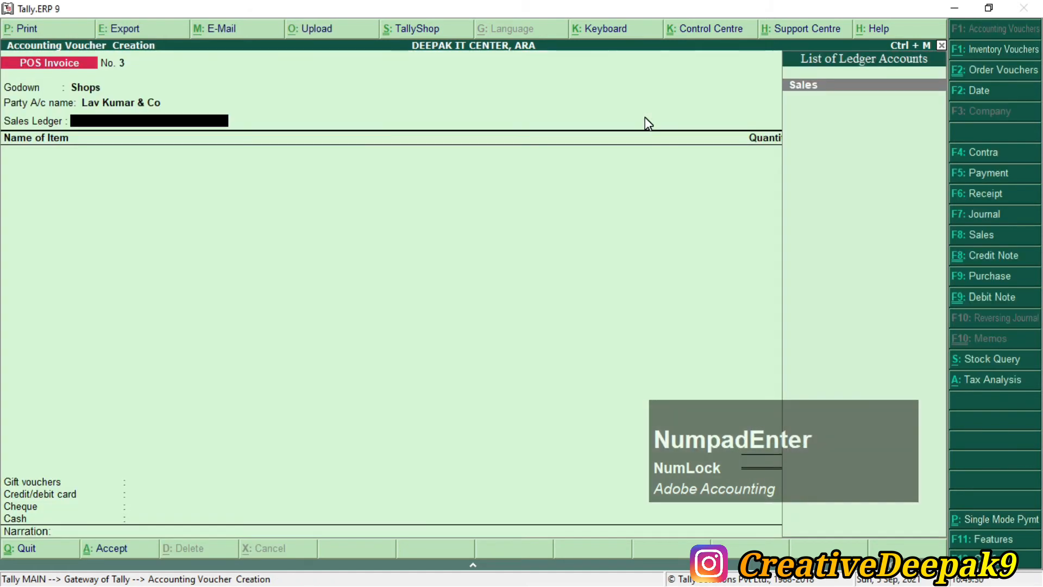
Step: Use the Sales ledger and add Close Up 50 Gm (qty 3) and Close Up 300 Gm (qty 2)
key(KP_Enter)
key(alt+Tab)
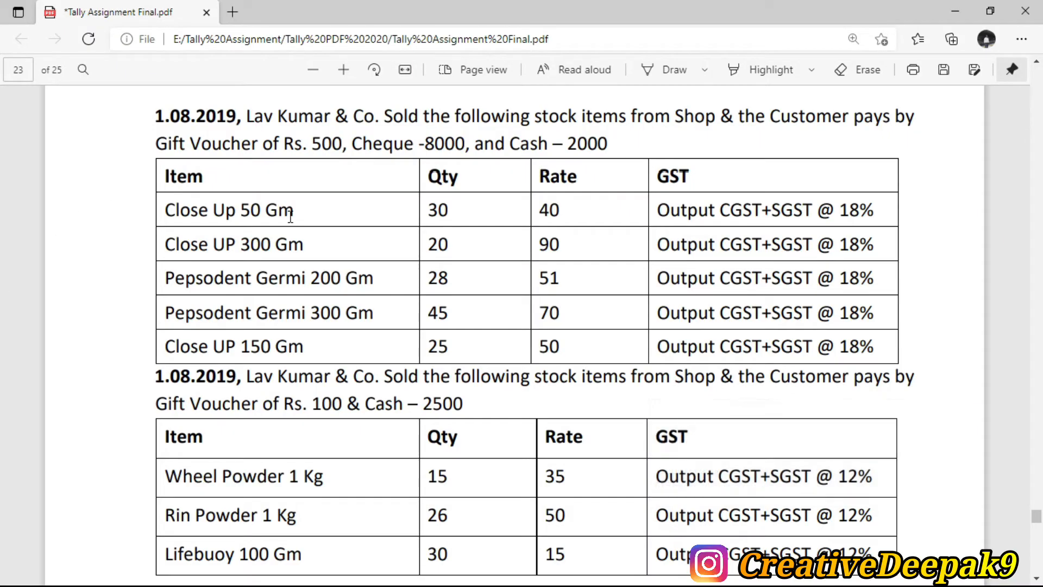
key(alt+Tab)
text(C)
key(Down)
key(Down)
key(Down)
key(Down)
key(Down)
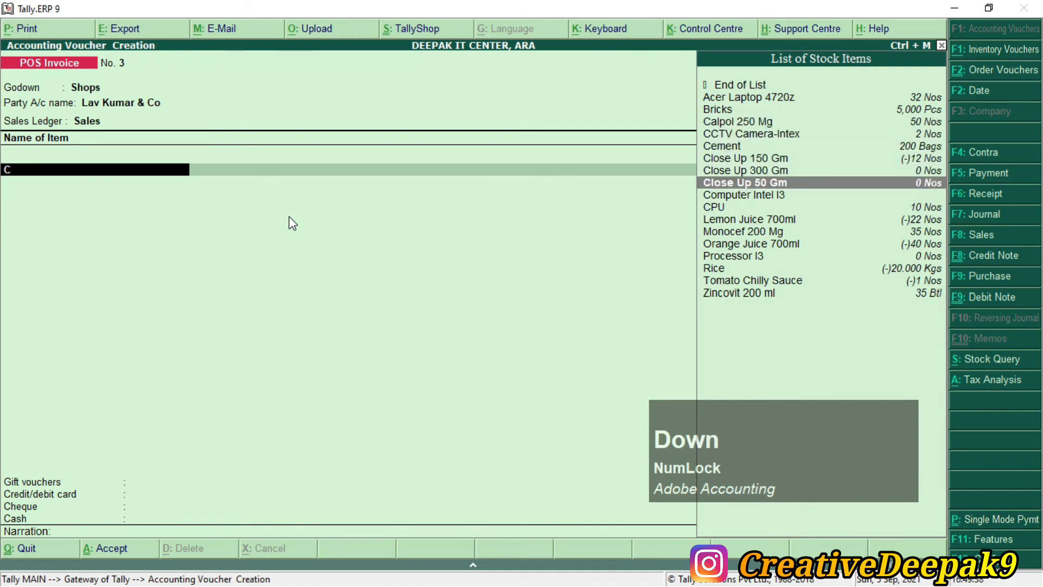
key(KP_Enter)
key(BackSpace)
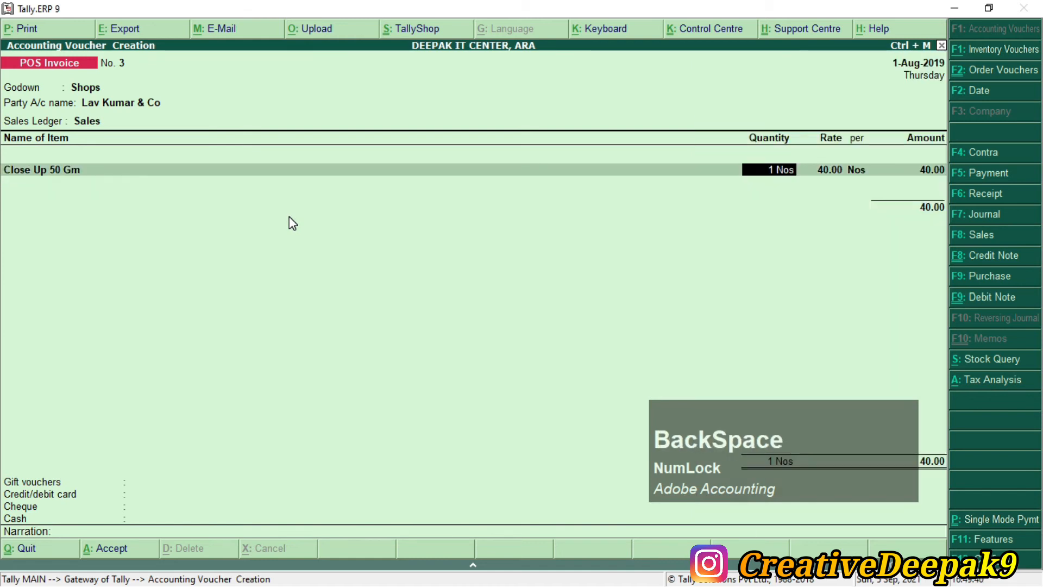
text(3)
key(KP_Enter)
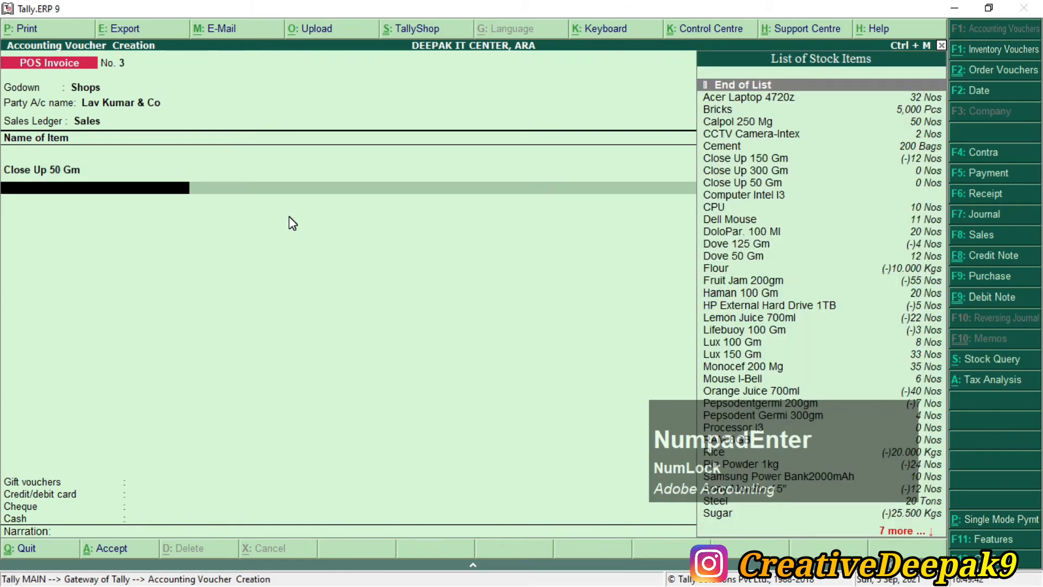
key(alt+Tab)
key(alt+Tab)
text(Cl)
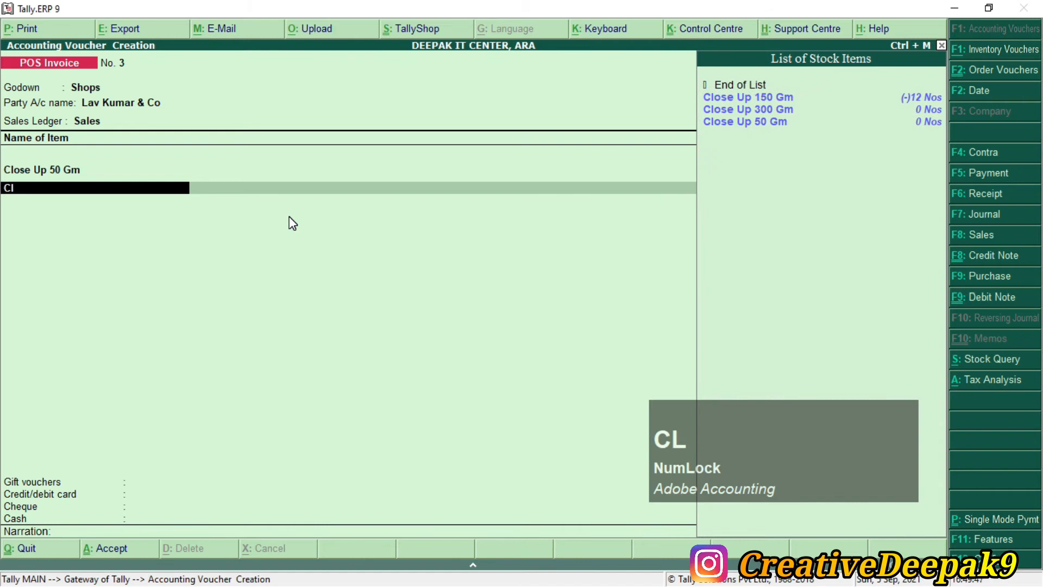
key(Down)
key(Down)
key(KP_Enter)
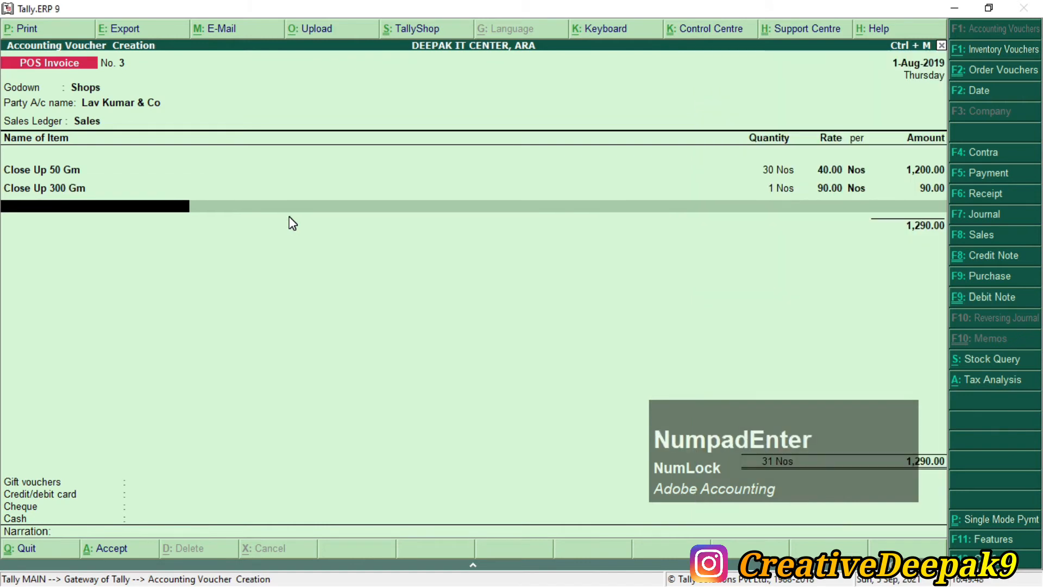
key(BackSpace)
text(2)
key(KP_Enter)
key(KP_Enter)
key(KP_Enter)
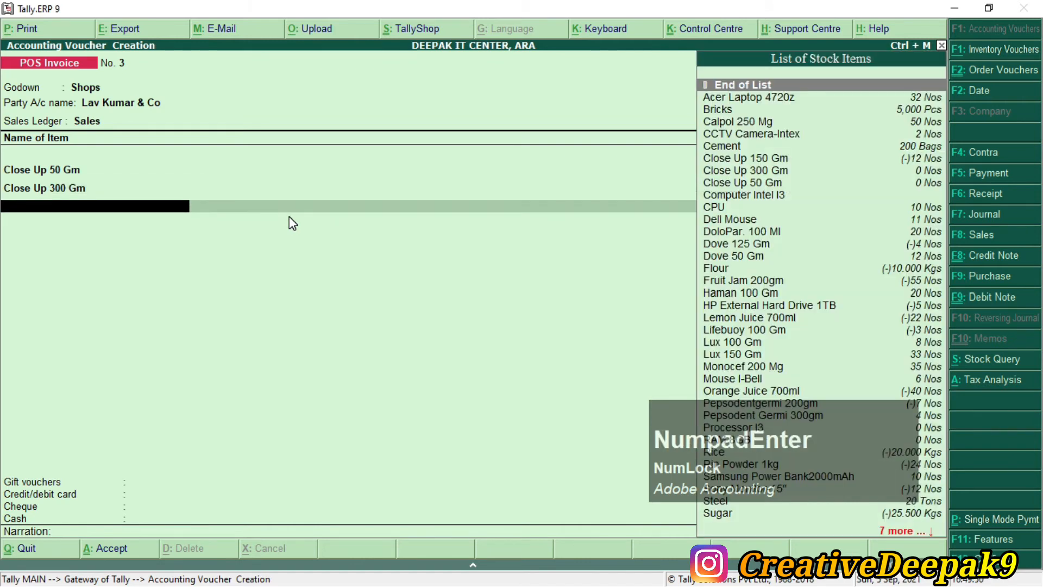
Step: Add Pepsodentgermi 200gm (qty 28) and Pepsodent Germi 300gm (qty 4)
key(alt+Tab)
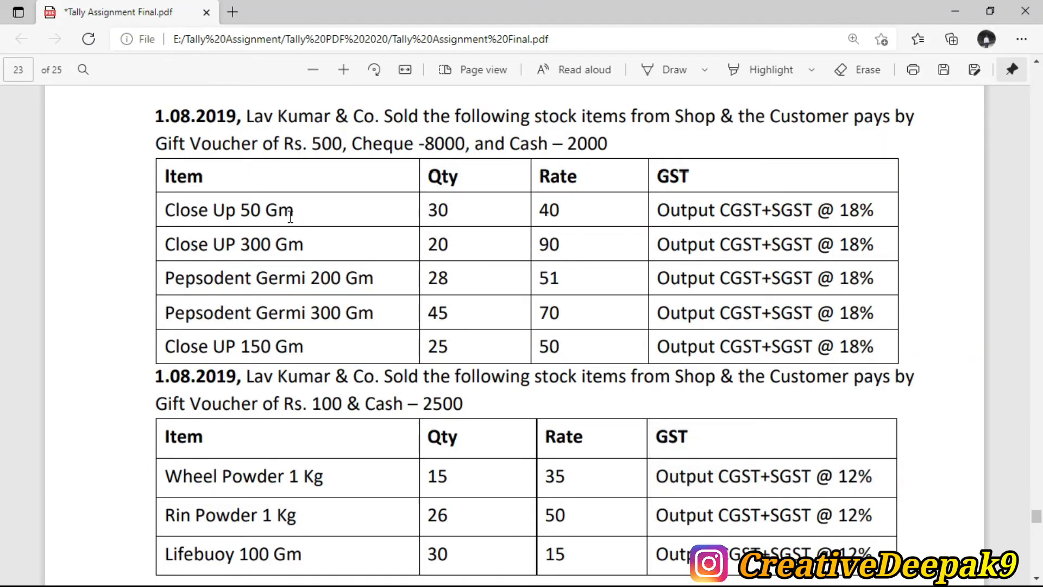
key(alt+Tab)
text(P)
key(Down)
key(Down)
key(Up)
key(Return)
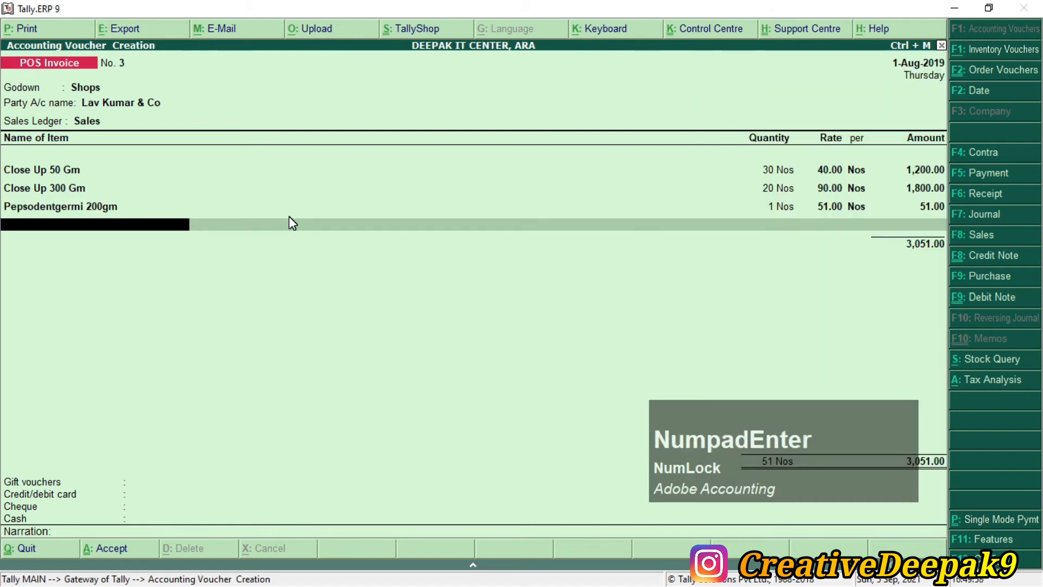
key(BackSpace)
text(28)
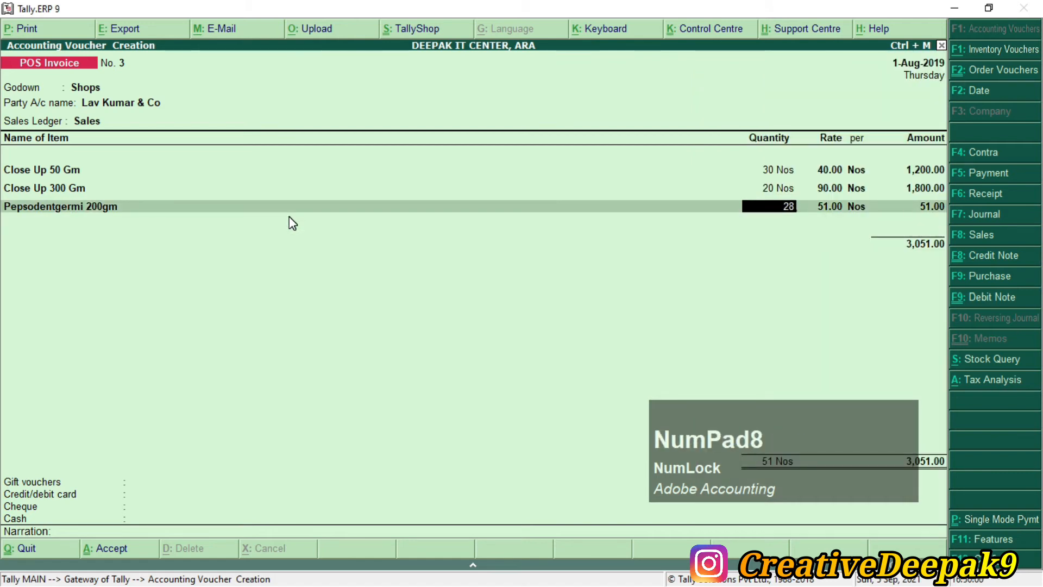
key(KP_Enter)
key(alt+Tab)
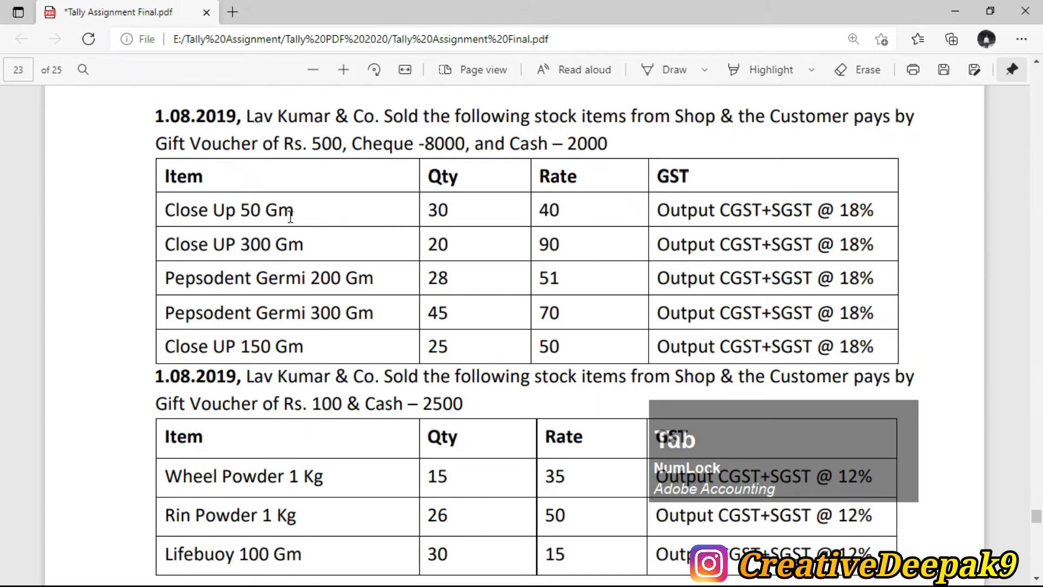
key(alt+Tab)
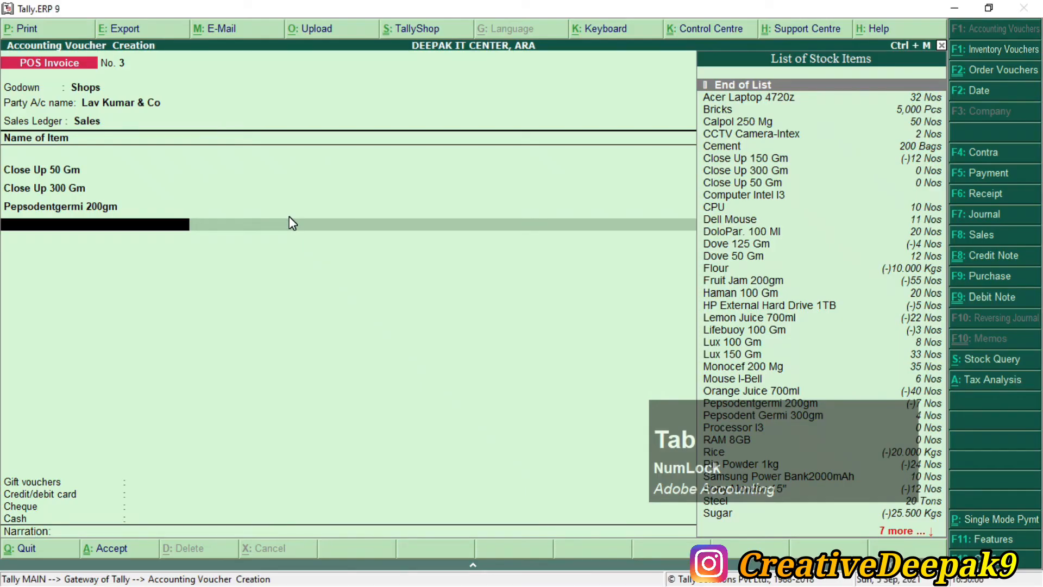
text(P)
key(Down)
key(KP_Enter)
key(BackSpace)
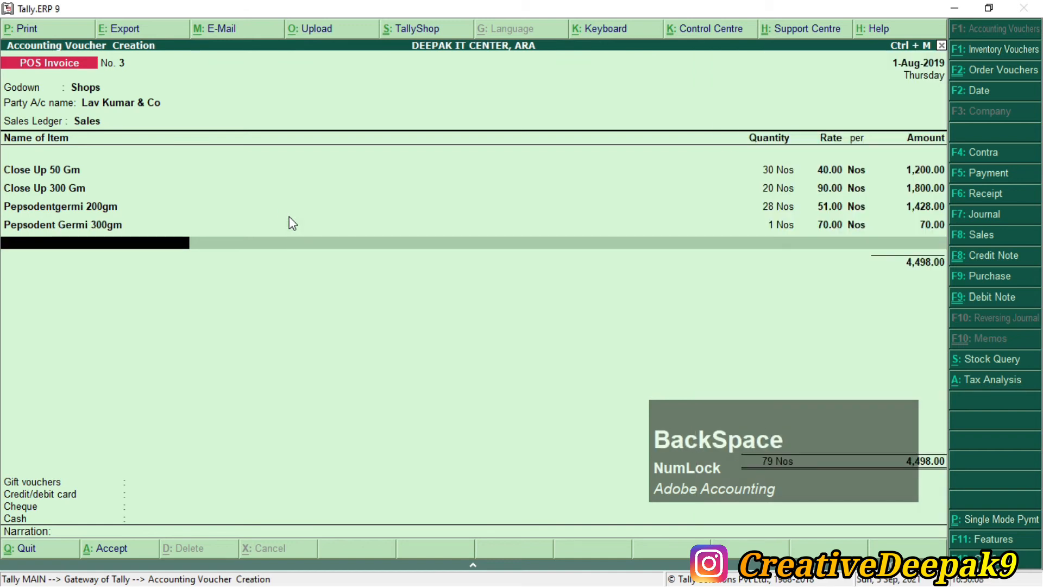
text(4)
key(KP_Enter)
Step: Add Close Up 150 Gm (qty 25 at 50) and end the items at subtotal 8,828.00
key(alt+Tab)
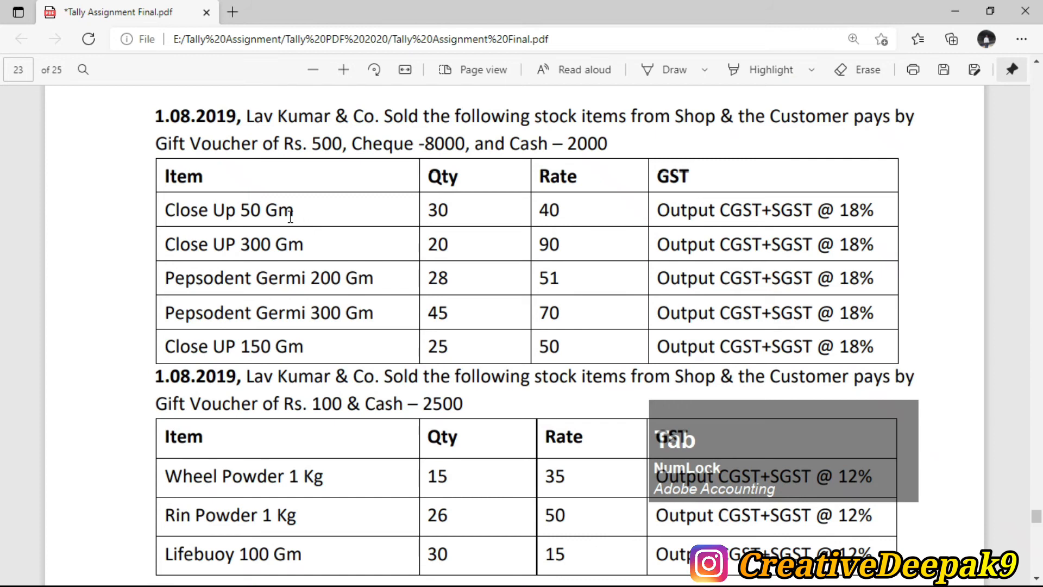
key(alt+Tab)
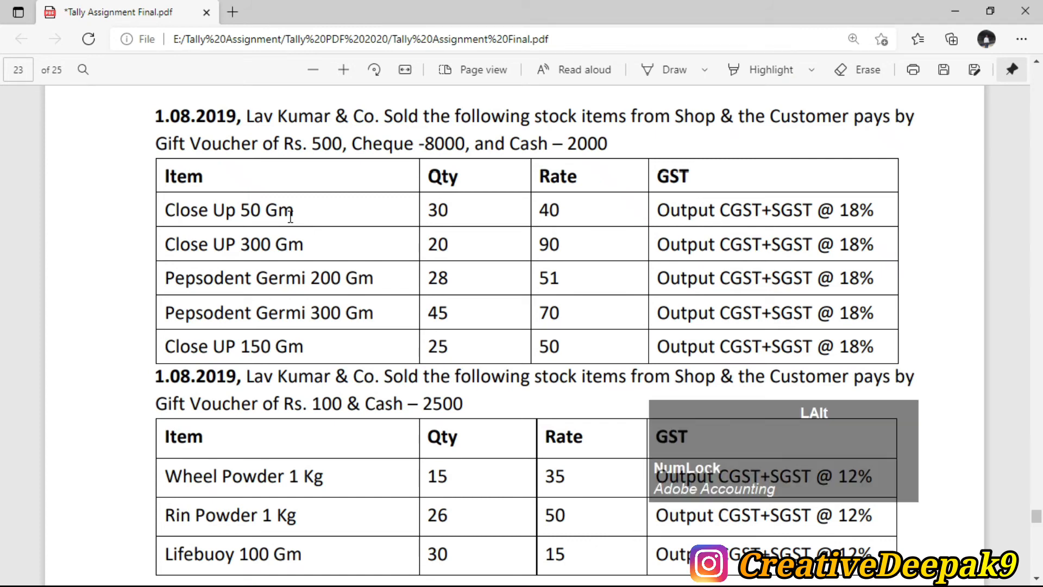
text(C)
key(Down)
key(Down)
key(Down)
key(Down)
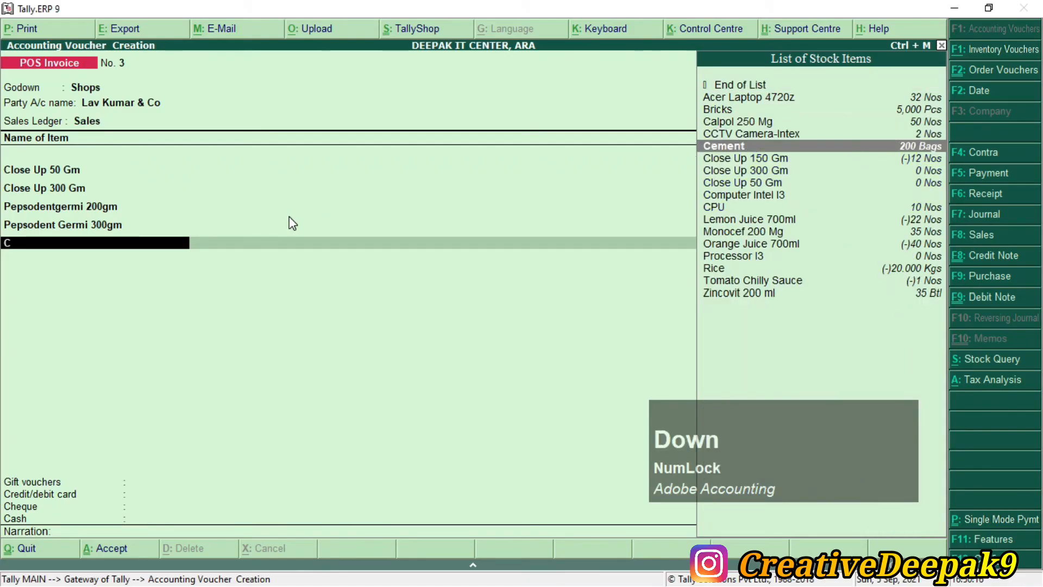
key(Up)
key(Return)
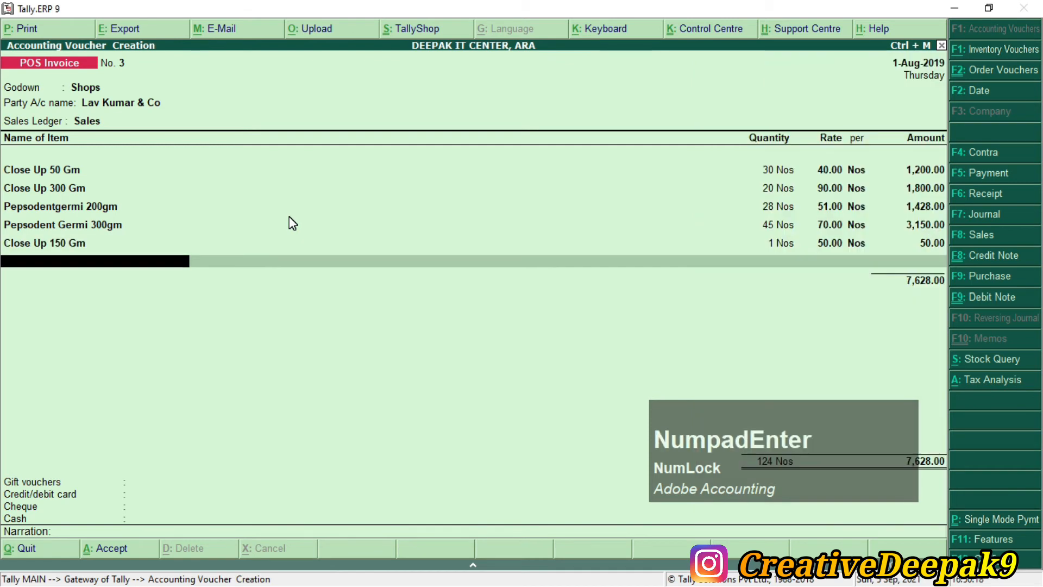
key(BackSpace)
text(25)
key(Return)
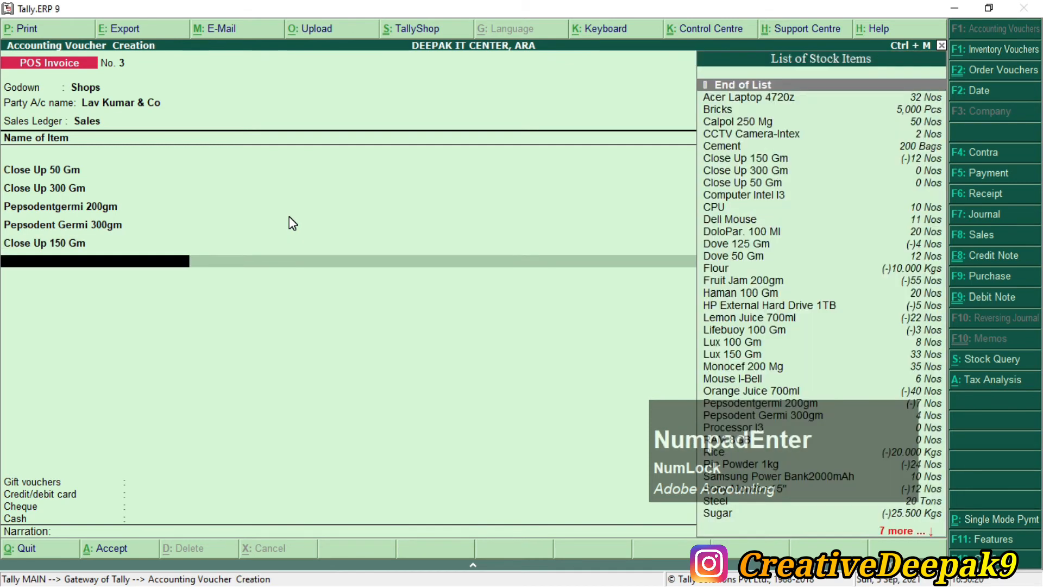
key(alt+Tab)
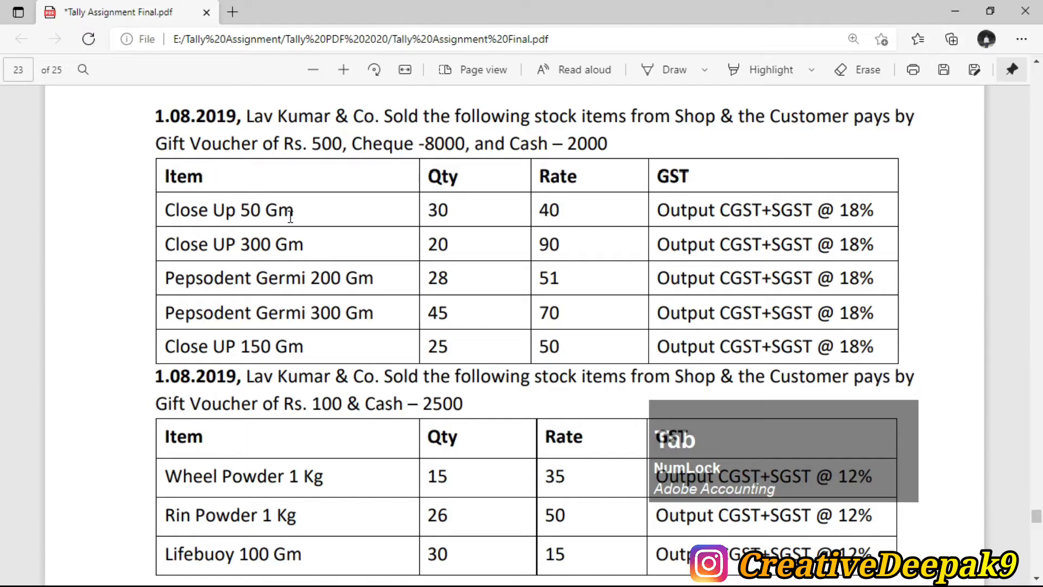
key(alt+Tab)
key(Return)
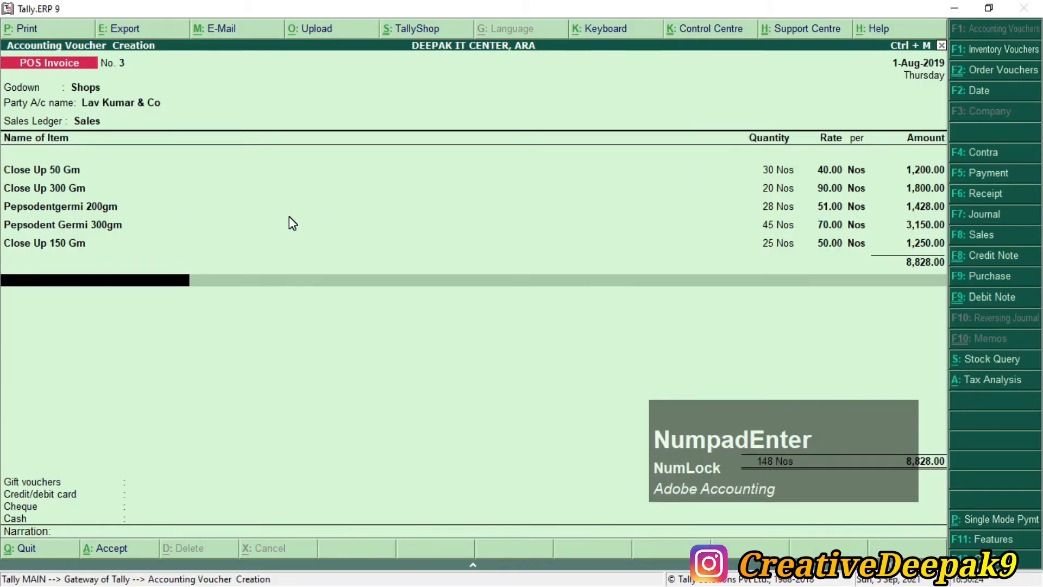
Step: Add OUTPUT CGST and OUTPUT SGST tax lines of 794.52 each
text(O)
key(Down)
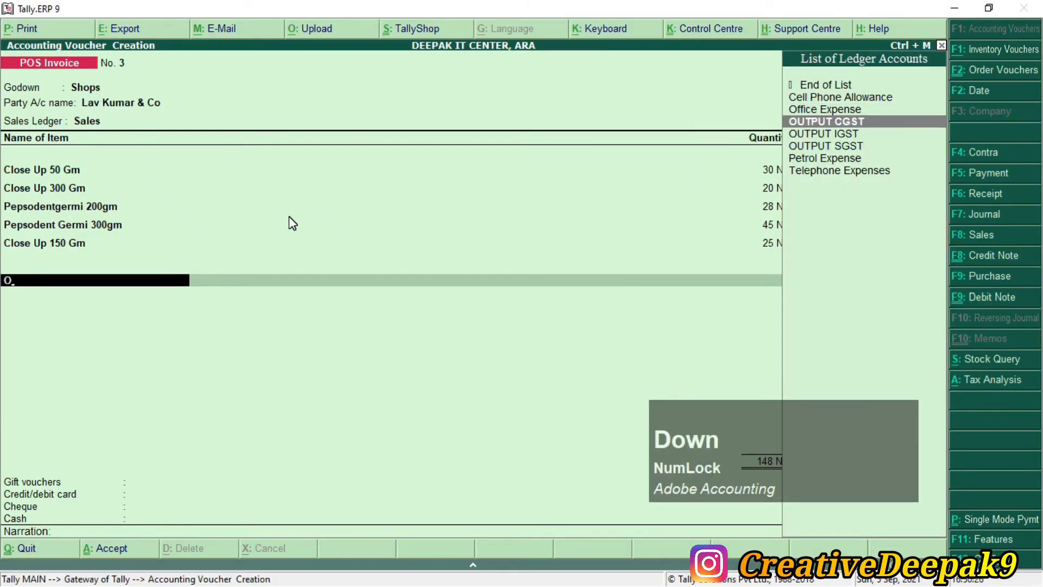
key(Return)
key(Return)
text(O)
key(Down)
key(Down)
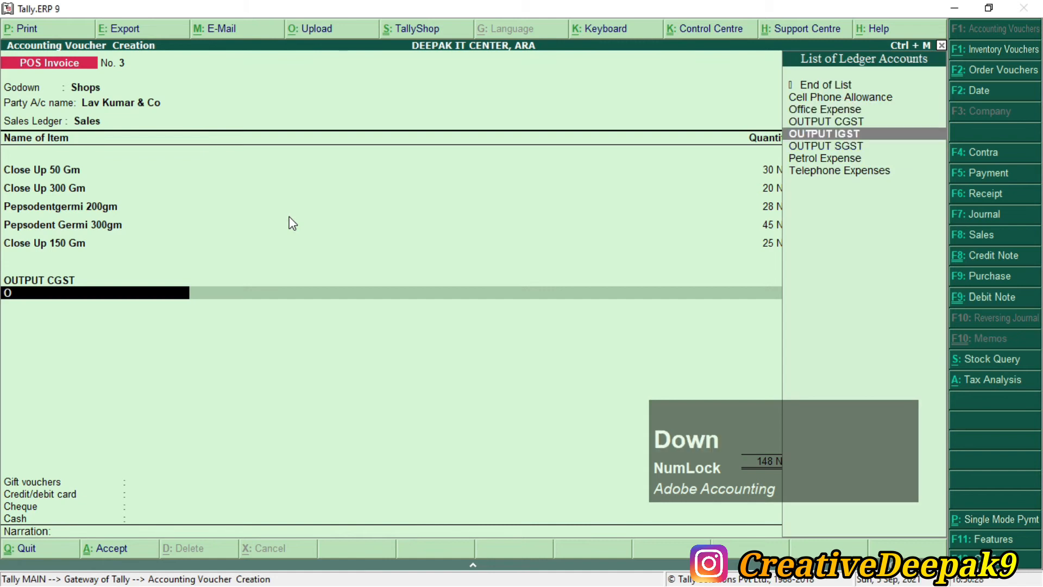
key(Down)
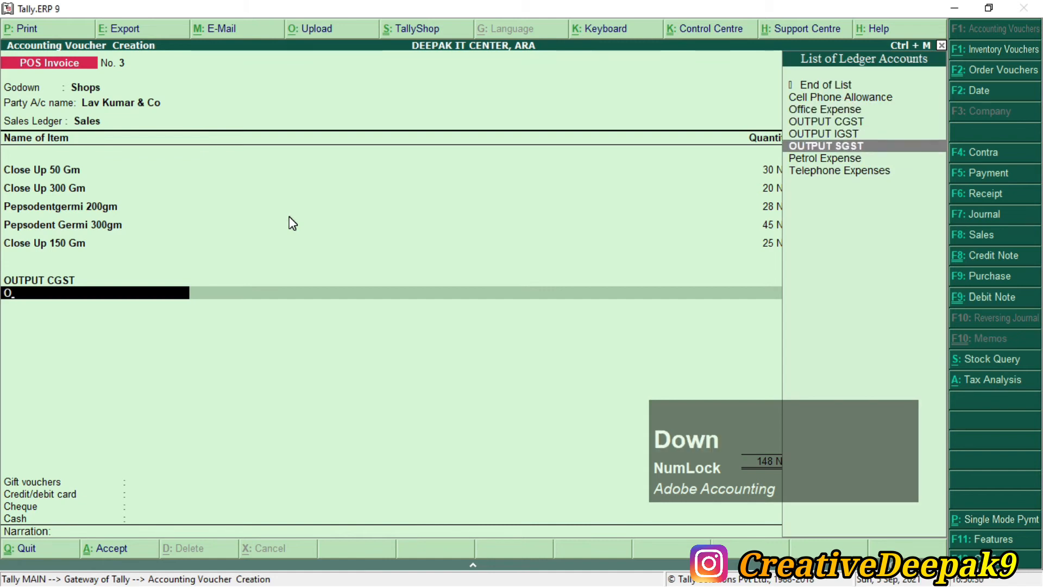
key(KP_Enter)
key(KP_Enter)
key(KP_Enter)
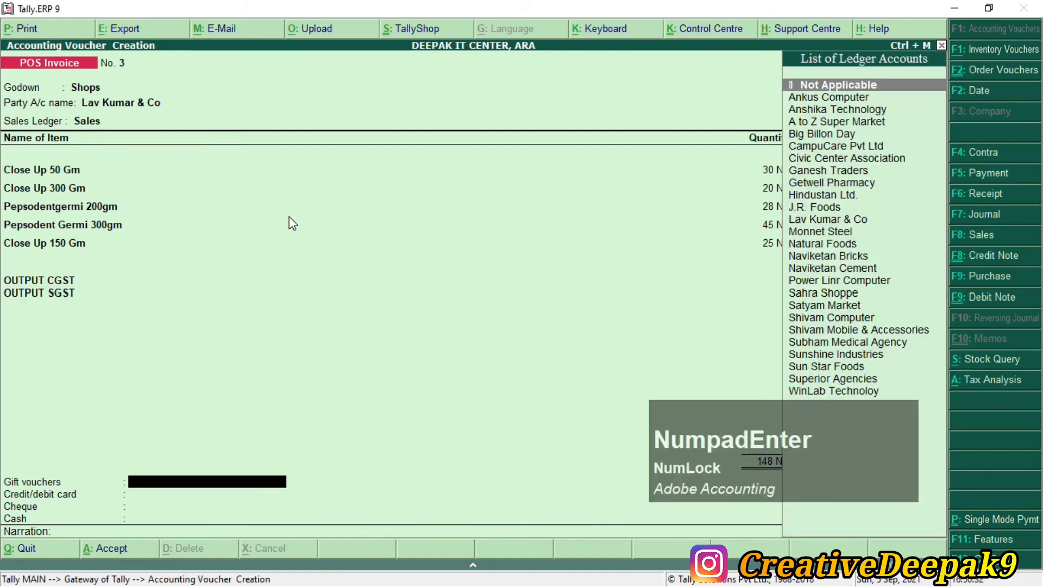
Step: Record a 500.00 gift voucher against Big Billon Day, checking the amount in the PDF
key(alt+Tab)
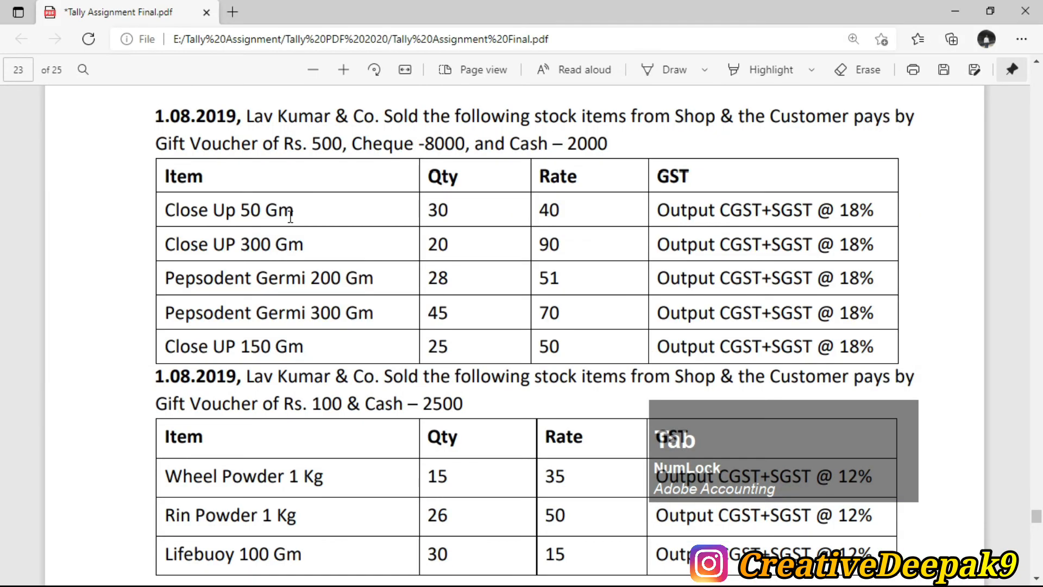
drag(156, 144, 279, 144)
click(315, 151)
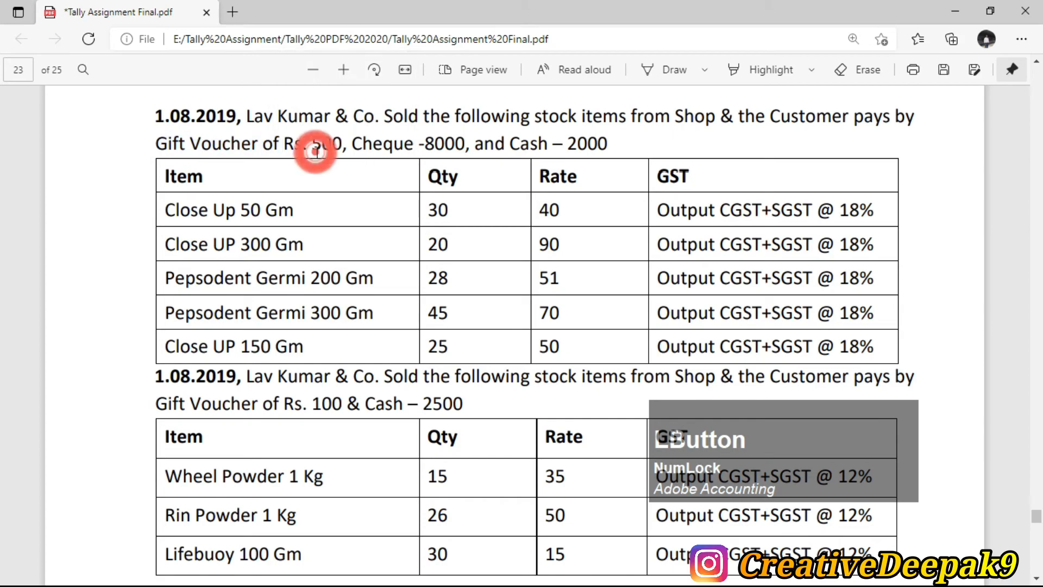
key(alt+Tab)
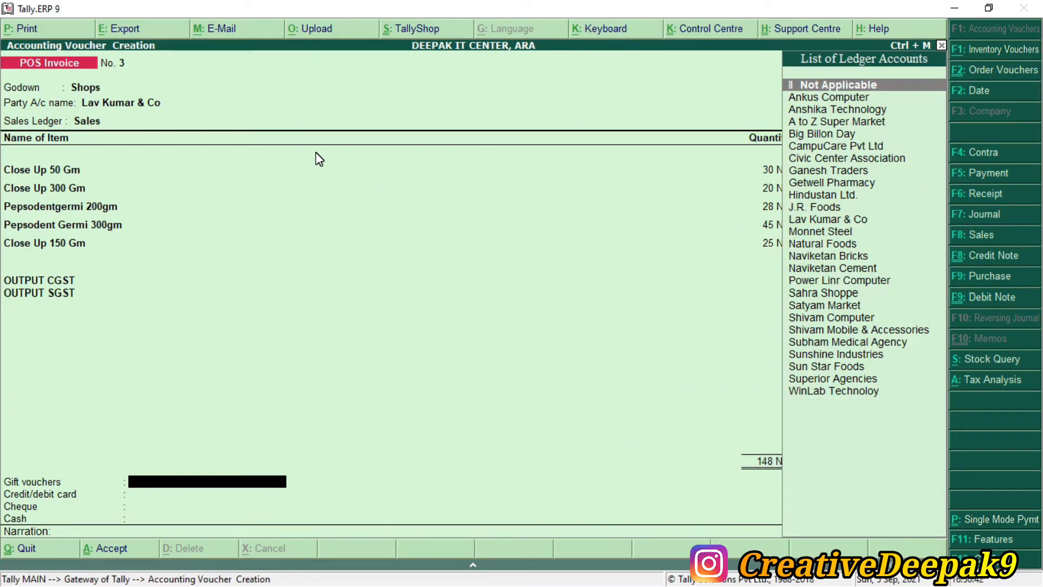
text(B)
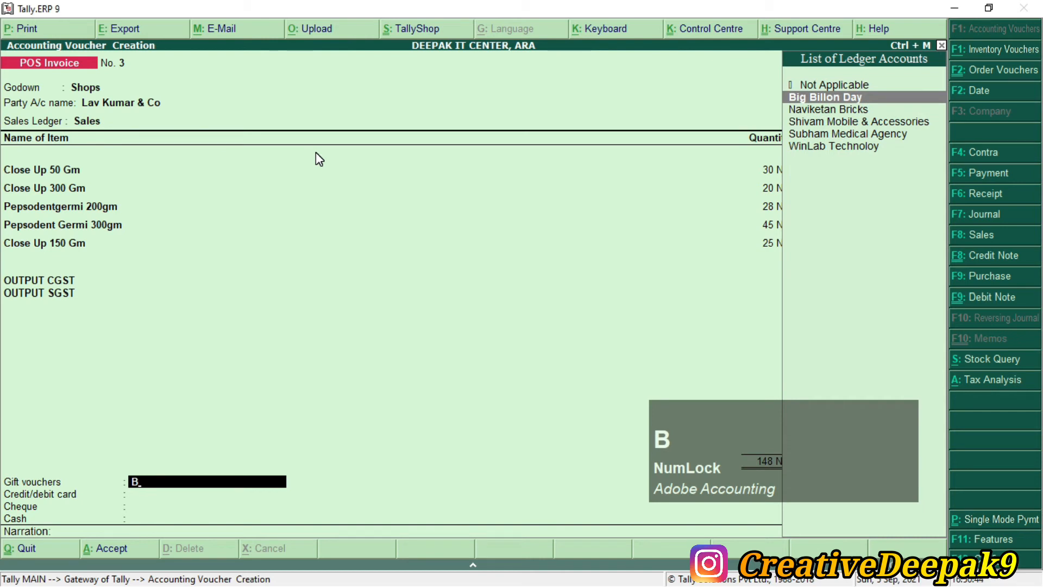
key(Return)
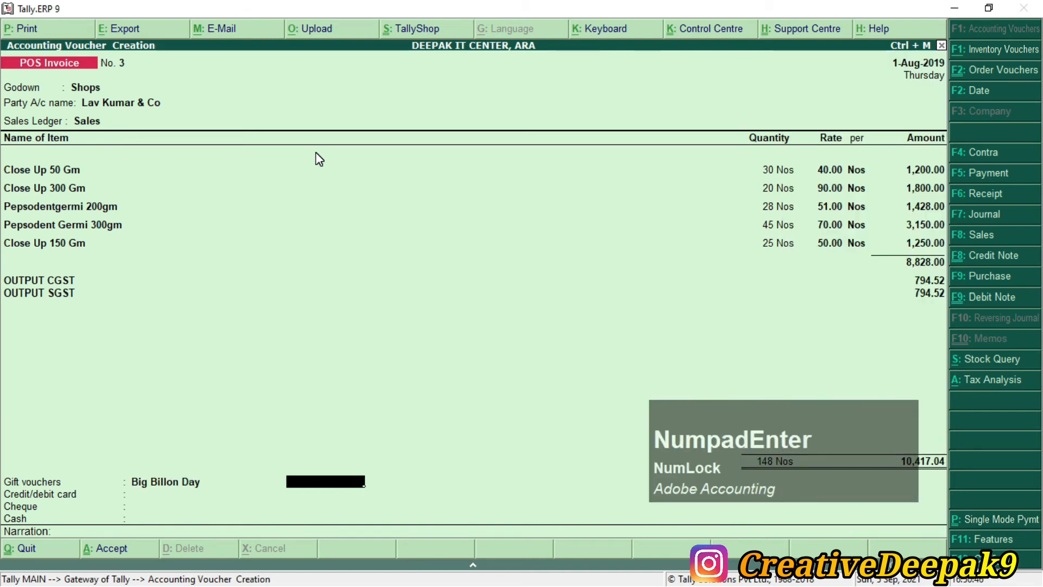
key(alt+Tab)
key(alt+Tab)
text(500)
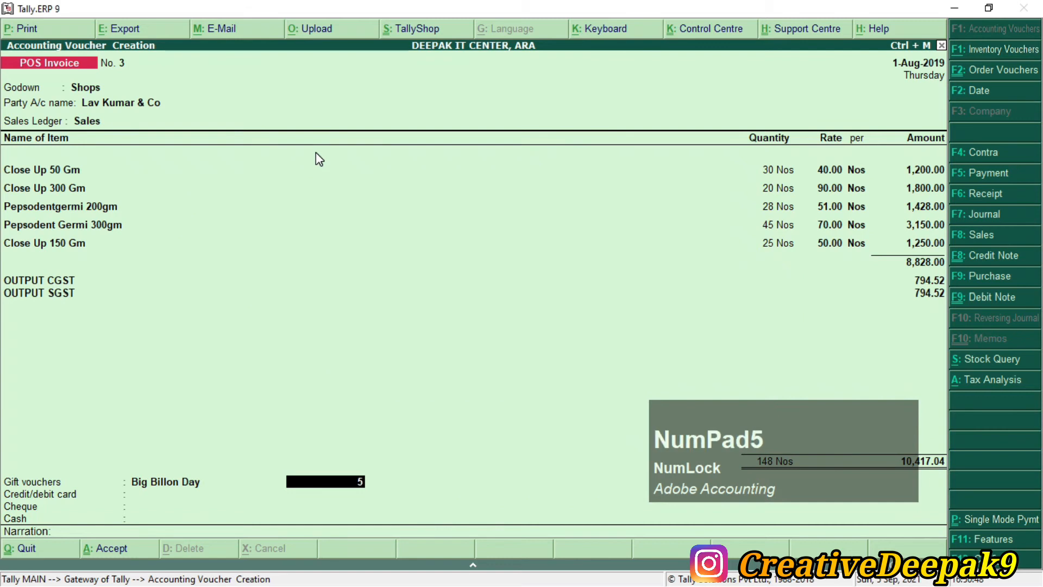
key(Return)
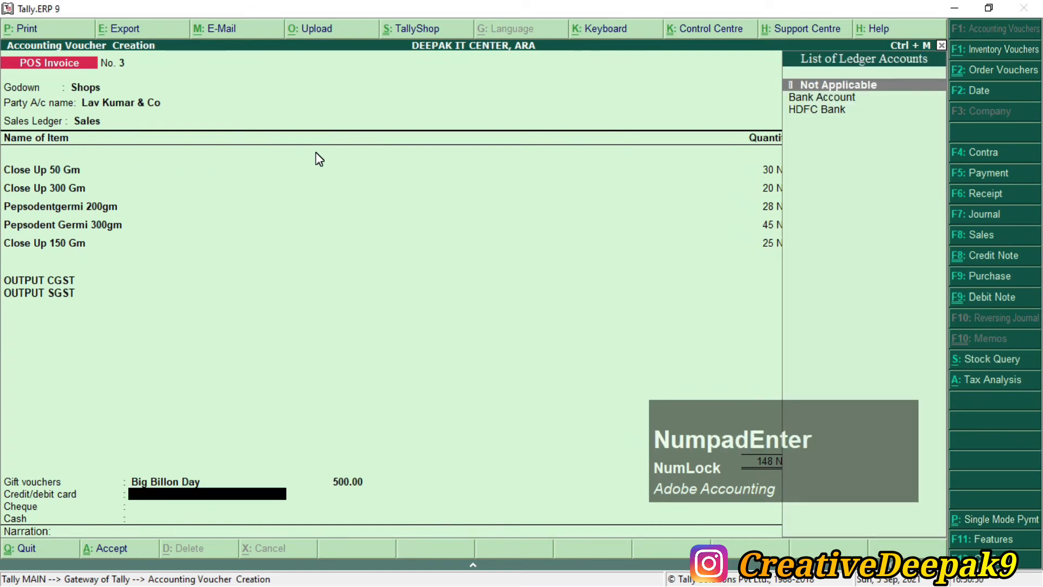
key(alt+Tab)
click(398, 141)
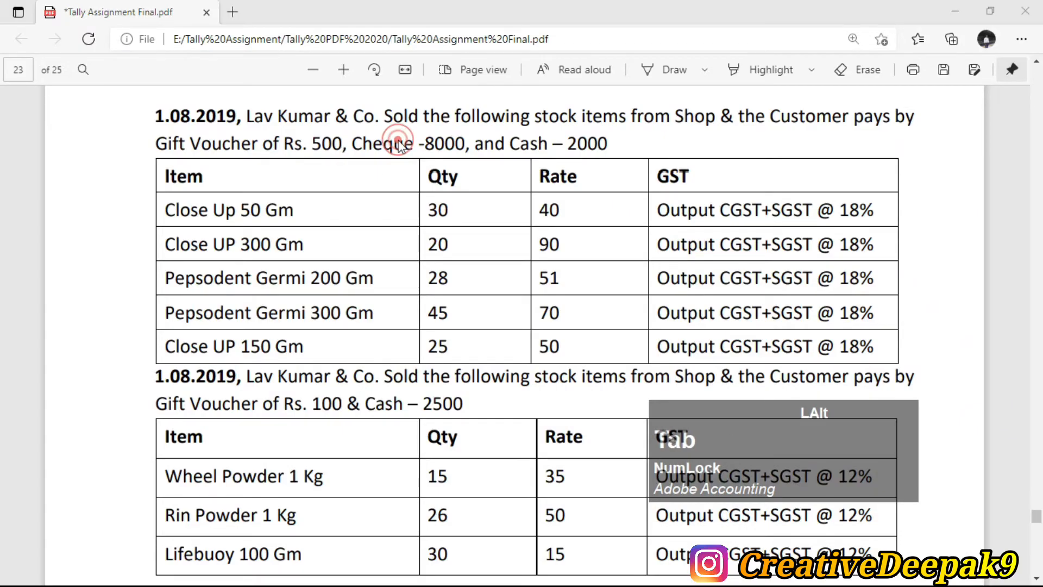
Step: Leave card Not Applicable and pay 8,000 by cheque from HDFC Bank, cheque number 123654
key(alt+Tab)
key(Return)
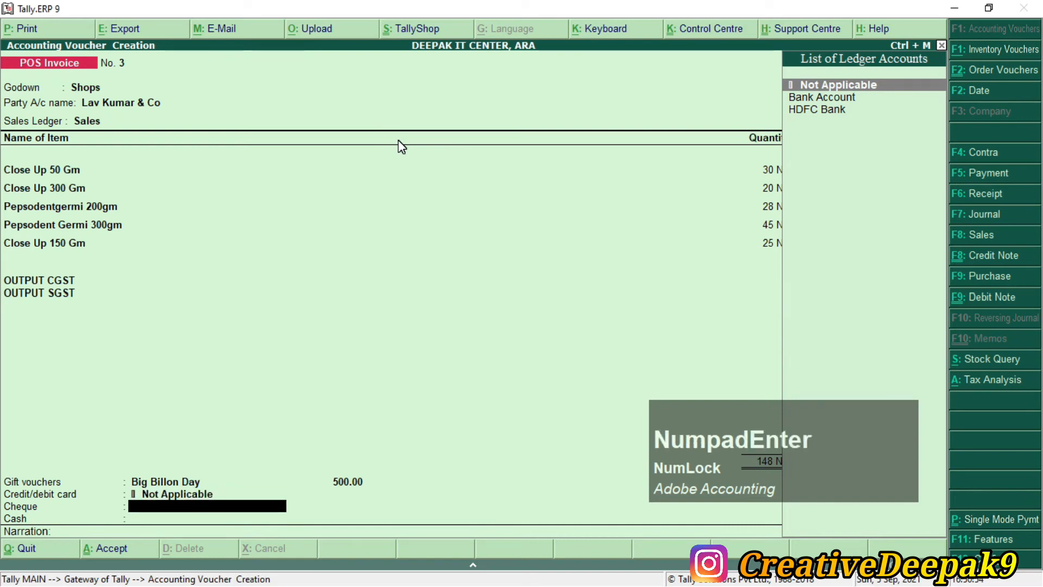
key(alt+Tab)
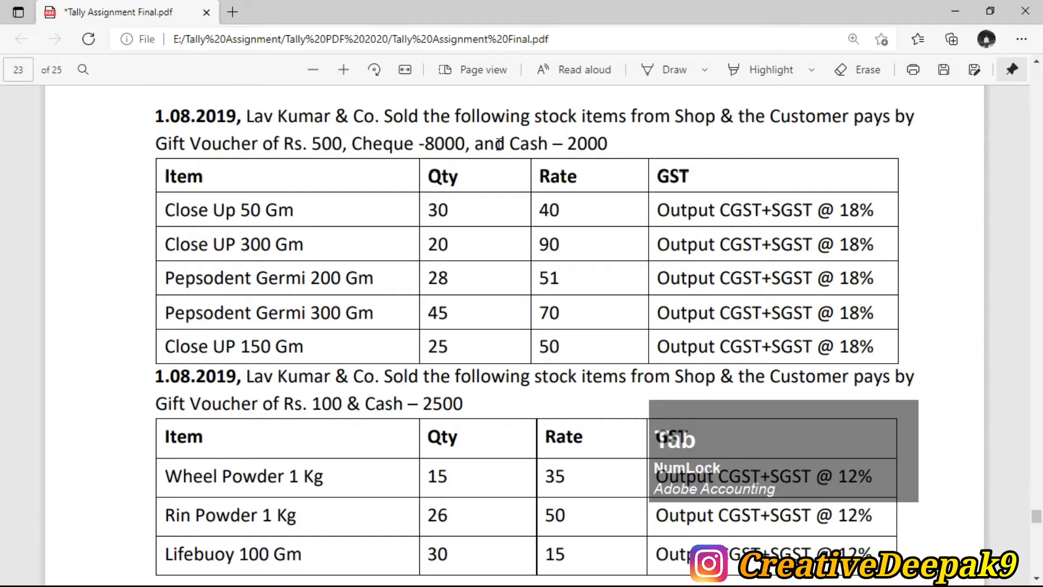
drag(427, 145, 461, 144)
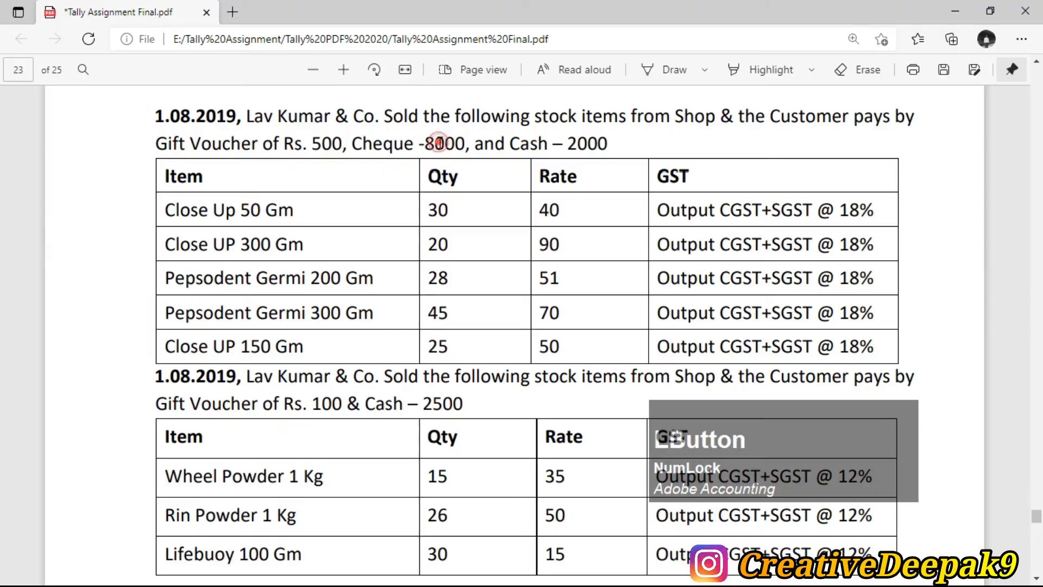
key(alt+Tab)
key(Down)
key(Down)
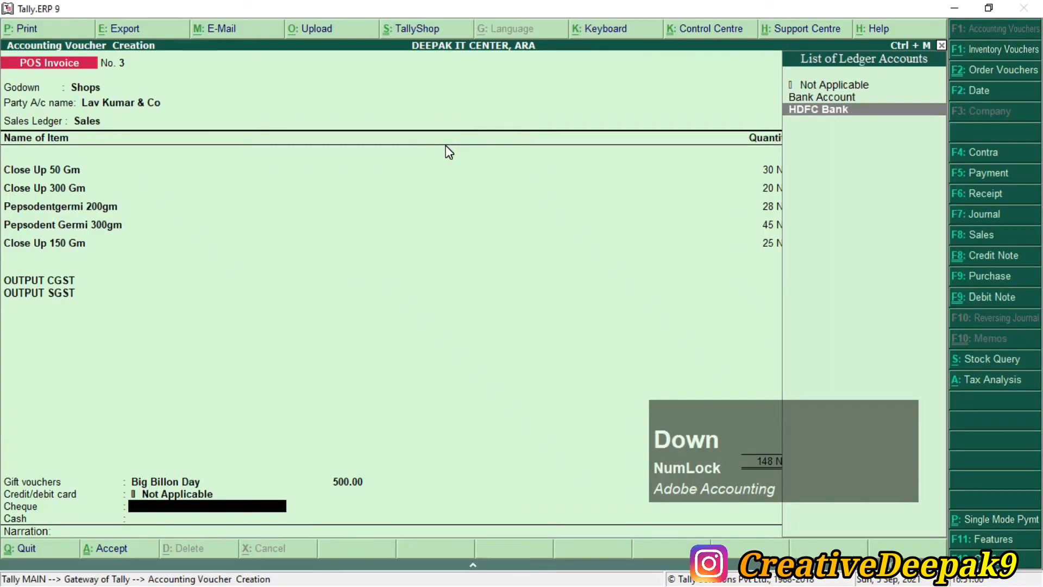
key(KP_Enter)
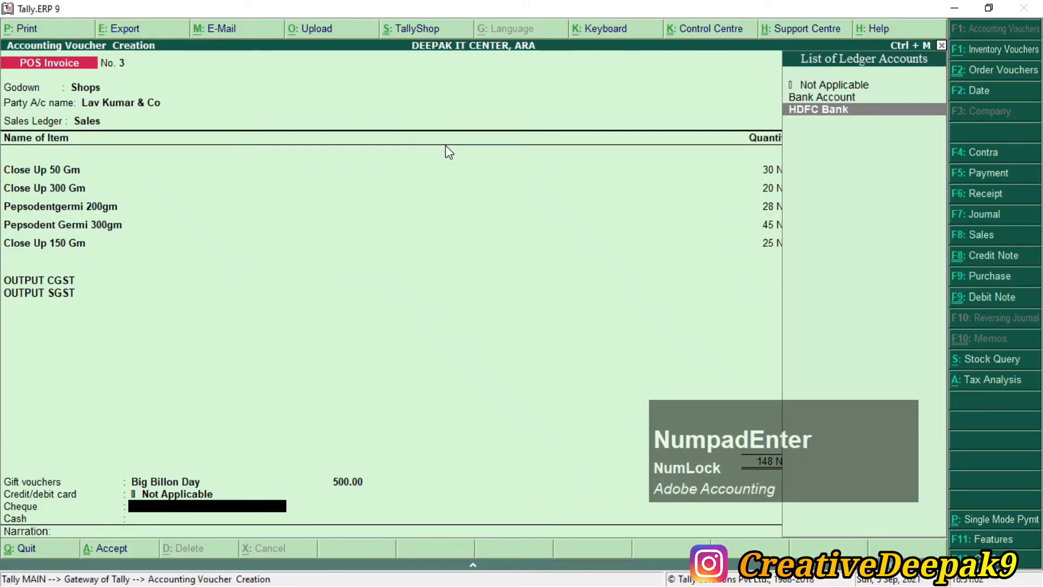
text(8000)
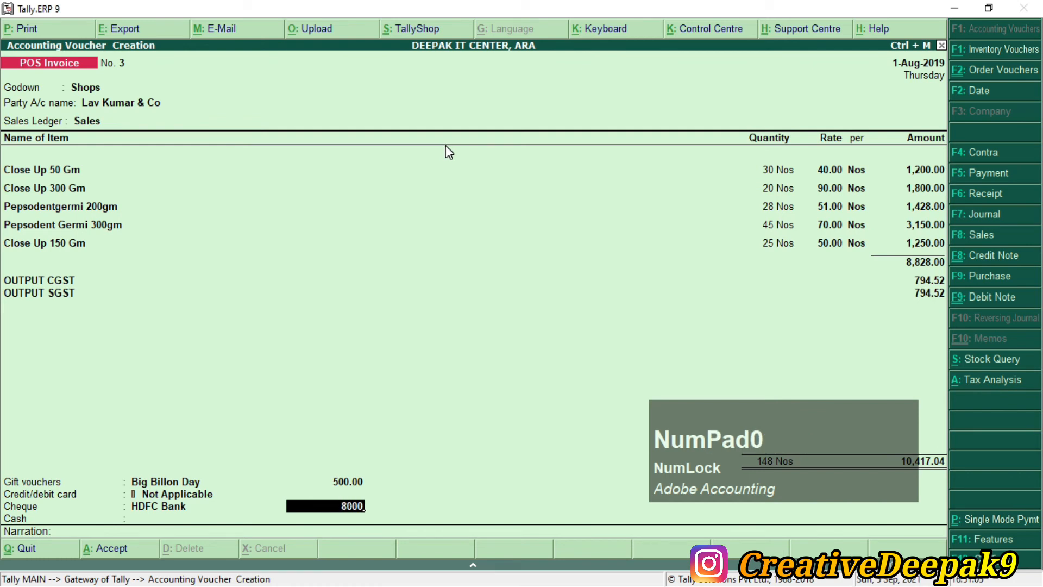
key(KP_Enter)
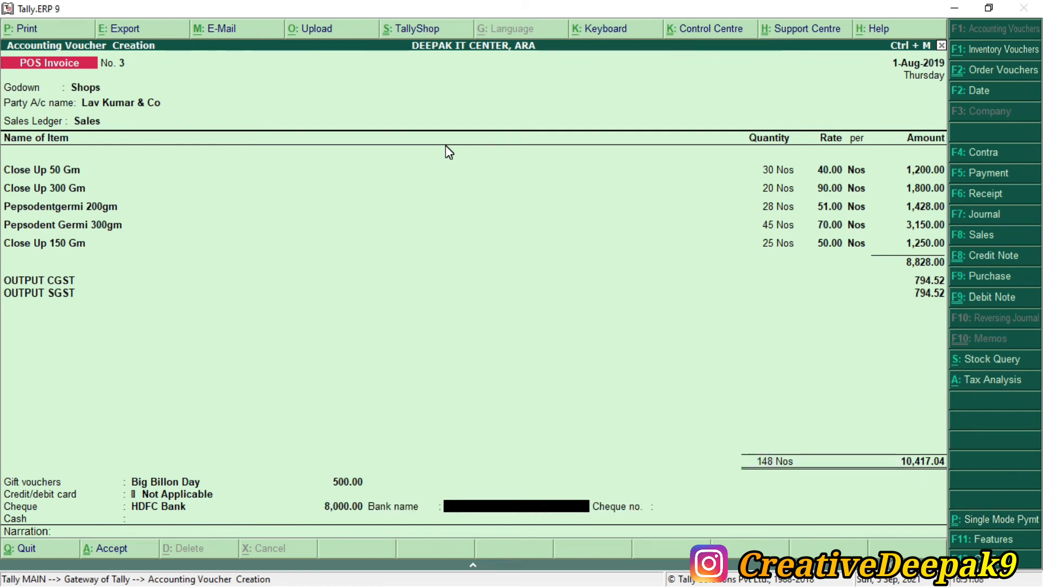
text(Hdfc Bank)
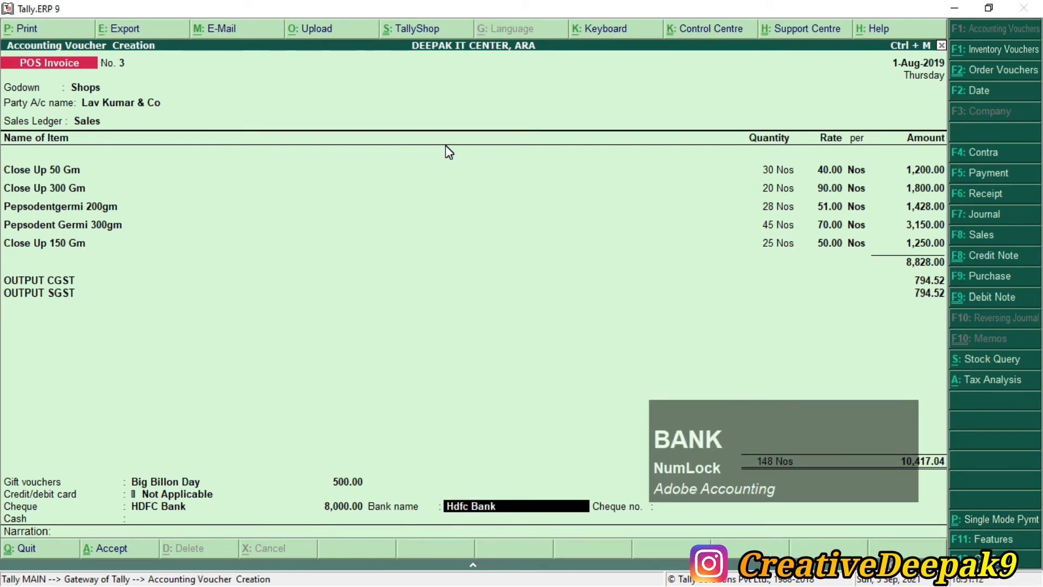
key(KP_Enter)
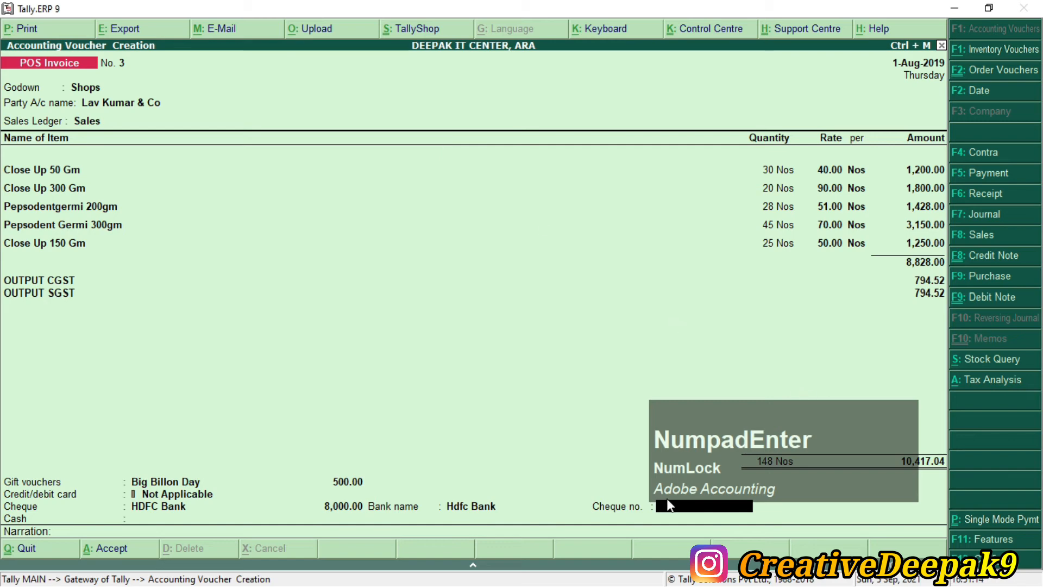
key(alt+Tab)
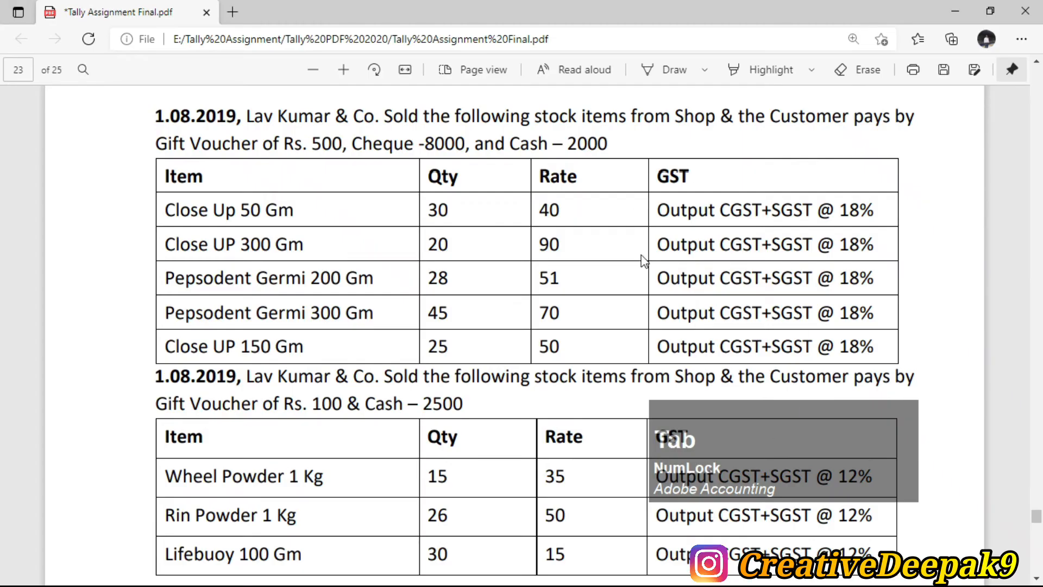
key(alt+Tab)
text(123654)
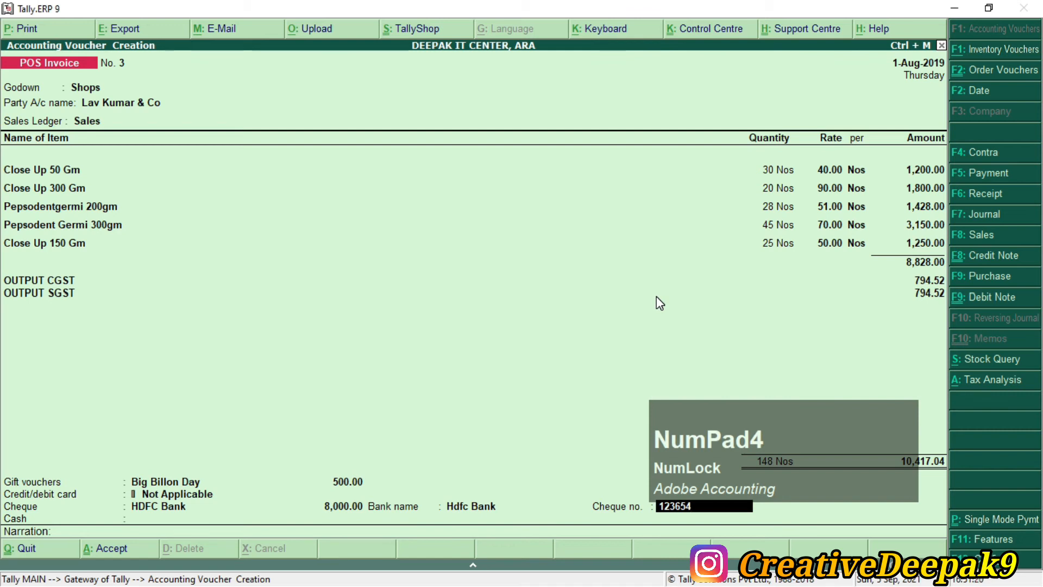
key(Return)
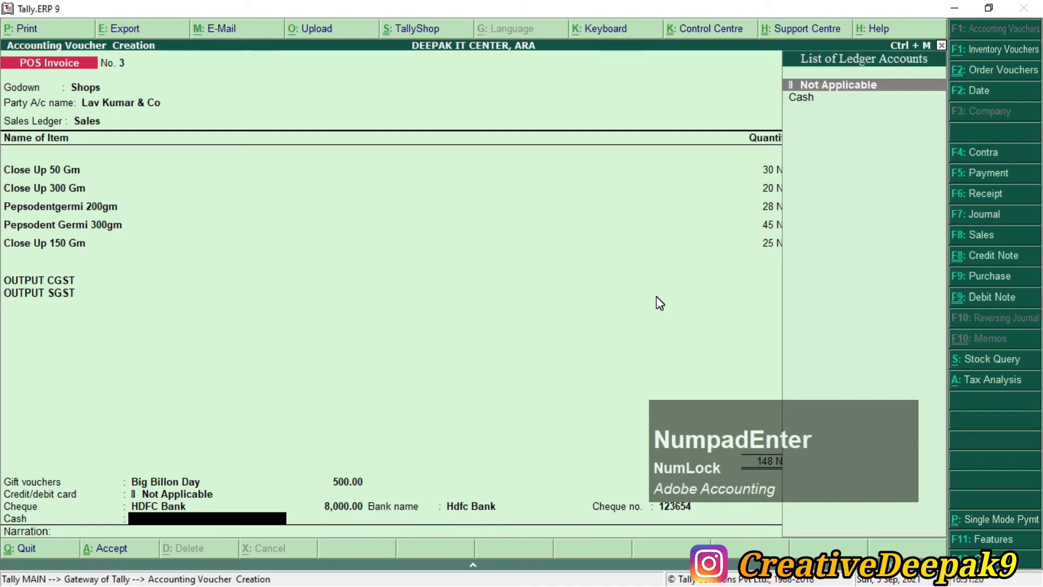
Step: Pay the remaining 1,917.04 through the Cash ledger
key(Down)
key(Return)
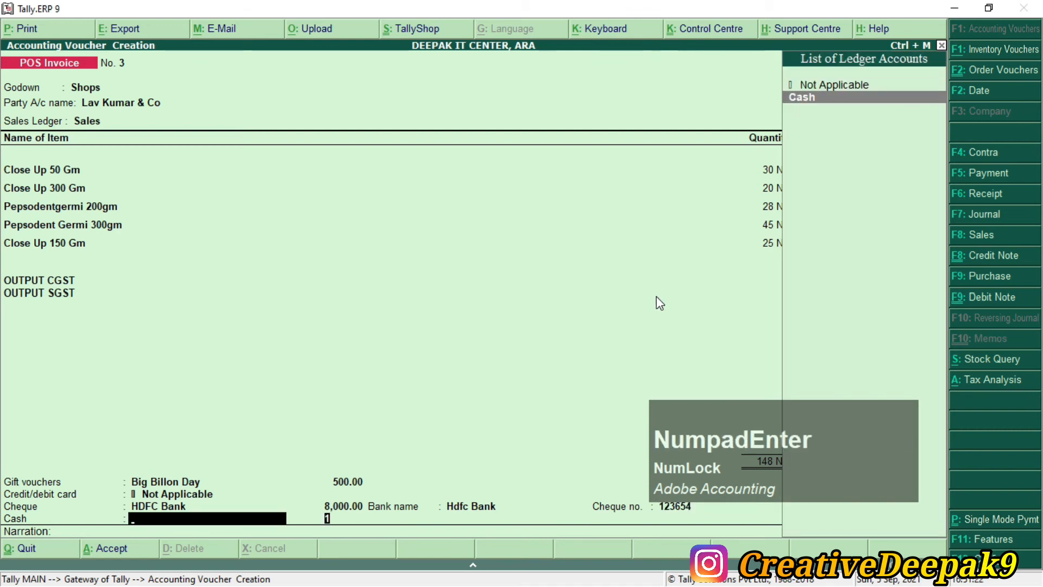
key(Return)
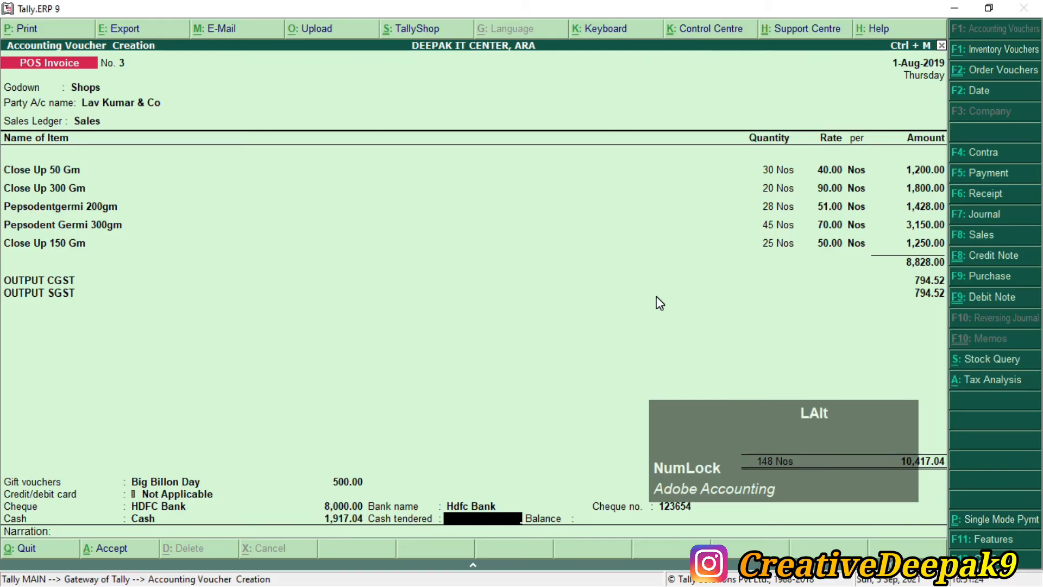
key(alt+Tab)
double_click(568, 143)
click(569, 148)
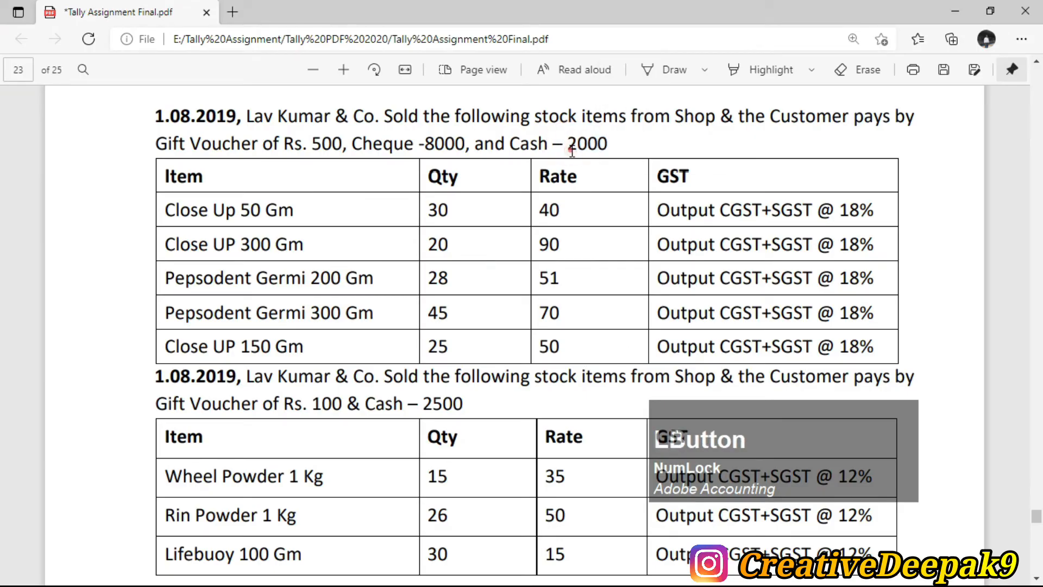
key(alt+Tab)
Step: Enter 2,000 tendered (82.96 balance), save invoice No. 3 and review its print preview
text(20)
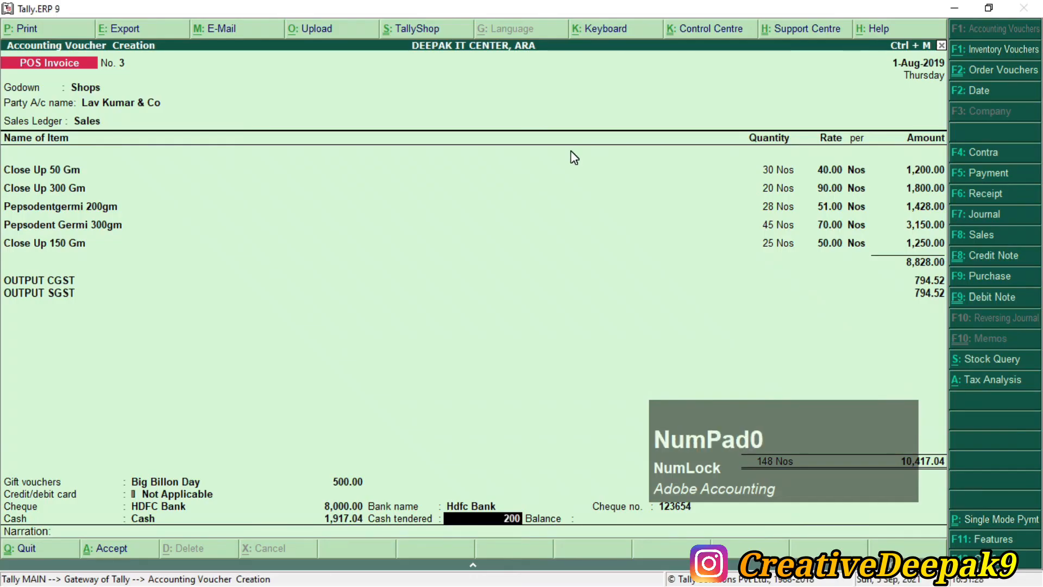
key(Return)
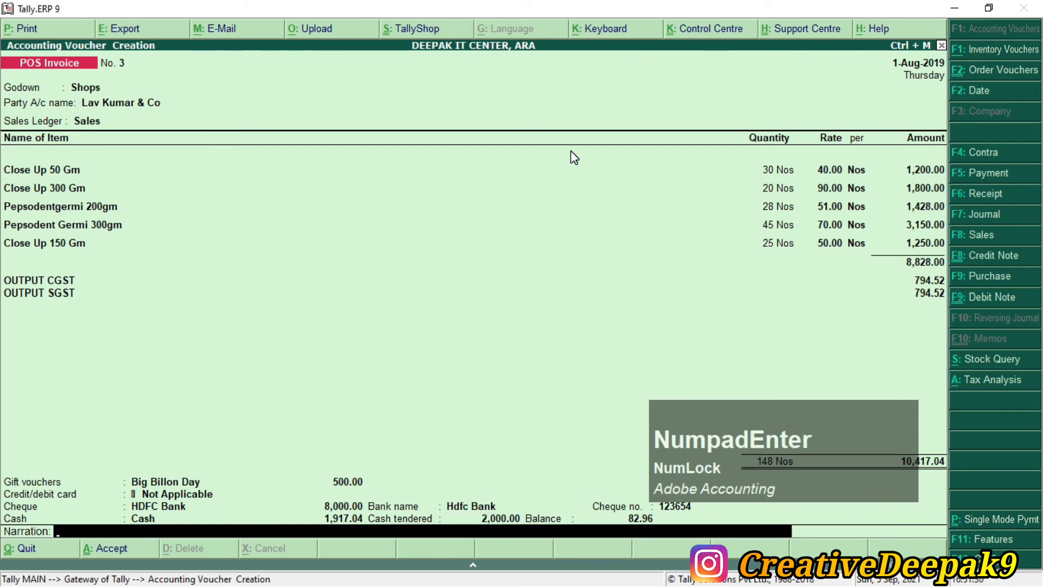
key(Return)
key(Return)
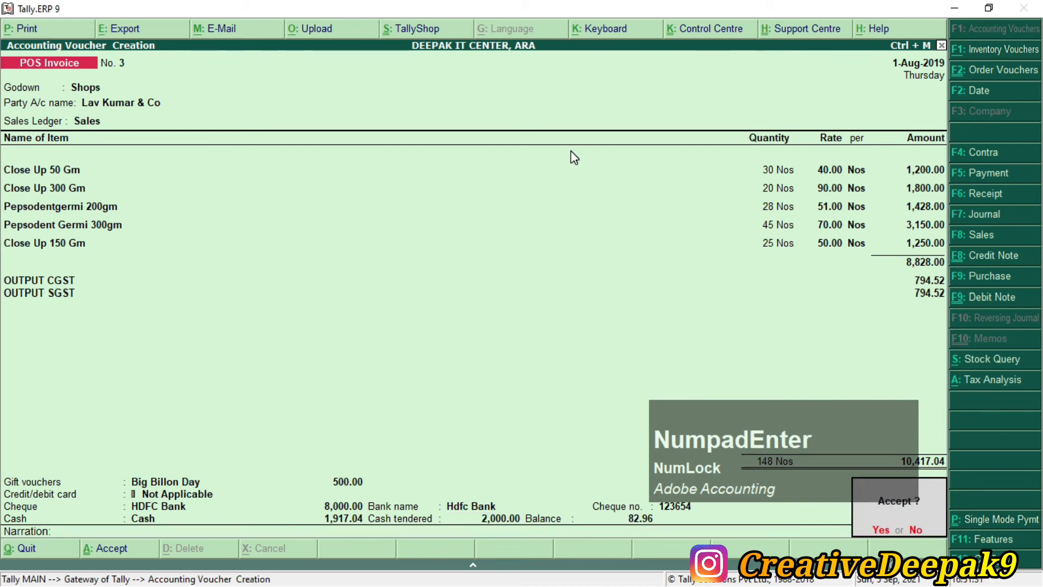
key(Return)
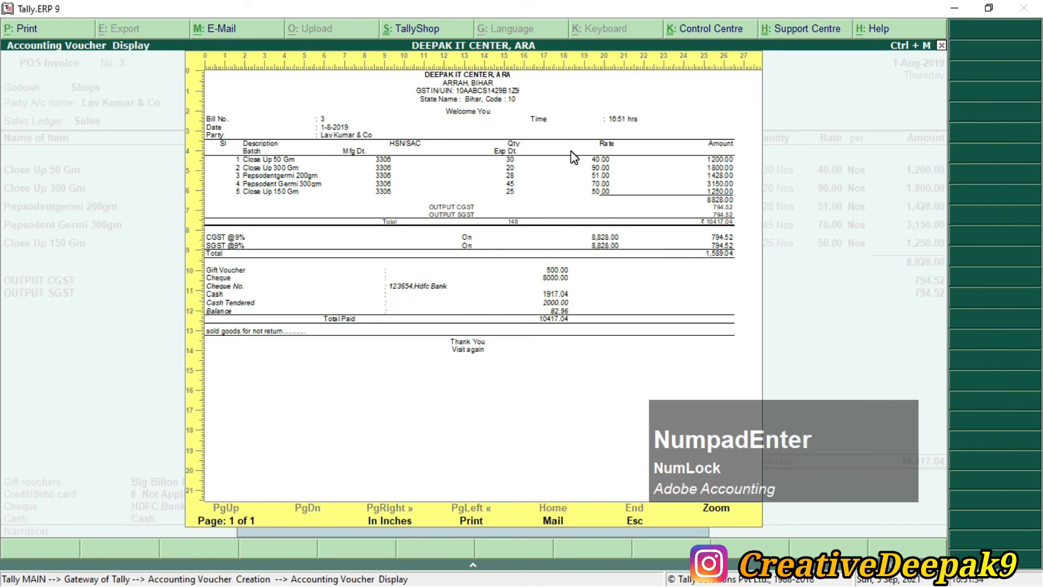
key(alt+z)
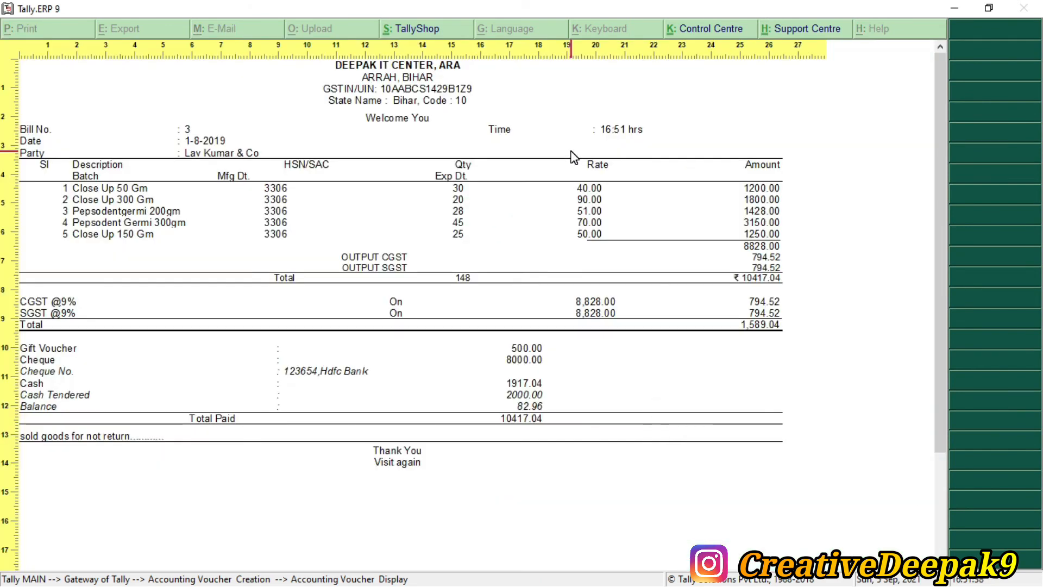
key(Escape)
key(Escape)
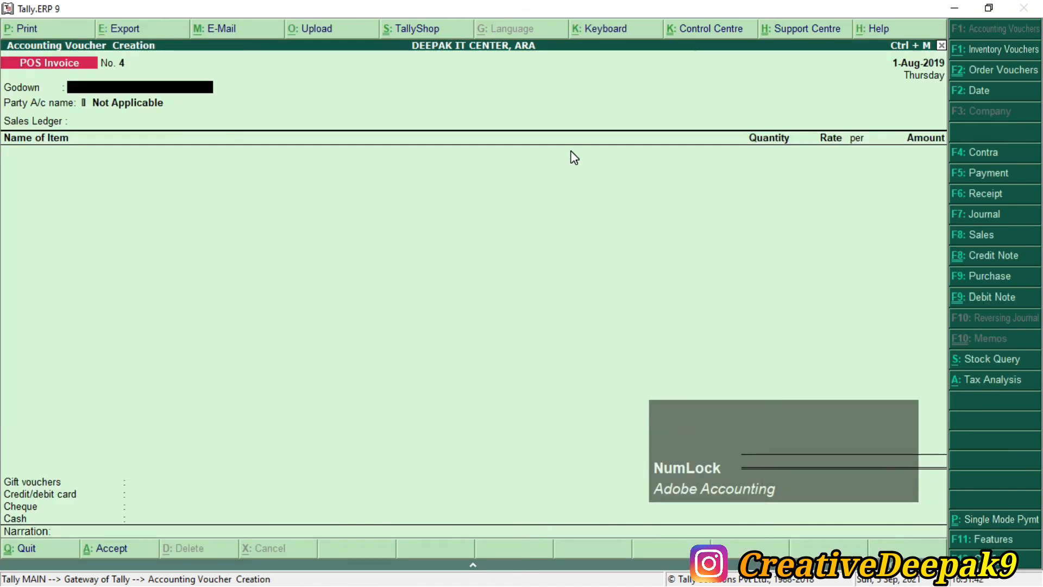
Step: Look up the next sale's party in the assignment PDF
key(alt+Tab)
scroll(573, 147, down, 5)
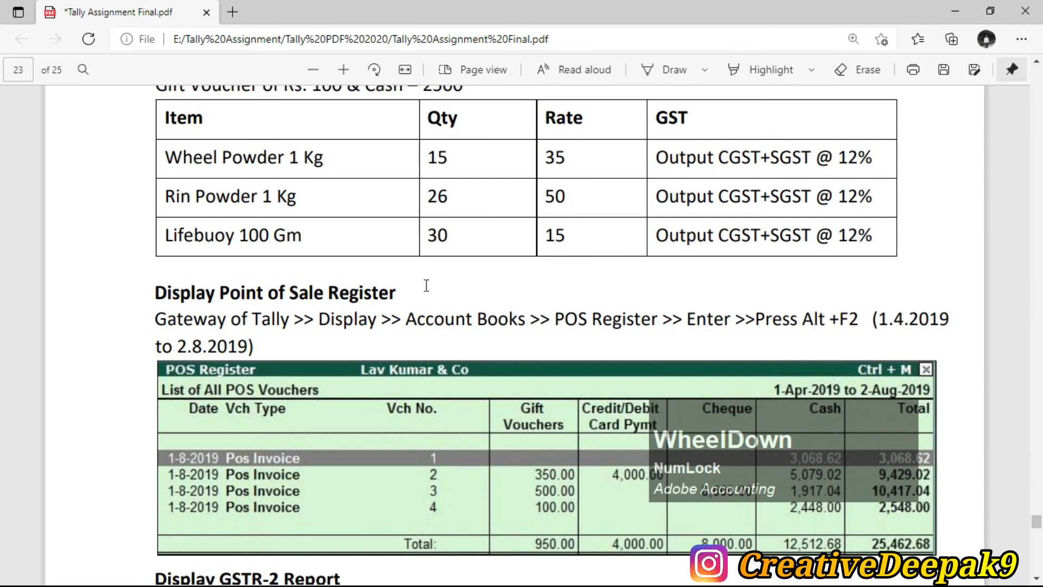
scroll(537, 317, down, 2)
scroll(494, 378, up, 5)
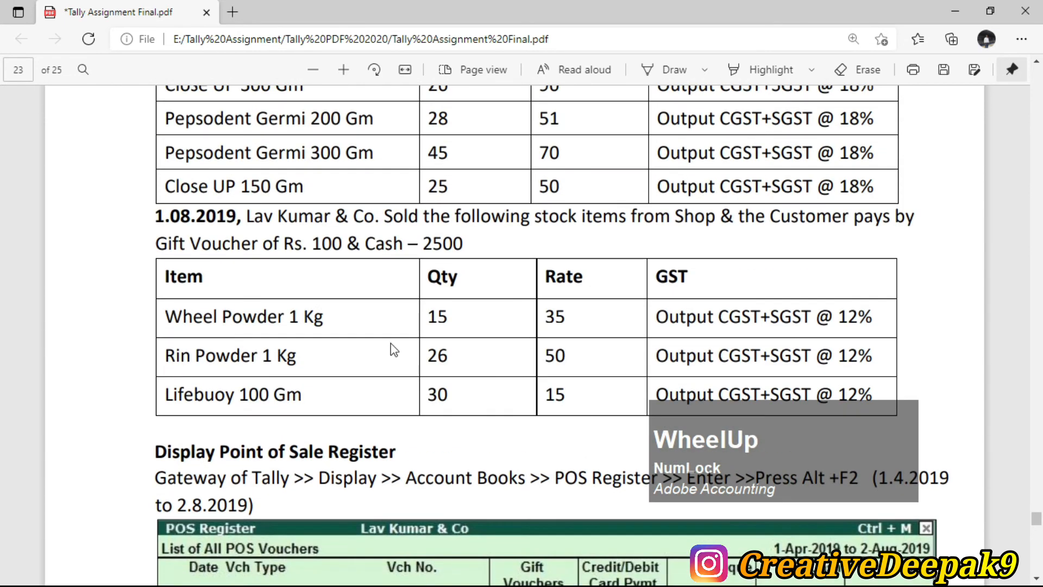
drag(235, 217, 418, 218)
click(688, 220)
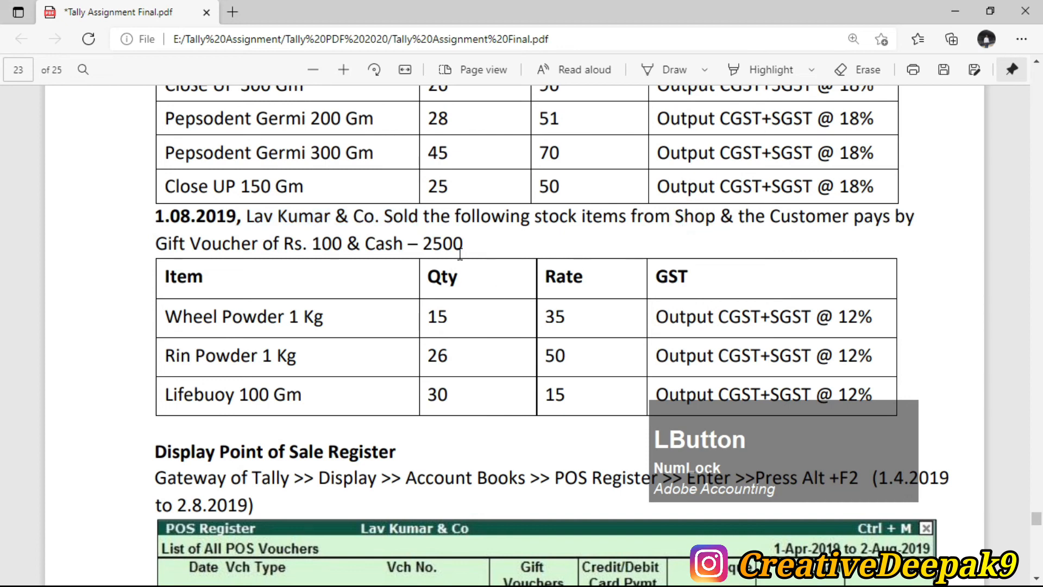
key(alt+Tab)
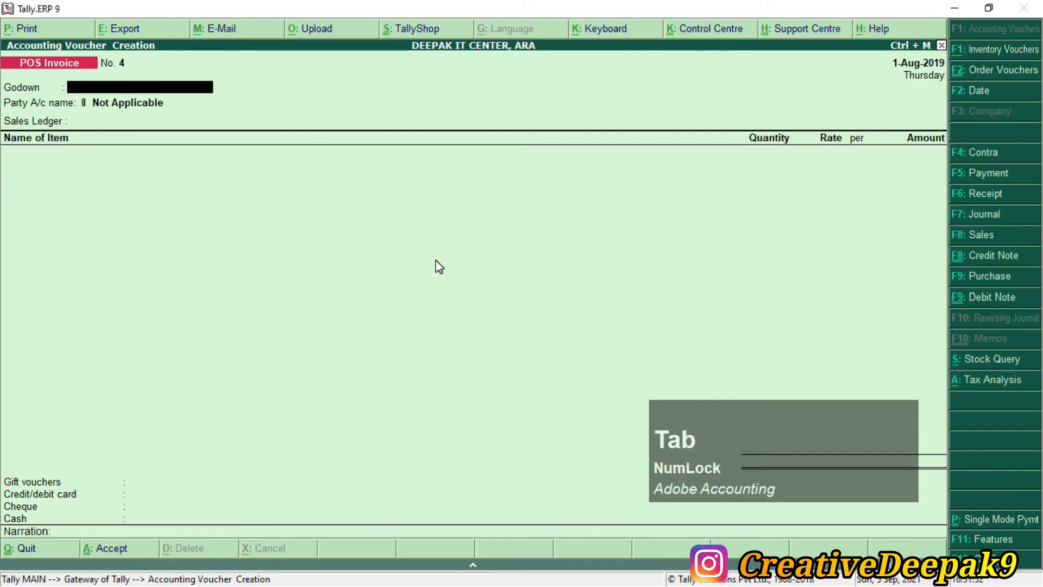
Step: Set godown Shops, party Lav Kumar & Co and sales ledger Sales on invoice No. 4
text(s)
key(Return)
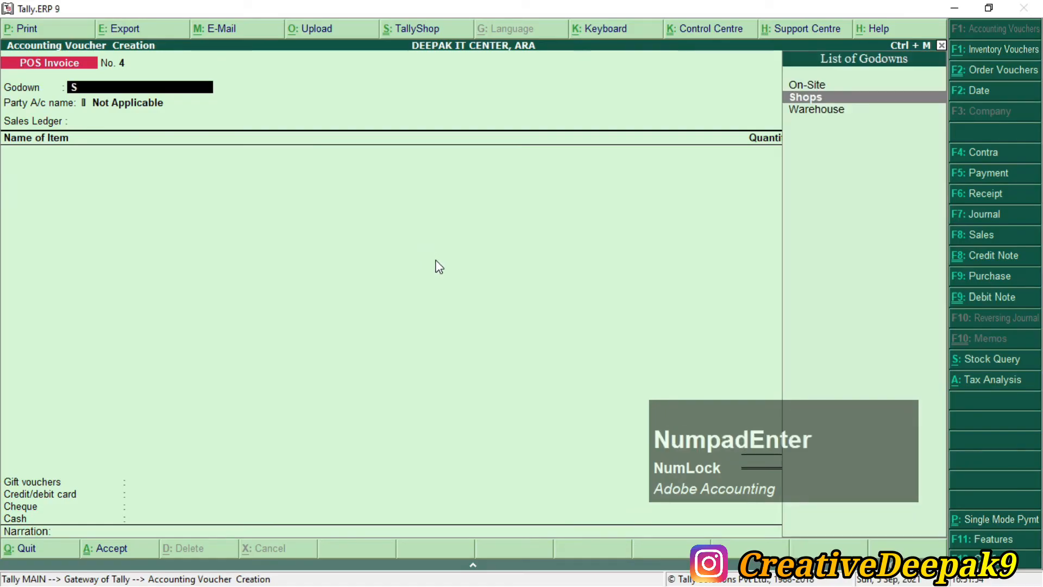
text(L)
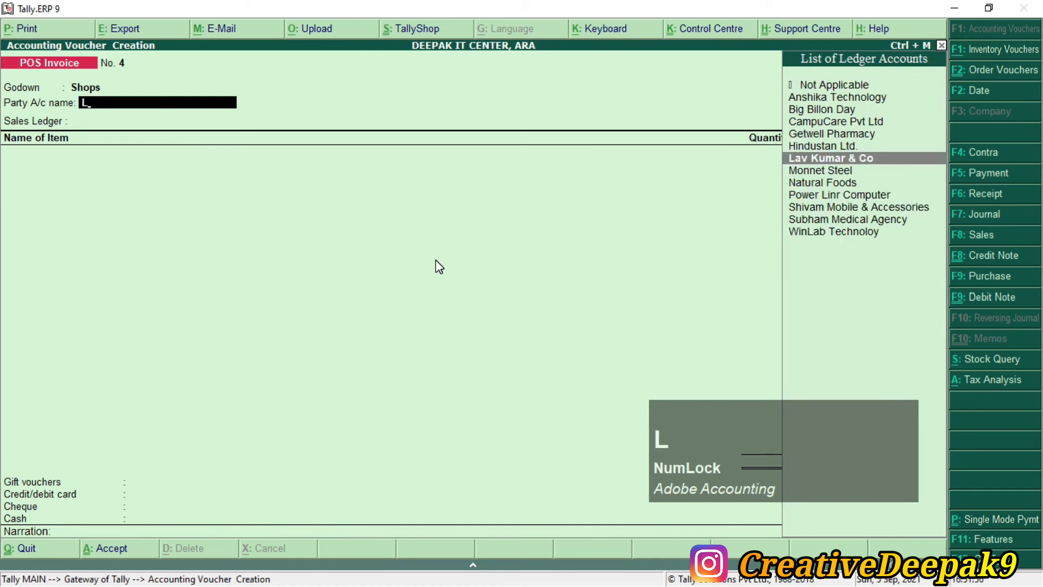
key(Return)
key(Return)
key(Return)
key(Return)
key(Return)
key(Return)
key(Return)
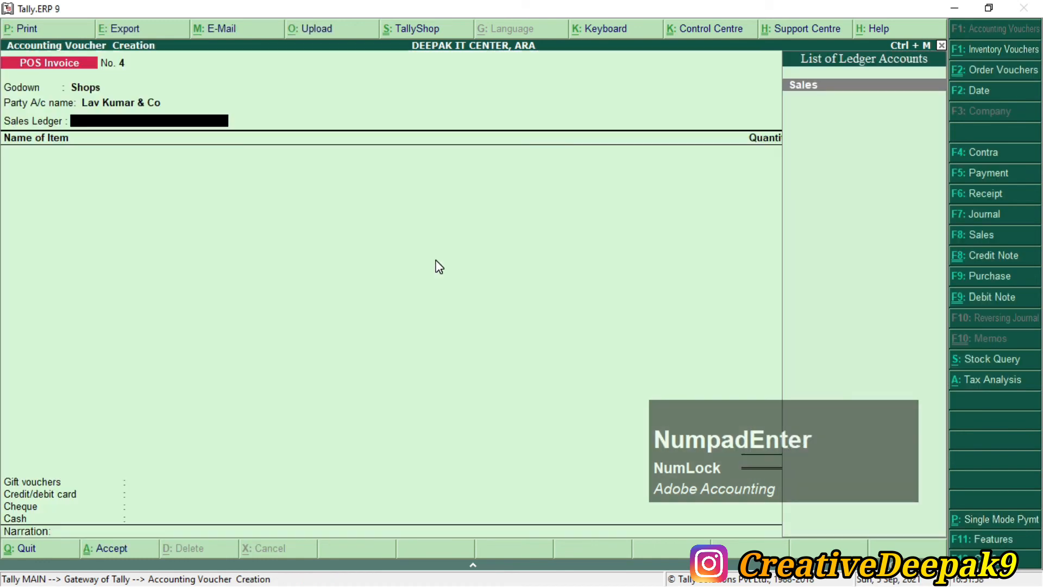
key(Return)
Step: Check the first item, Wheel Powder, in the assignment PDF
key(alt+Tab)
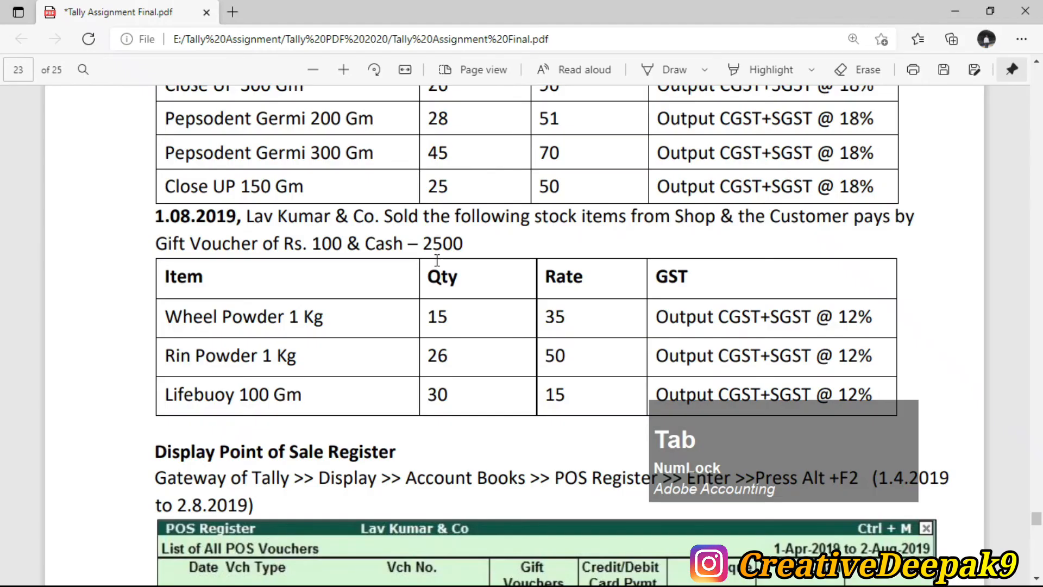
drag(164, 318, 284, 318)
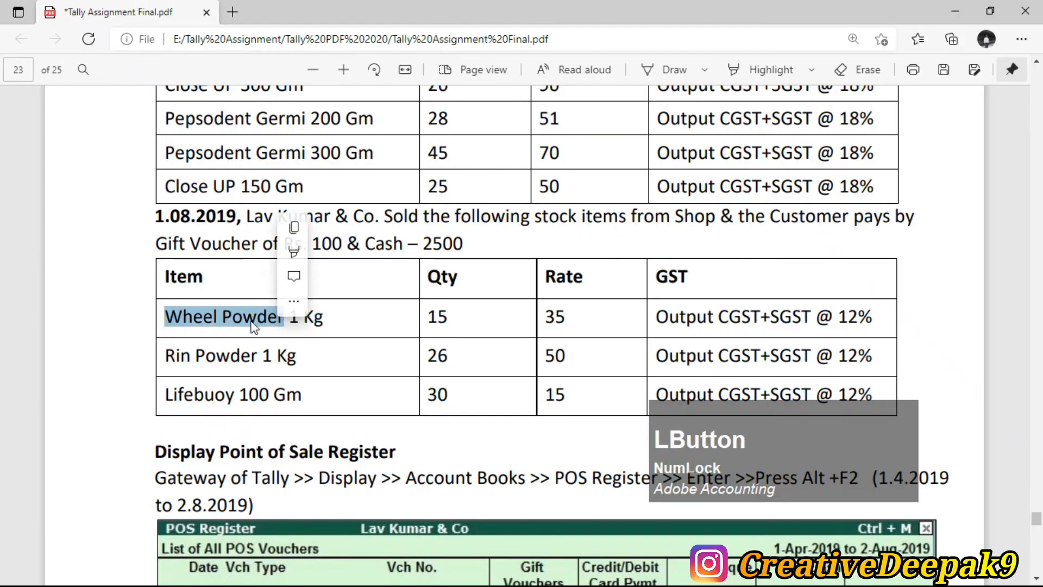
click(248, 320)
key(alt+Tab)
Step: Add Wheel Powder 1 Kg with quantity 15
text(We)
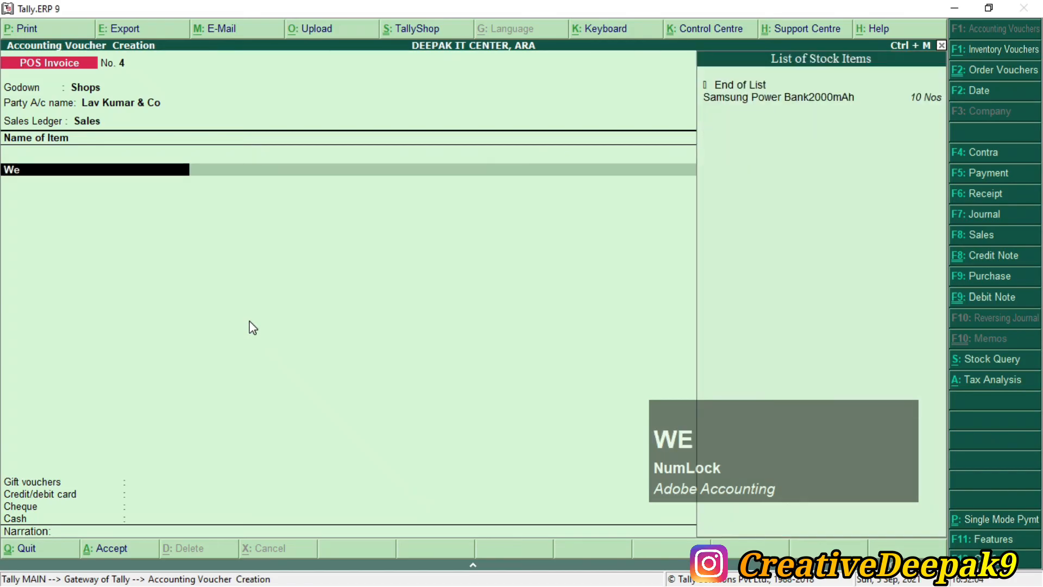
key(Down)
key(BackSpace)
key(Down)
key(KP_Enter)
key(BackSpace)
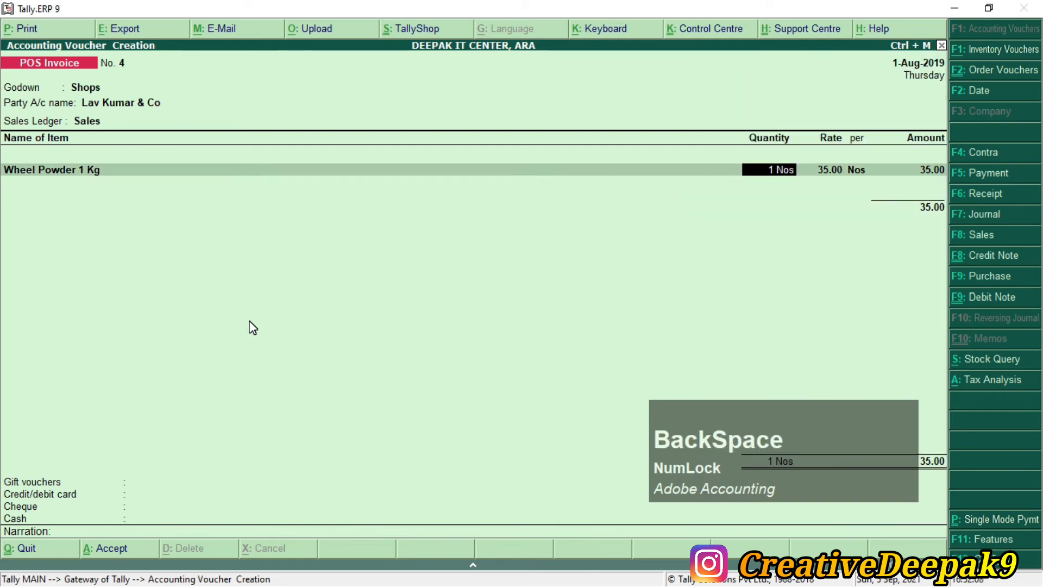
key(alt+Tab)
double_click(414, 321)
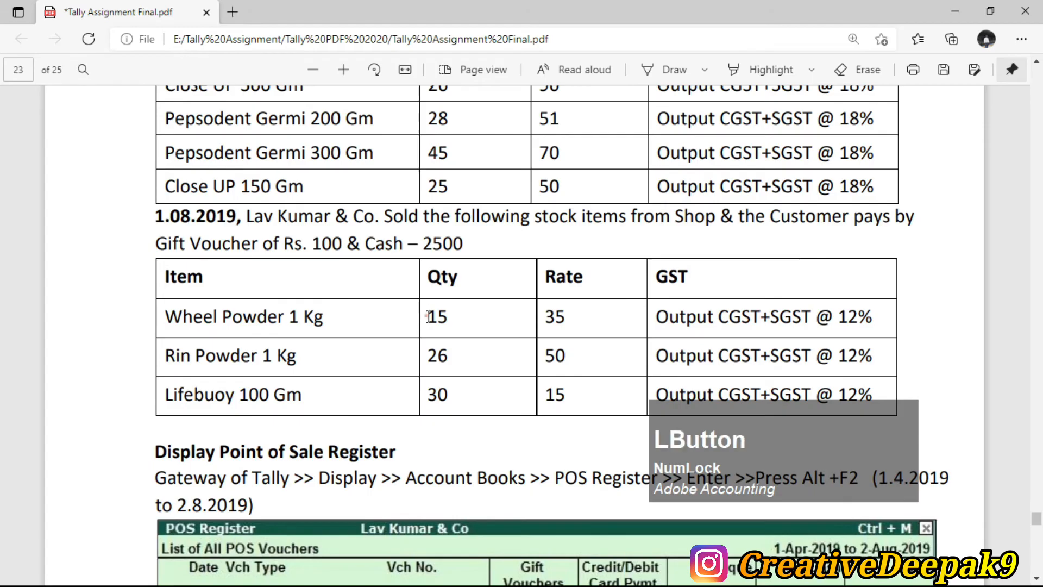
key(alt+Tab)
text(5)
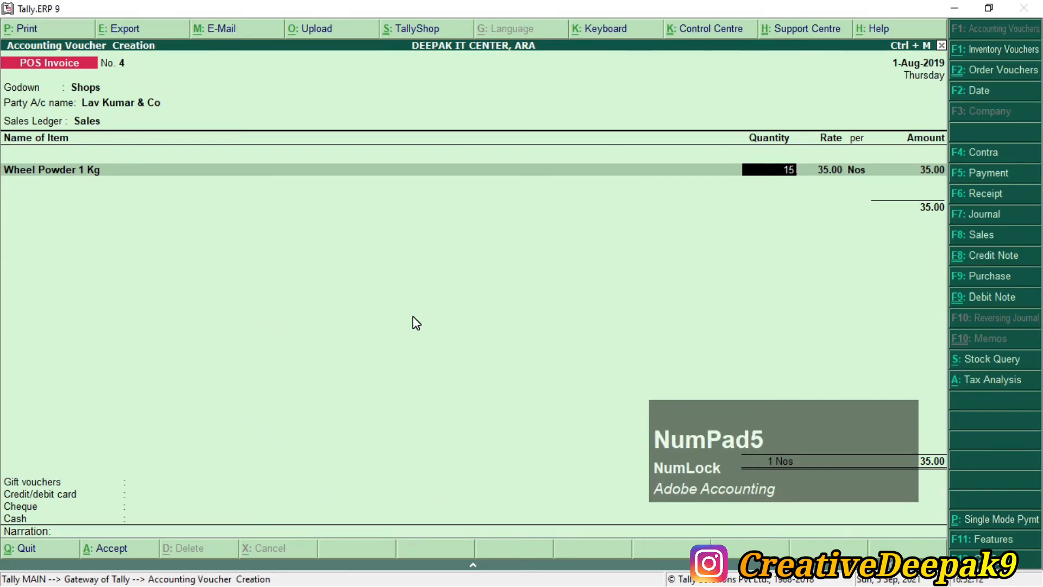
key(KP_Enter)
Step: Add Rin Powder 1kg with quantity 26
key(alt+Tab)
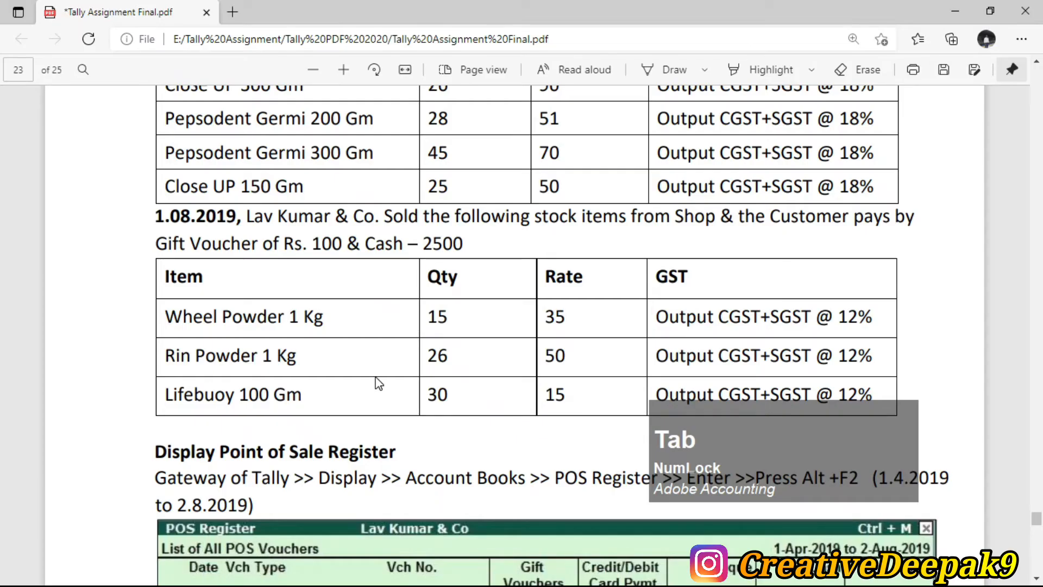
key(alt+Tab)
text(Ri)
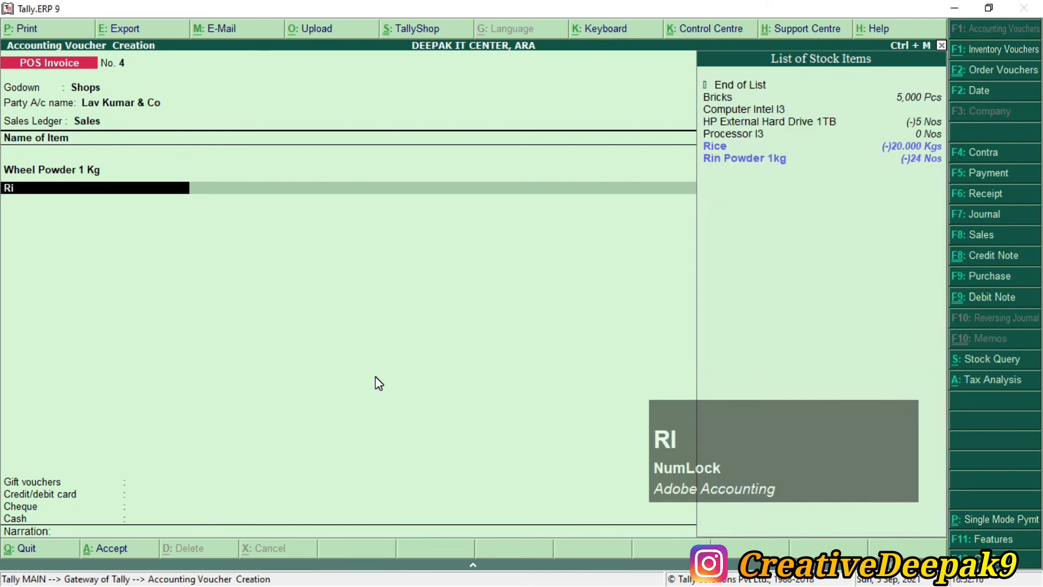
key(Down)
key(Down)
key(KP_Enter)
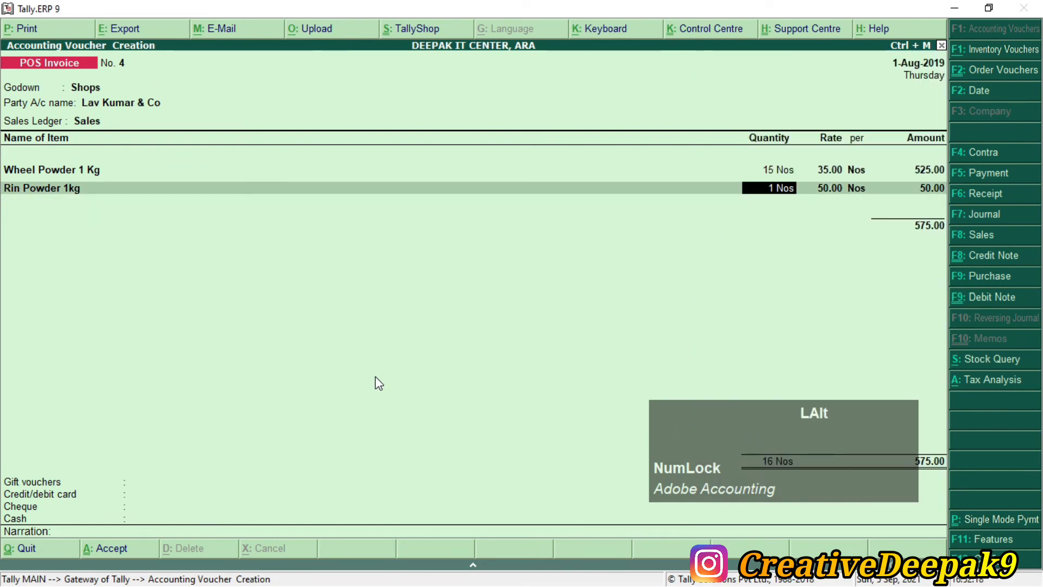
key(alt+Tab)
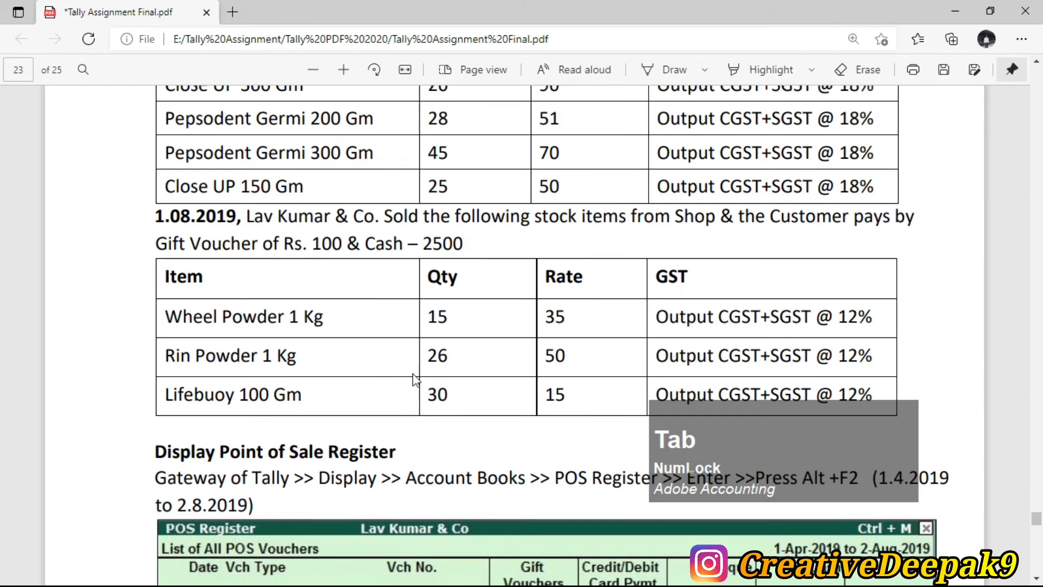
double_click(438, 355)
key(alt+Tab)
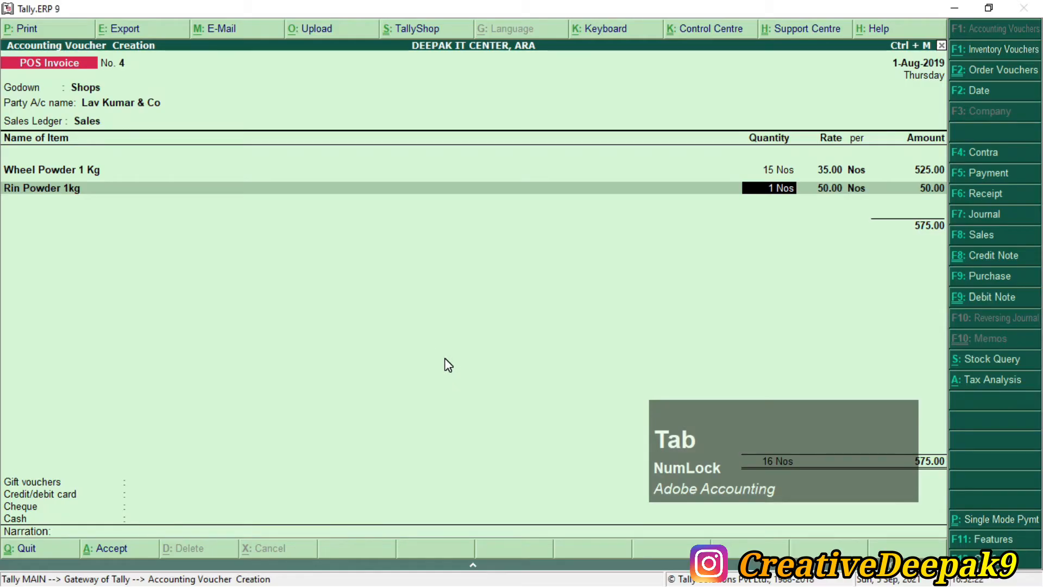
text(26)
key(KP_Enter)
Step: Add Lifebuoy 100 Gm at quantity 30, replacing a mistaken Lux pick, and end the items
key(alt+Tab)
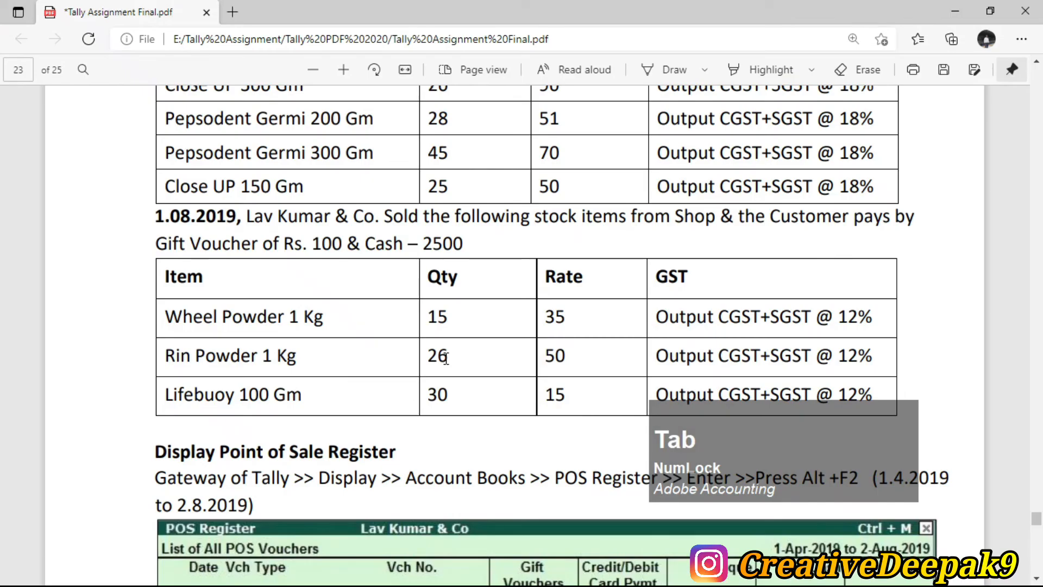
double_click(265, 395)
click(465, 400)
key(alt+Tab)
text(L)
key(Down)
key(Down)
key(Down)
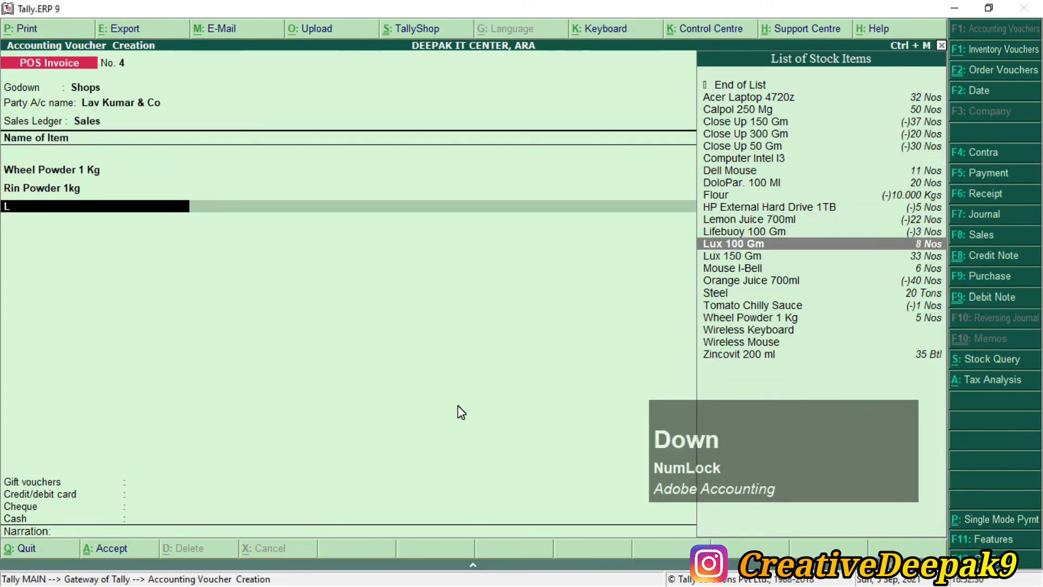
key(Return)
key(BackSpace)
key(BackSpace)
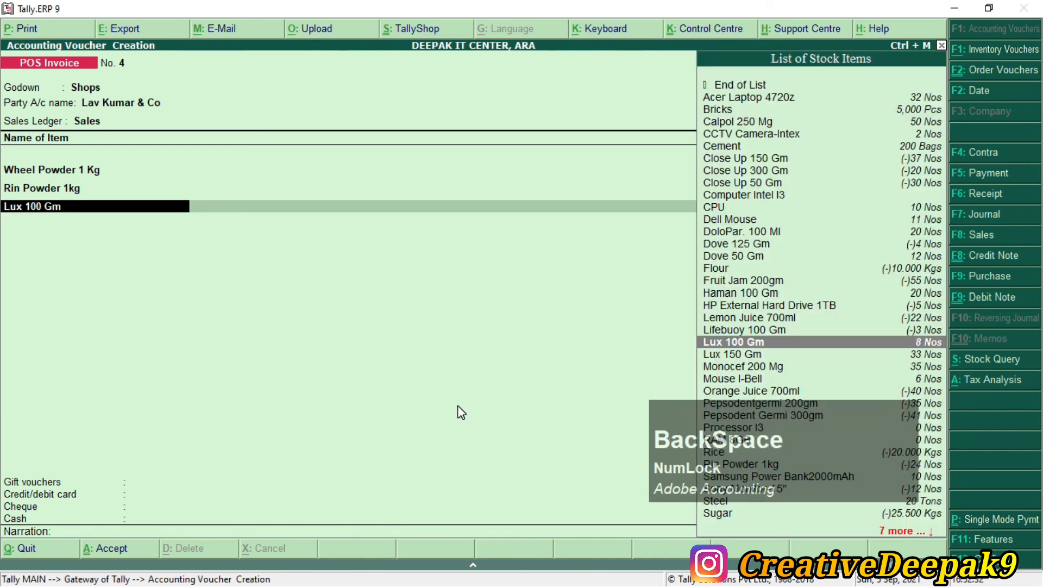
key(Up)
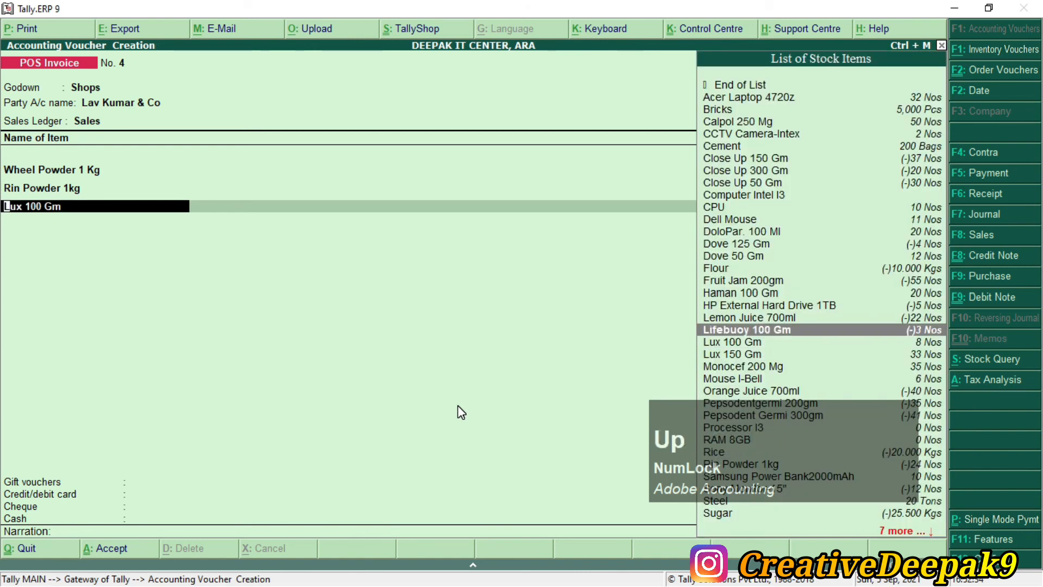
key(Return)
key(BackSpace)
text(0)
key(Return)
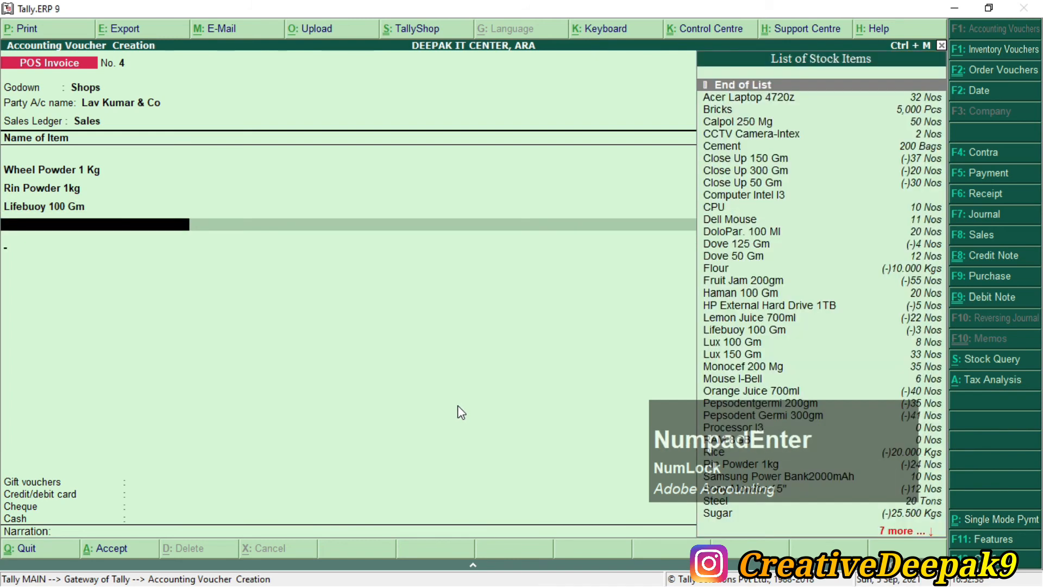
key(Return)
Step: Apply OUTPUT CGST and OUTPUT SGST of 136.50 each
text(O)
key(Down)
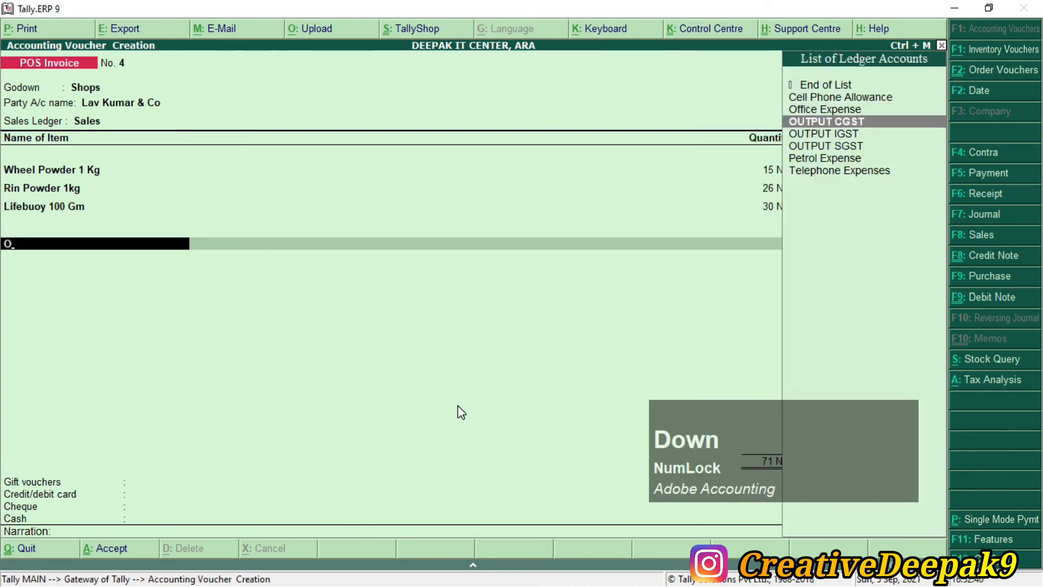
key(Return)
key(Return)
text(O)
key(Down)
key(Down)
key(Down)
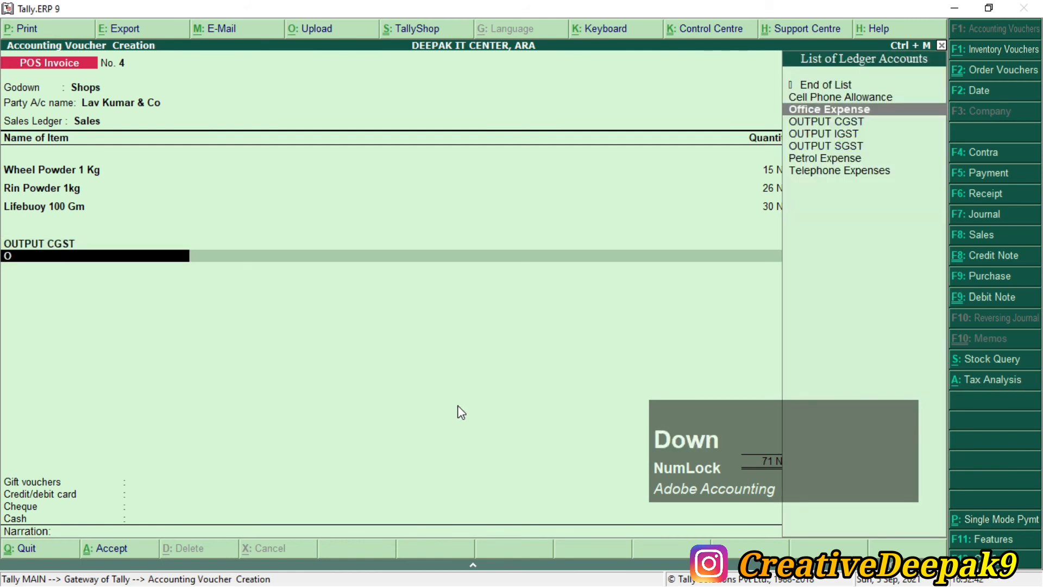
key(Return)
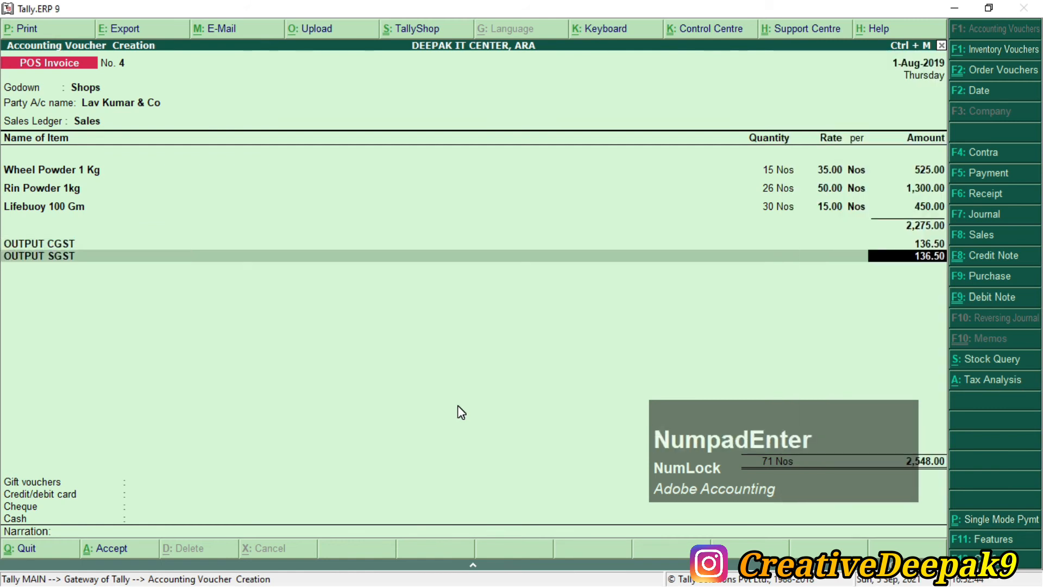
key(Return)
key(Return)
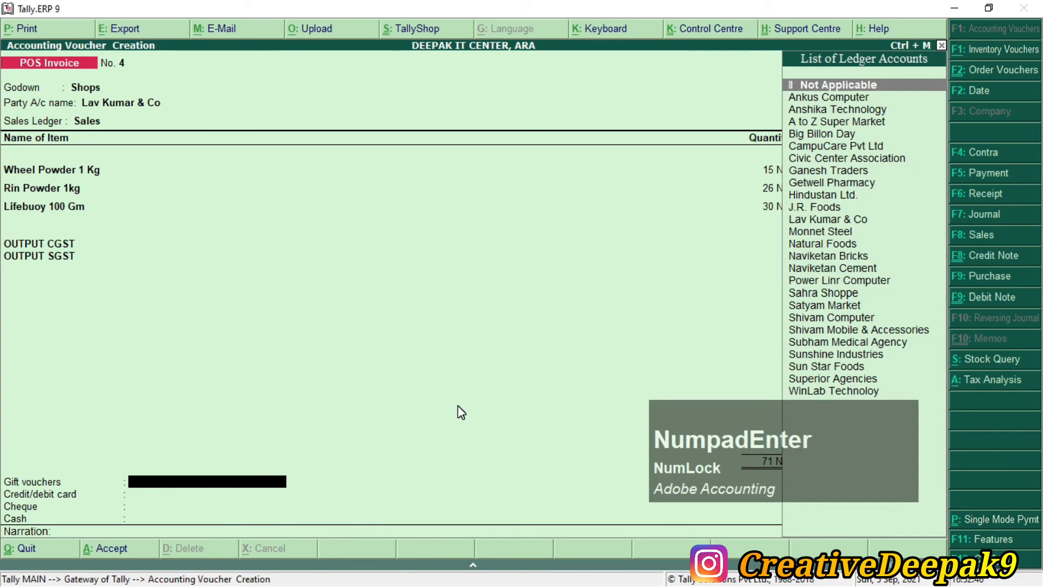
Step: Redeem a 100.00 Big Billon Day gift voucher on invoice 4
key(alt+Tab)
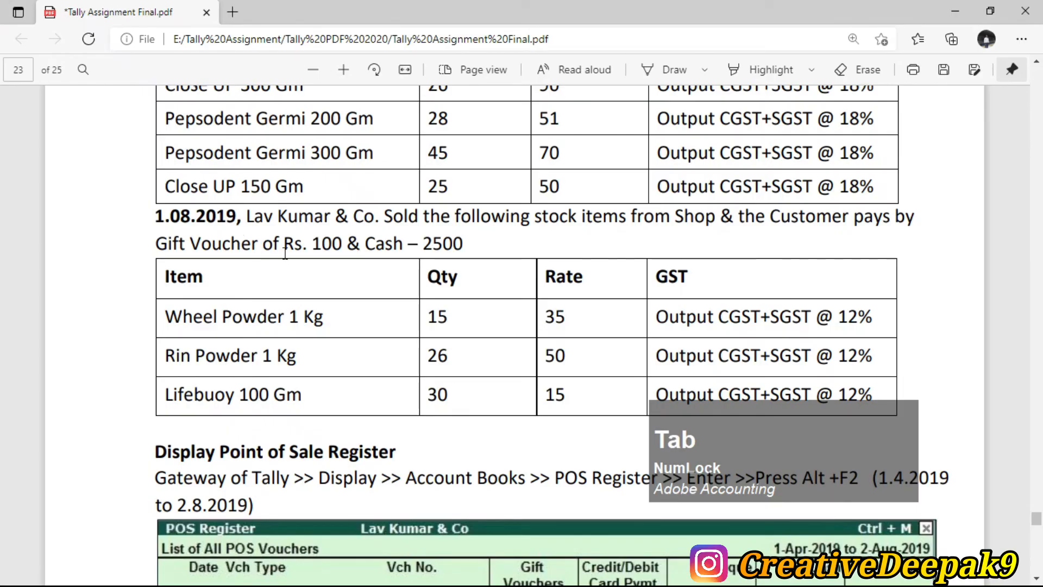
drag(253, 242, 354, 246)
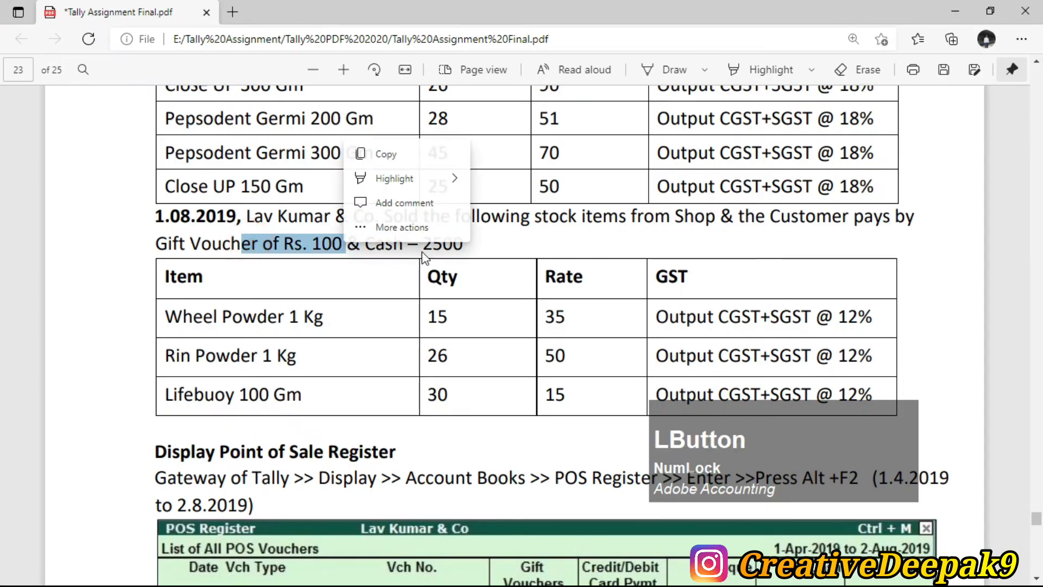
drag(423, 247, 462, 251)
click(416, 257)
key(alt+Tab)
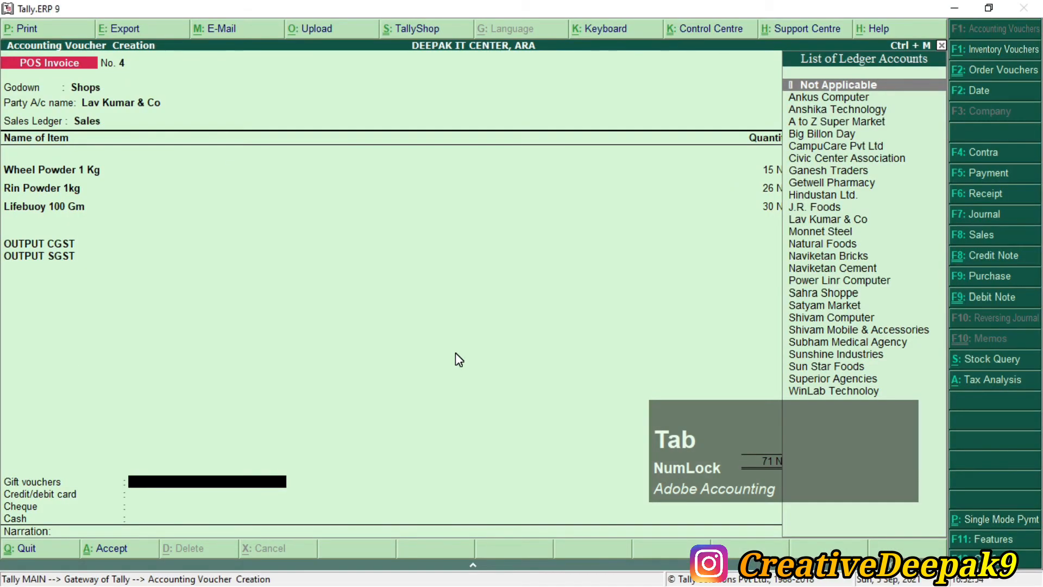
text(B)
key(KP_Enter)
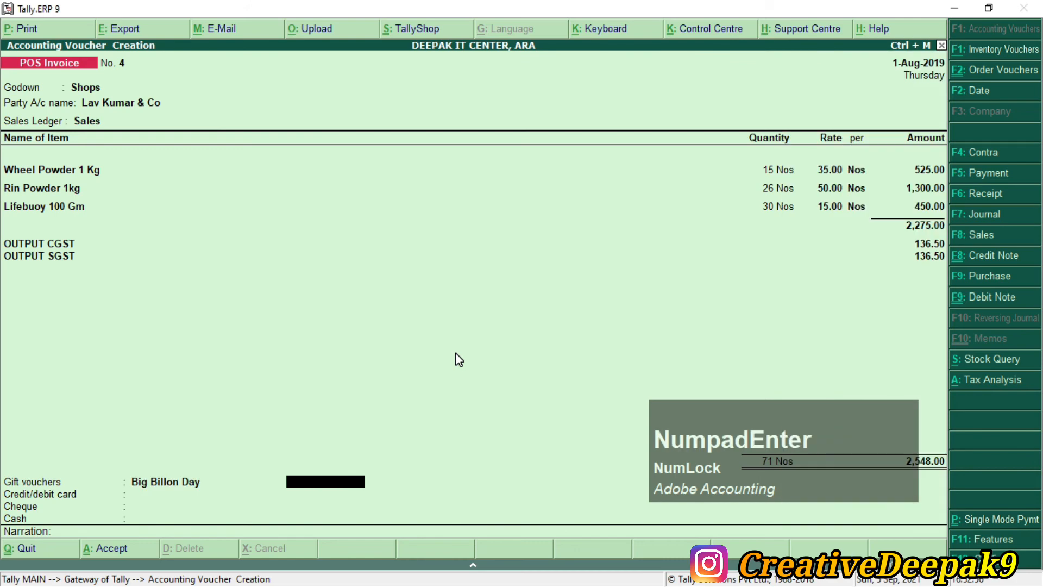
key(alt+Tab)
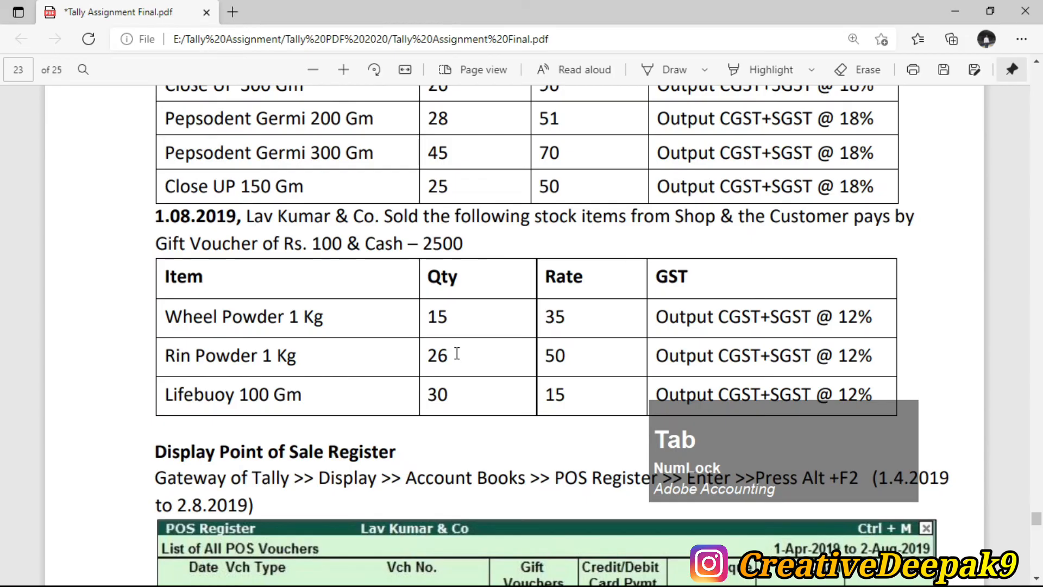
key(alt+Tab)
text(100)
key(KP_Enter)
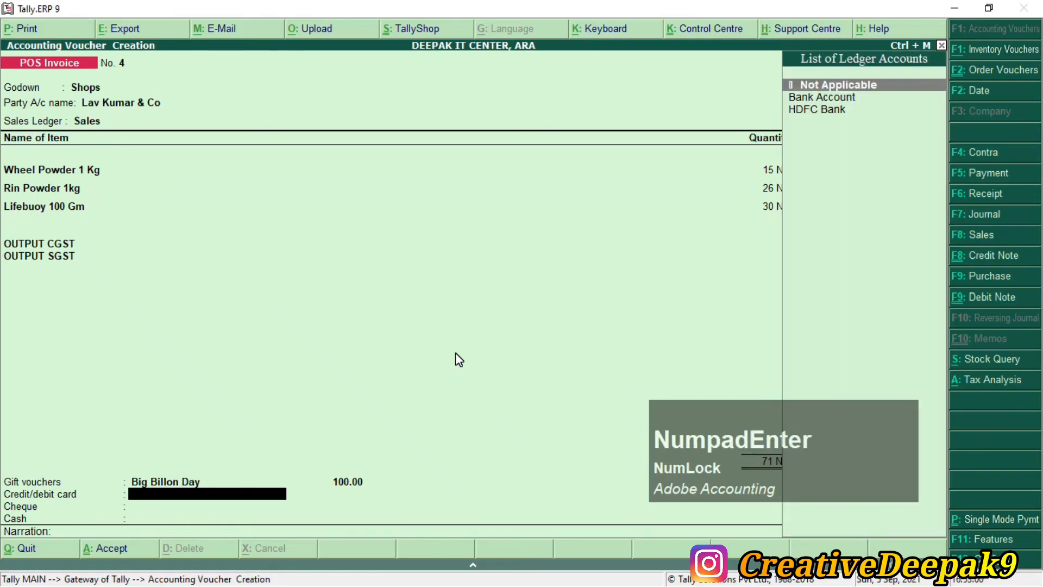
Step: Mark card and cheque Not Applicable and pay 2,448.00 cash with 2,500 tendered
key(KP_Enter)
key(KP_Enter)
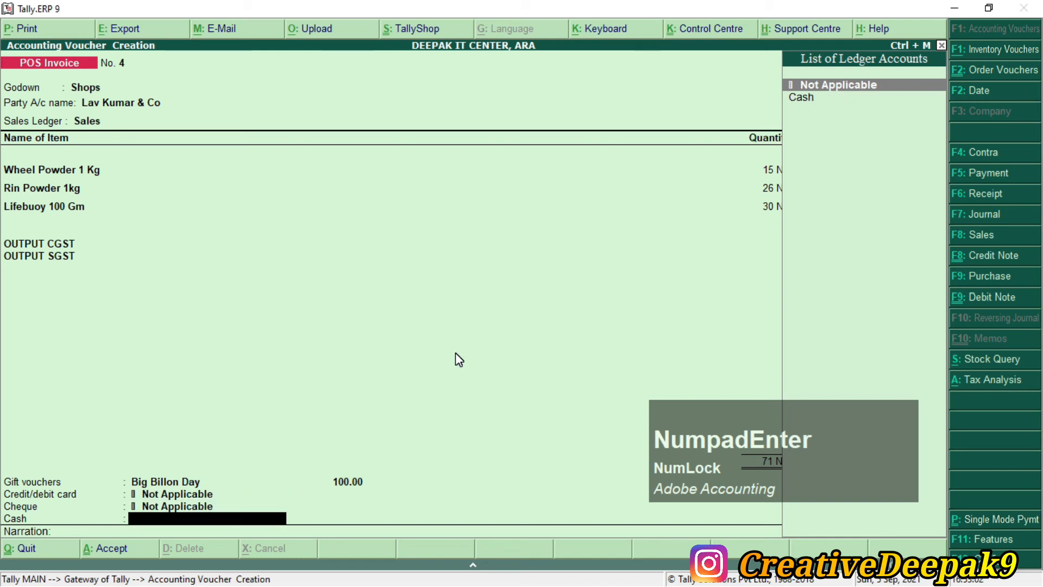
key(Down)
key(KP_Enter)
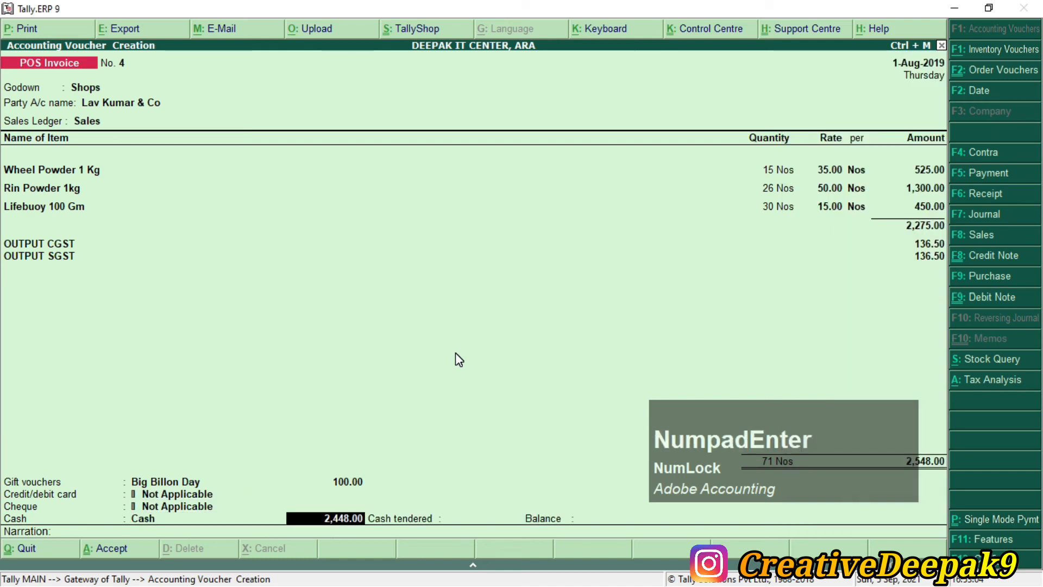
key(KP_Enter)
text(2500)
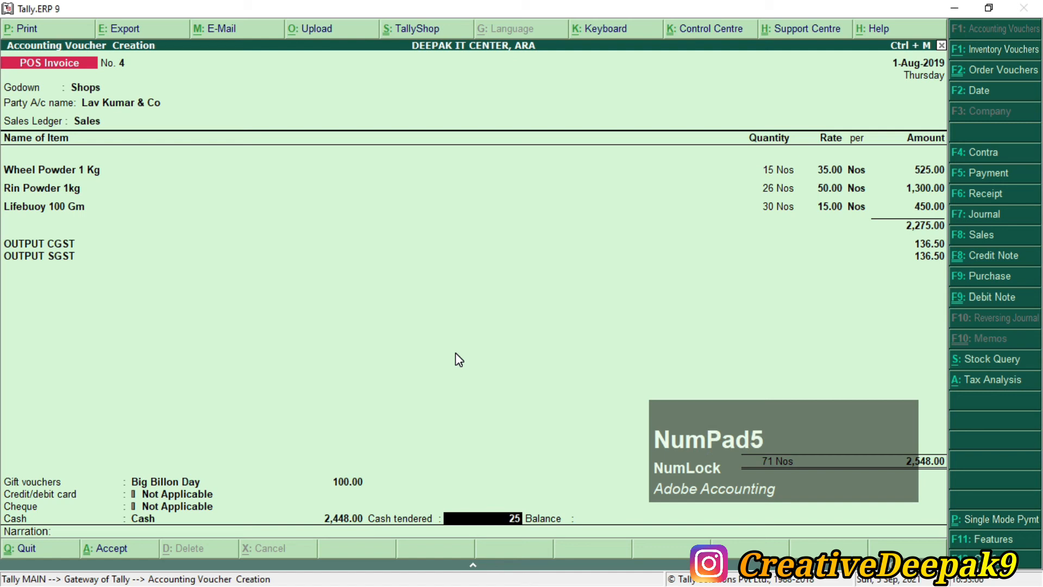
key(KP_Enter)
key(KP_Enter)
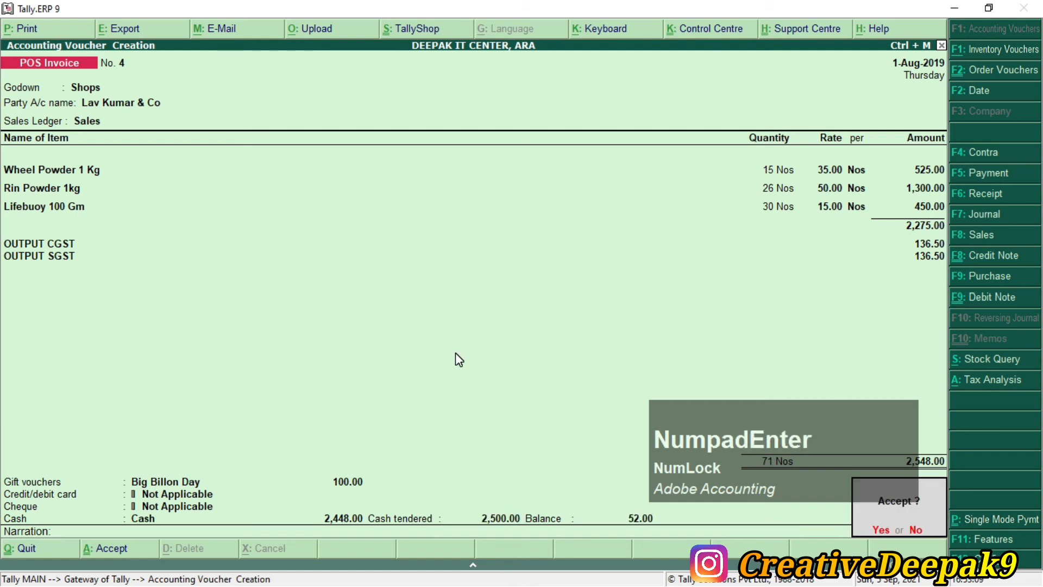
Step: Save invoice 4, view its enlarged print preview, and quit to the Gateway of Tally
key(KP_Enter)
key(KP_Enter)
key(z)
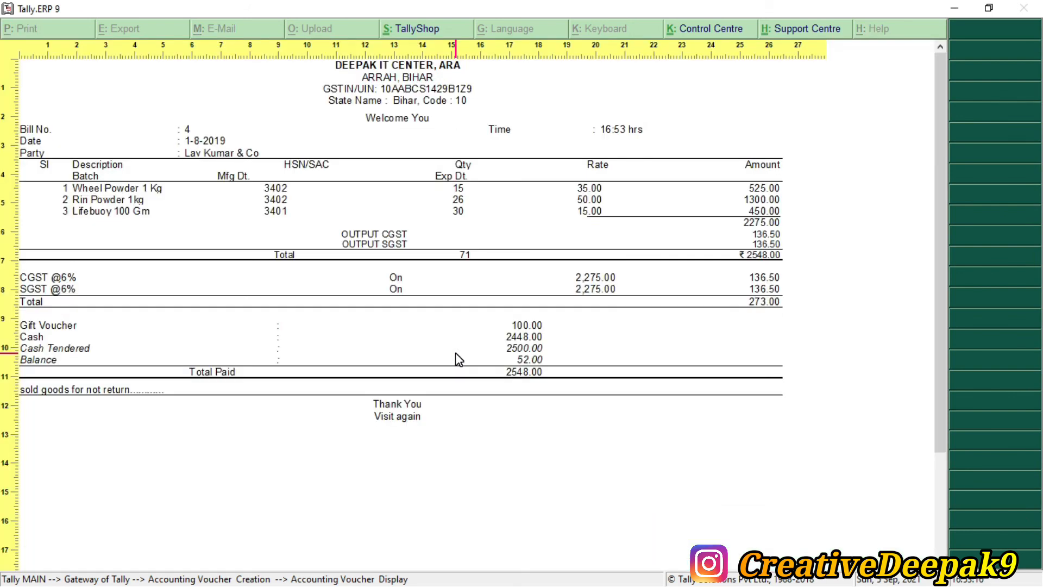
key(Escape)
key(Escape)
key(Escape)
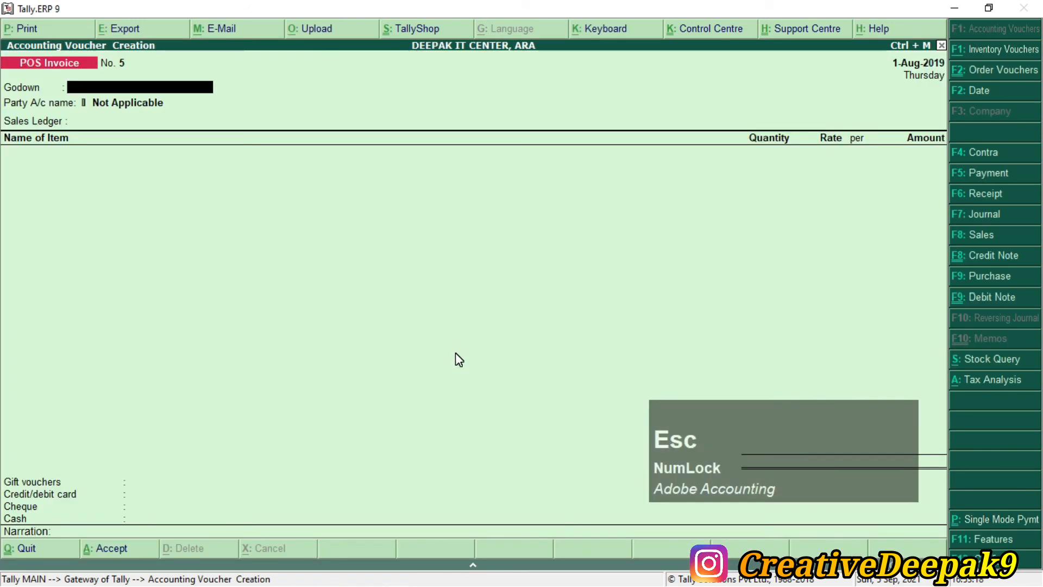
key(Escape)
Step: Check the invoice date in the assignment PDF and move to the Display menu
key(alt+Tab)
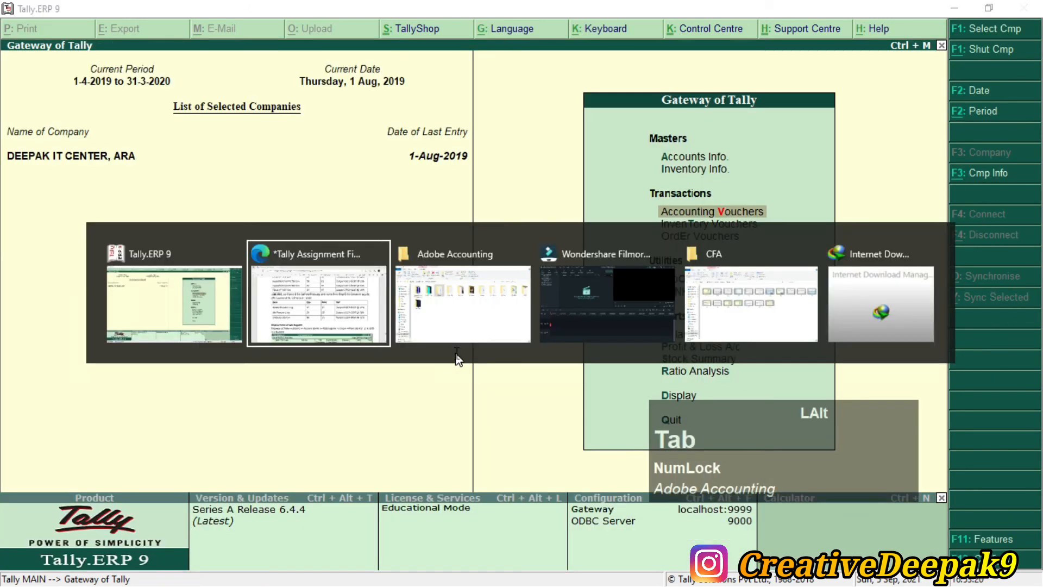
scroll(354, 301, up, 10)
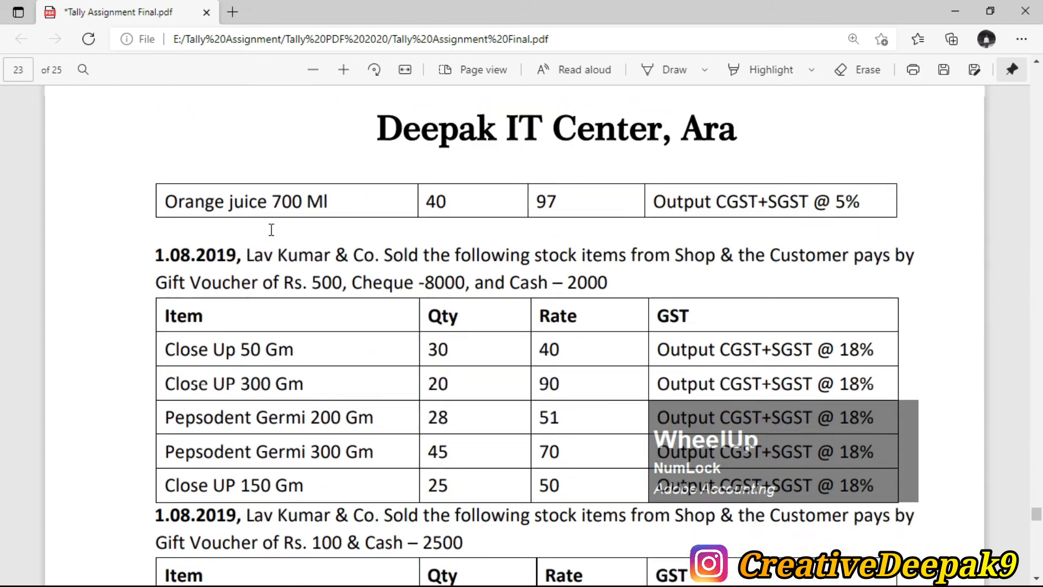
scroll(296, 302, up, 6)
drag(169, 186, 206, 186)
click(227, 240)
key(alt+Tab)
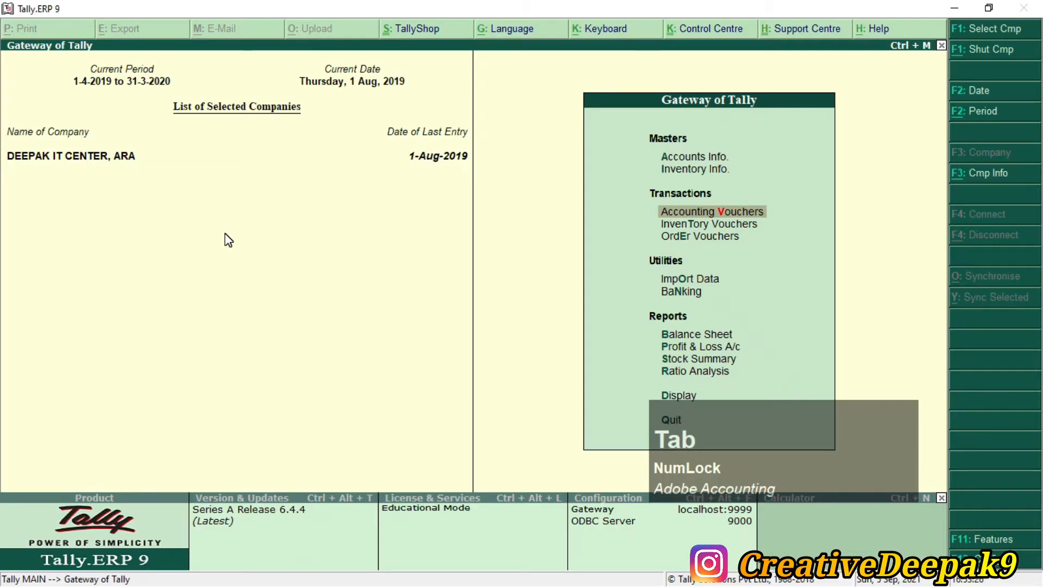
key(Down)
key(Down)
key(Down)
key(Down)
key(Down)
key(Down)
key(Down)
key(Down)
key(Down)
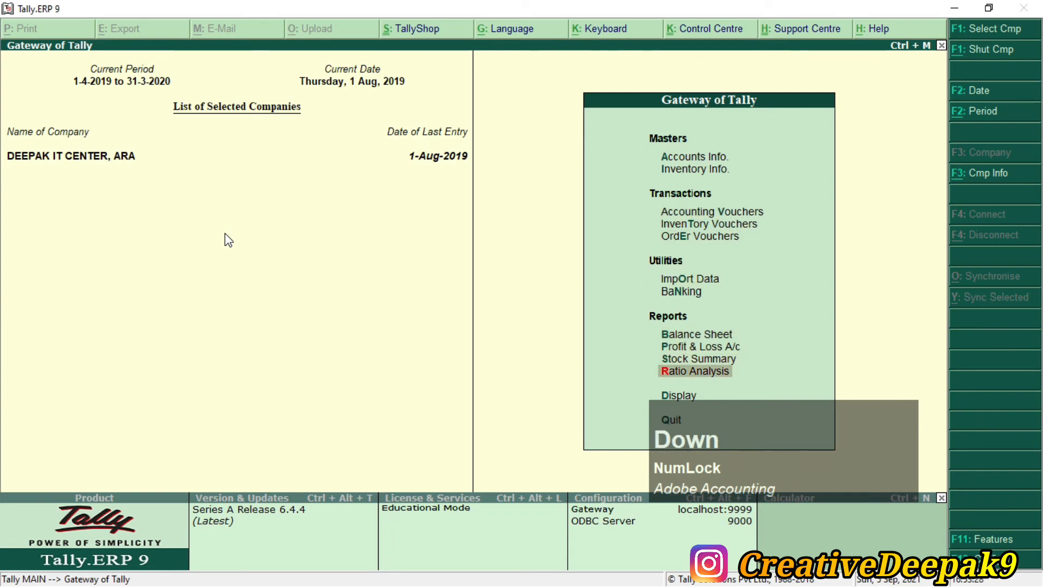
Step: Open the Day Book for 1-4-2019 to 1-8-2019 and select the 1-7-2019 POS invoice
key(Return)
key(Down)
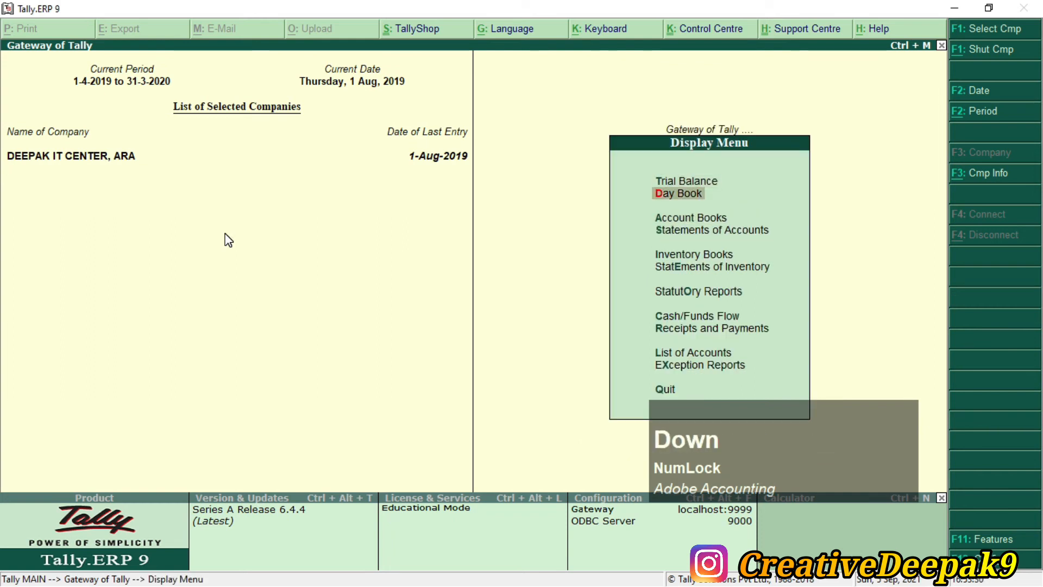
key(Return)
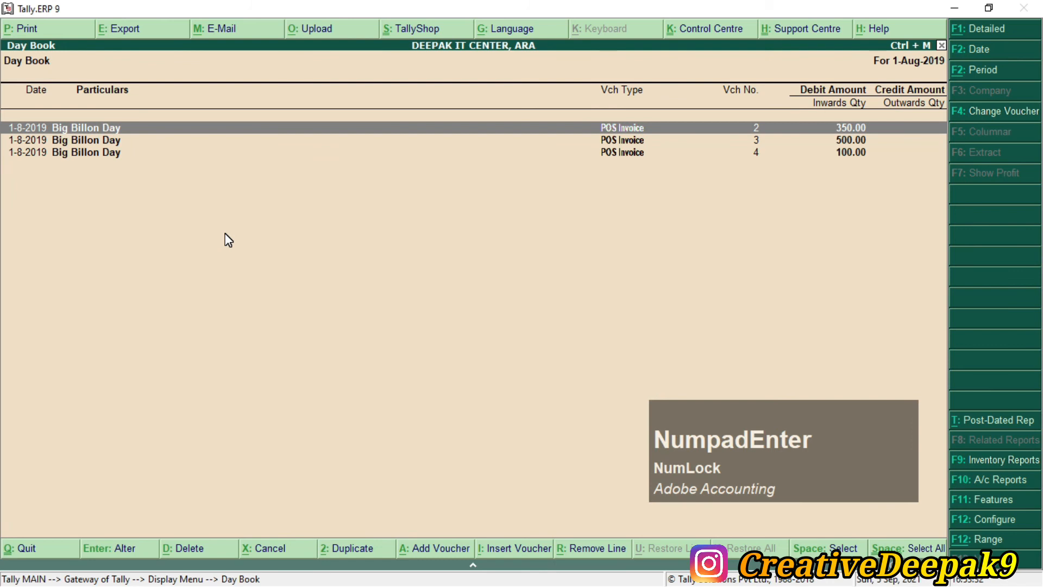
key(alt+F2)
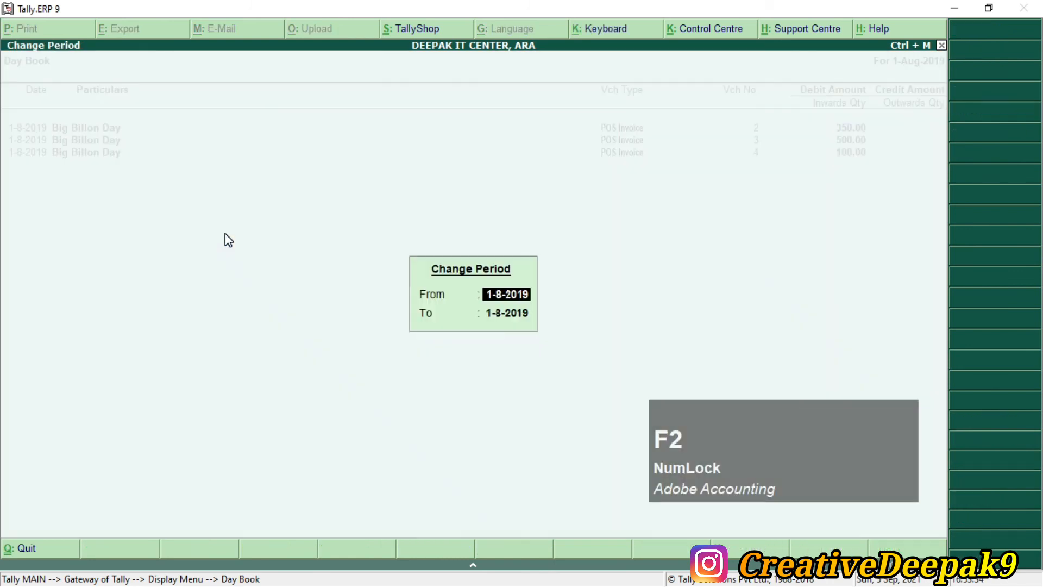
text(1.4.)
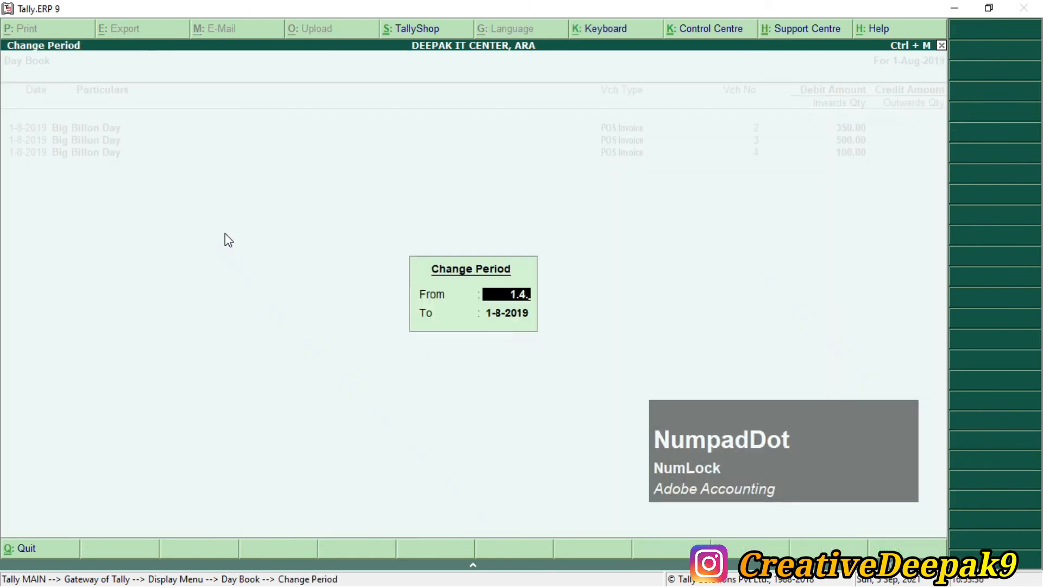
key(Return)
key(Return)
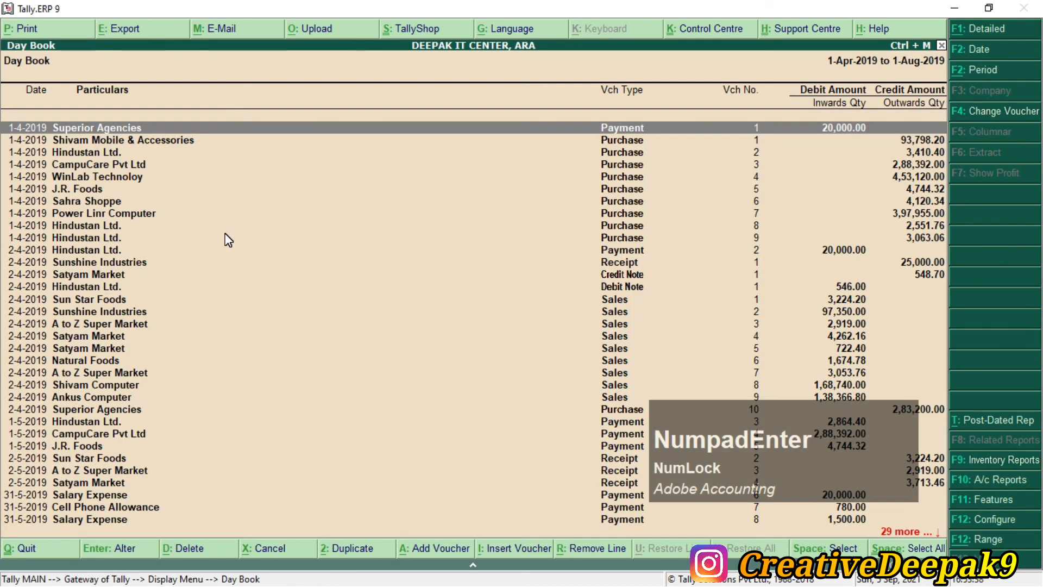
key(Down)
key(Down)
key(Down)
key(Down)
key(Down)
key(Down)
key(Down)
key(Down)
key(Down)
key(Down)
key(Down)
key(Down)
key(Down)
key(Down)
key(Down)
key(Down)
key(Down)
key(Down)
key(Down)
key(Down)
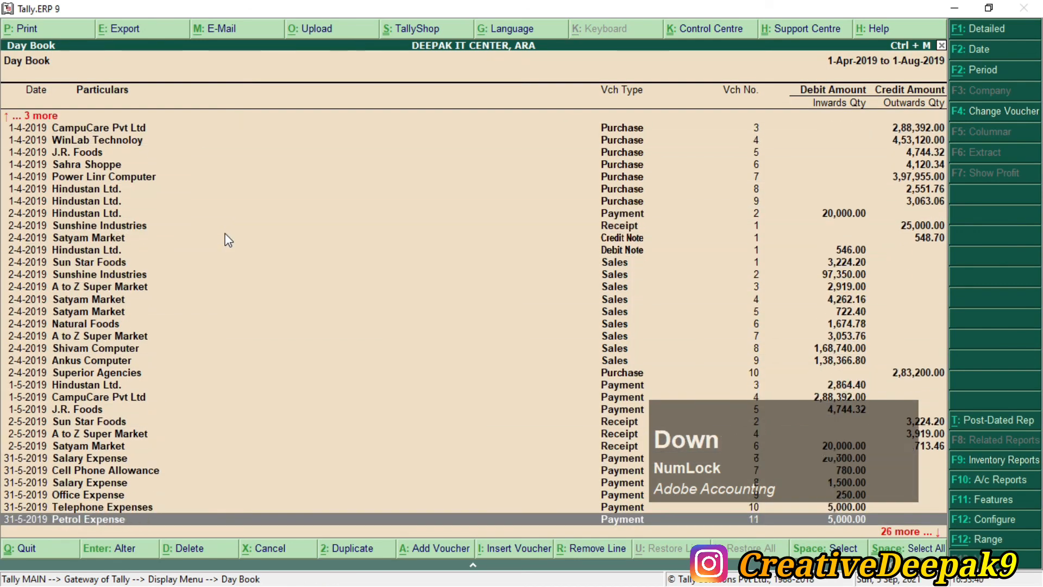
key(Down)
key(Down)
key(Down)
key(Down)
key(Down)
key(Down)
key(Down)
key(Down)
key(Down)
key(Down)
key(Down)
key(Down)
key(Down)
key(Down)
key(Down)
key(Down)
key(Down)
key(Down)
key(Down)
key(Down)
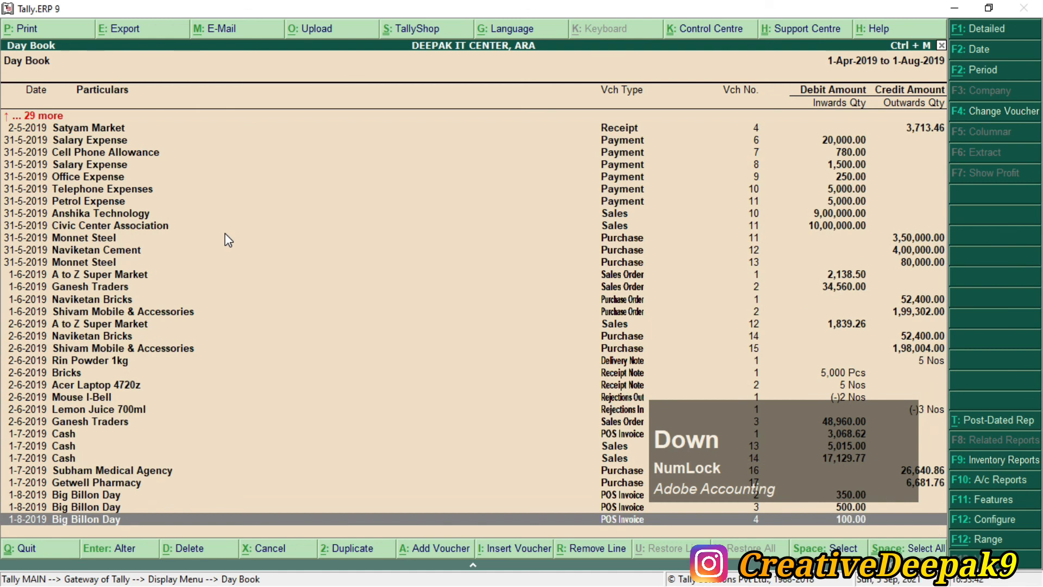
key(Up)
key(Up)
key(Up)
key(Up)
key(Up)
key(Down)
key(Down)
key(Down)
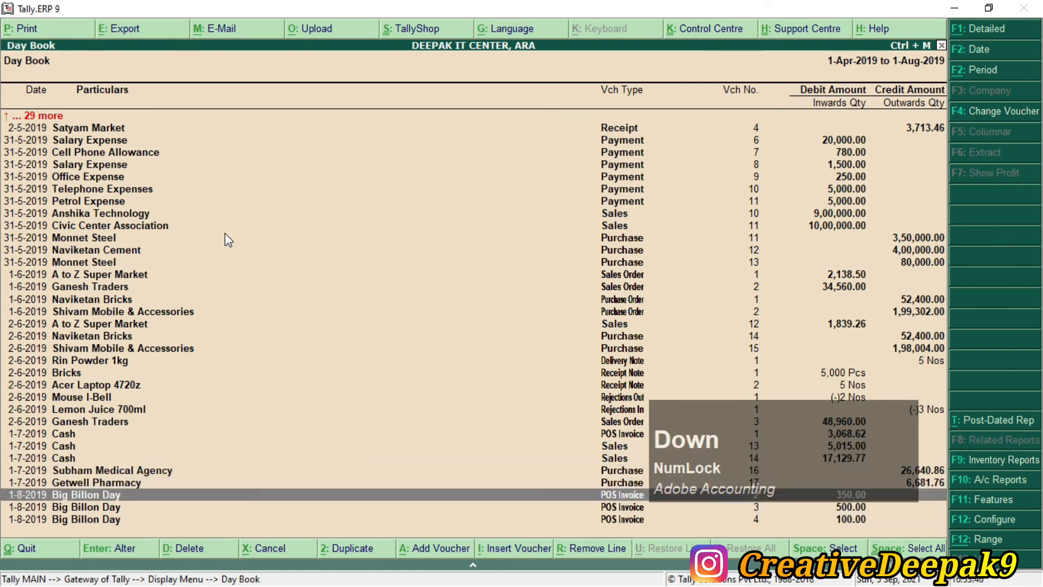
key(Down)
key(Down)
key(Up)
key(Up)
key(Up)
key(Up)
key(Up)
key(Up)
key(Up)
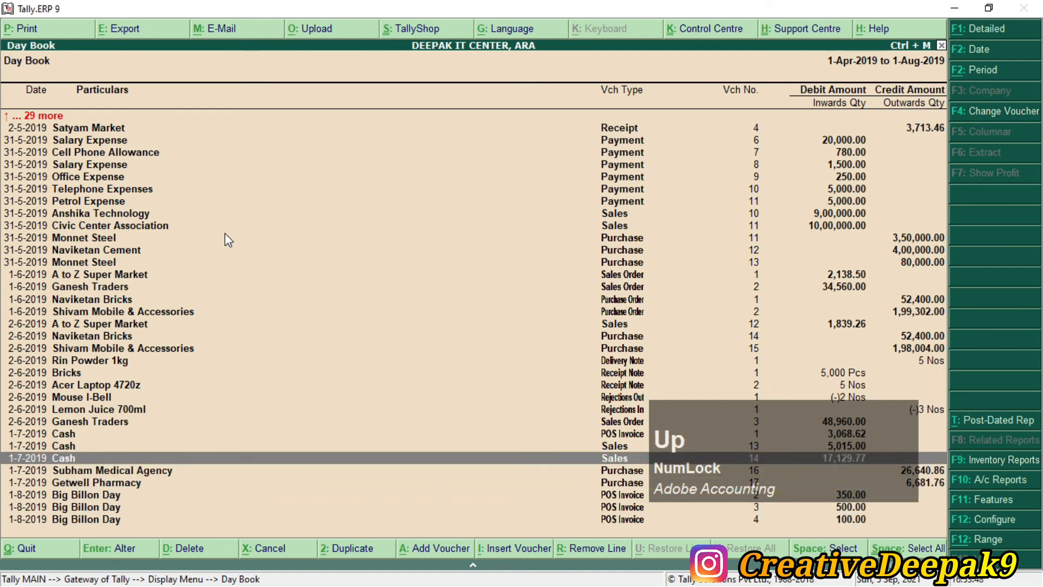
Step: Change that invoice's date to 1-Aug-2019, save it, and preview the print
key(KP_Enter)
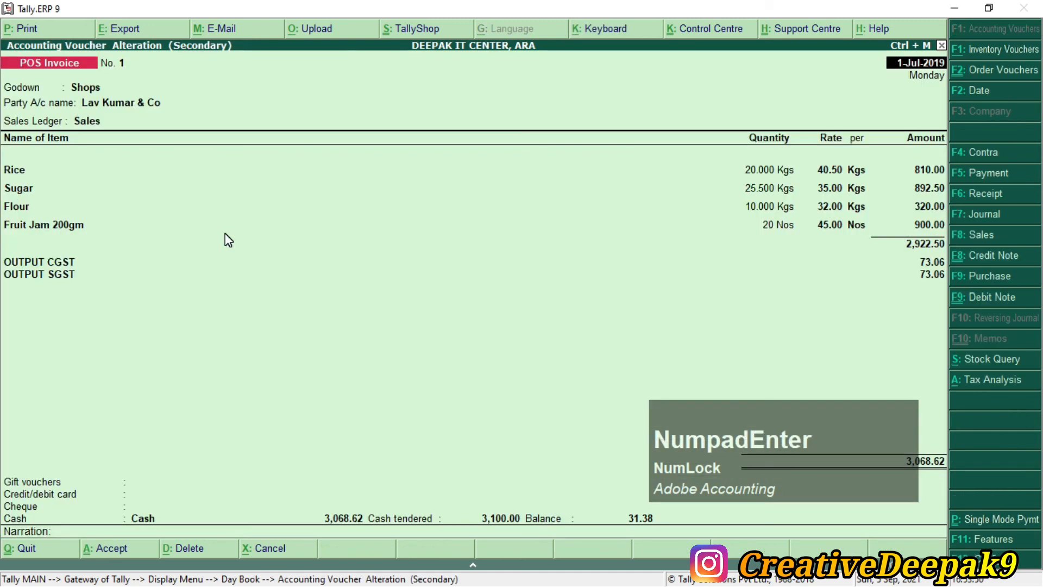
key(F2)
text(1.8)
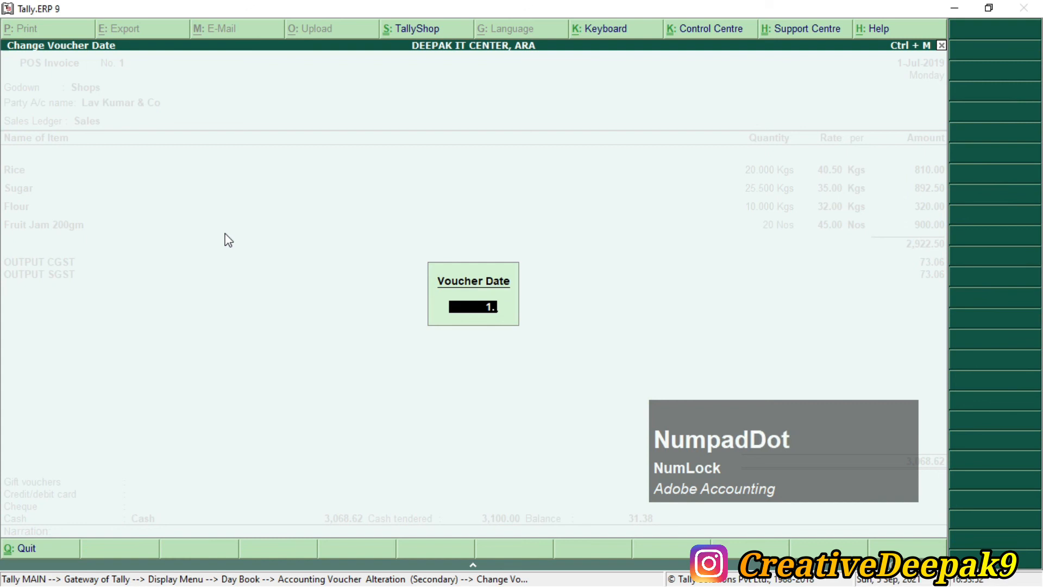
key(KP_Enter)
key(KP_Enter)
key(KP_Enter)
key(KP_Enter)
key(KP_Enter)
key(KP_Enter)
key(KP_Enter)
key(KP_Enter)
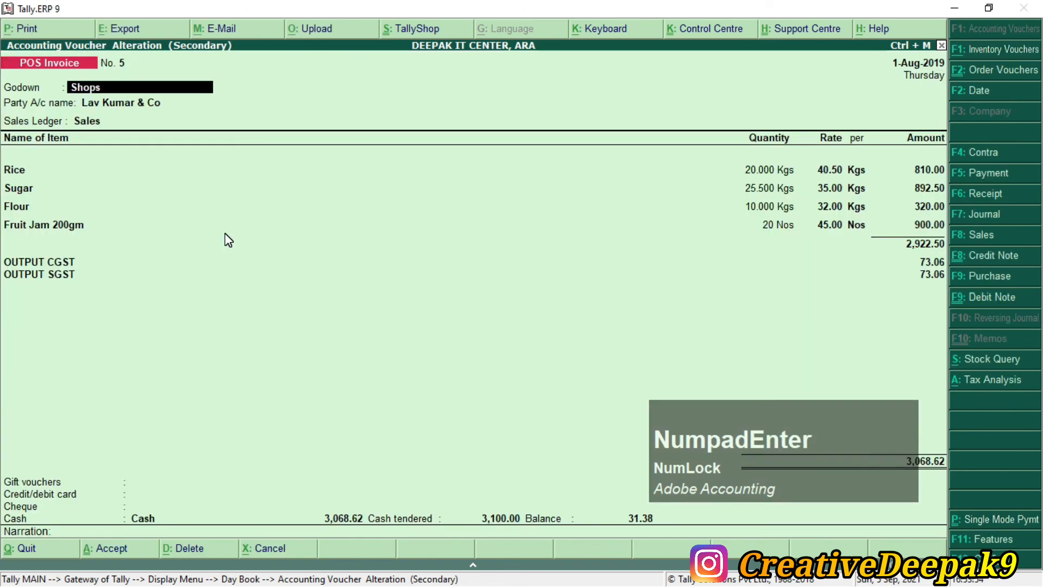
key(KP_Enter)
key(KP_Enter)
key(KP_Enter)
key(KP_Enter)
key(KP_Enter)
key(KP_Enter)
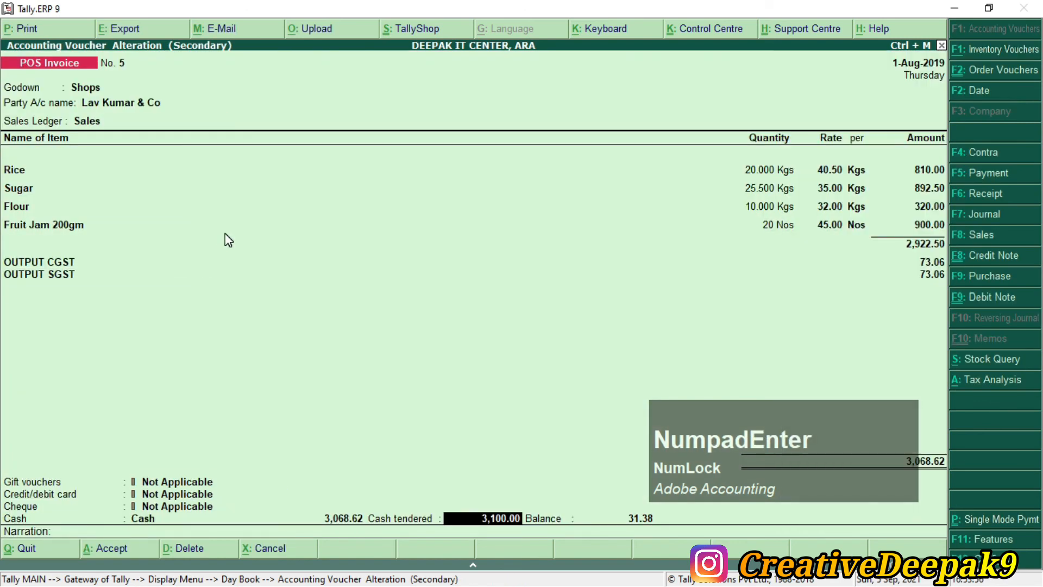
key(KP_Enter)
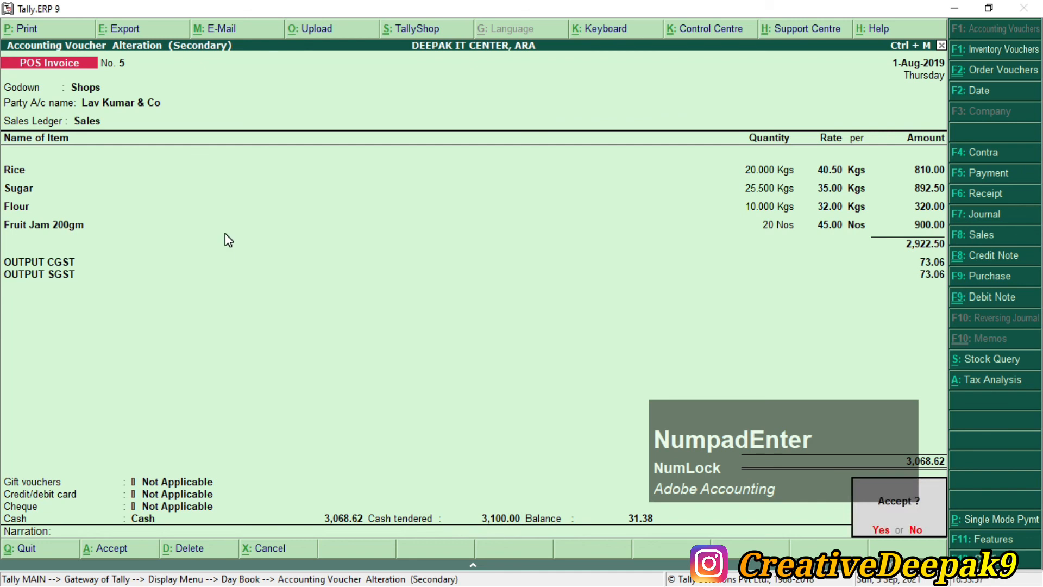
key(KP_Enter)
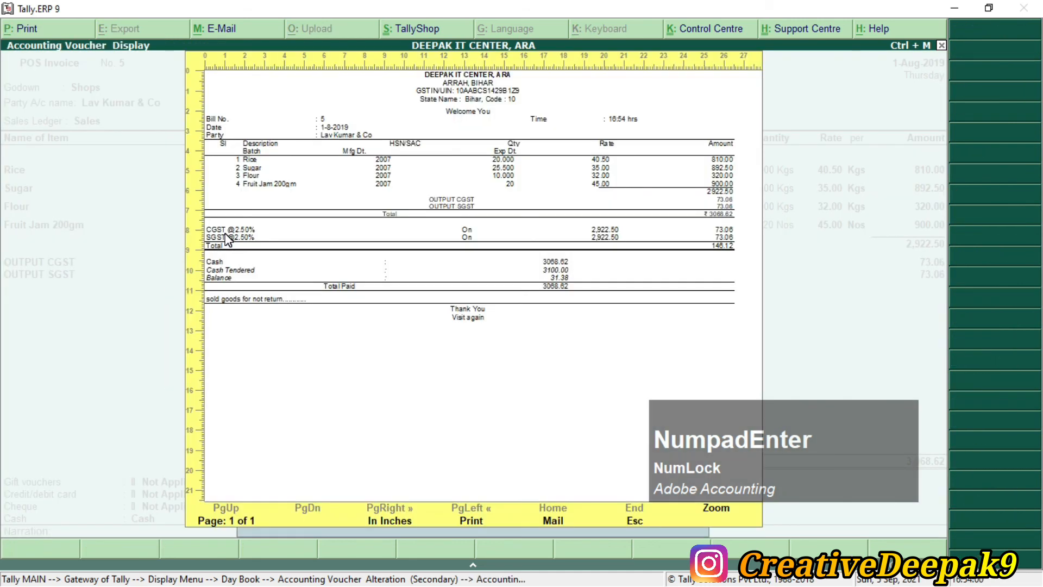
key(Escape)
key(Escape)
key(Escape)
key(alt+Tab)
Step: Read the PDF's POS Register path (Gateway of Tally > Account Books) on page 23, then return to Tally
scroll(226, 234, down, 20)
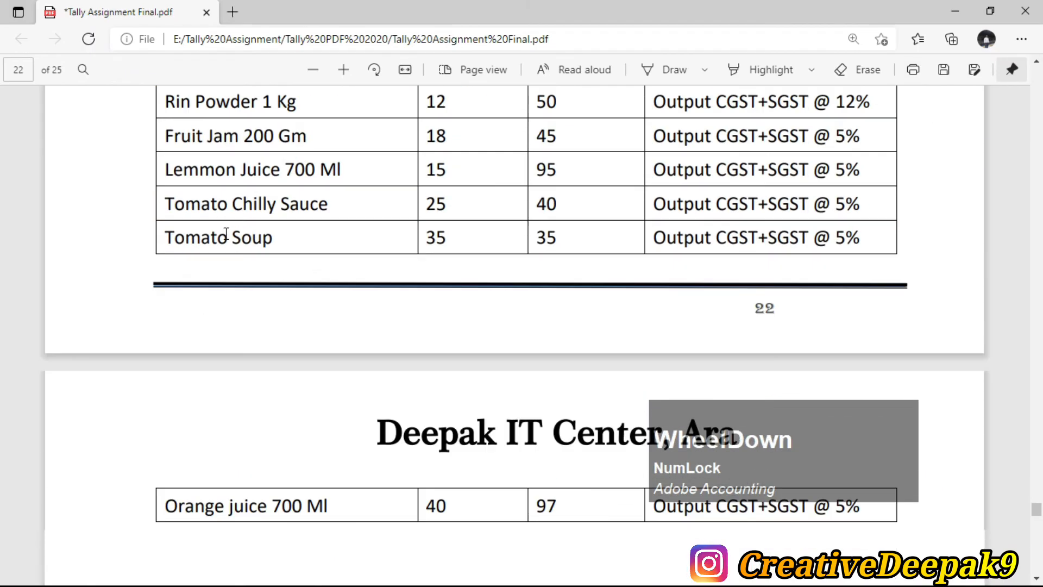
scroll(226, 234, up, 3)
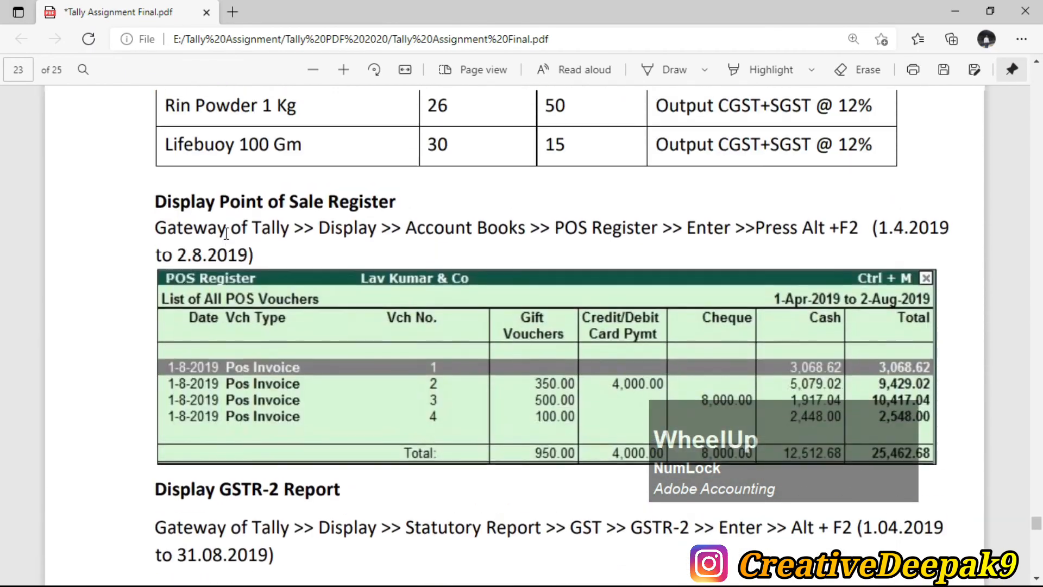
drag(155, 239, 289, 240)
click(329, 244)
drag(407, 239, 516, 241)
click(612, 249)
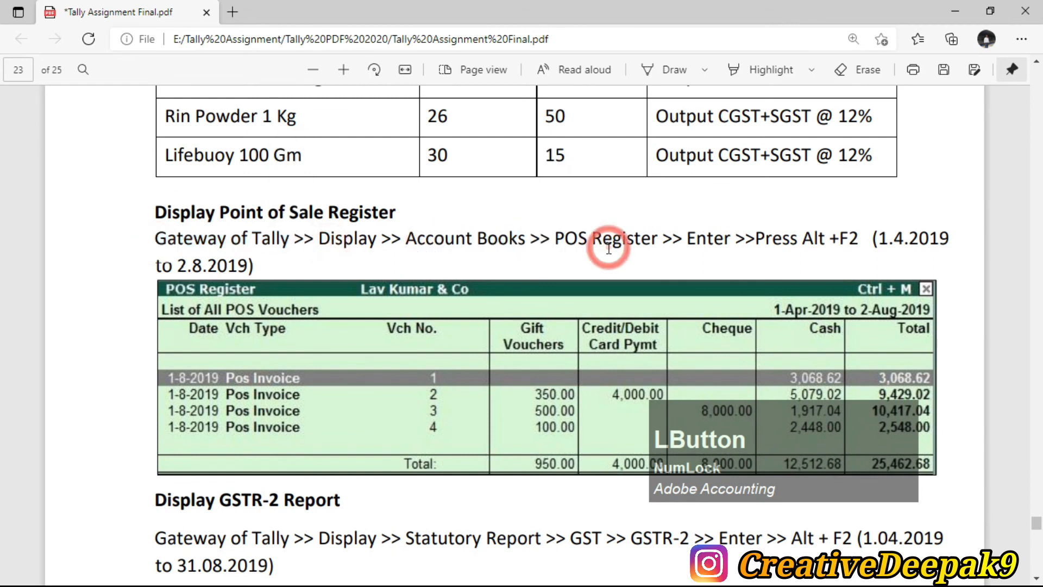
key(alt+Tab)
key(Down)
key(Down)
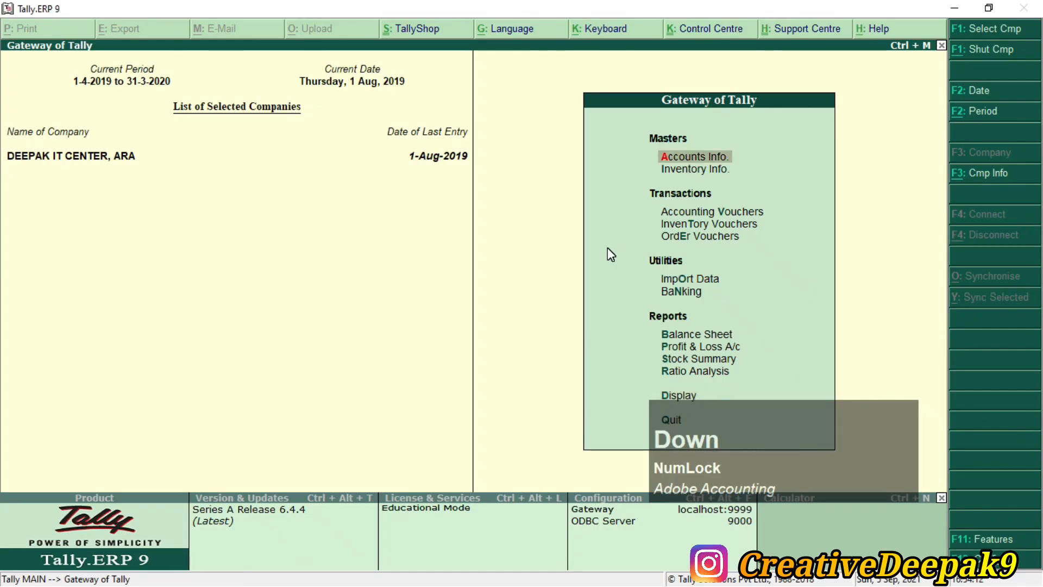
Step: From Gateway of Tally, open the Display menu
click(864, 475)
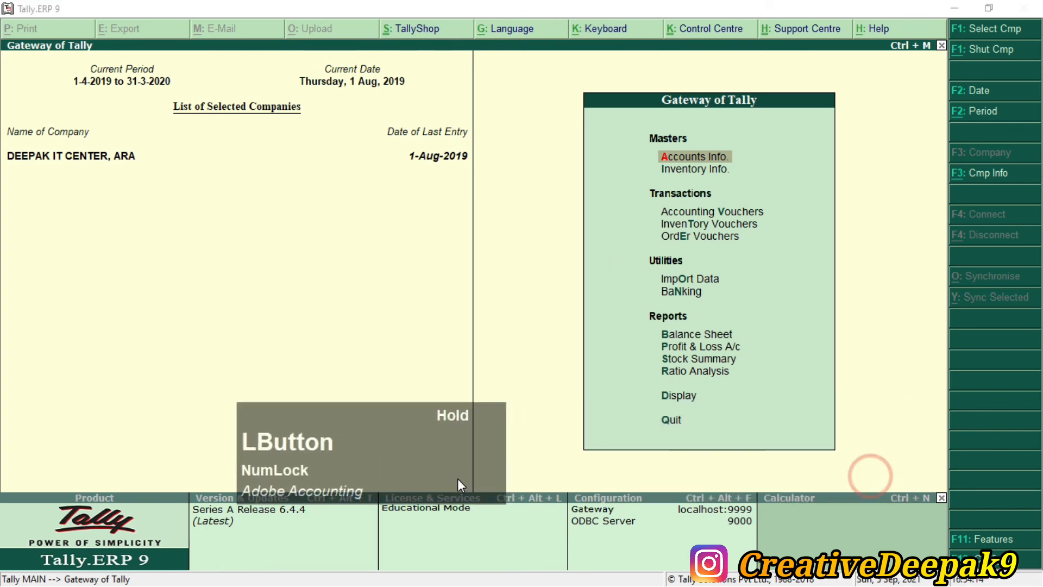
click(547, 490)
key(Down)
key(Down)
key(Down)
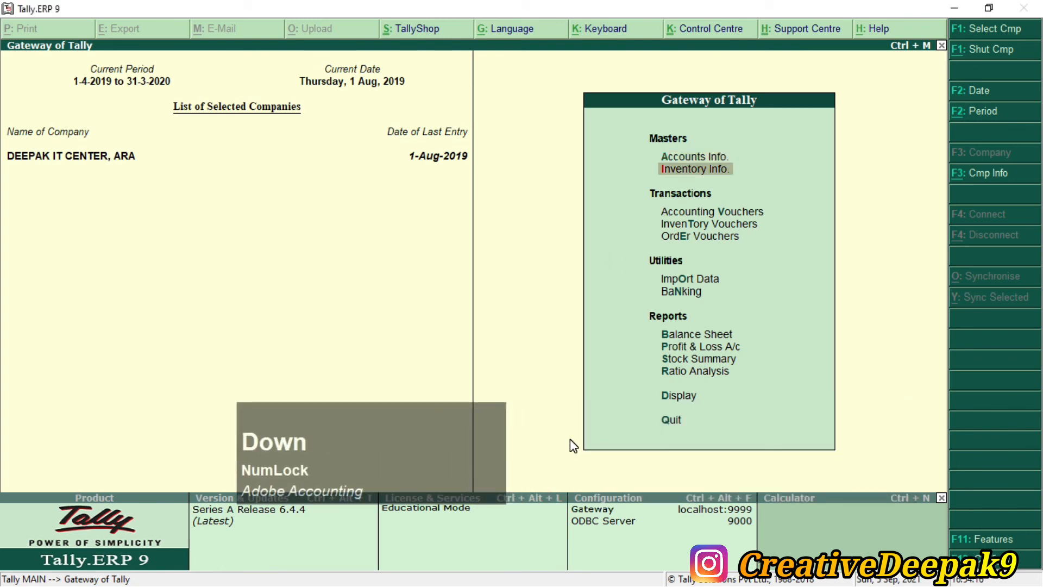
key(Down)
key(Down)
key(Down)
key(Down)
key(Down)
key(Down)
key(Down)
key(Down)
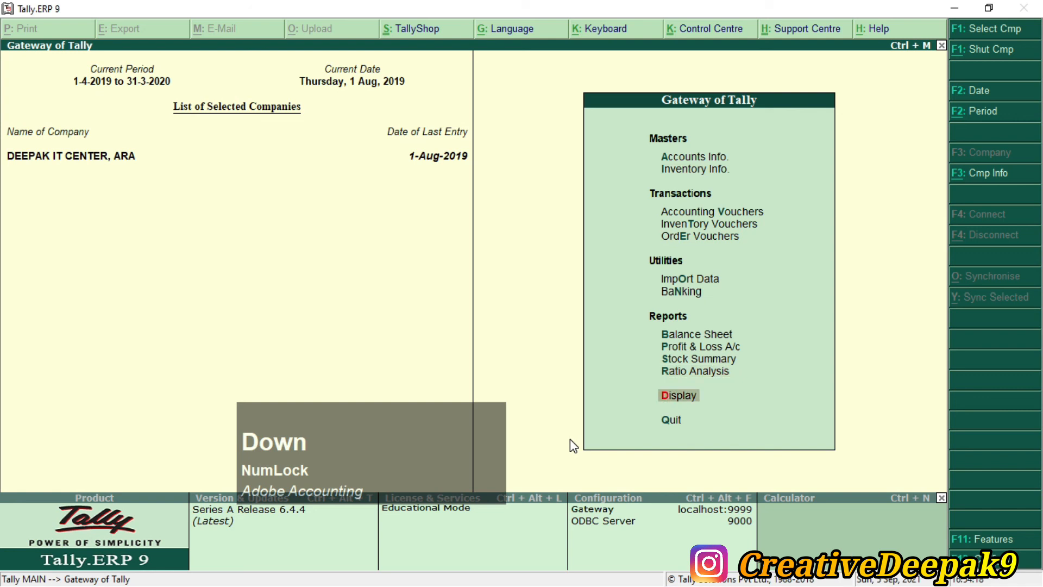
key(Return)
Step: Open Account Books and launch the POS Register listing the four 1-Aug-2019 invoices
key(Down)
key(KP_Enter)
key(Down)
key(Down)
key(Down)
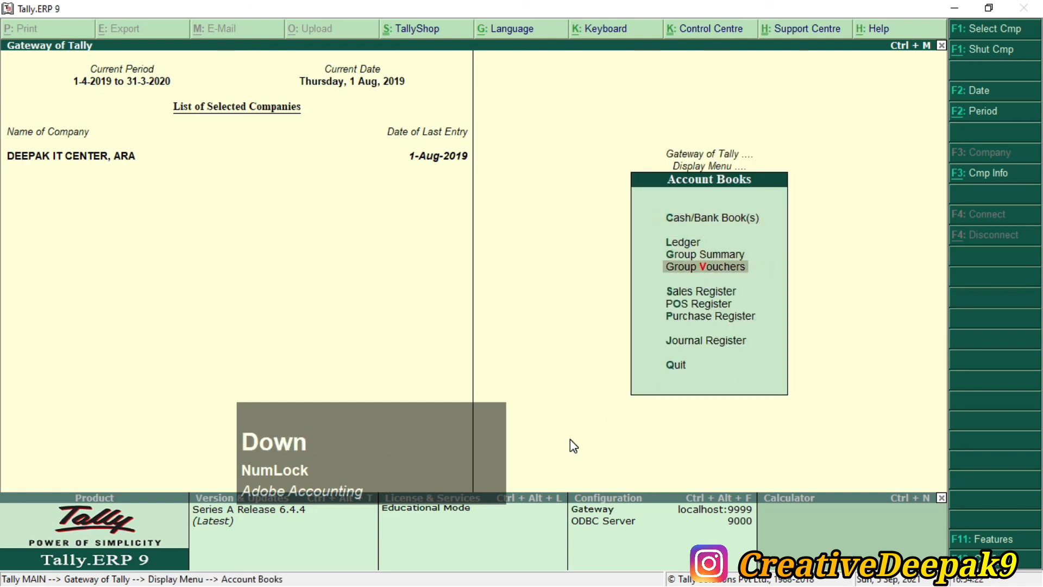
key(Down)
key(Down)
key(2)
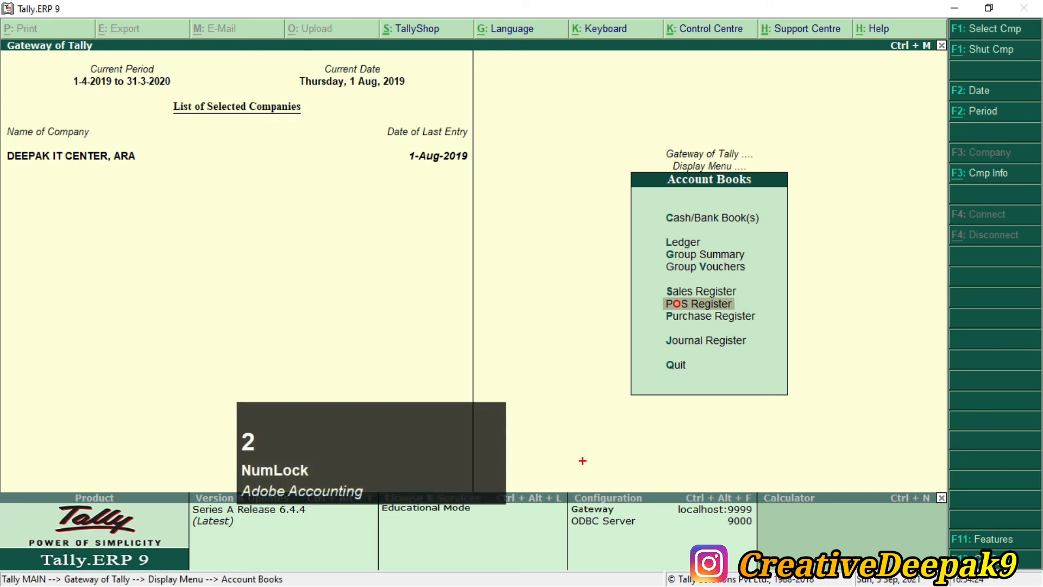
drag(656, 288, 704, 319)
scroll(668, 435, up, 2)
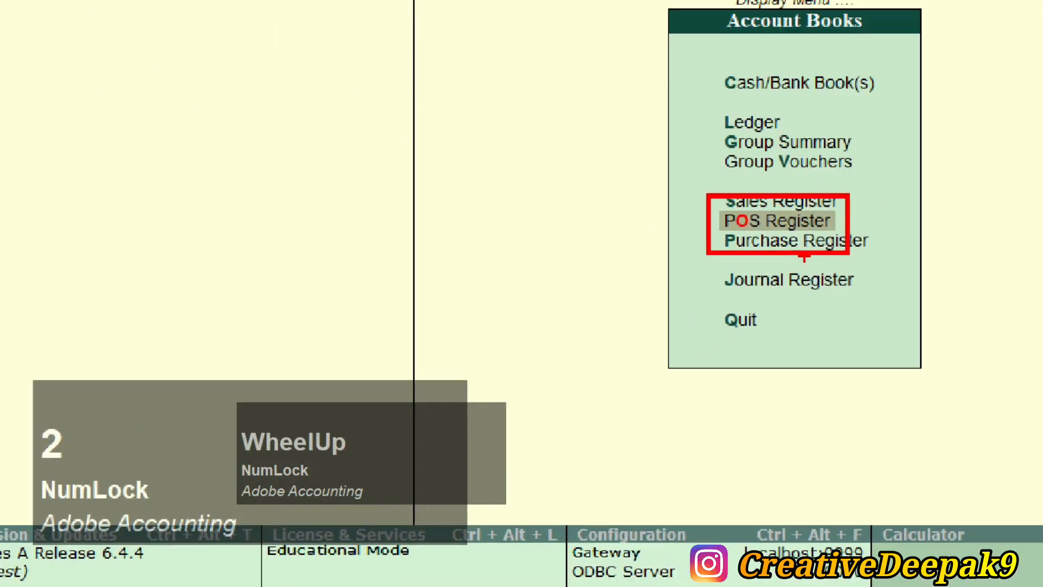
key(Escape)
key(KP_Enter)
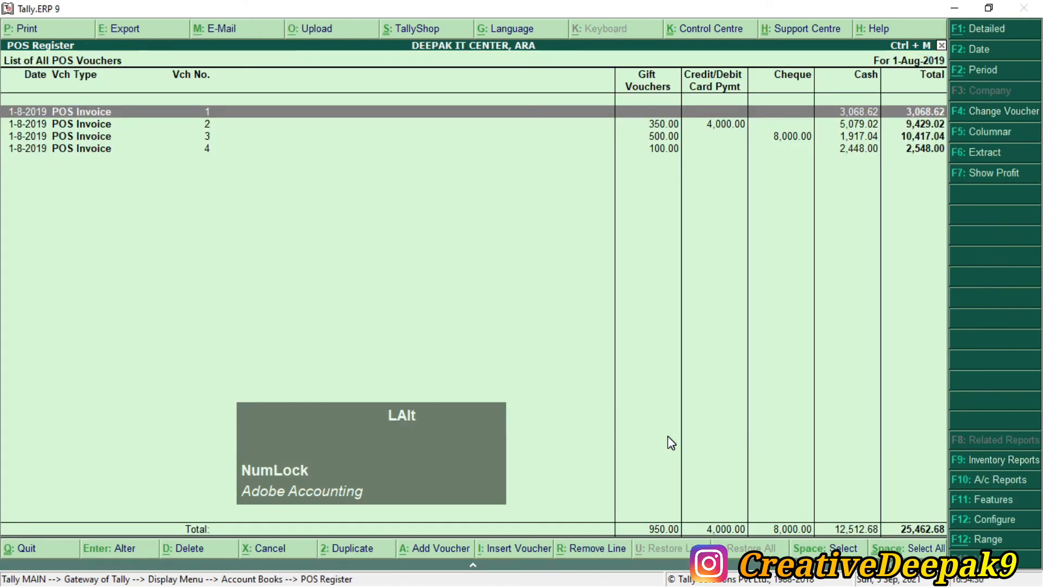
Step: Compare the POS Register's four invoices totalling 25,462.68 with page 23's sample, then close the register
key(alt+Tab)
scroll(426, 370, down, 1)
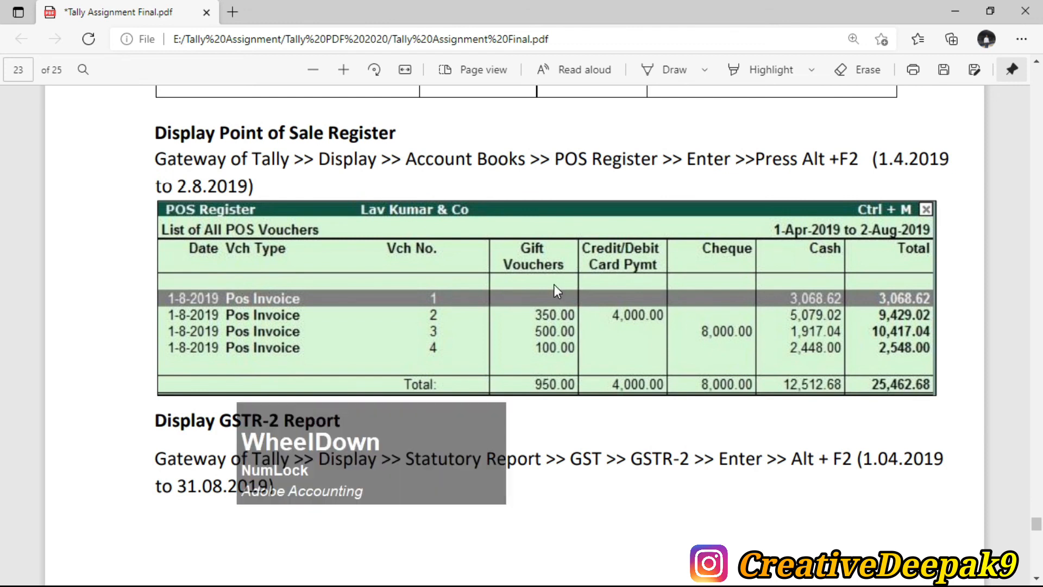
scroll(553, 284, down, 1)
key(alt+Tab)
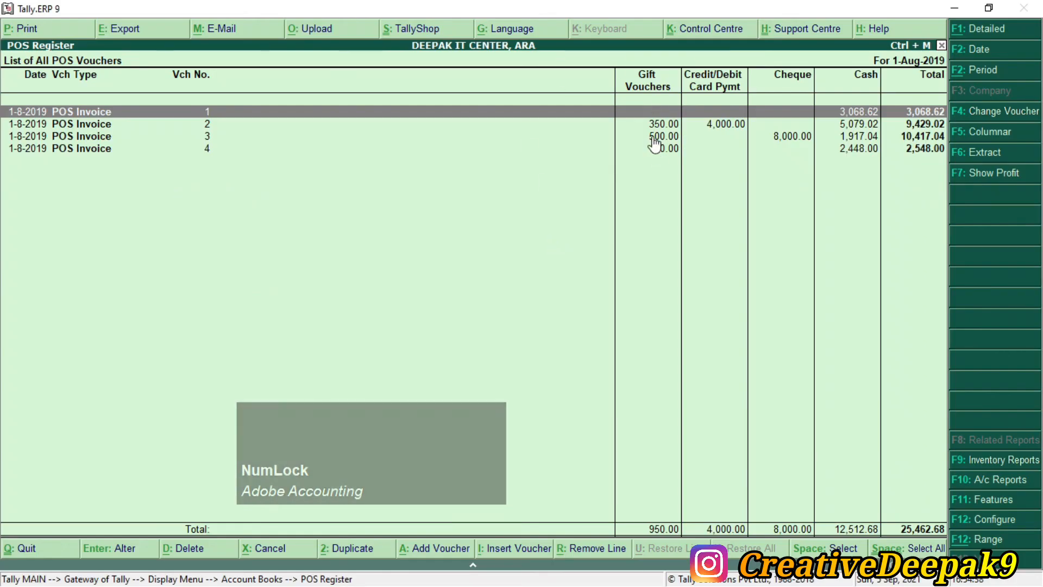
key(alt+Tab)
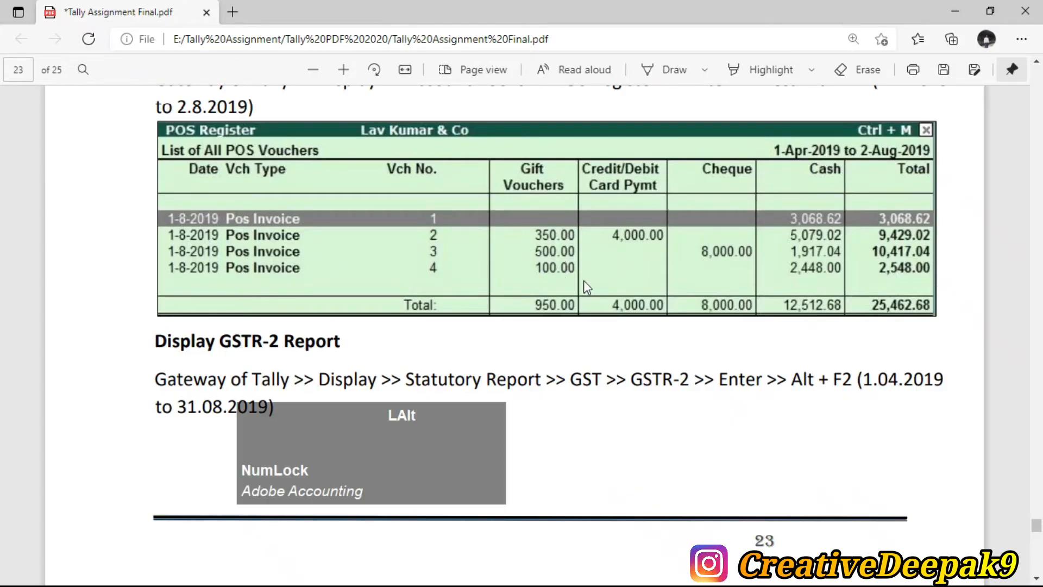
key(alt+Tab)
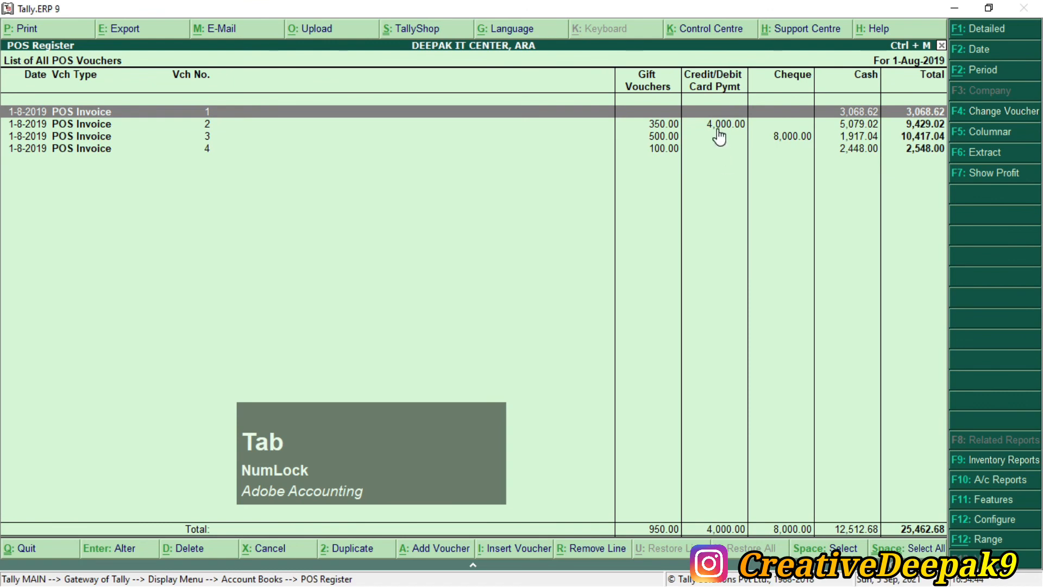
key(alt+Tab)
key(alt+Tab)
key(alt+Tab)
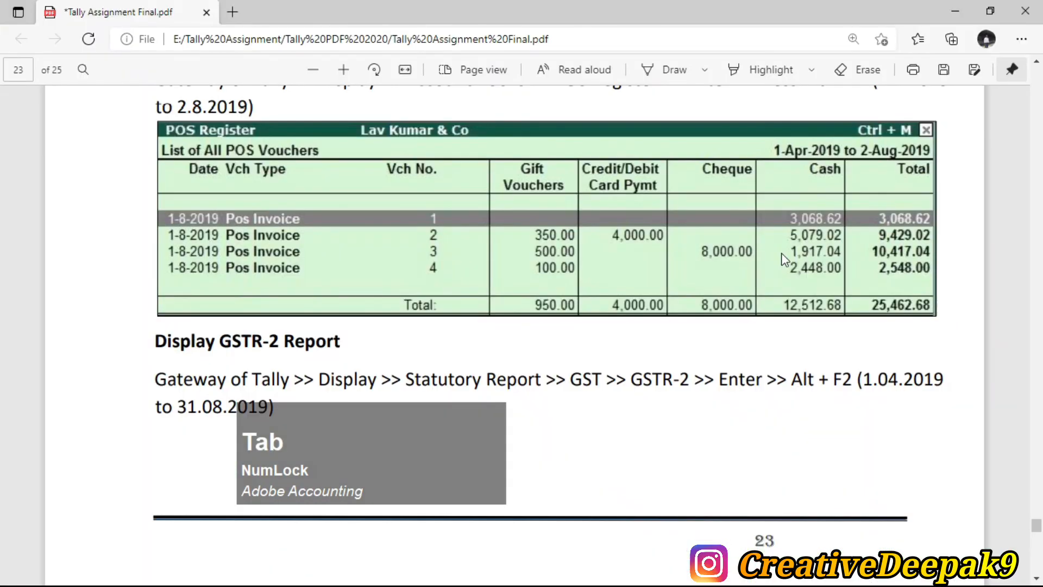
key(alt+Tab)
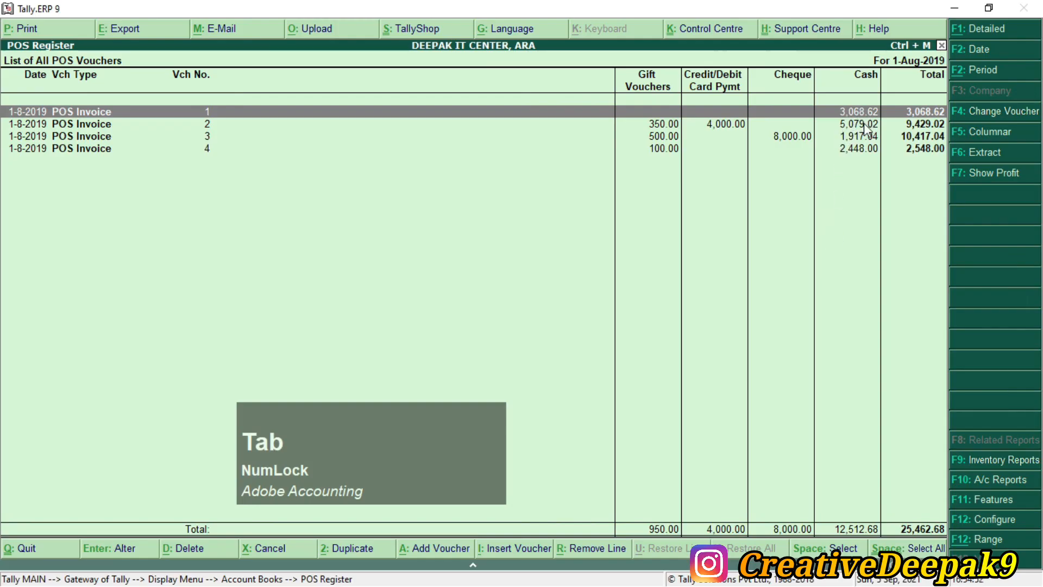
key(alt+Tab)
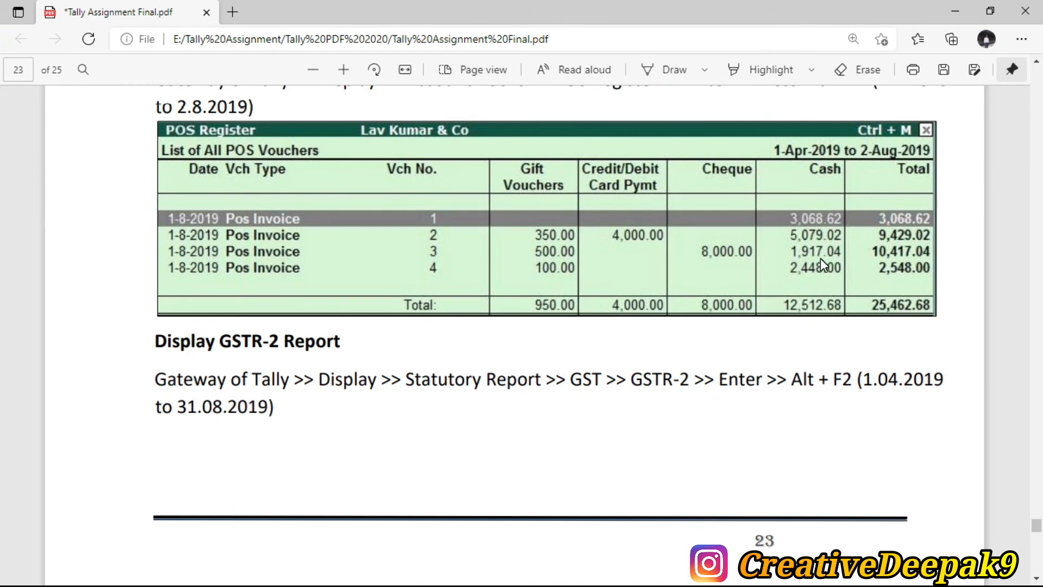
key(alt+Tab)
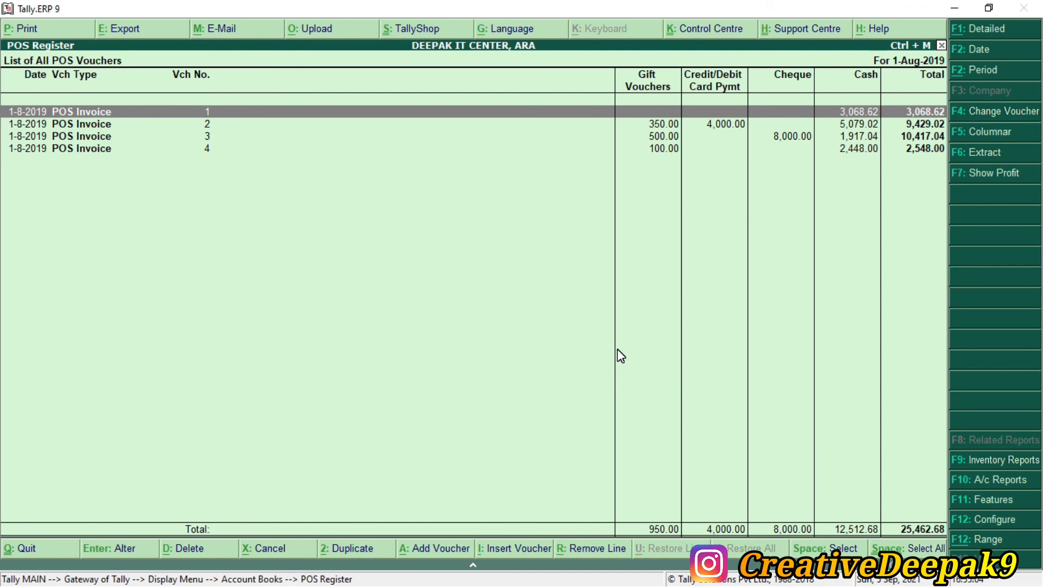
key(Escape)
key(Escape)
key(Escape)
key(Escape)
key(Escape)
key(alt+Tab)
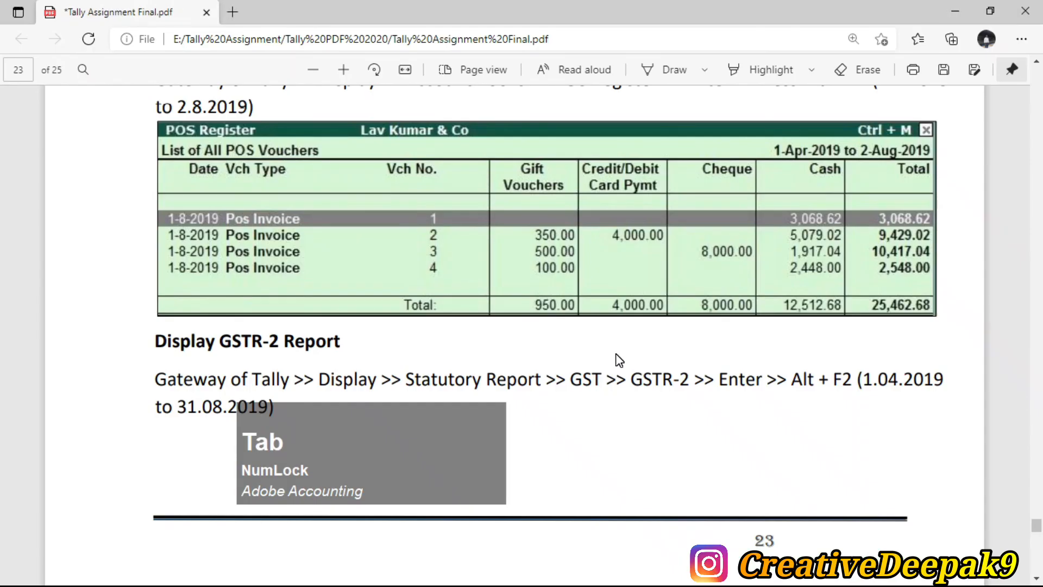